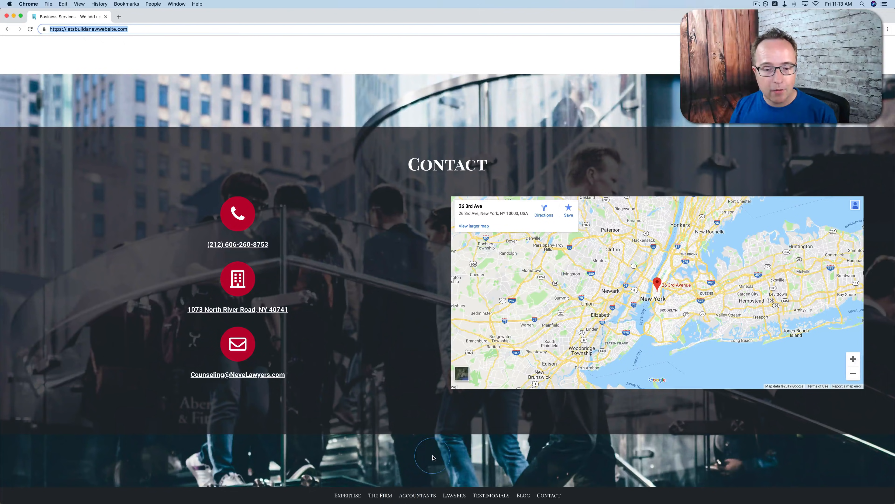
scroll(433, 457, "up", 20)
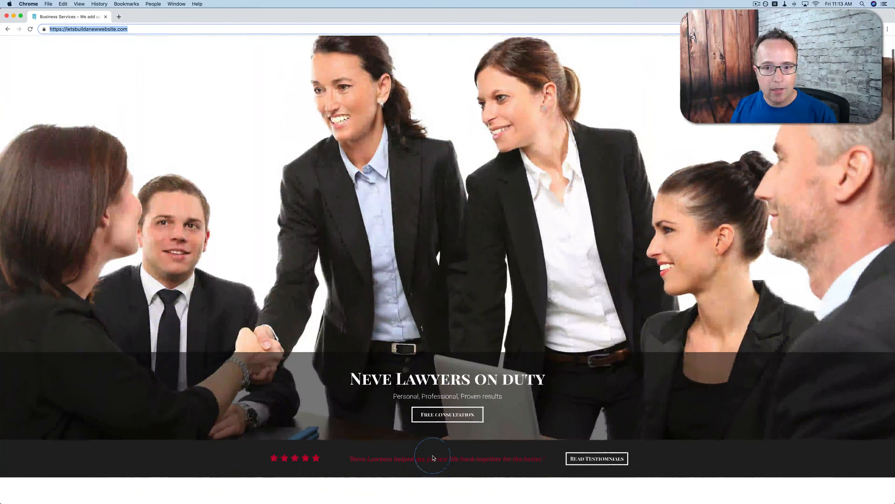
scroll(433, 458, "up", 3)
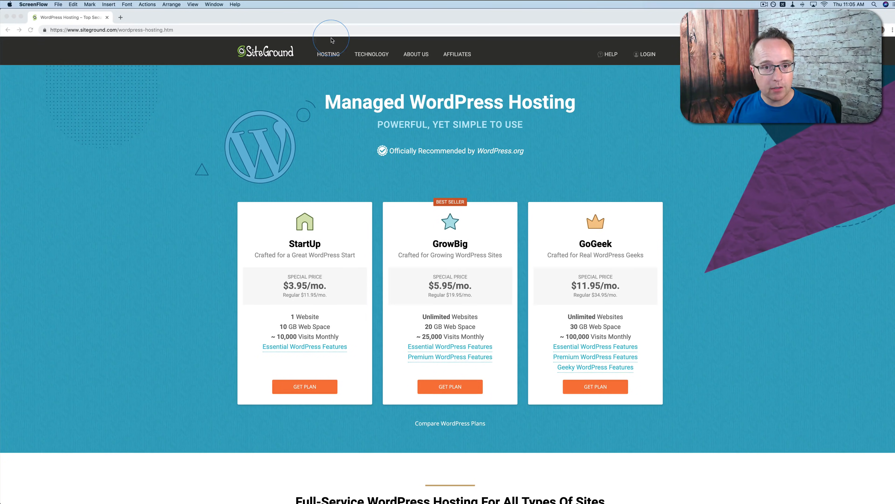
Open SiteGround's managed WordPress hosting page from its hosting offers
left_click(327, 59)
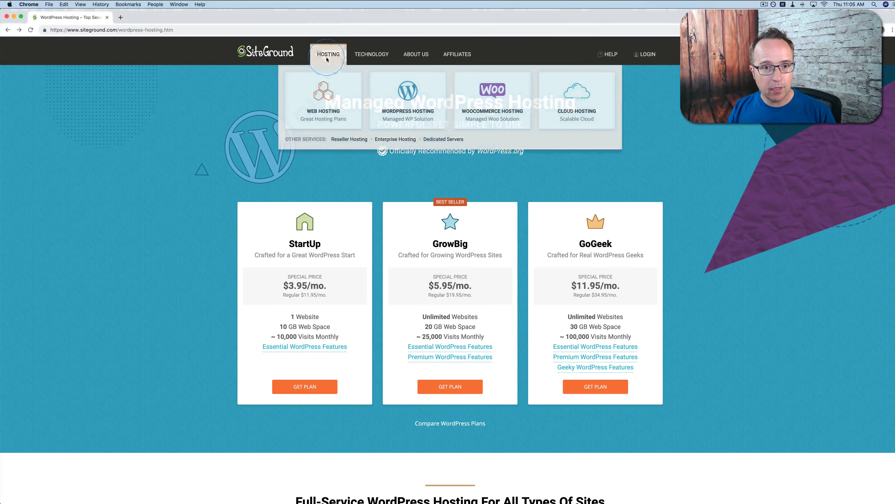
left_click(414, 102)
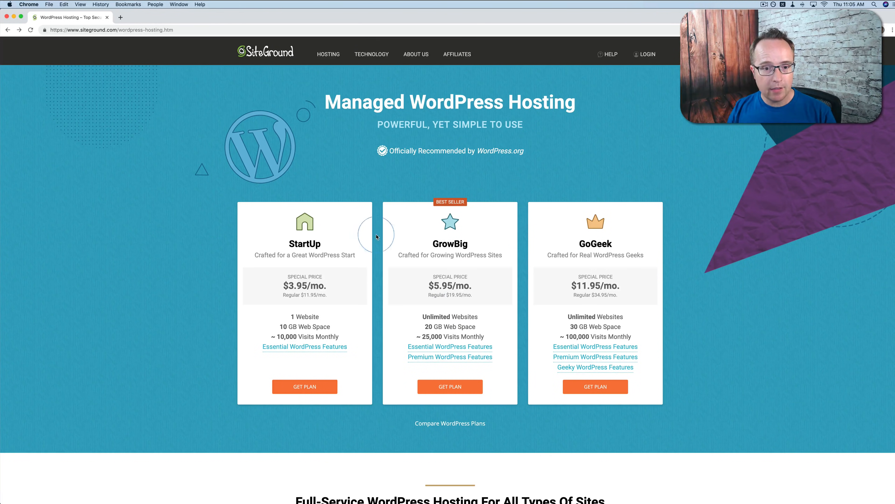
left_click(376, 197)
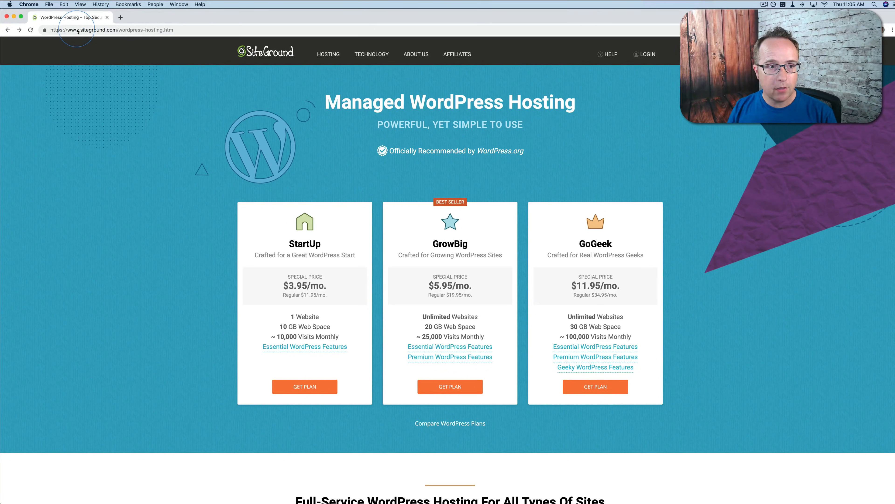
left_click(109, 31)
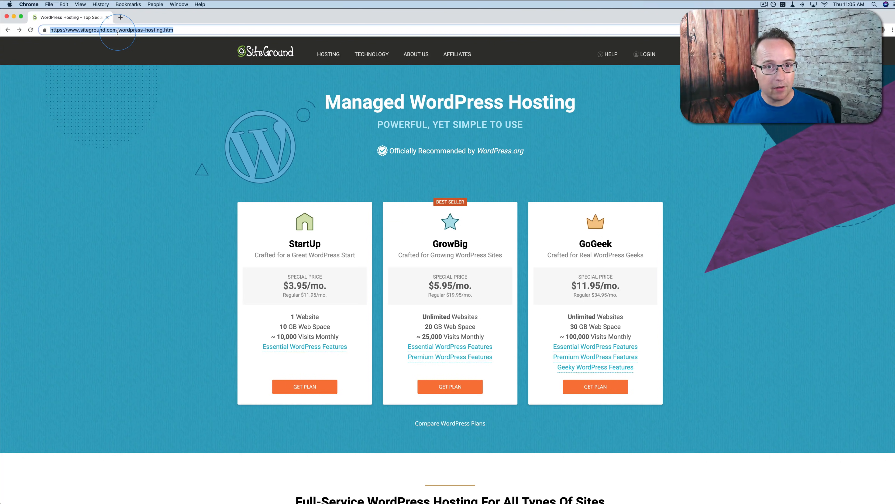
left_click(148, 148)
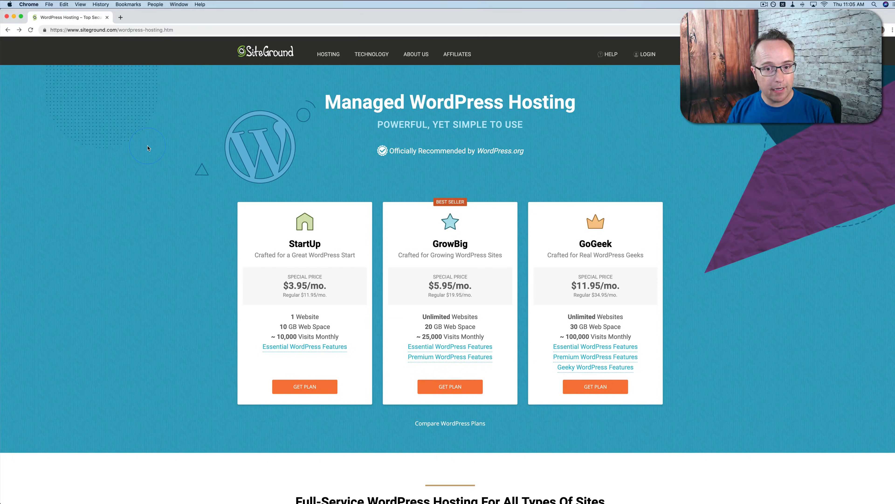
Open the domain name generator at domainwheel.com in a new browser tab
key("super+t")
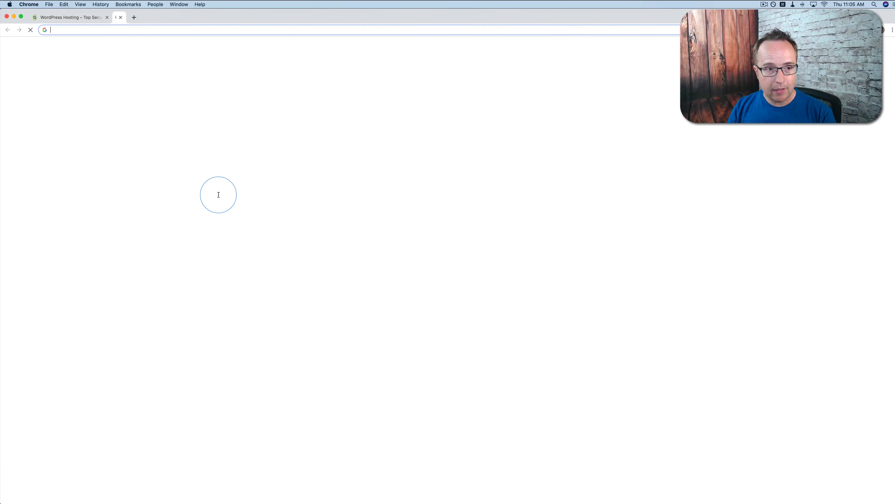
type("domain")
key("Return")
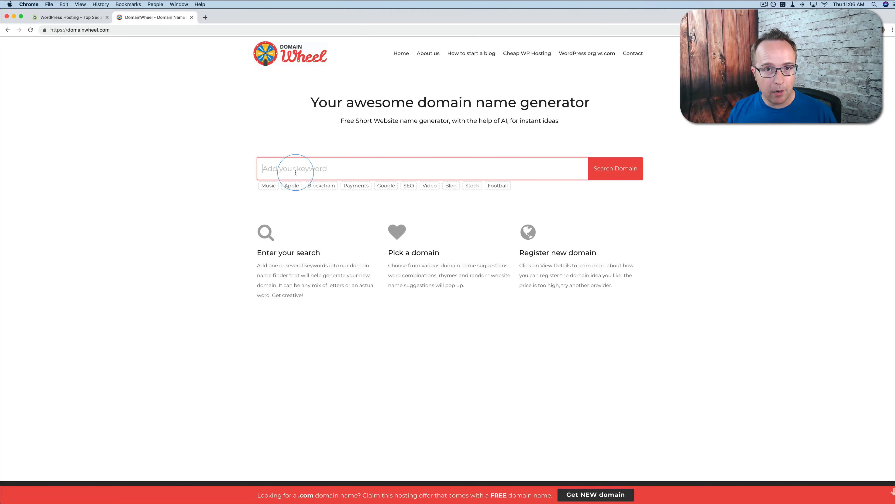
Search the domain name generator for names based on the keyword "paper airplanes"
type("pap")
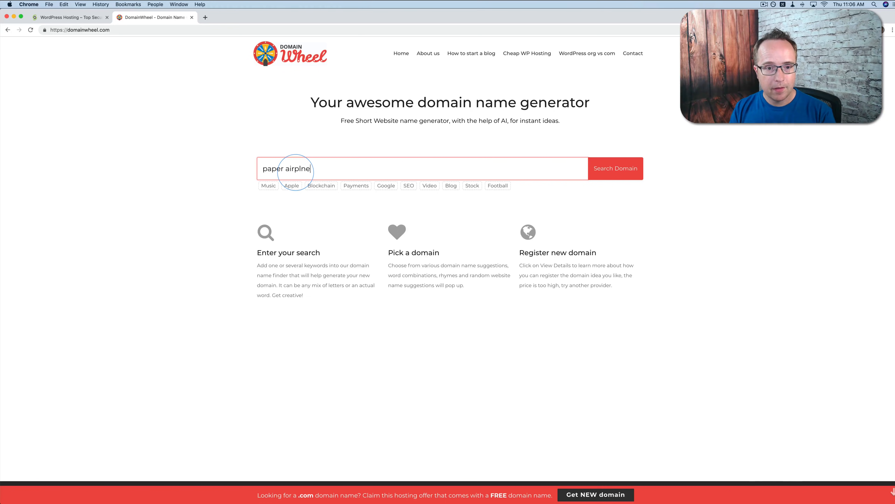
type("er airplanes")
key("Return")
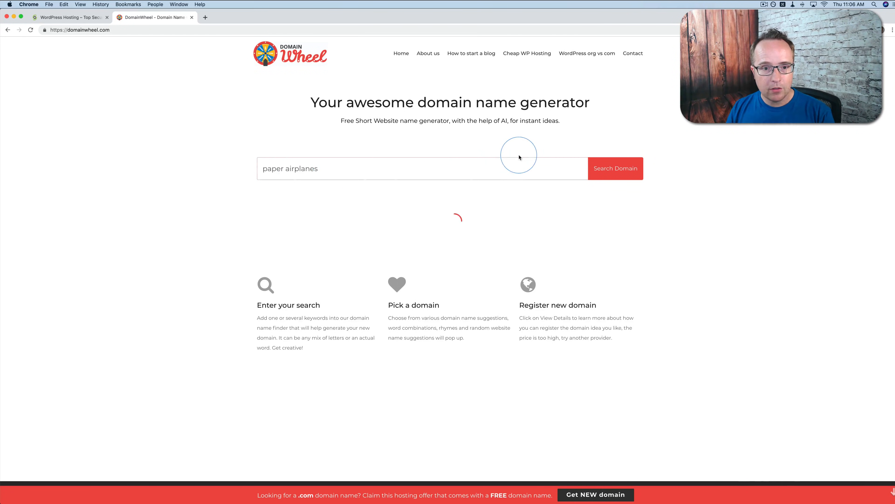
left_click(276, 158)
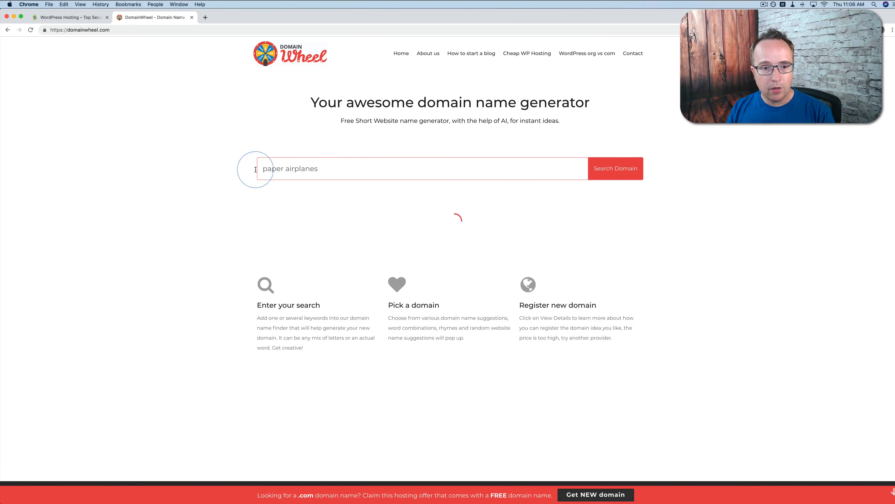
left_click(234, 185)
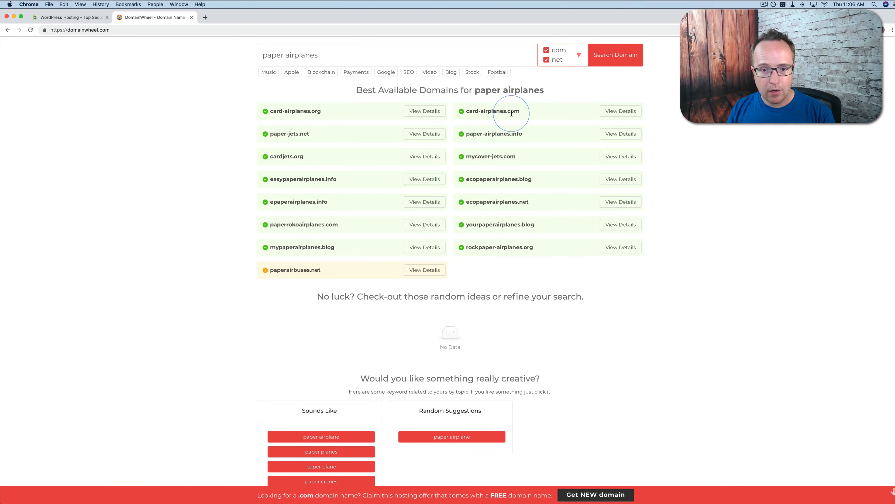
Exclude the org, blog, info and net extensions from the domain filter, keeping only com, and look through the related keyword suggestions
left_click(577, 55)
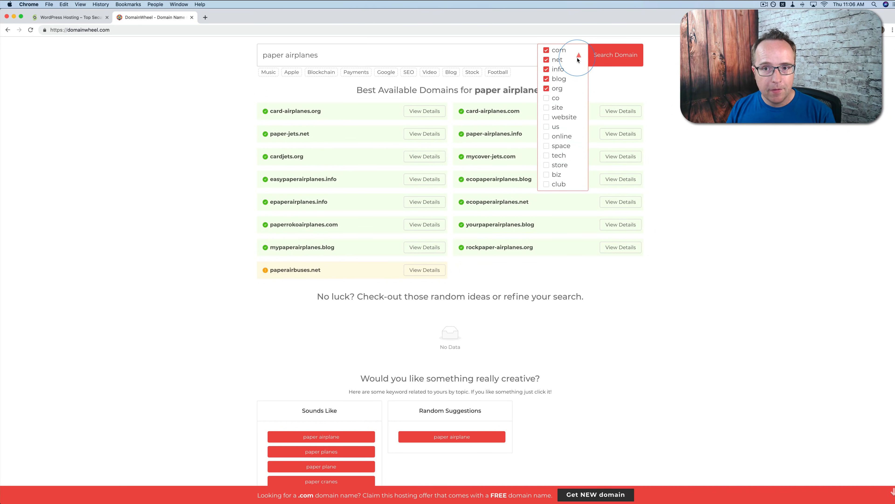
left_click(546, 88)
left_click(547, 78)
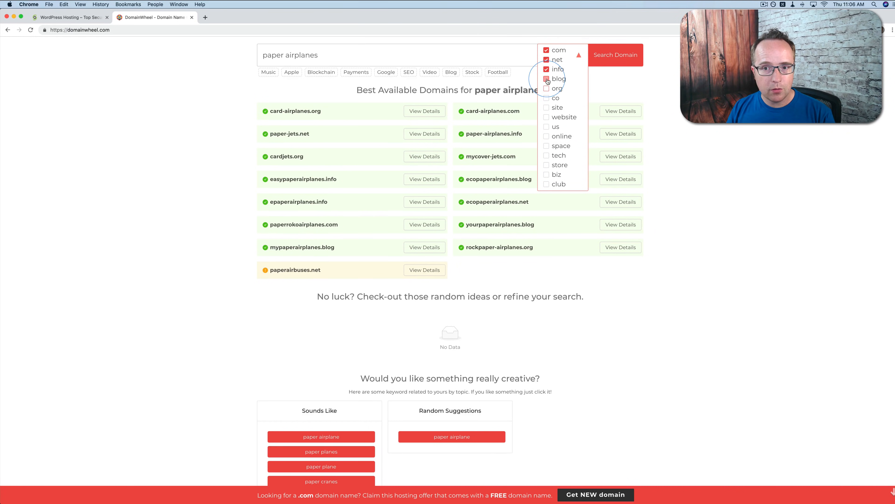
left_click(547, 69)
left_click(546, 60)
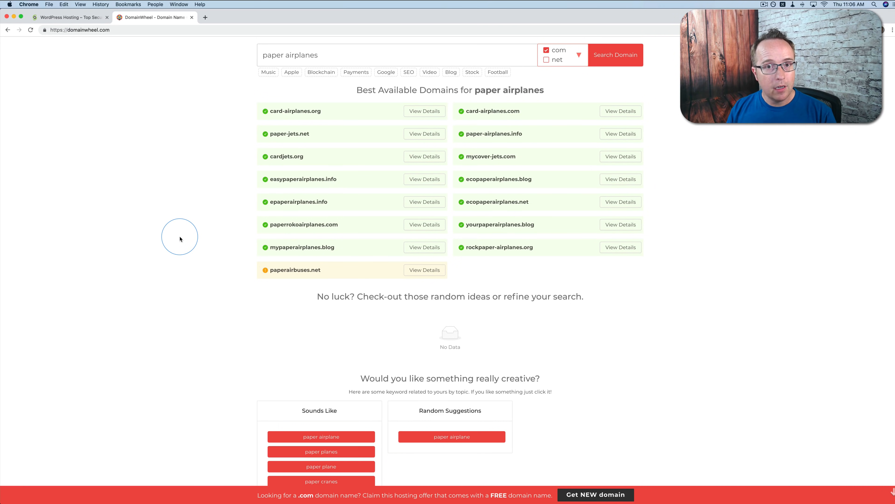
scroll(180, 239, "down", 6)
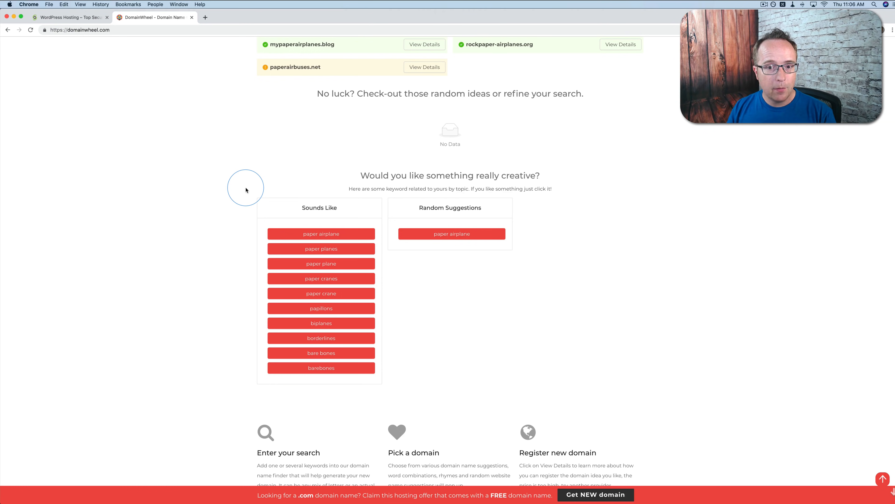
Return to the SiteGround hosting plans and examine the StartUp plan's special price, regular price and monthly visit allowance
left_click(82, 20)
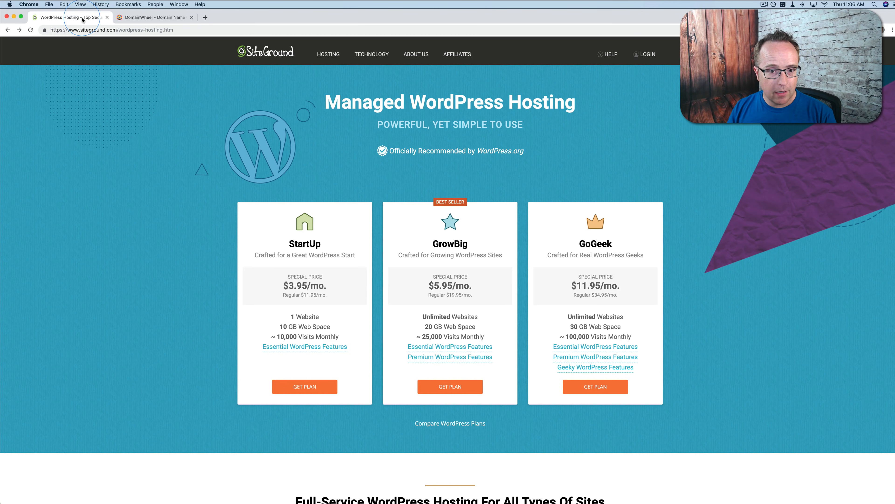
scroll(226, 236, "down", 4)
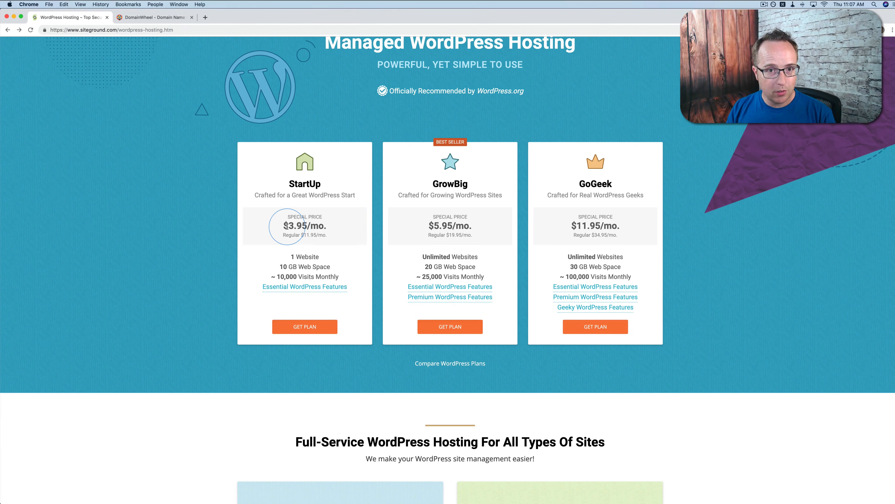
left_click_drag(287, 226, 323, 236)
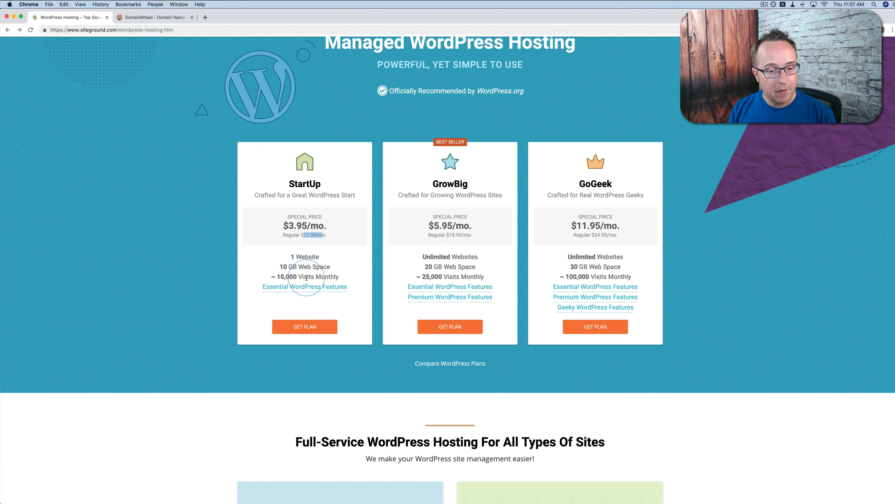
left_click_drag(288, 226, 324, 225)
left_click(244, 296)
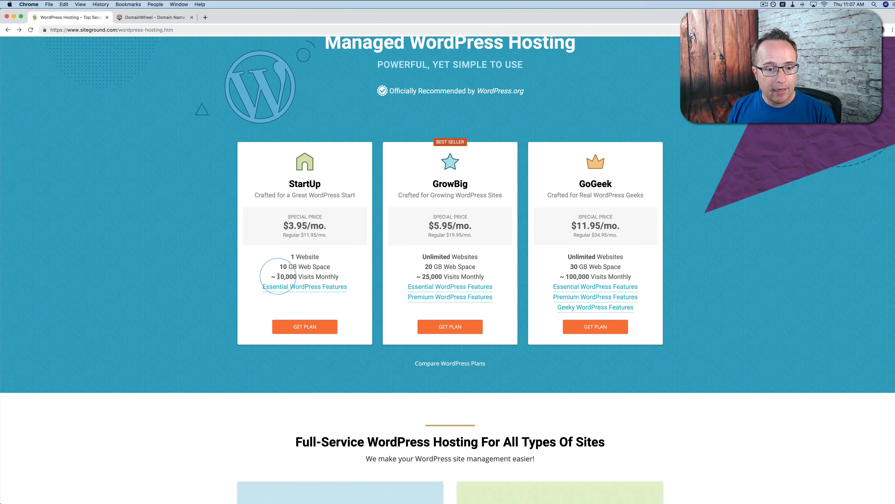
left_click_drag(277, 277, 295, 276)
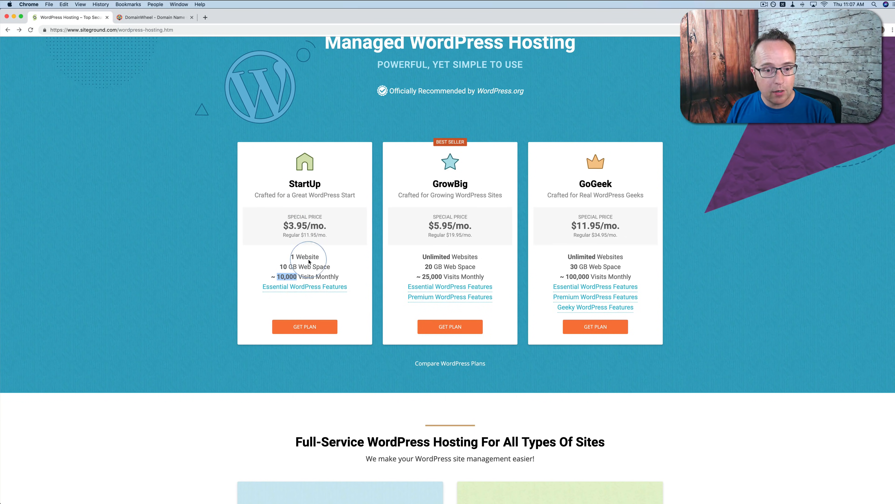
left_click(251, 299)
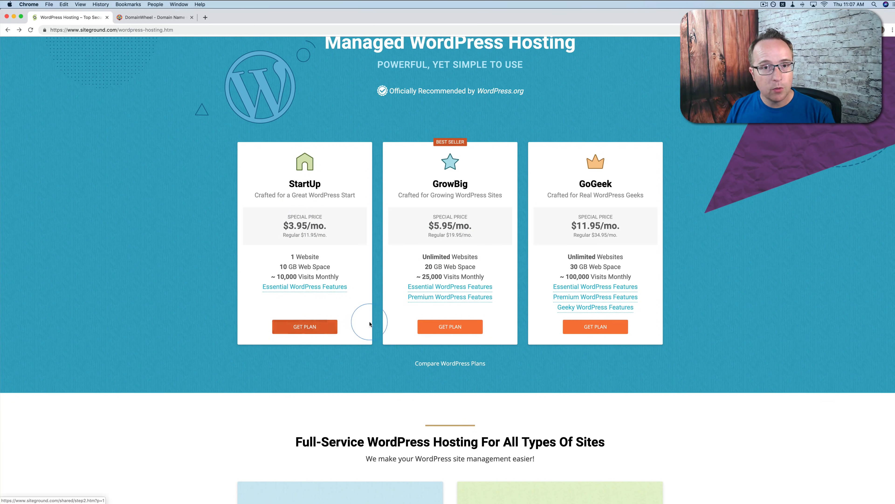
Choose the StartUp plan and enter letsbuildanewwebsite as the new domain to register
left_click(300, 329)
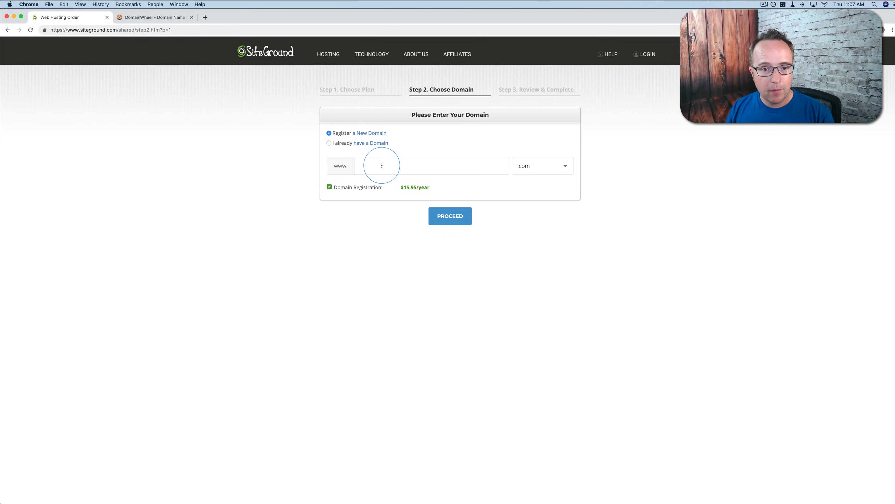
left_click(382, 165)
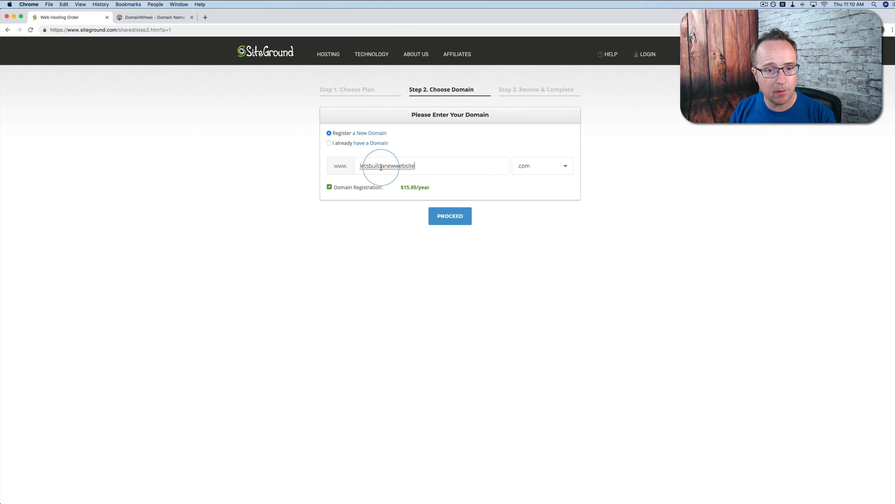
Review the DomainWheel suggestions for paper airplanes once more and return to the hosting order
left_click(140, 17)
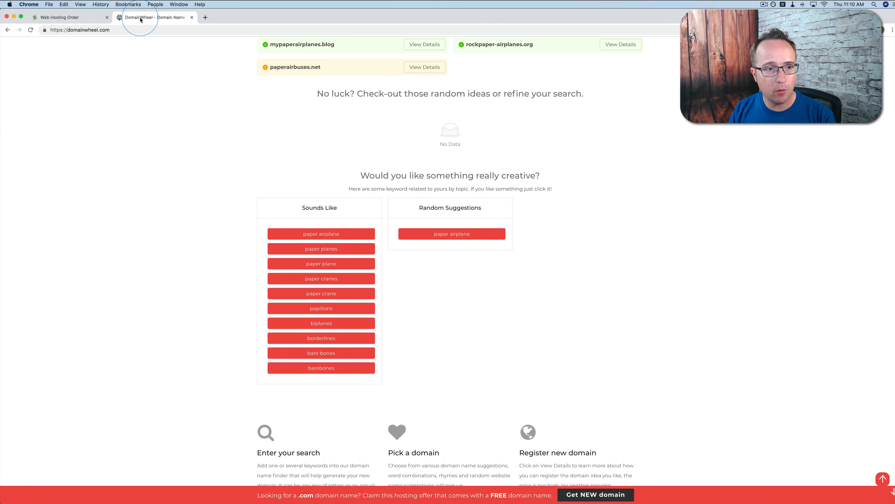
scroll(216, 177, "up", 4)
scroll(217, 177, "up", 3)
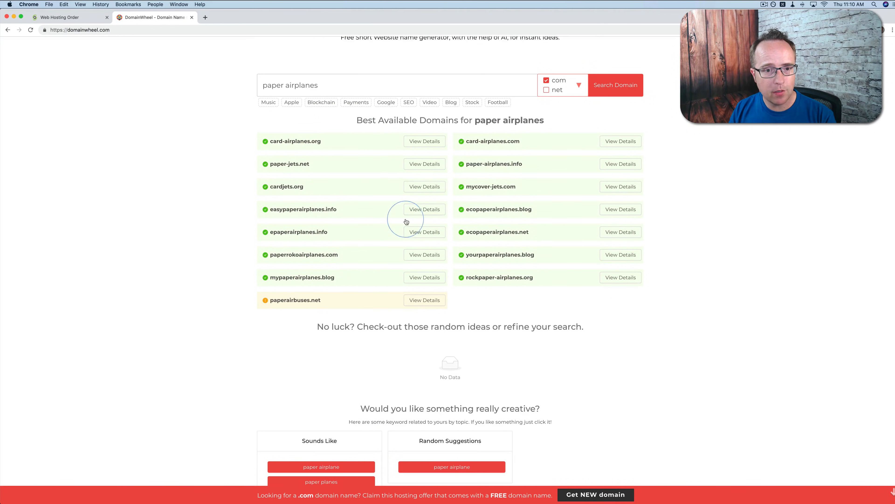
left_click(74, 17)
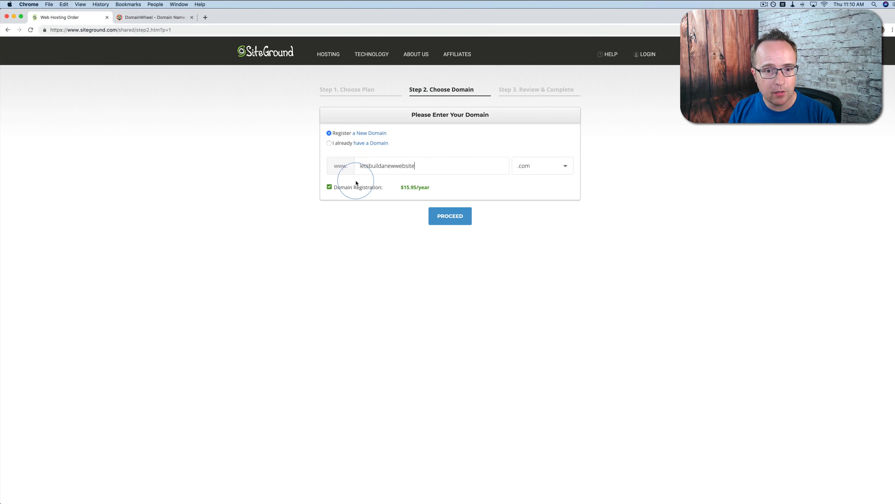
Check the extension choices and yearly registration price, and proceed with the order using the .com extension
left_click(566, 167)
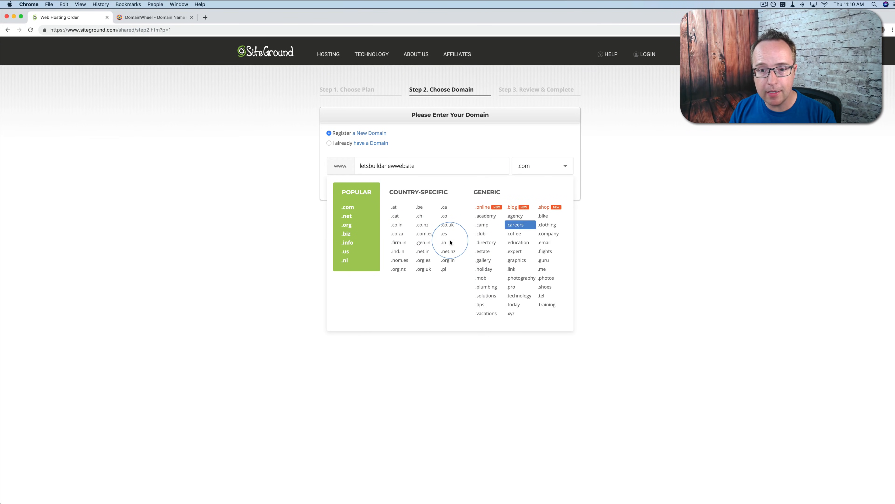
left_click(593, 183)
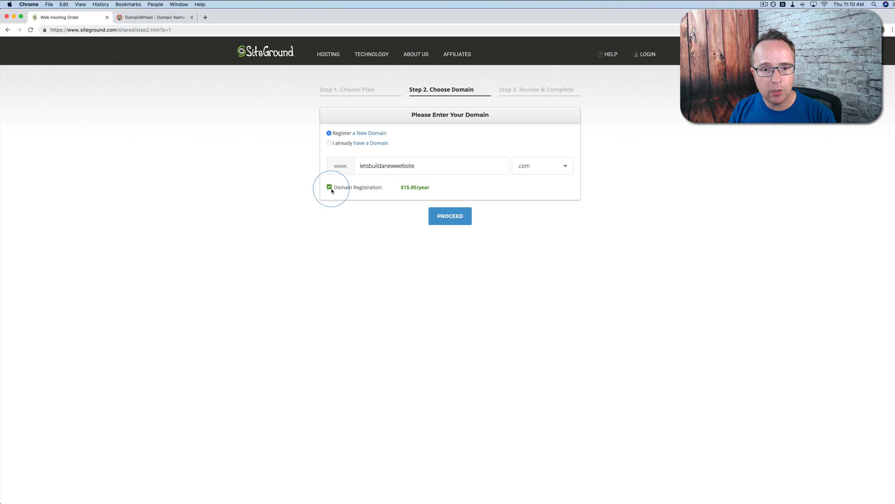
left_click_drag(404, 188, 429, 188)
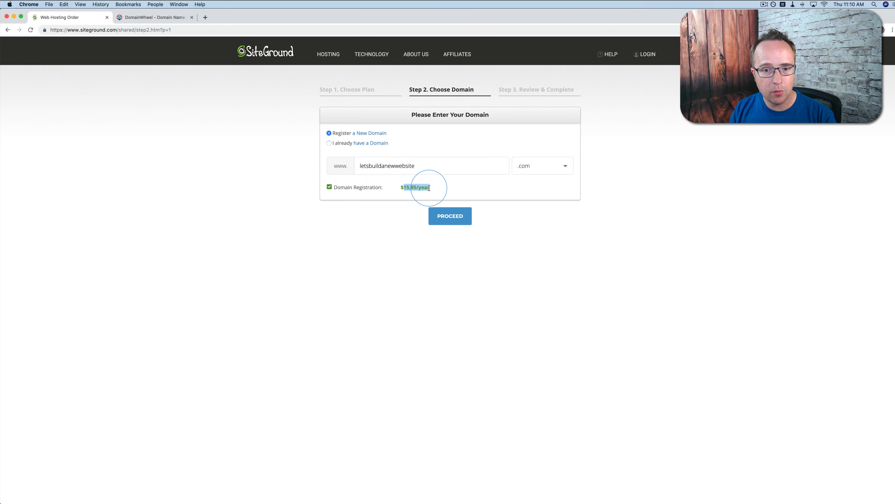
left_click(432, 189)
left_click(448, 219)
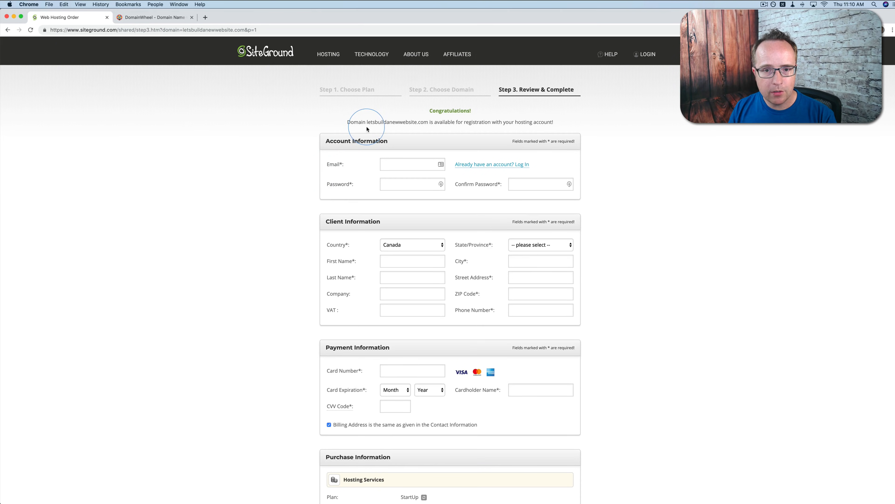
Examine the domain availability notice and the account, client, payment and purchase sections of the order form
triple_click(560, 120)
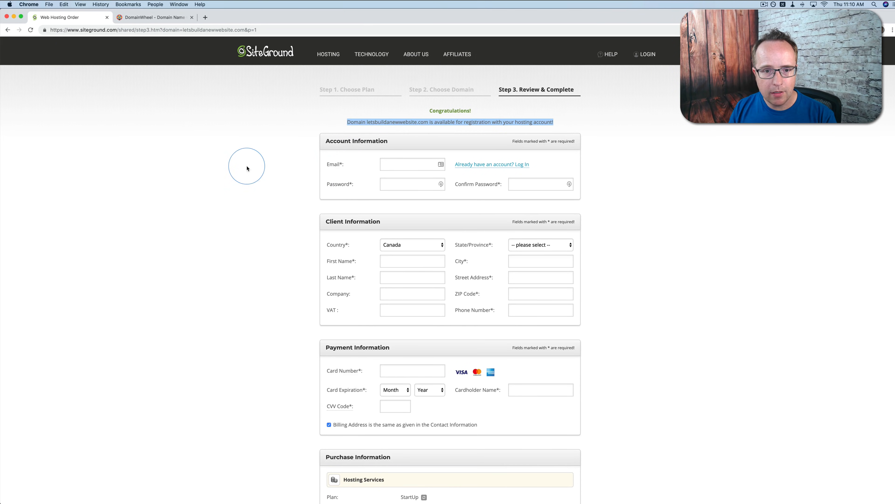
scroll(225, 172, "down", 2)
scroll(371, 99, "down", 2)
scroll(352, 88, "up", 2)
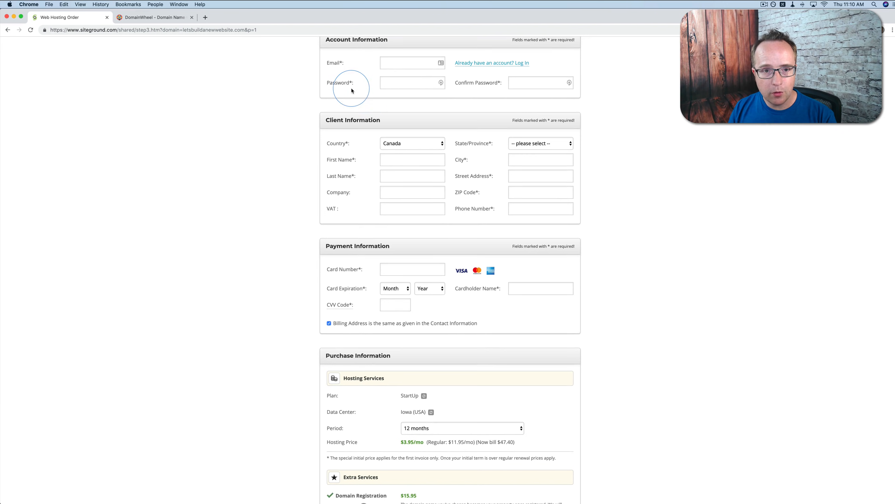
scroll(367, 143, "down", 1)
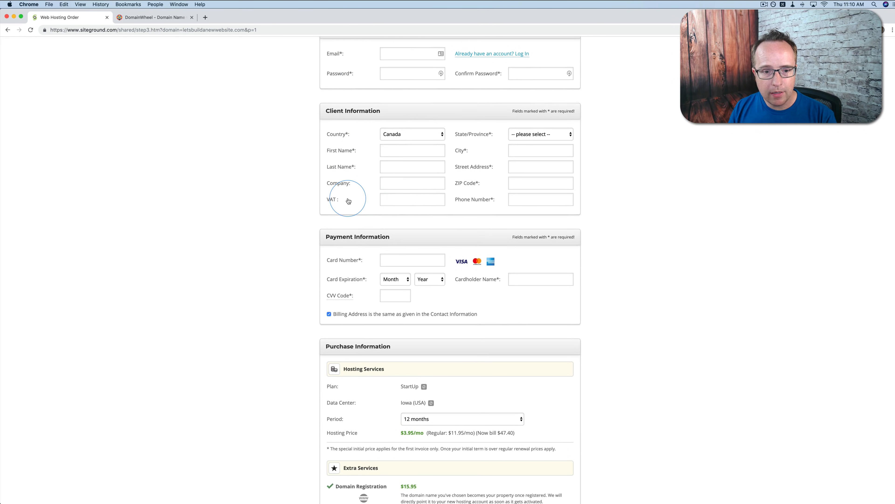
Review the Purchase Information section and select Iowa (USA) as the data center
scroll(347, 200, "down", 3)
scroll(379, 224, "down", 4)
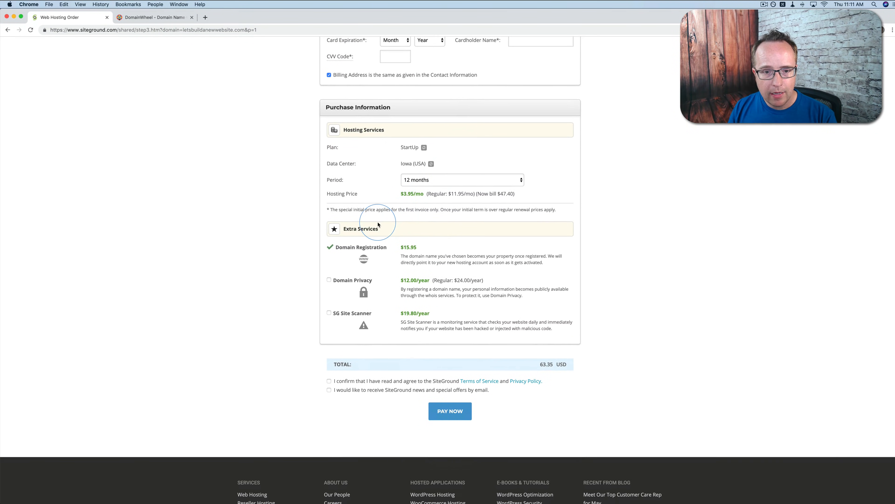
scroll(444, 119, "up", 5)
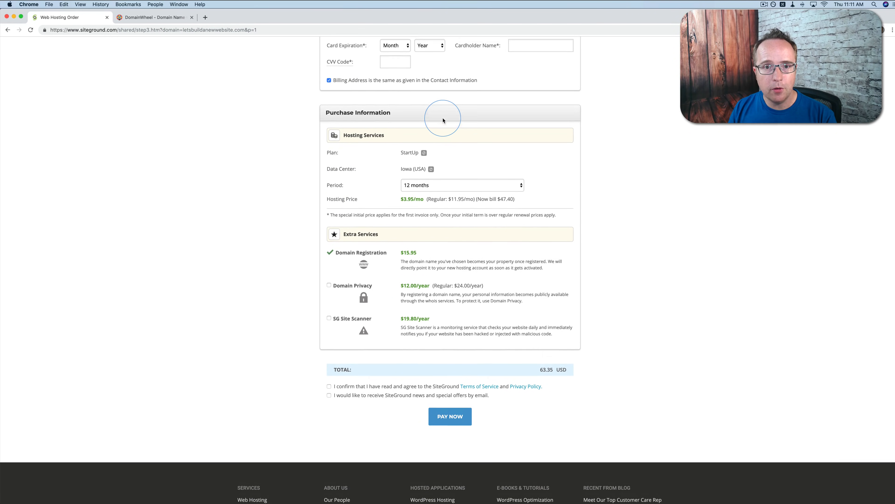
scroll(465, 148, "down", 6)
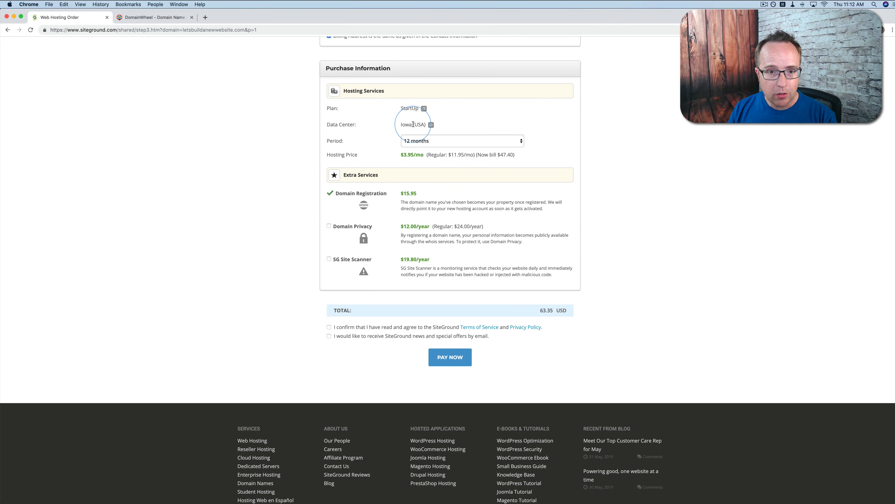
left_click(430, 125)
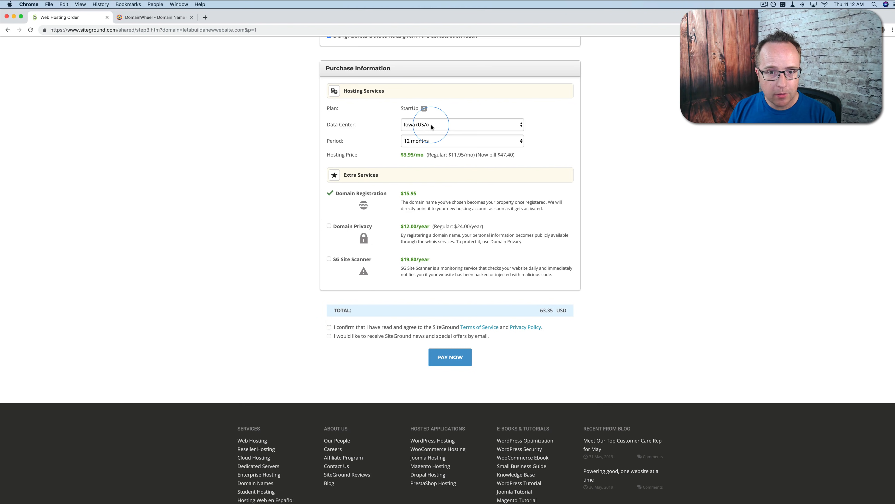
left_click(432, 127)
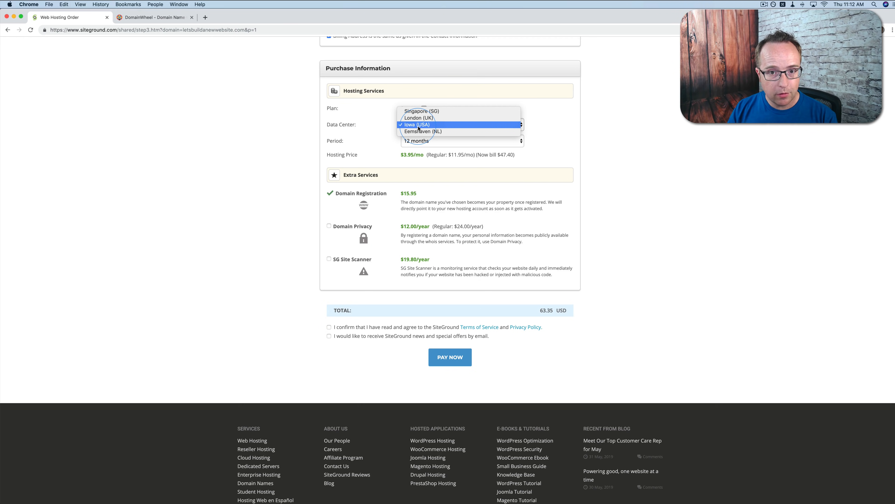
left_click(419, 125)
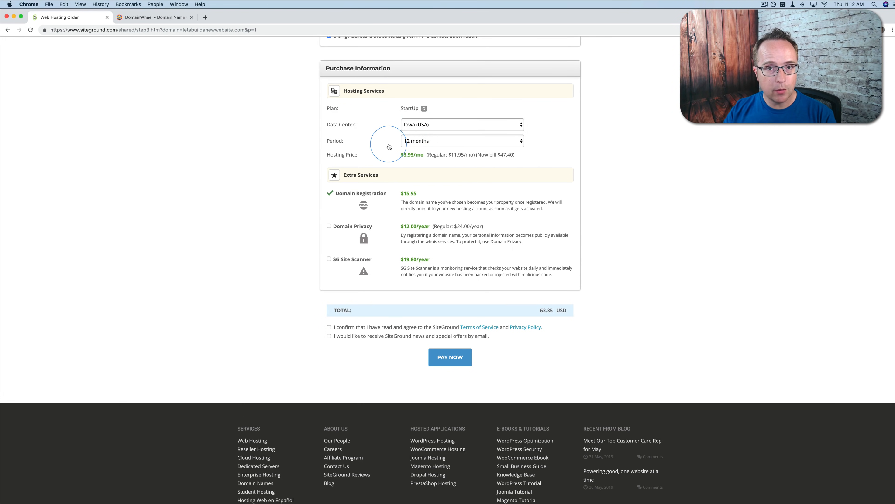
Choose the 12-month hosting period and examine its promotional and regular monthly prices
left_click(431, 142)
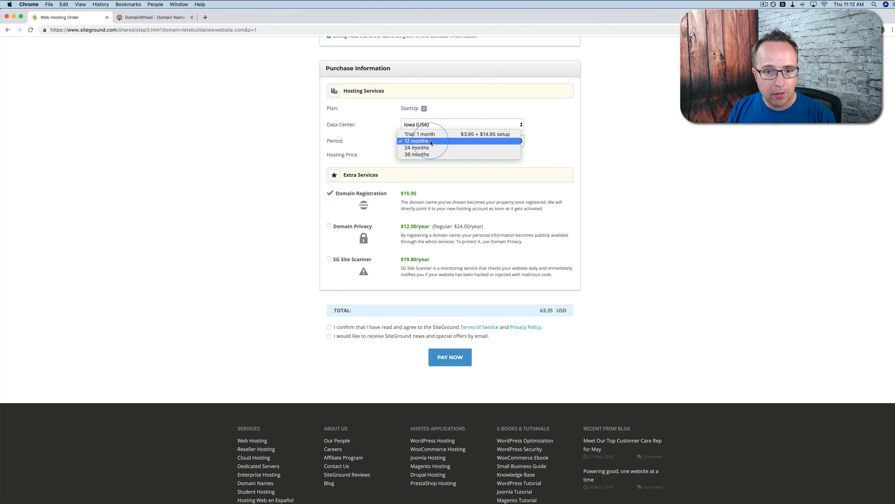
left_click(418, 142)
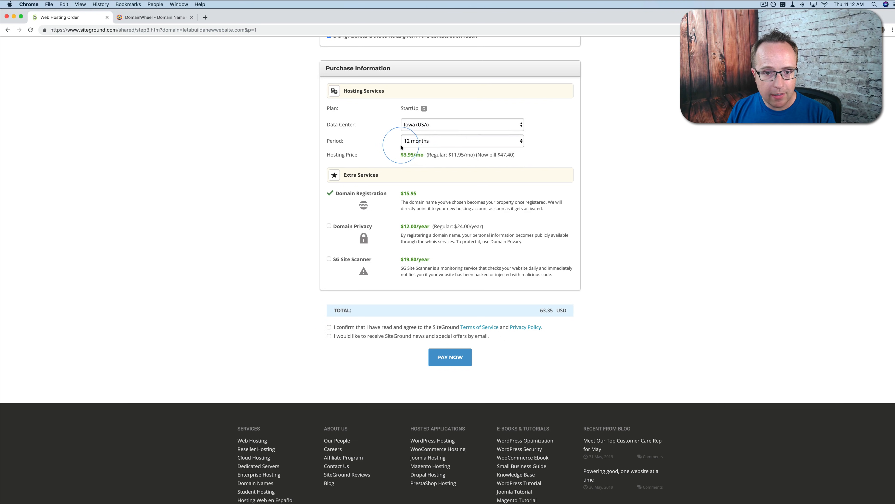
left_click_drag(402, 154, 422, 156)
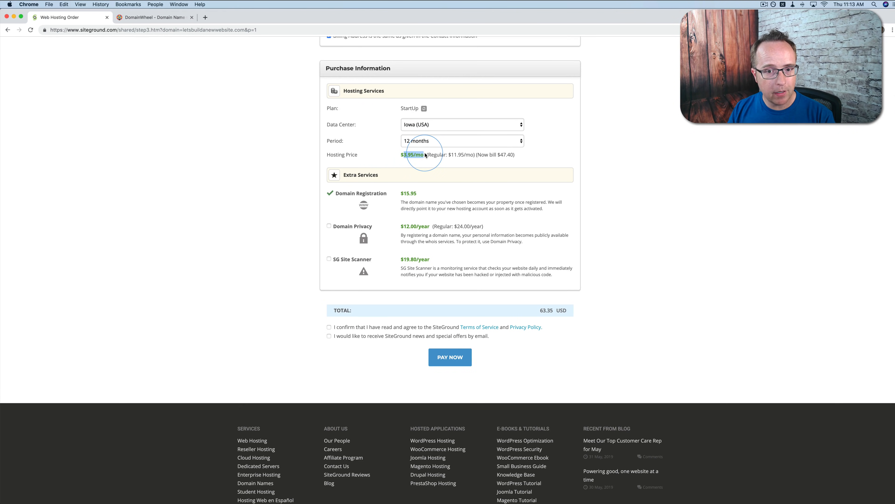
mouse_move(452, 156)
left_mouse_down()
mouse_move(470, 156)
mouse_move(448, 154)
left_mouse_up()
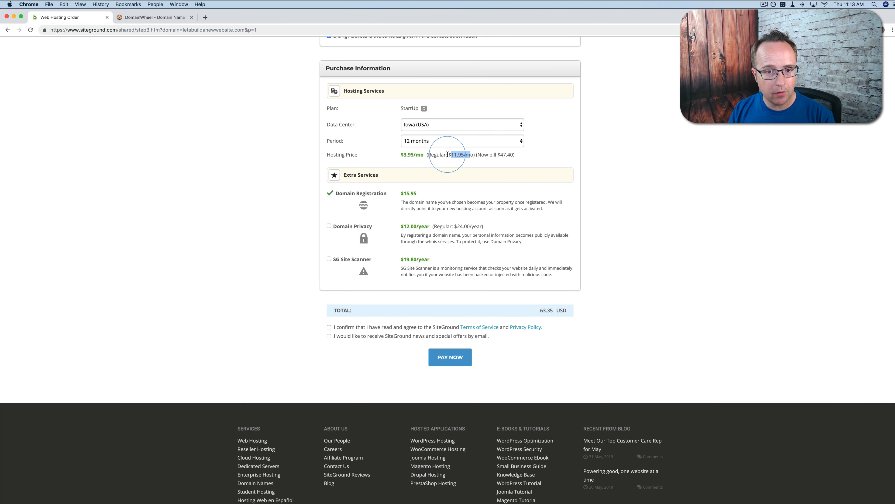
Try the 36-month hosting period against the 12-month period to compare the monthly prices and billed amounts
left_click(425, 143)
left_click(426, 152)
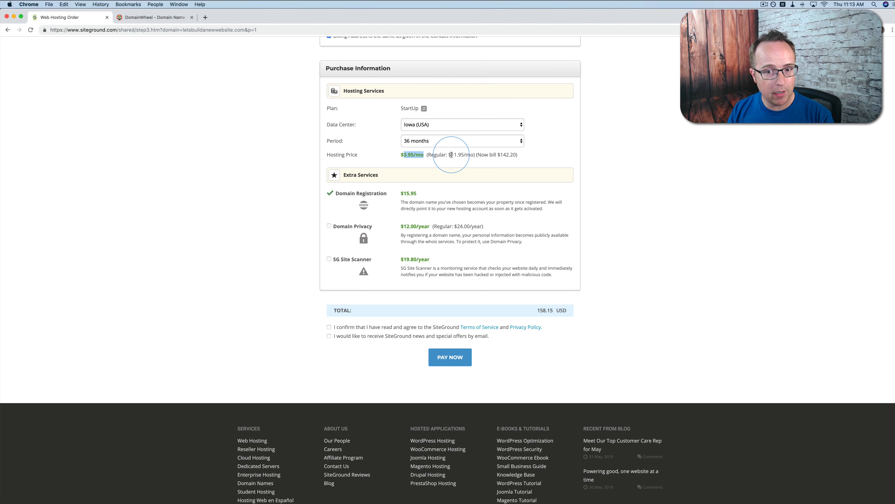
left_click_drag(453, 154, 471, 155)
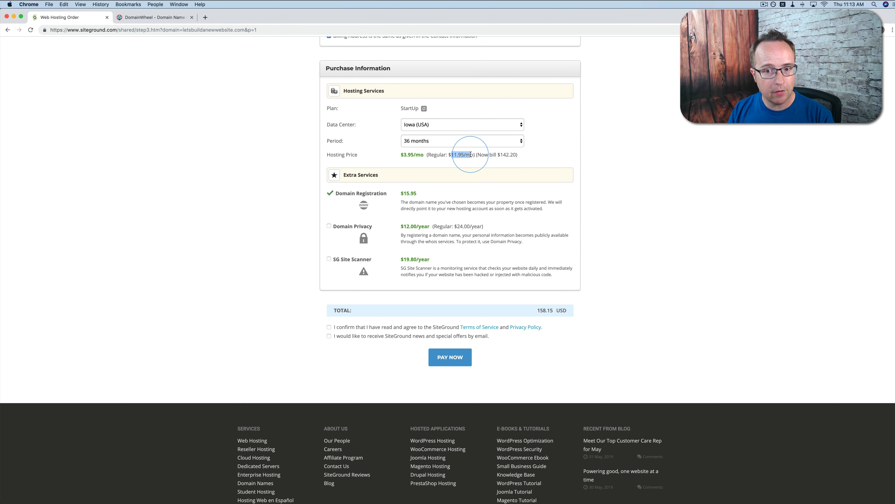
left_click(427, 141)
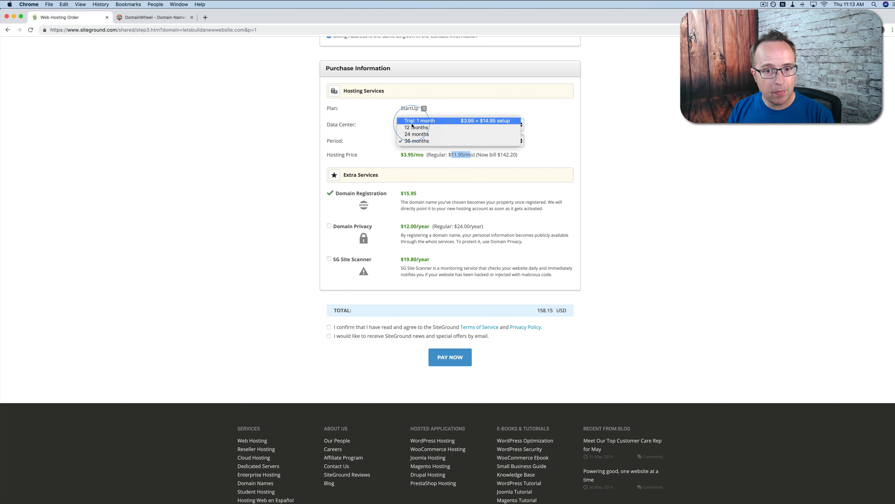
left_click(413, 129)
left_click(416, 140)
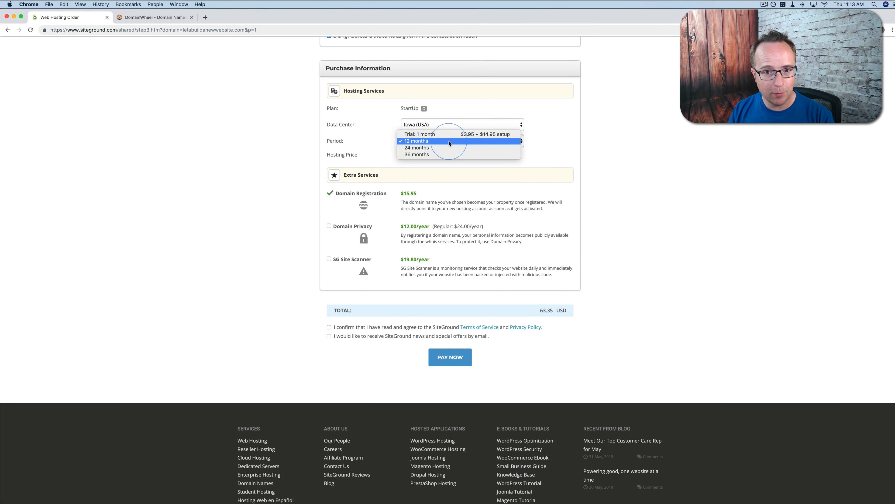
left_click(416, 141)
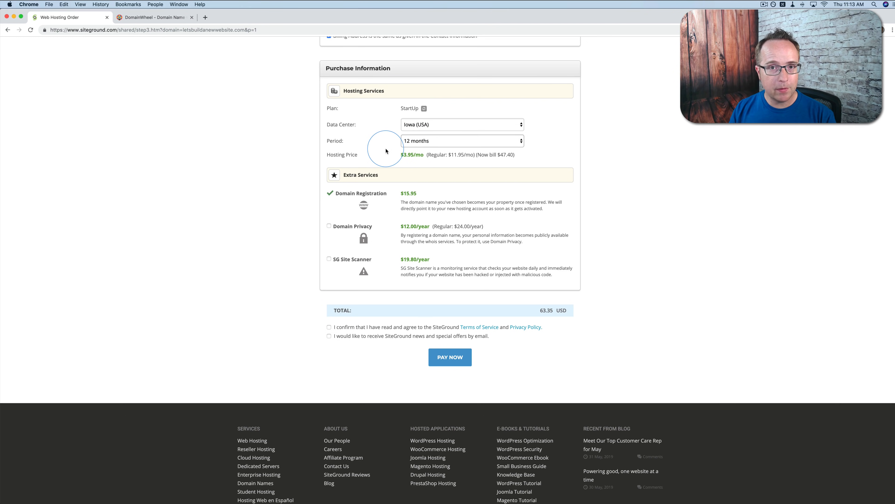
left_click(410, 141)
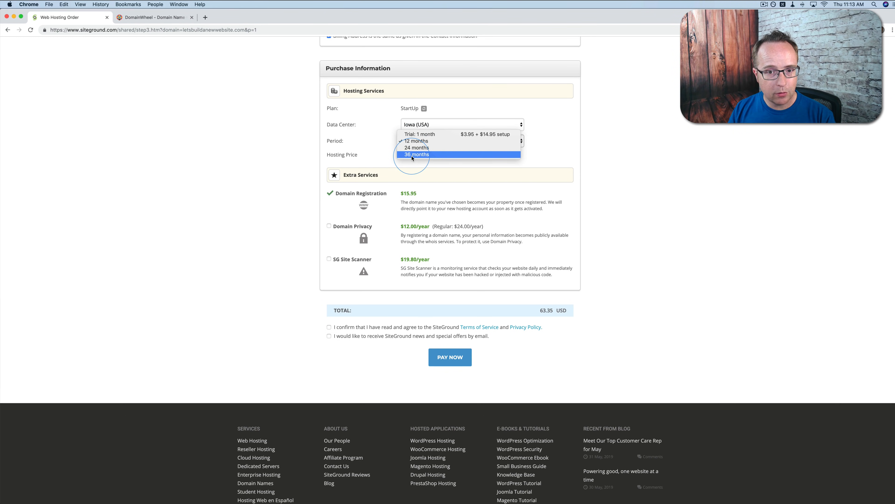
left_click(412, 155)
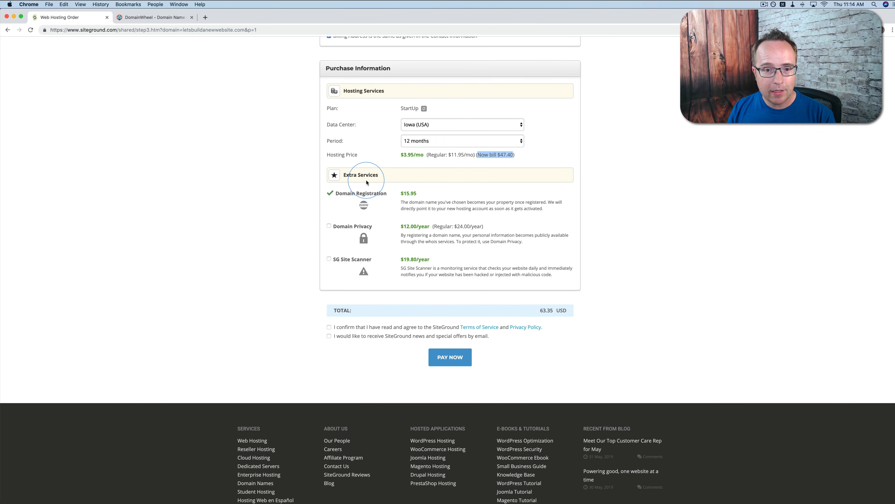
Check the domain registration price and leave Domain Privacy and SG Site Scanner out of the order's extra services
scroll(367, 182, "down", 2)
left_click_drag(418, 157, 399, 159)
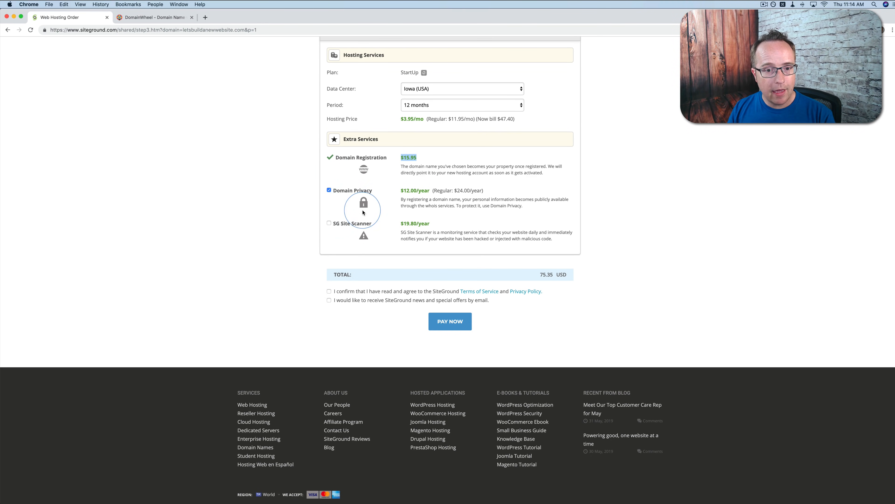
left_click(329, 190)
scroll(364, 215, "down", 1)
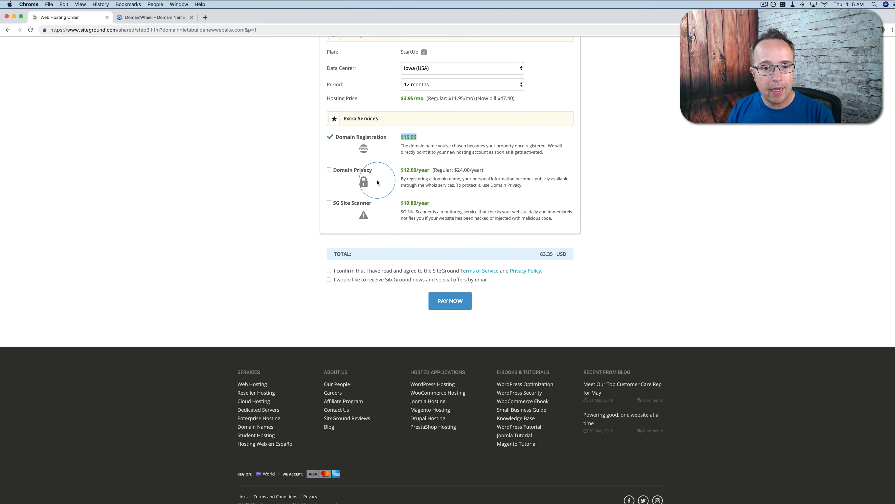
left_click(329, 203)
scroll(329, 226, "down", 1)
Agree to the Terms of Service and Privacy Policy, opt in to SiteGround news and offers, and submit the payment
left_click(329, 245)
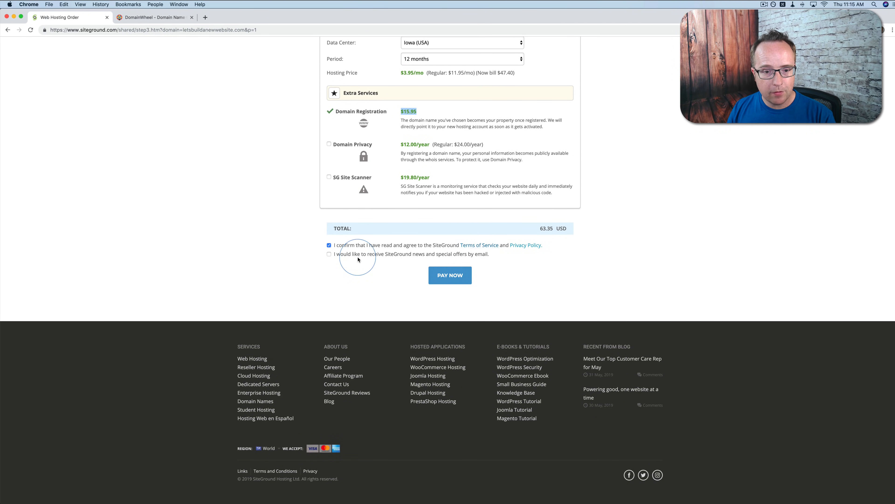
left_click(329, 254)
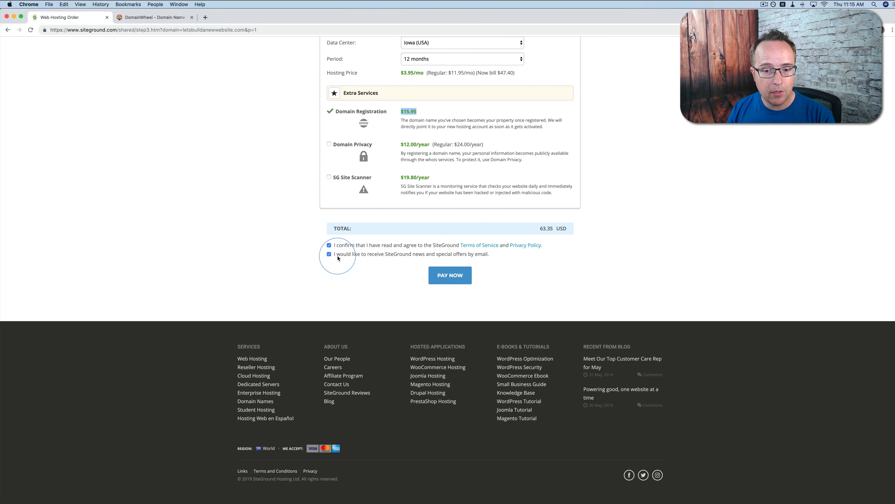
left_click(457, 275)
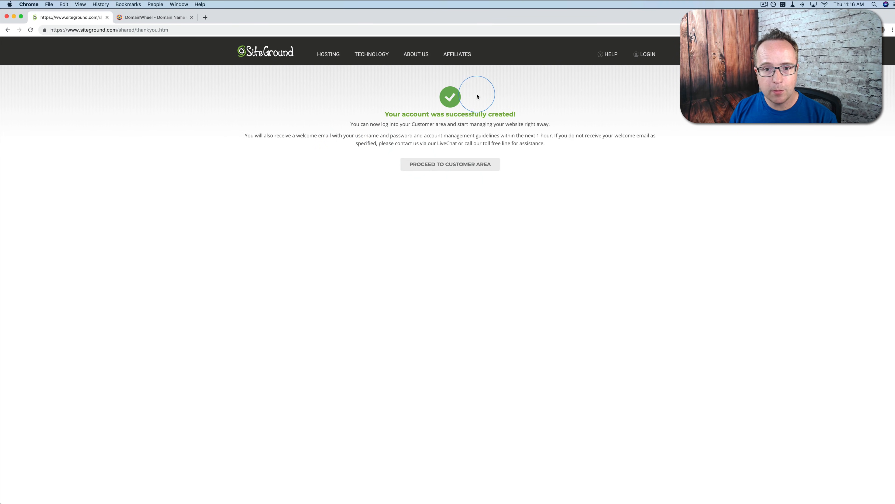
Proceed to the customer area and choose to start a new website with WordPress as the software to install
left_click(449, 165)
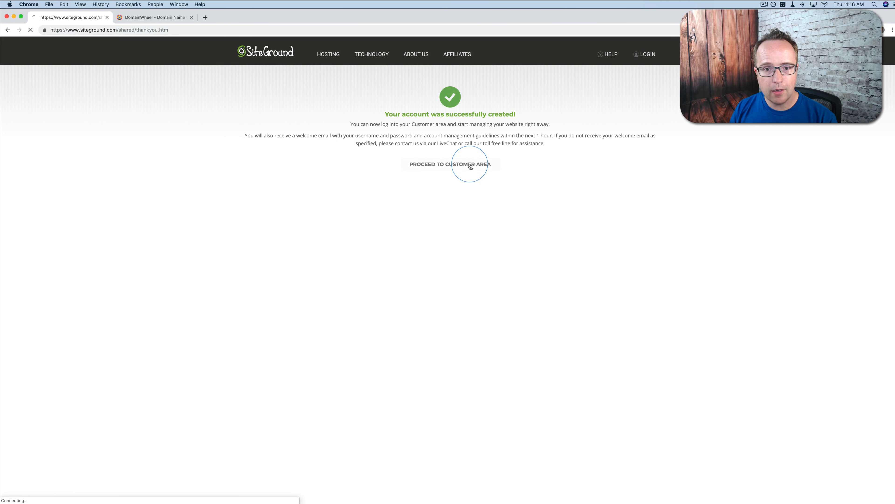
left_click(310, 111)
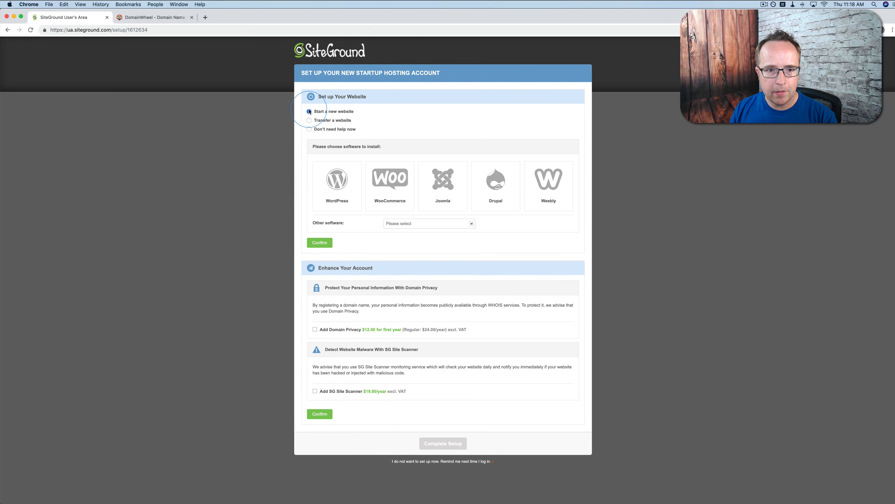
left_click(347, 194)
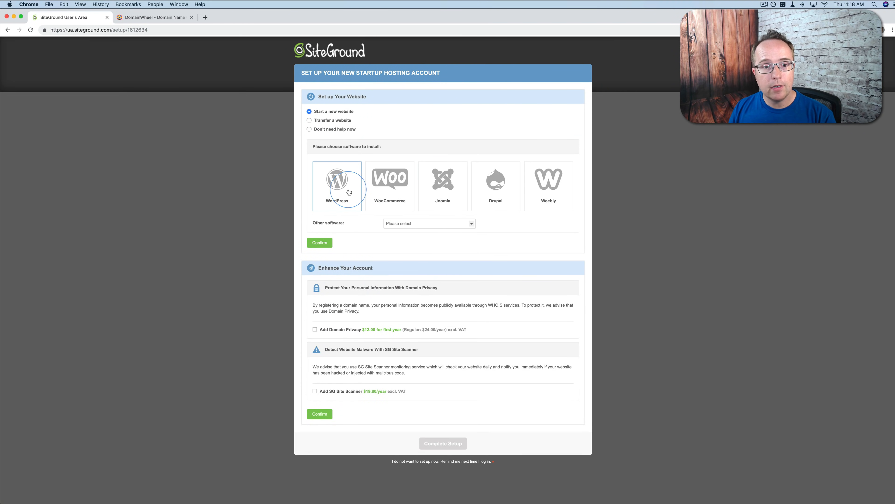
scroll(418, 256, "down", 3)
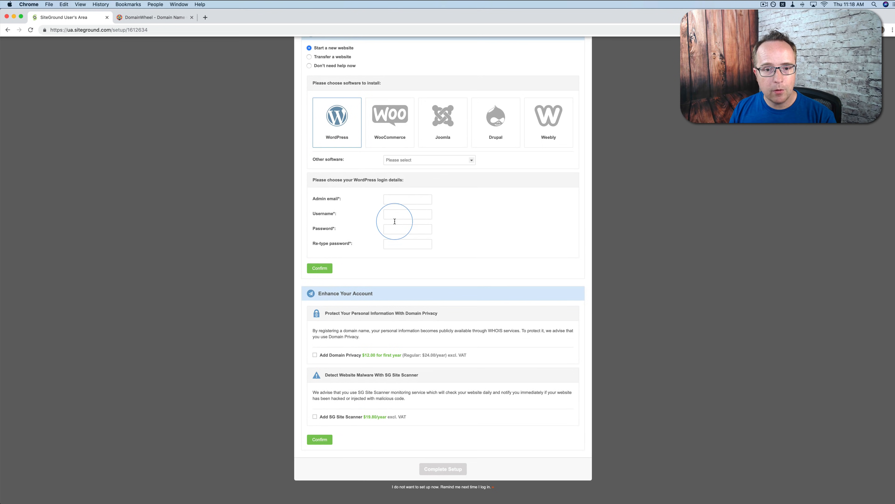
Fill in the admin email and a username of at least eight characters for the WordPress login
left_click(409, 199)
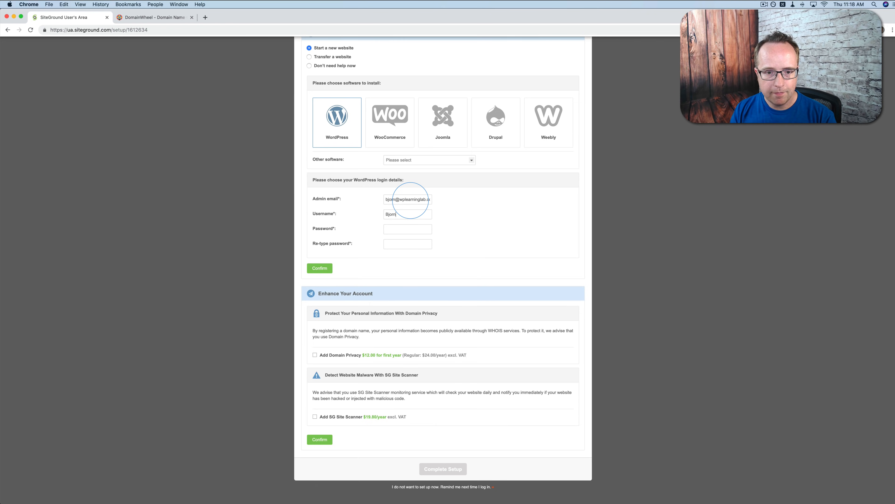
key("Tab")
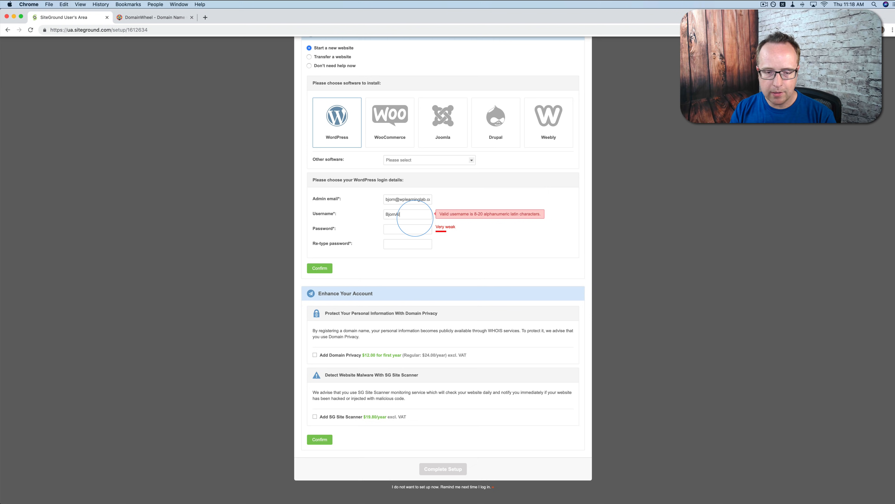
type("lpas")
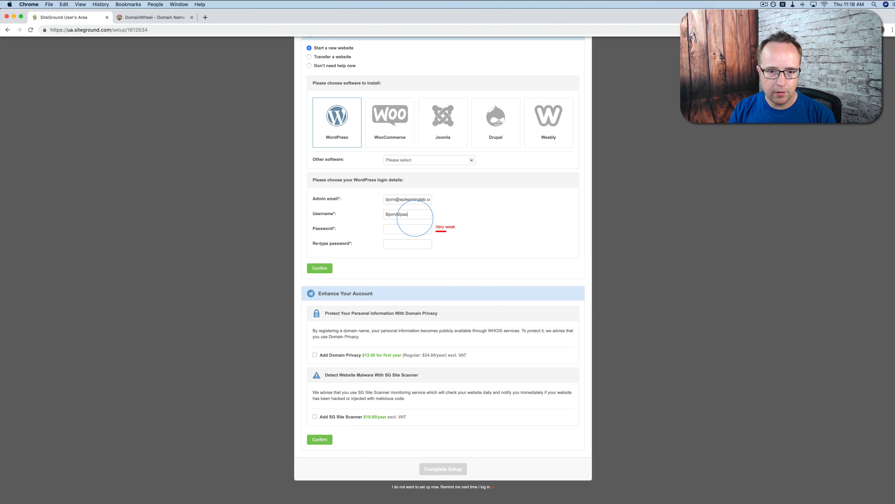
Fill both WordPress password fields with a generated secure password, strengthen it with an extra character, and confirm the website setup
left_click(409, 230)
left_click(784, 29)
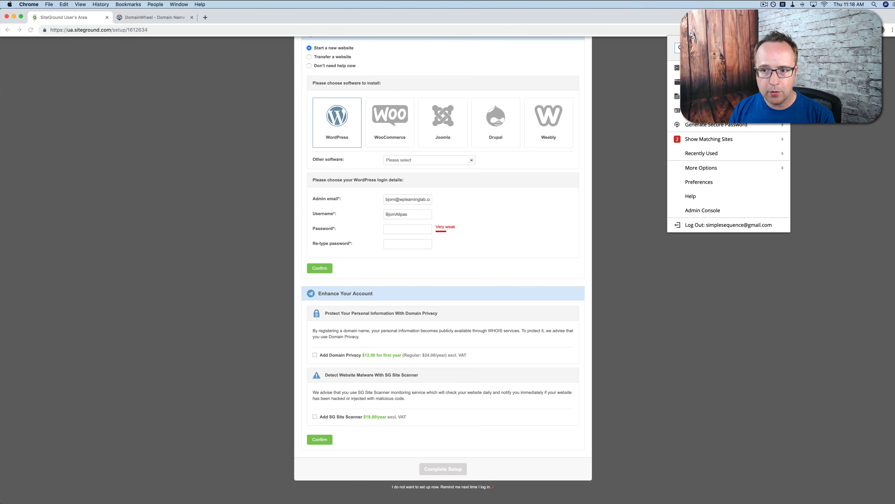
left_click(731, 128)
left_click(752, 220)
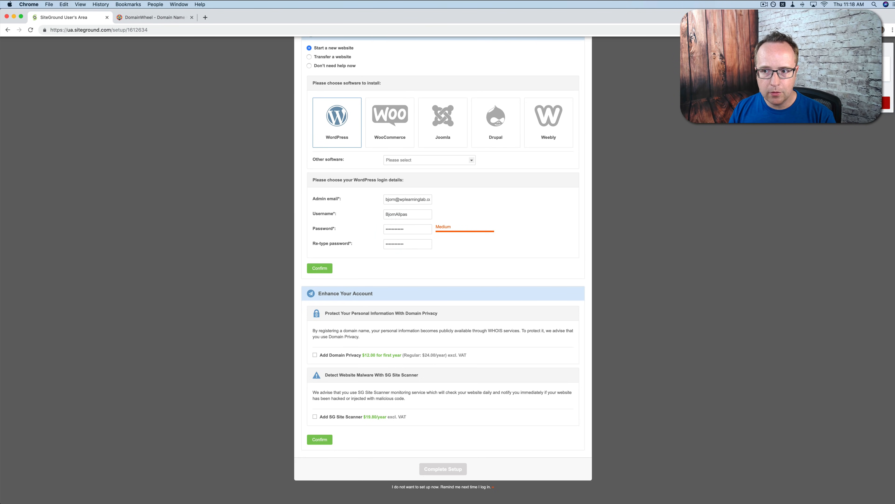
left_click(404, 232)
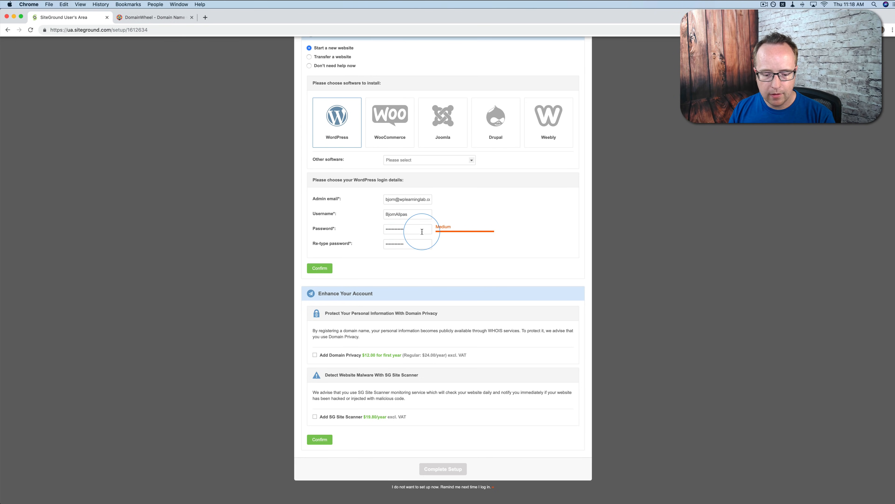
type("••")
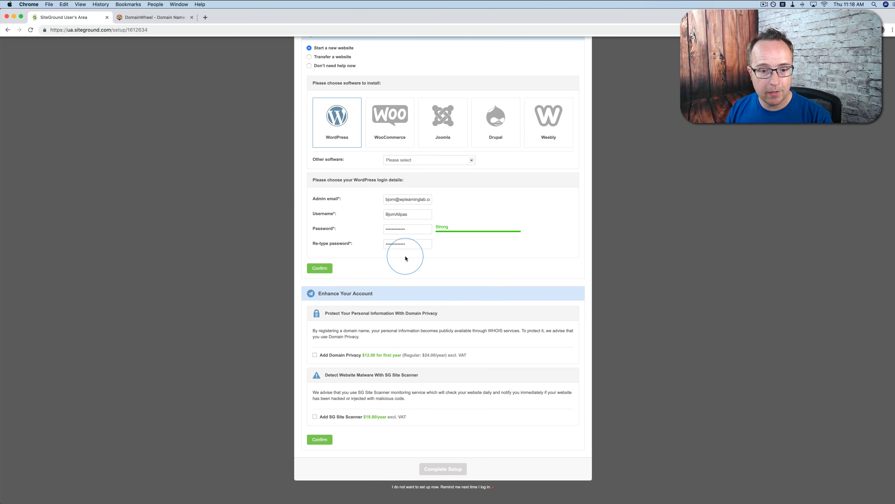
left_click(319, 268)
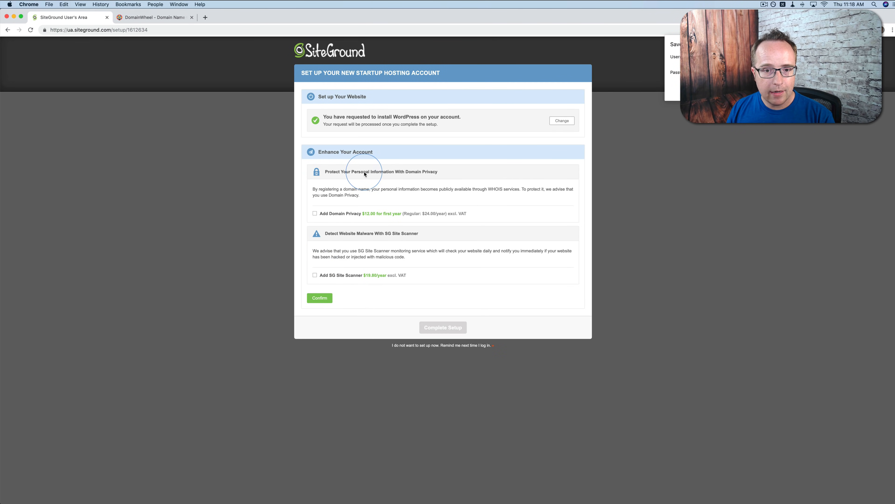
Confirm the account enhancements without adding Domain Privacy or SG Site Scanner, accept the terms, and complete the hosting setup
left_click_drag(444, 172, 357, 173)
left_click(351, 175)
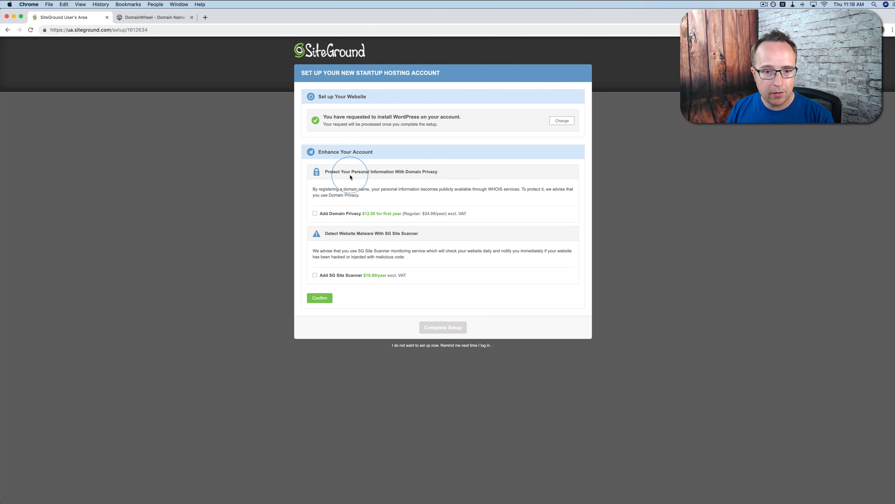
left_click_drag(352, 234, 401, 235)
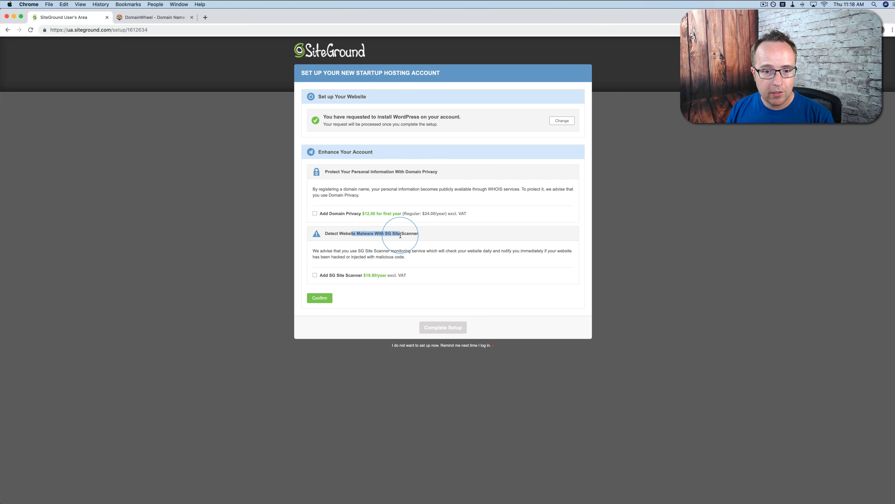
left_click(413, 274)
left_click_drag(356, 275, 413, 276)
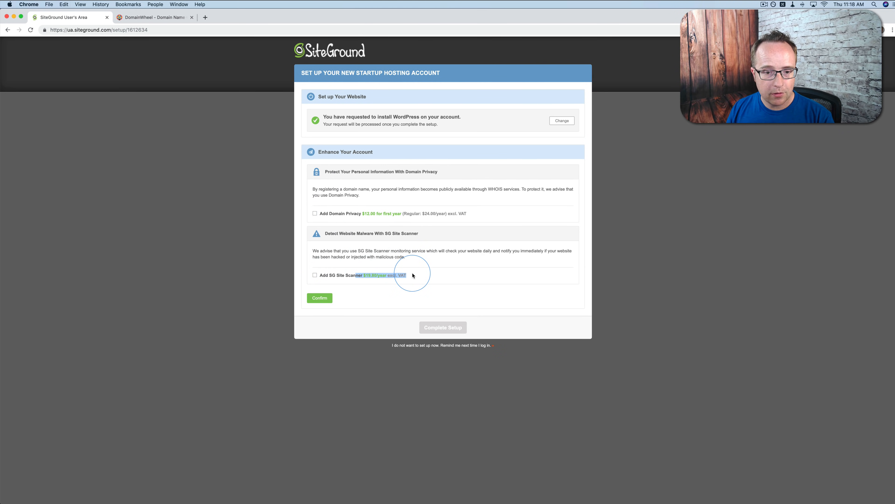
left_click(414, 275)
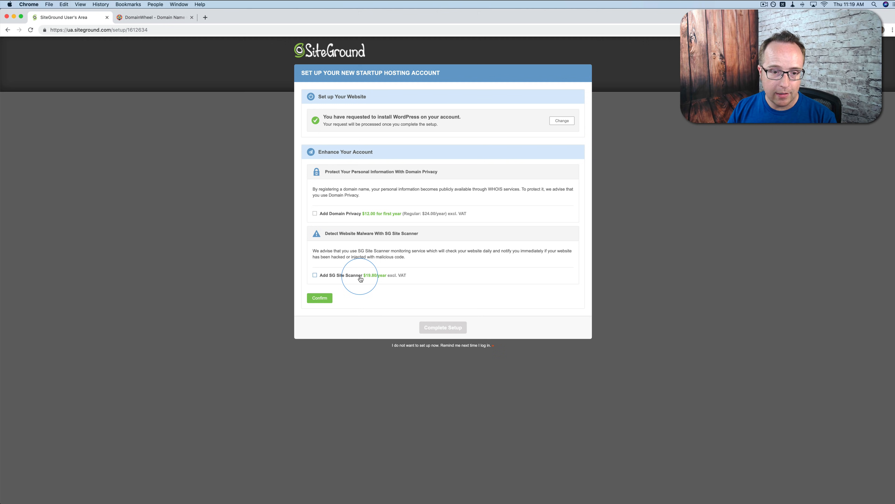
left_click(320, 298)
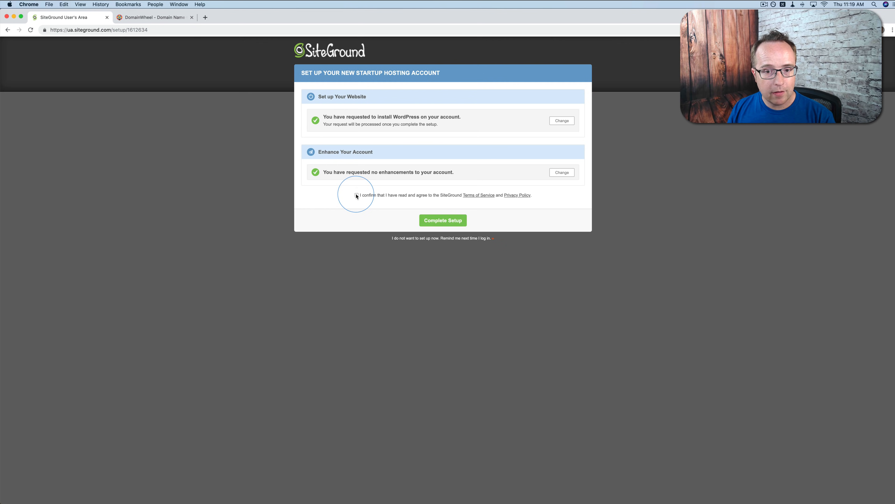
left_click(445, 221)
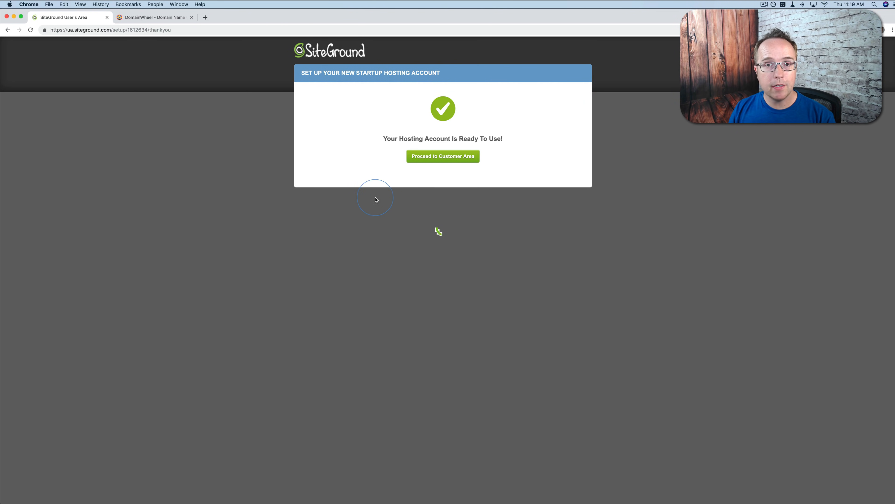
Proceed to the customer area and open the My Accounts page
left_click(445, 159)
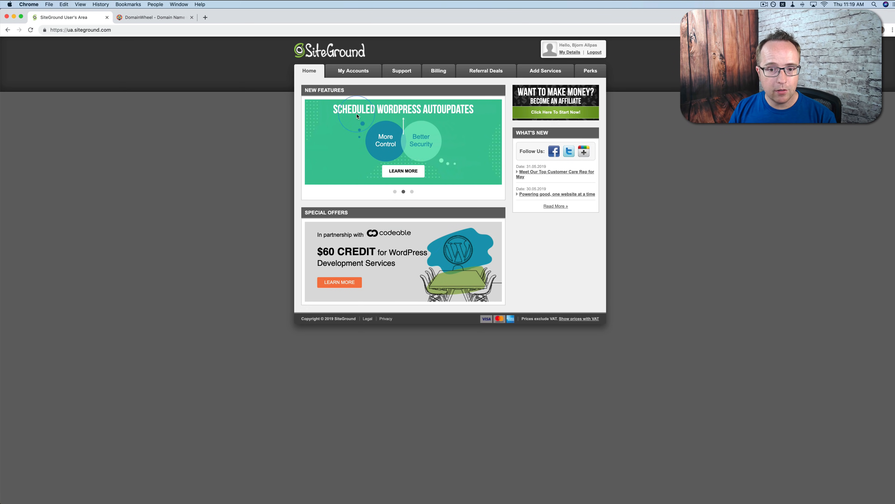
left_click(345, 73)
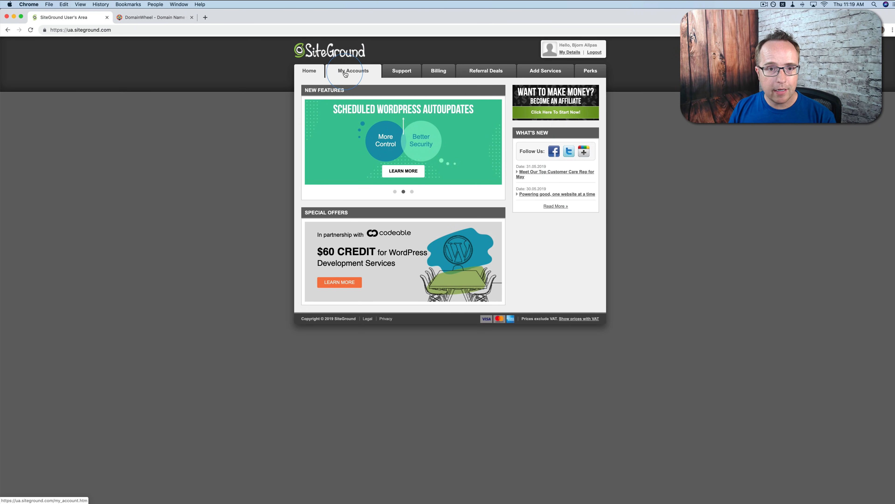
left_click(363, 75)
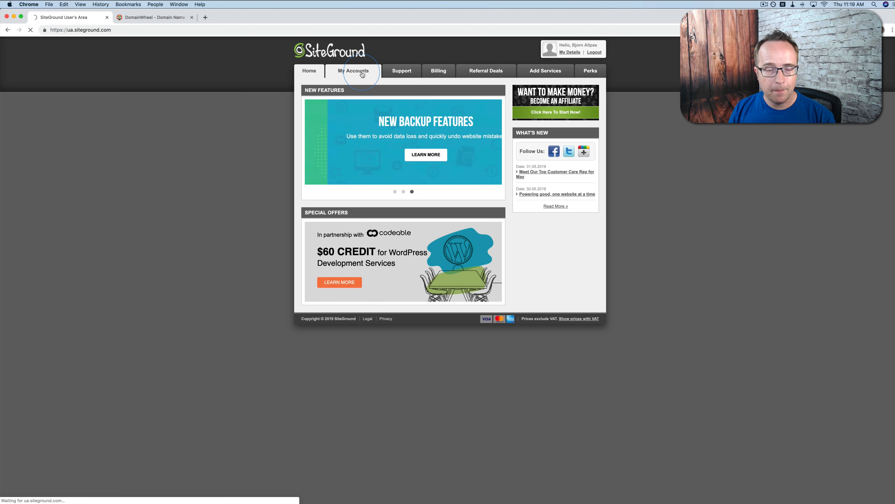
left_click(314, 115)
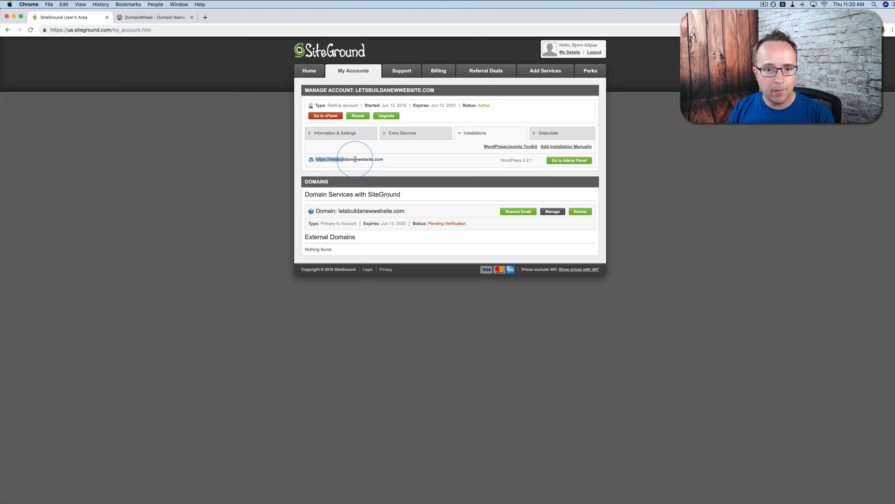
right_click(368, 159)
left_click(383, 205)
key("super+t")
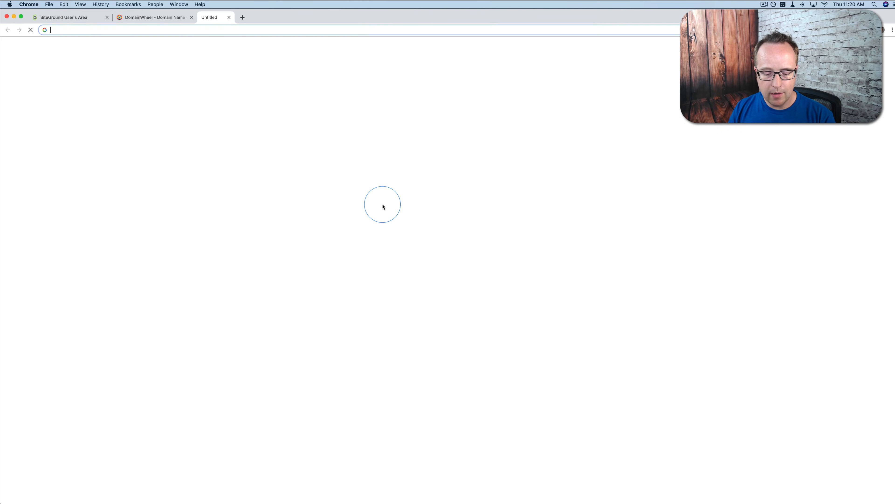
key("super+v")
key("Return")
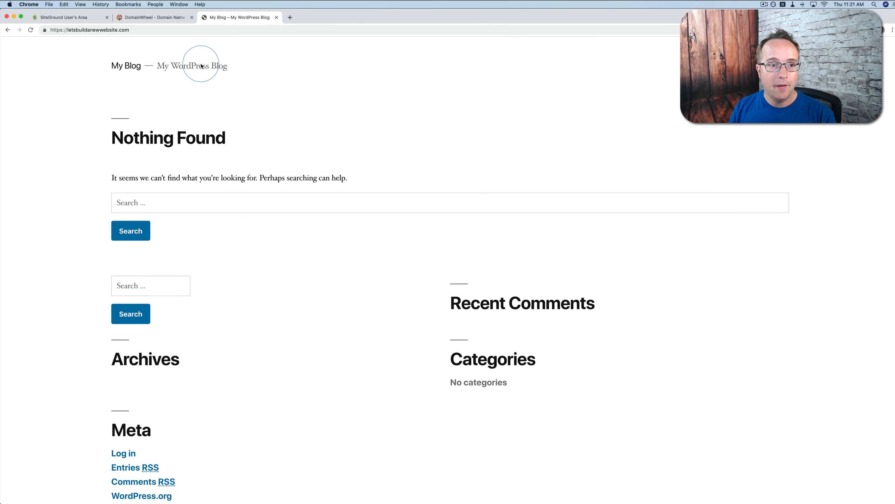
Append /wp-admin to the site address and load the WordPress login page
left_click(166, 17)
left_click(233, 19)
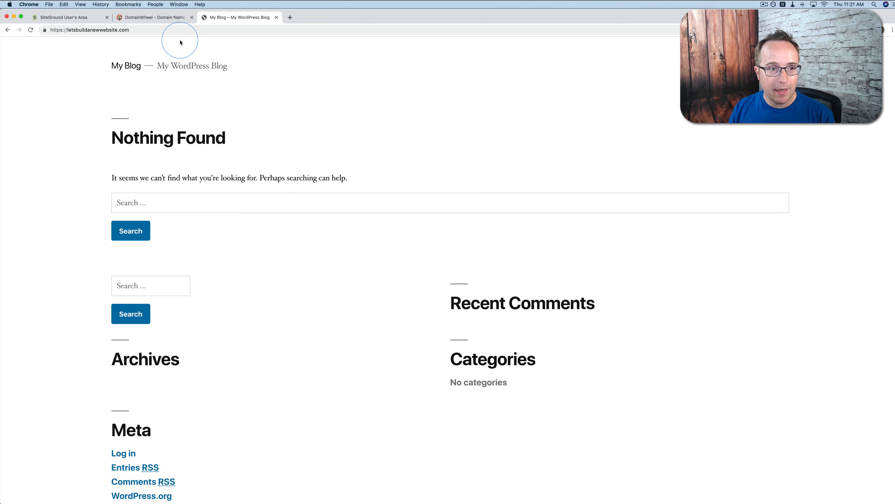
left_click(160, 30)
left_click(166, 30)
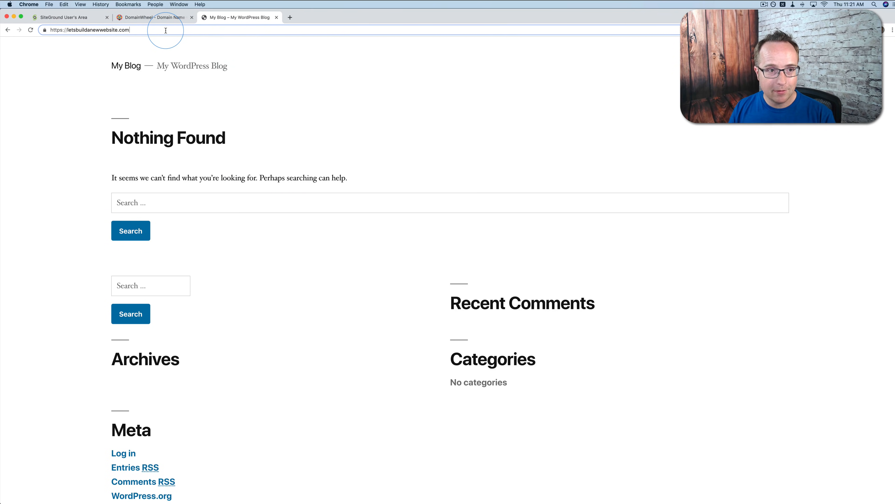
type("/wp-admin")
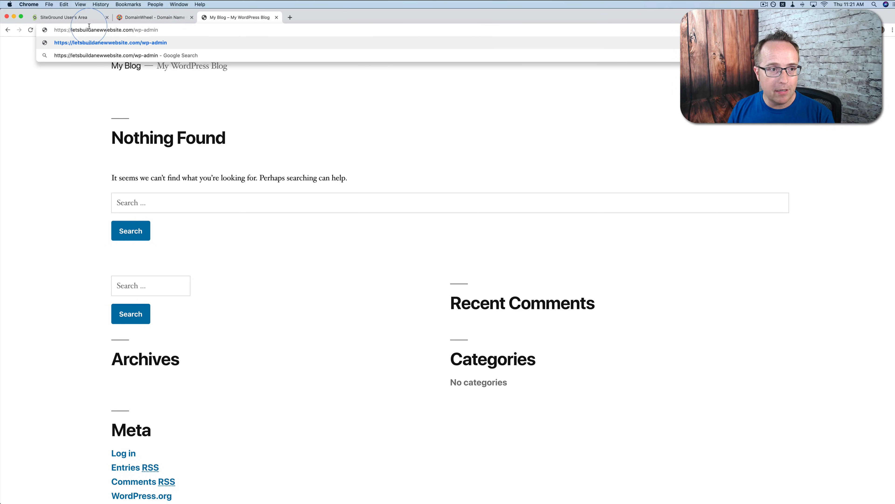
left_click_drag(53, 30, 159, 30)
left_click(132, 30)
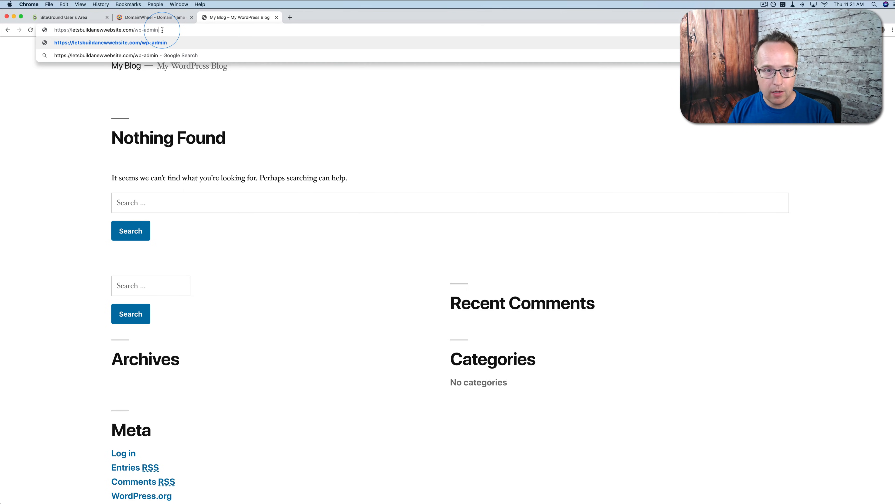
key("Return")
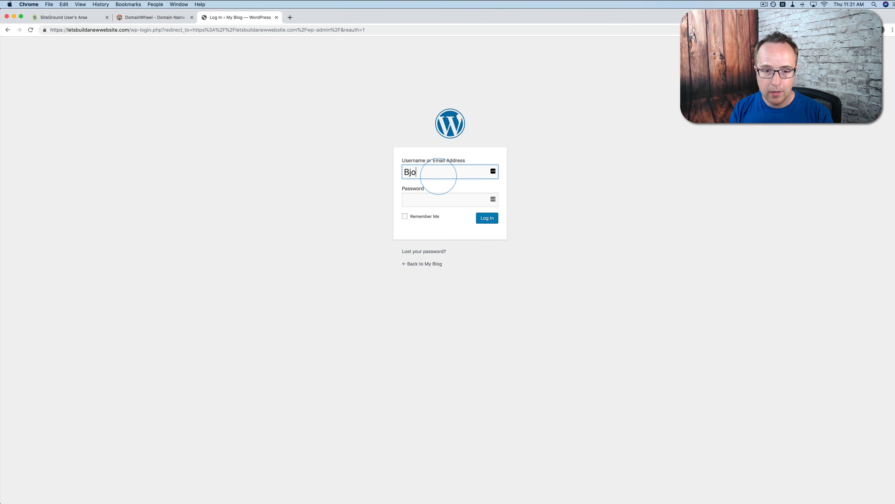
Log in to WordPress with the username and account password, and exit the WordPress Starter wizard to reach the dashboard
key("Tab")
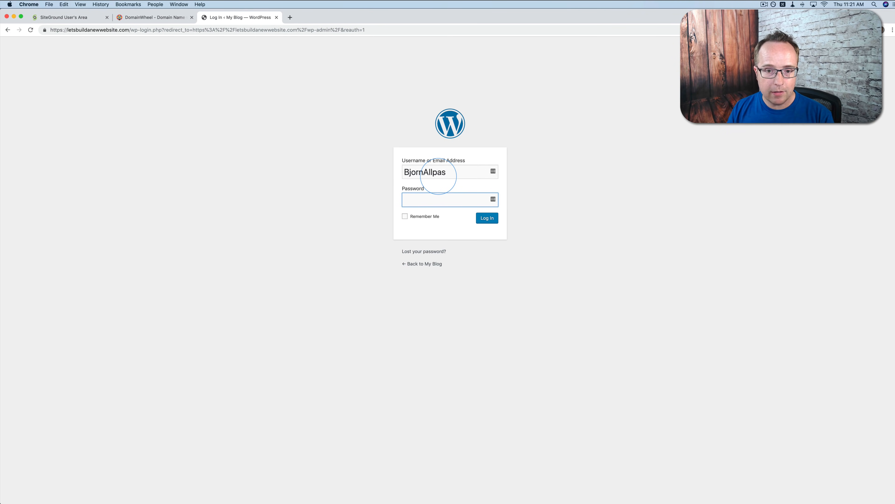
key("super+v")
left_click(538, 224)
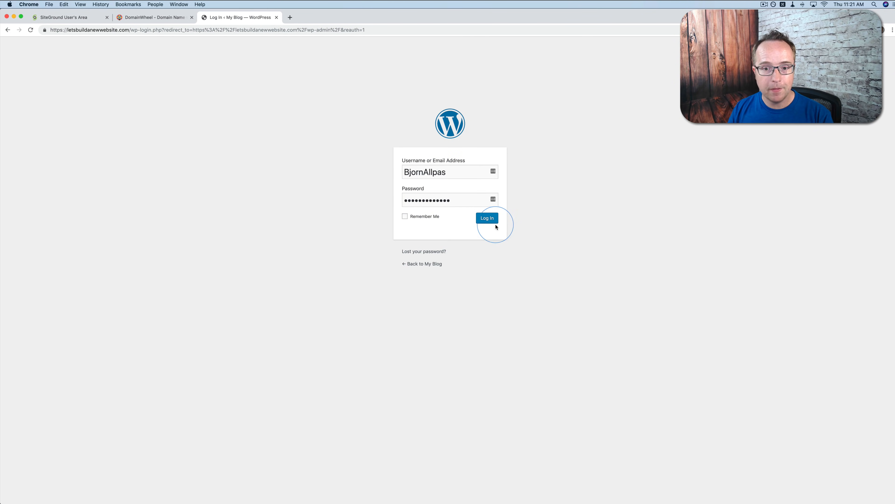
left_click(488, 219)
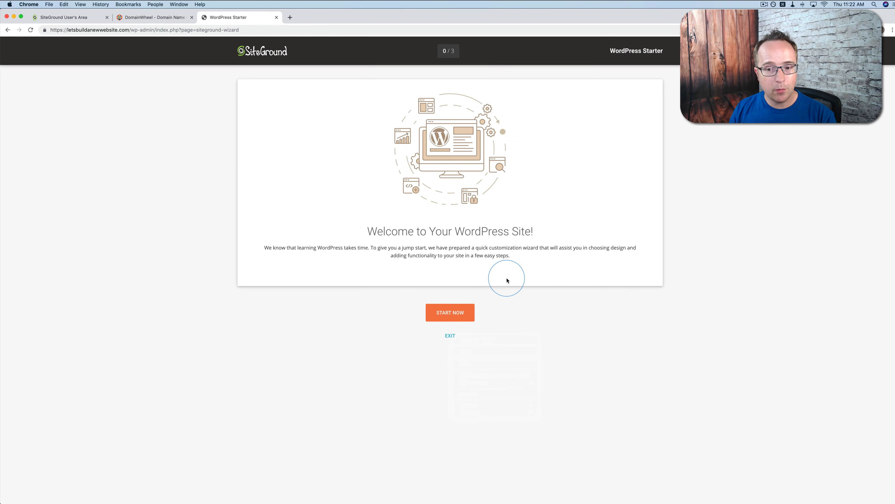
left_click(451, 336)
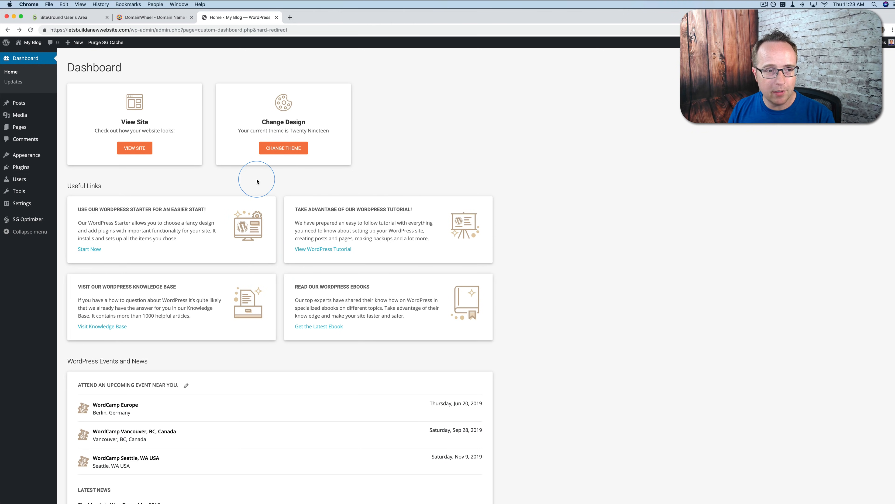
Return to the SiteGround User Area and check the status of the letsbuildanewwebsite.com domain
left_click(71, 17)
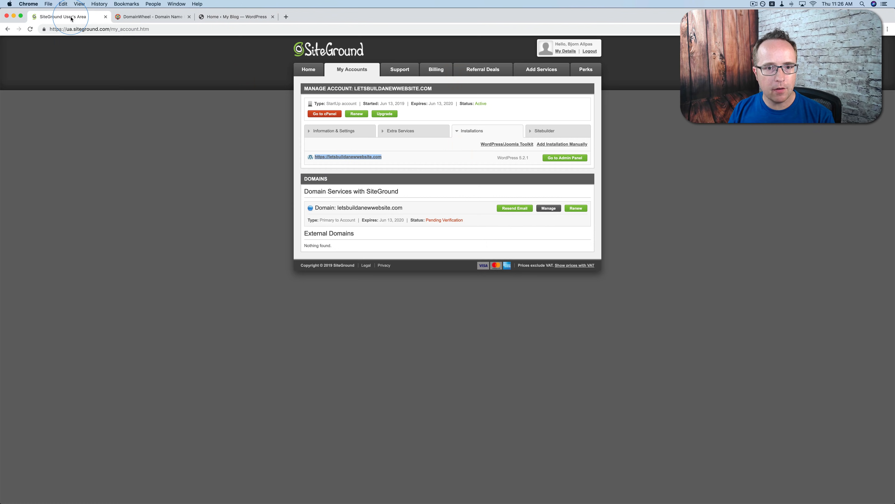
left_click(265, 226)
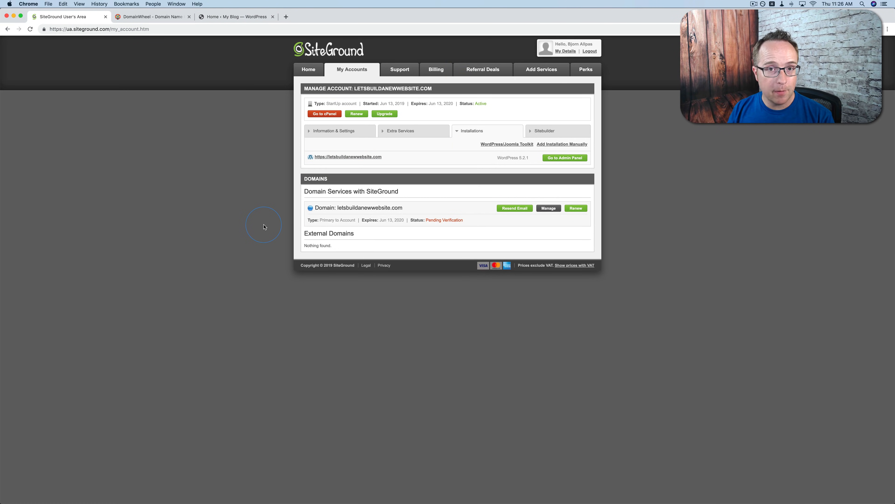
left_click_drag(464, 219, 424, 221)
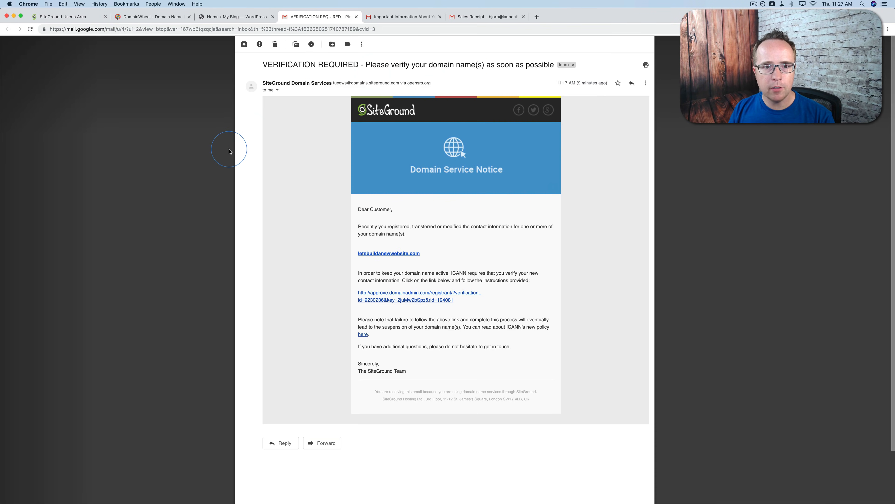
Follow the verification link in SiteGround's Domain Service Notice email and verify the domain's contact information
scroll(325, 185, "down", 1)
scroll(325, 185, "down", 1)
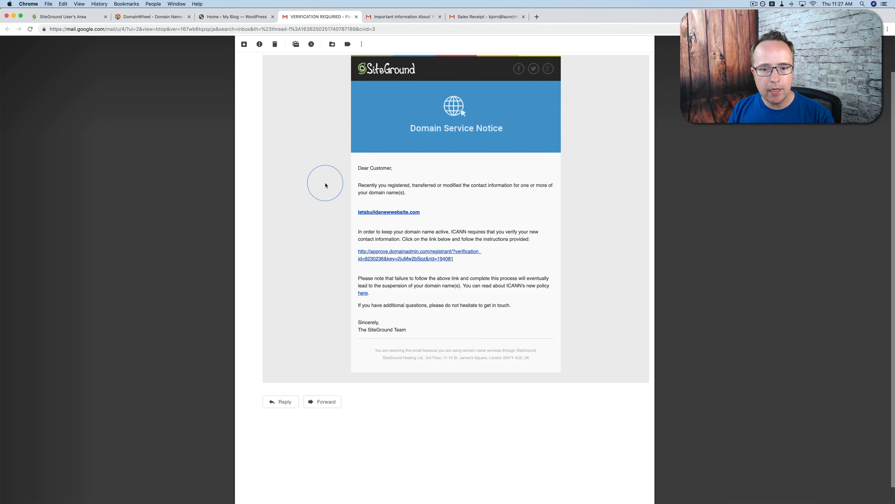
left_click(400, 259)
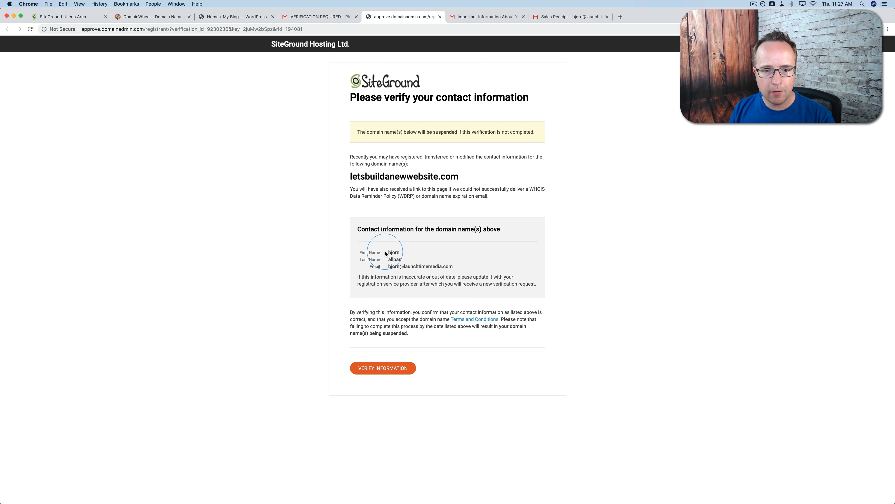
left_click_drag(385, 253, 460, 266)
left_click(436, 304)
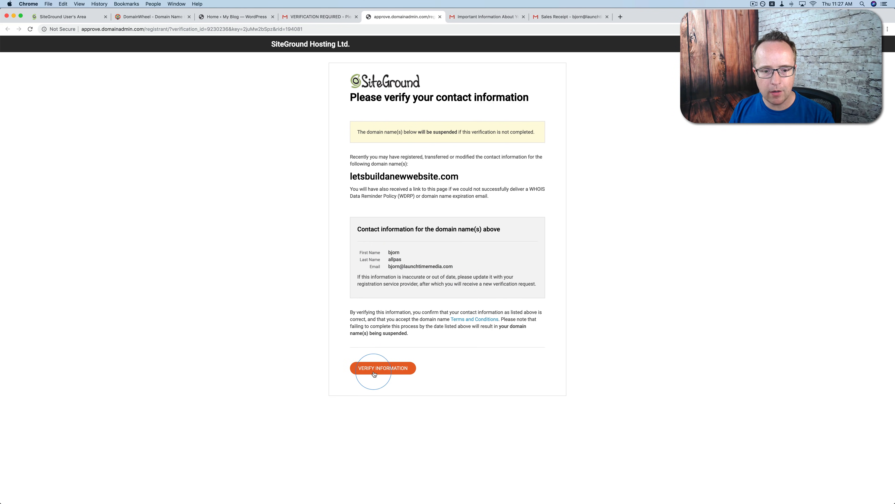
left_click(384, 371)
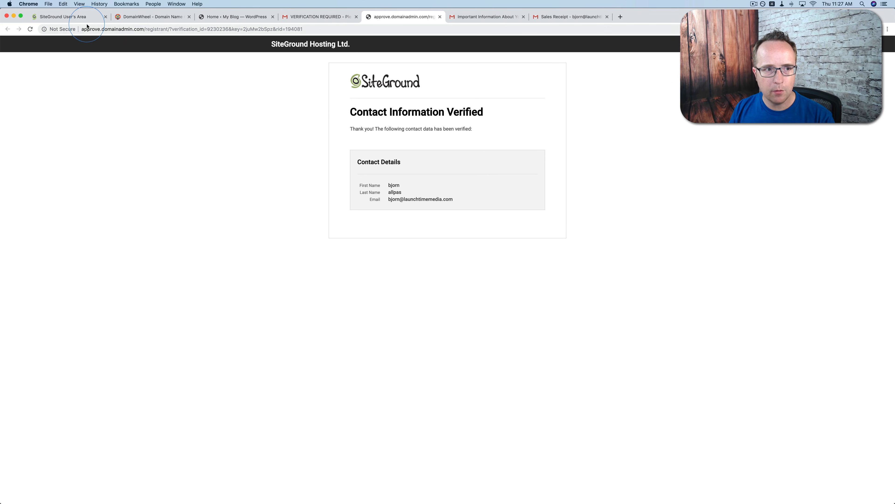
Reload the SiteGround account page to recheck the domain status, and close the contact verification page and the verification email
left_click(72, 16)
key("super+r")
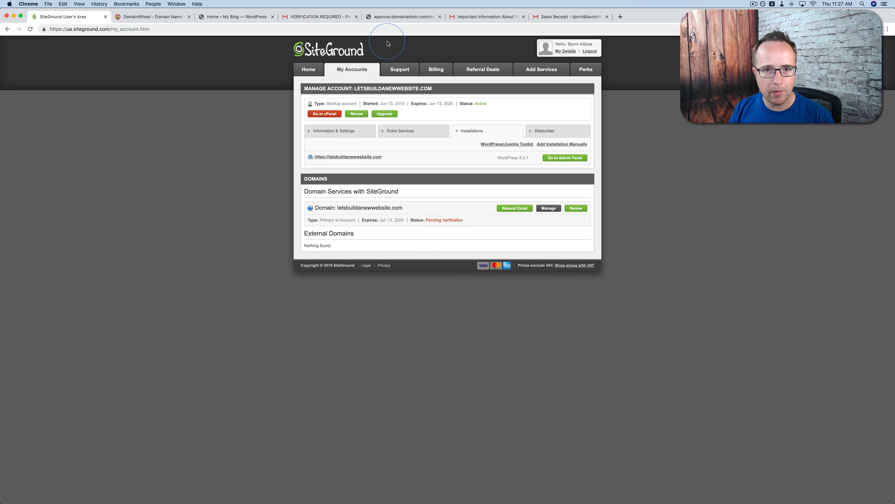
left_click(398, 16)
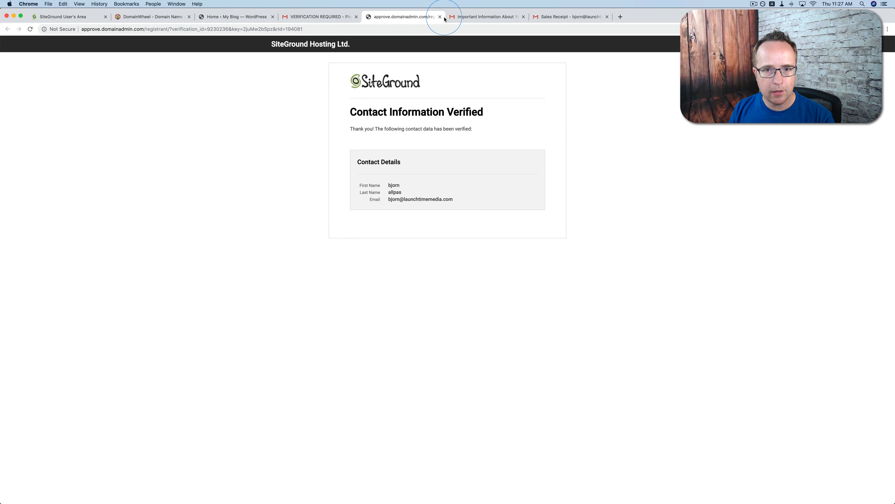
left_click(440, 16)
left_click(346, 17)
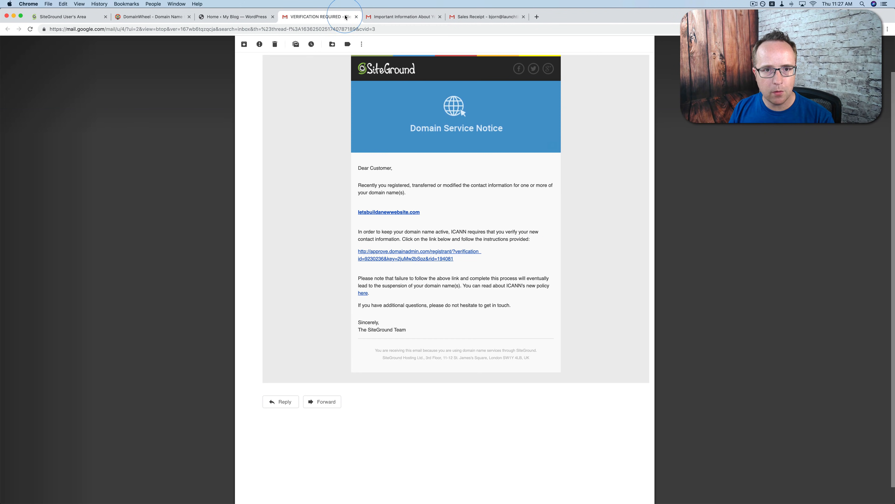
left_click(356, 17)
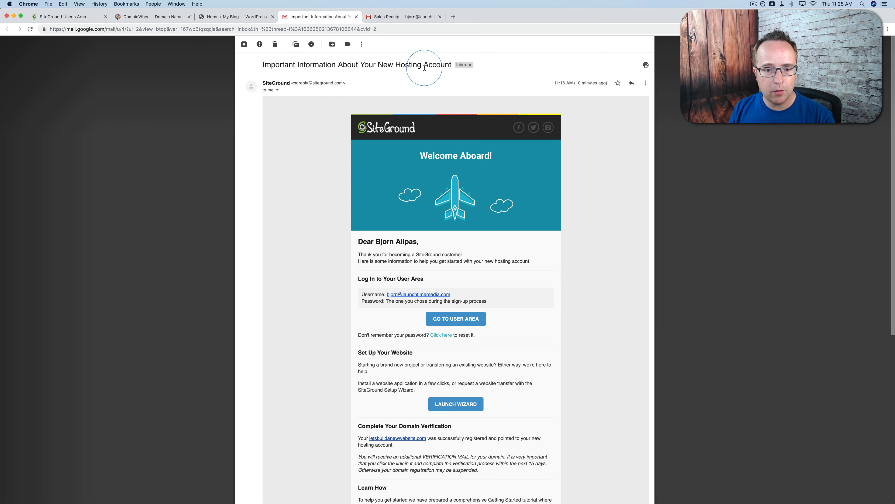
Read through SiteGround's "Important Information About Your New Hosting Account" email, including the login and domain verification sections
scroll(403, 217, "down", 5)
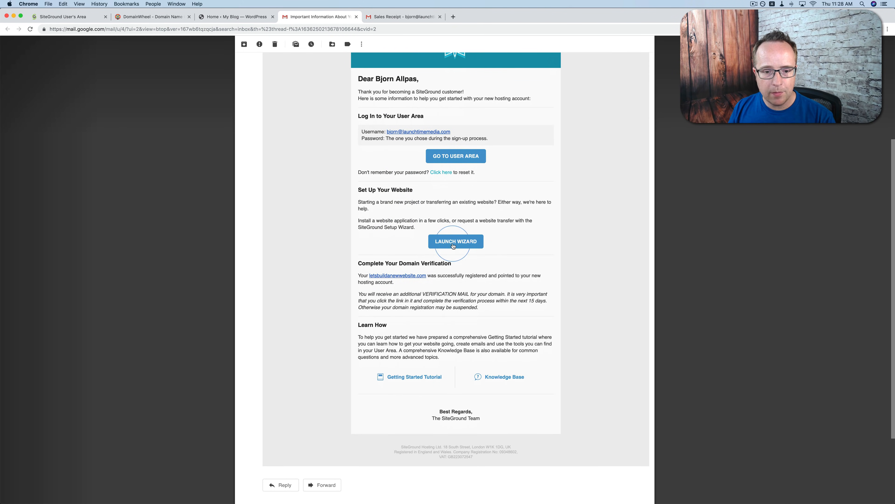
scroll(390, 260, "down", 4)
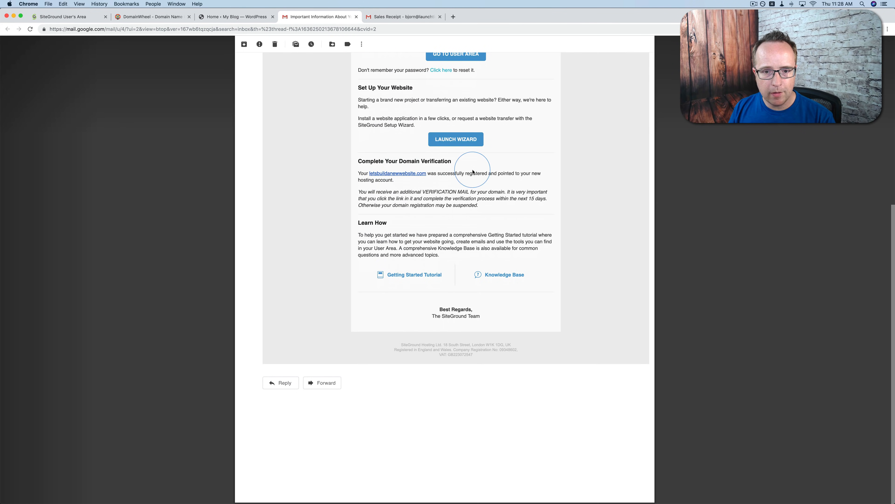
scroll(371, 239, "up", 2)
scroll(371, 239, "up", 6)
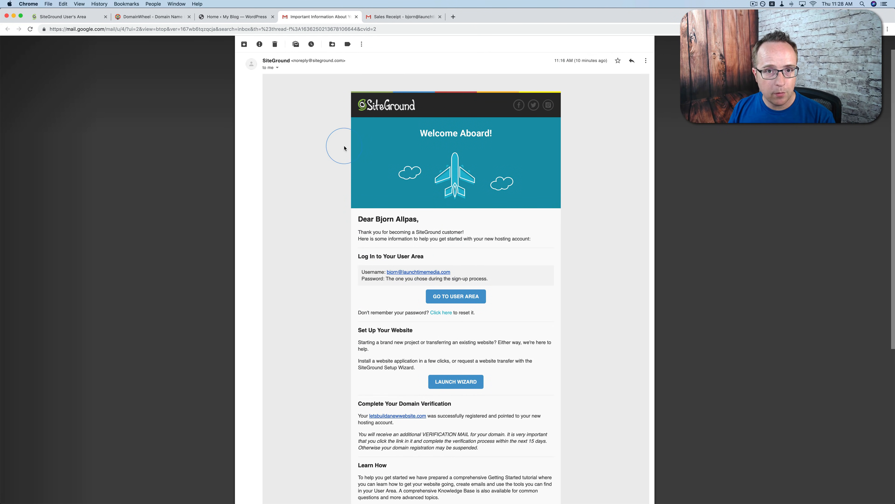
Finish reading the SiteGround welcome email, and close it together with the Sales Receipt email
scroll(414, 278, "down", 2)
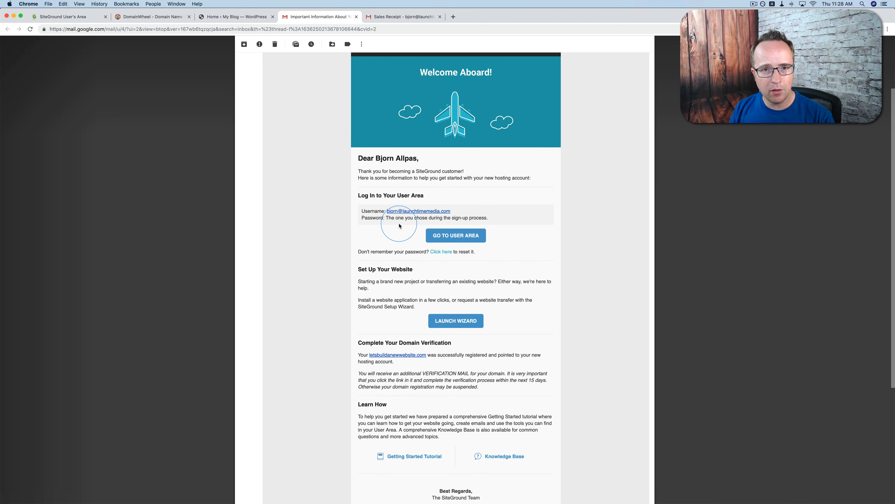
key("super+w")
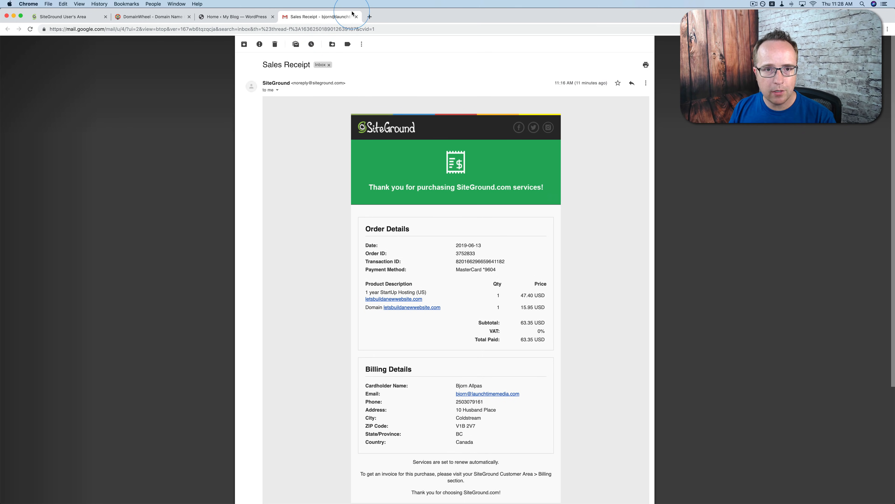
left_click(356, 17)
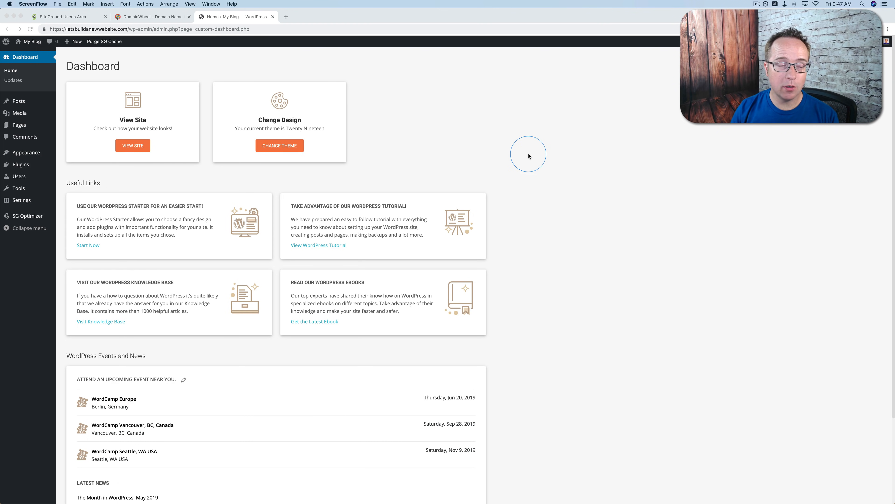
Look through the Posts, Pages and Themes sections of the WordPress admin for existing content and the current theme
left_click(449, 136)
left_click(16, 103)
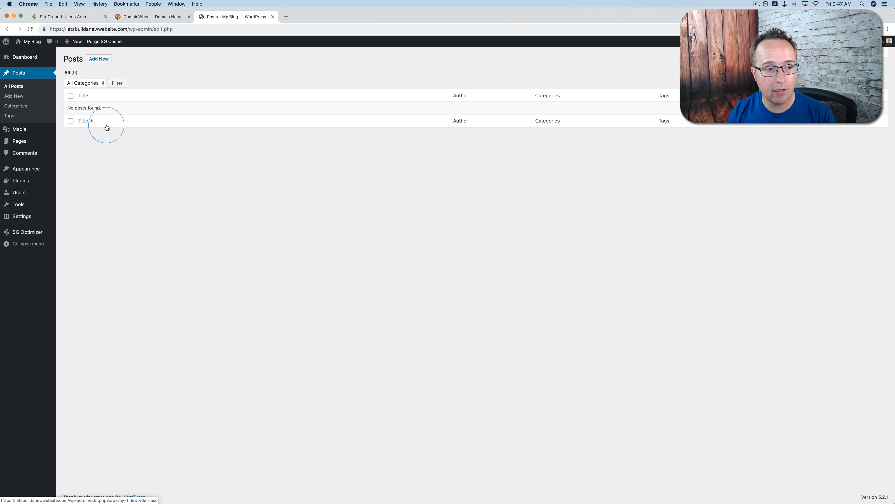
left_click(18, 142)
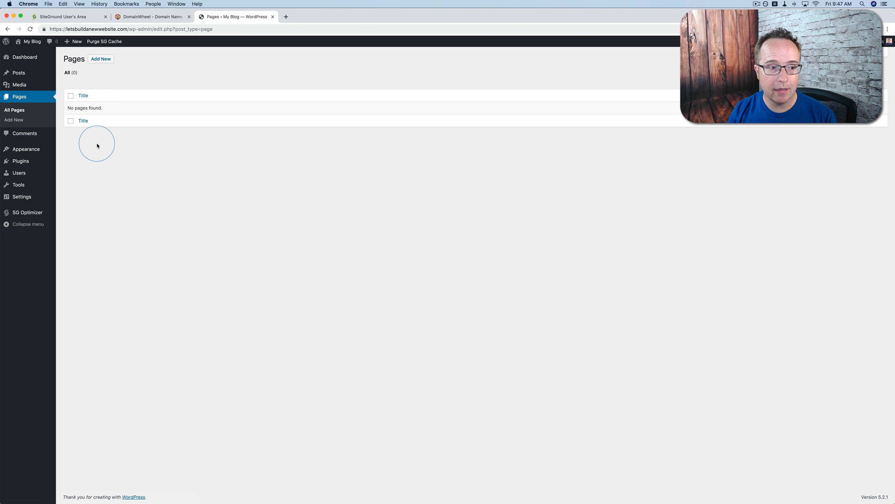
left_click(31, 149)
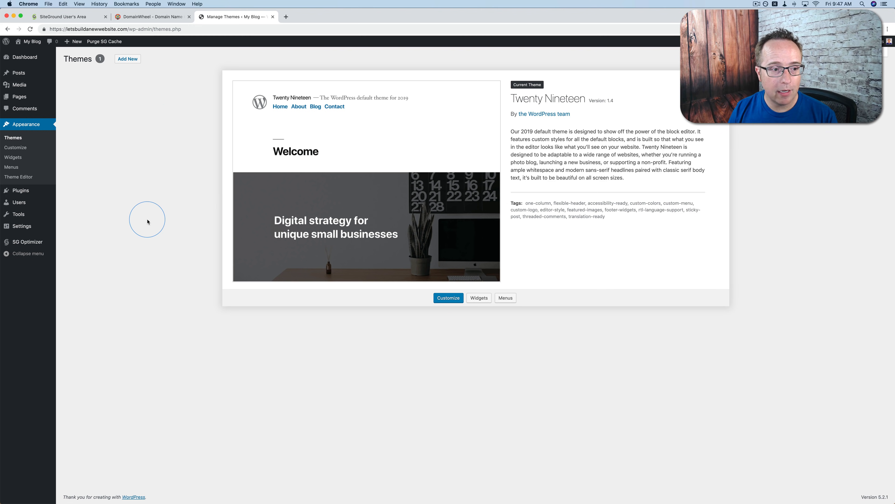
Deactivate both installed plugins, SG Optimizer and WordPress Starter, with one bulk action
mouse_move(16, 191)
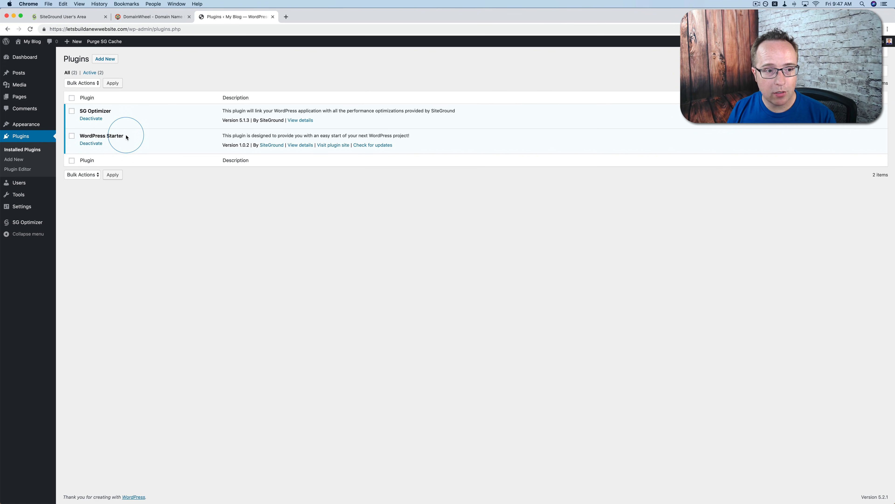
left_click_drag(127, 137, 78, 137)
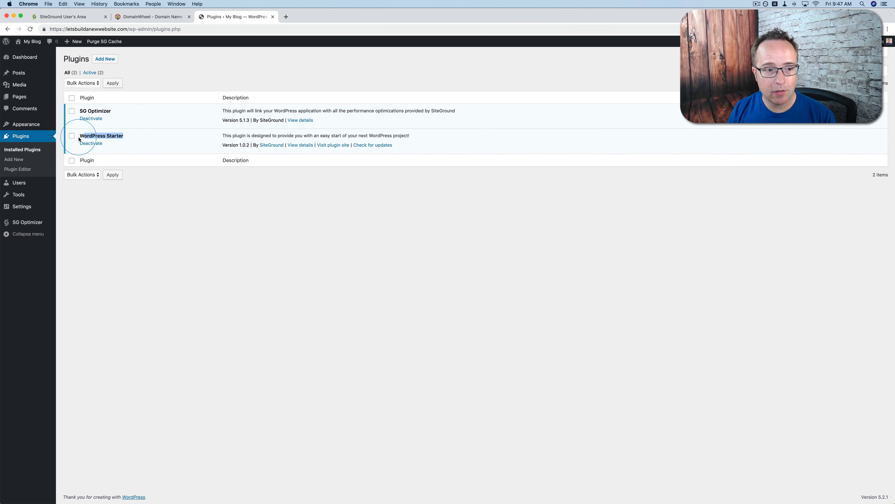
left_click(145, 86)
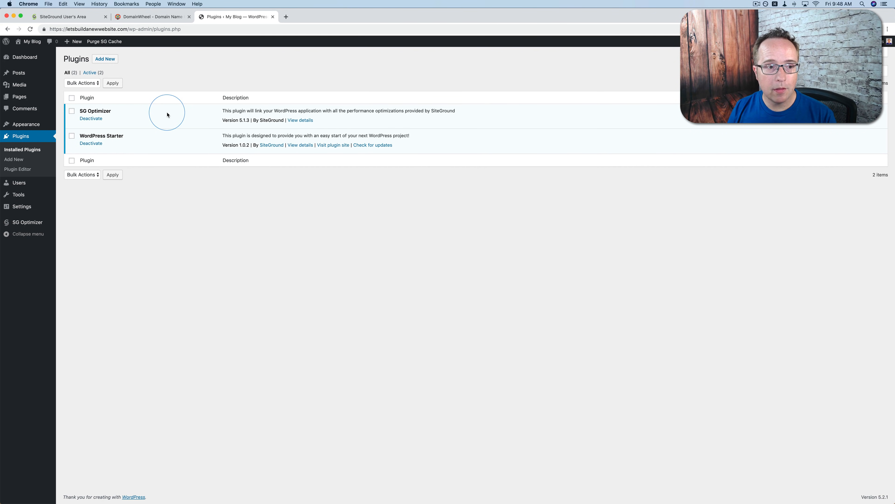
left_click(85, 83)
left_click(88, 100)
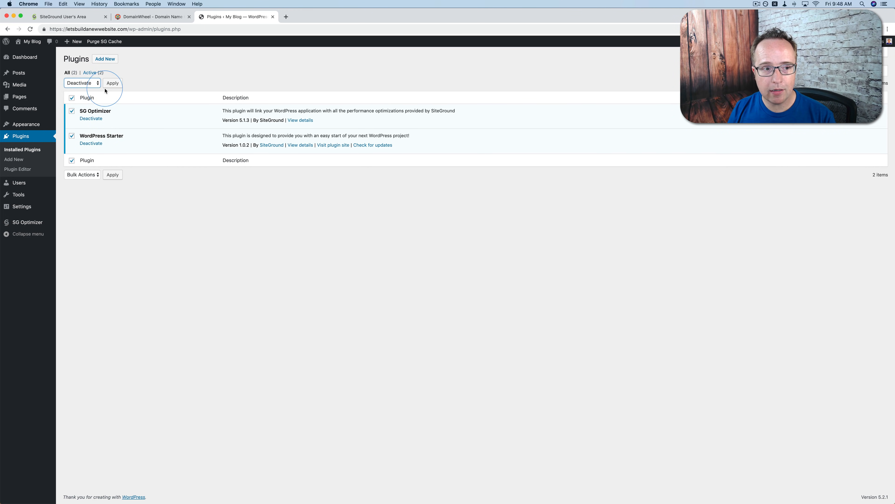
left_click(112, 83)
Delete the deactivated SG Optimizer and WordPress Starter plugins together with their data
left_click(91, 103)
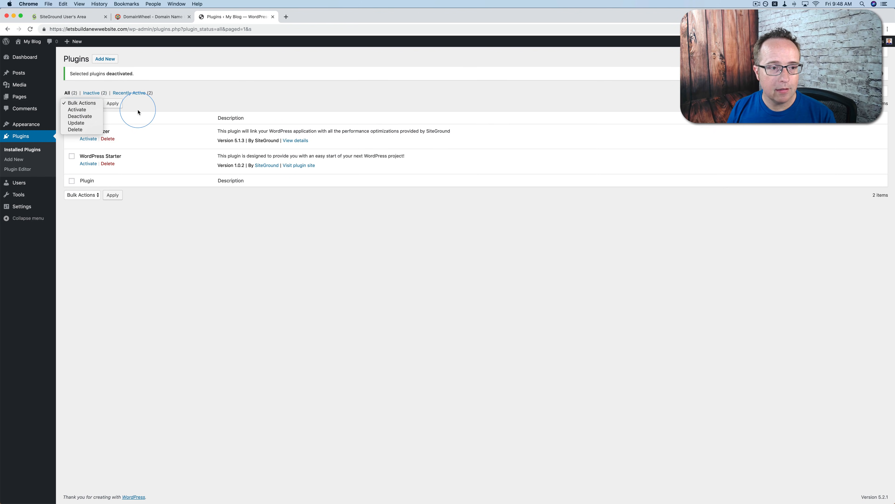
left_click(136, 113)
left_click(72, 118)
left_click(94, 102)
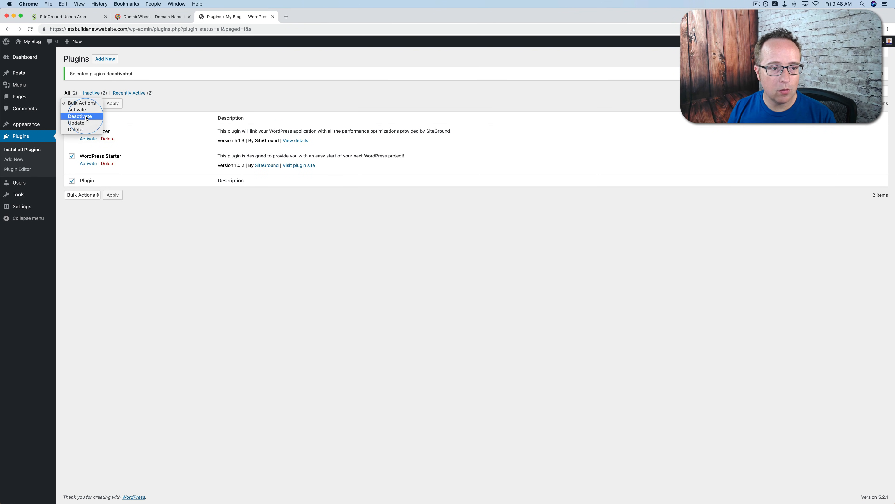
left_click(75, 129)
left_click(114, 103)
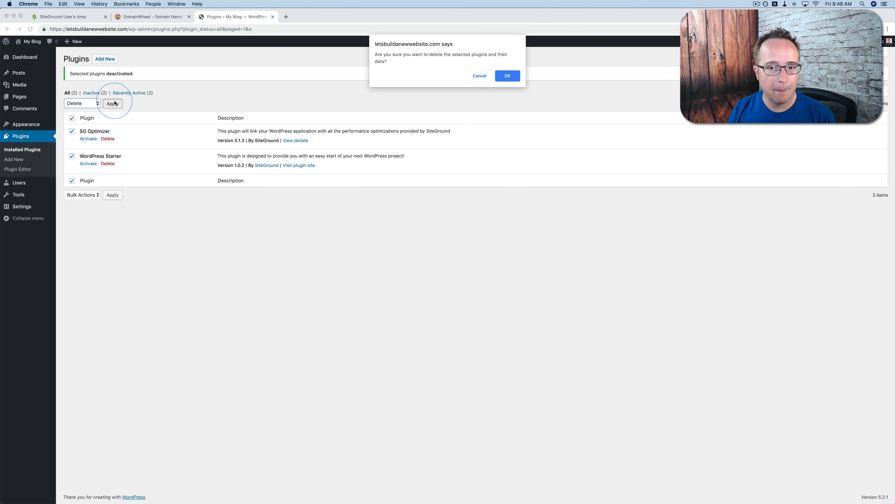
left_click(506, 69)
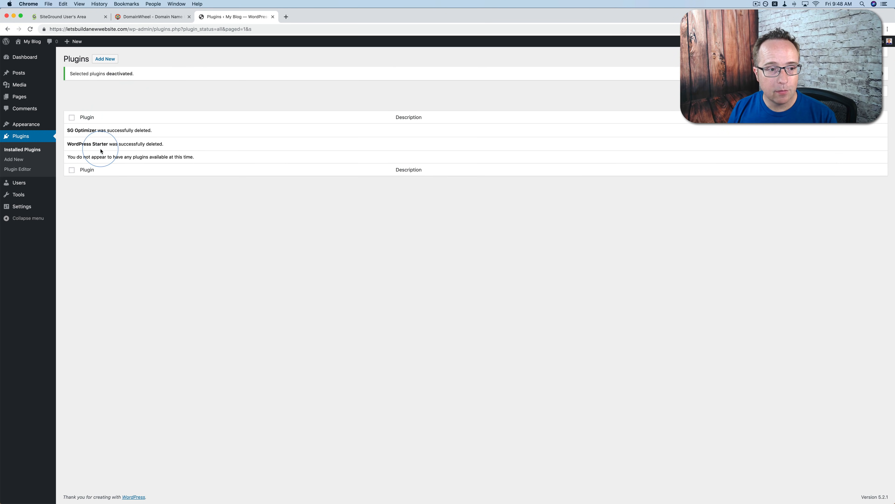
Open the administrator account's profile for editing from the list of WordPress users
left_click(19, 182)
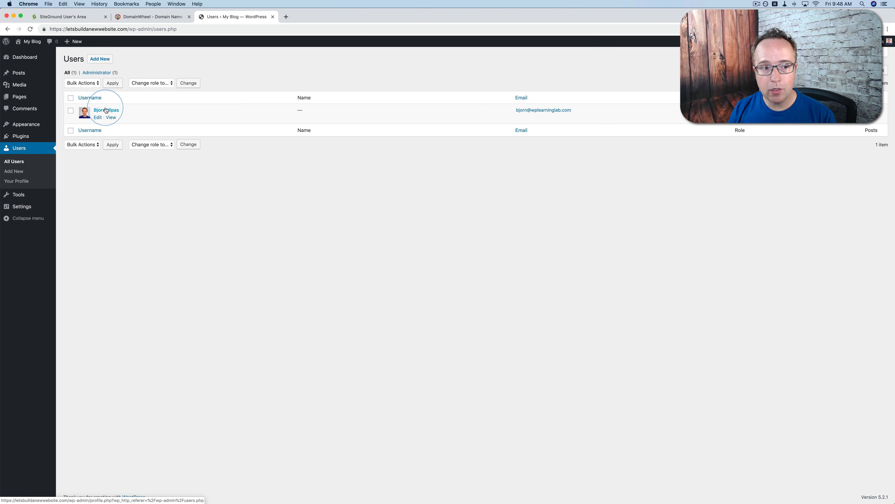
left_click(96, 119)
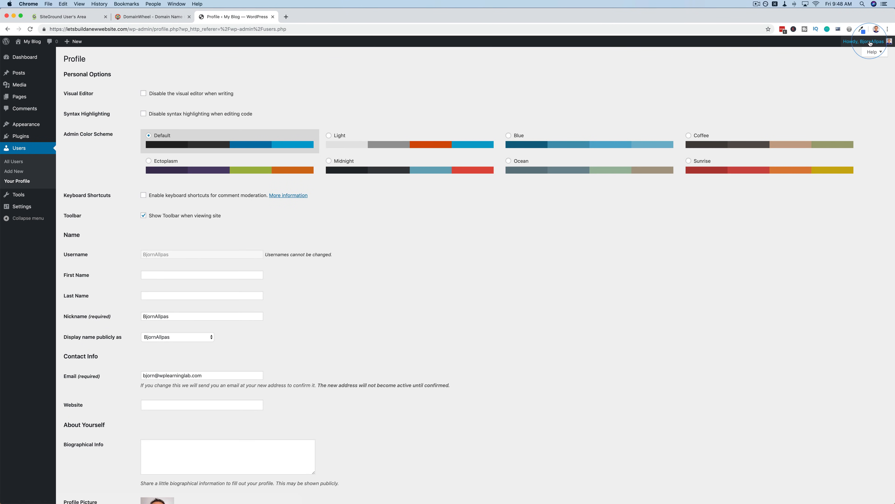
mouse_move(874, 43)
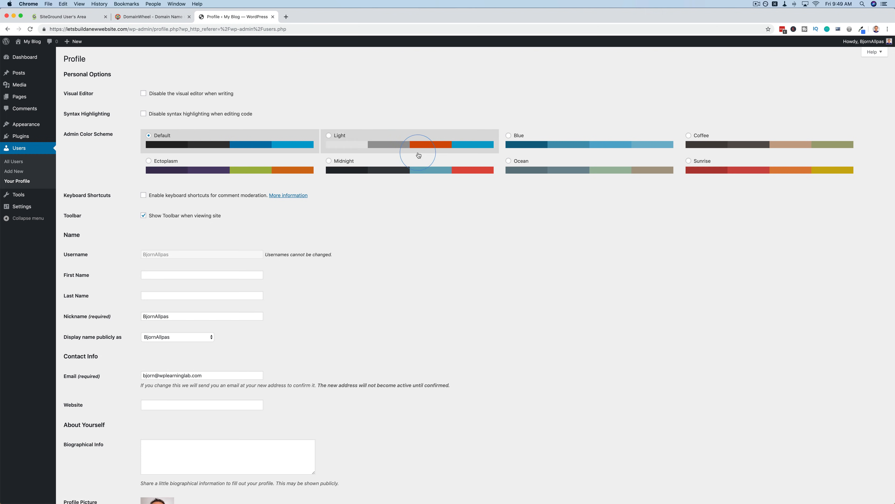
Preview the Midnight, Light, Blue, Ocean, Coffee and Ectoplasm admin color schemes, and return to the Default scheme
left_click(420, 160)
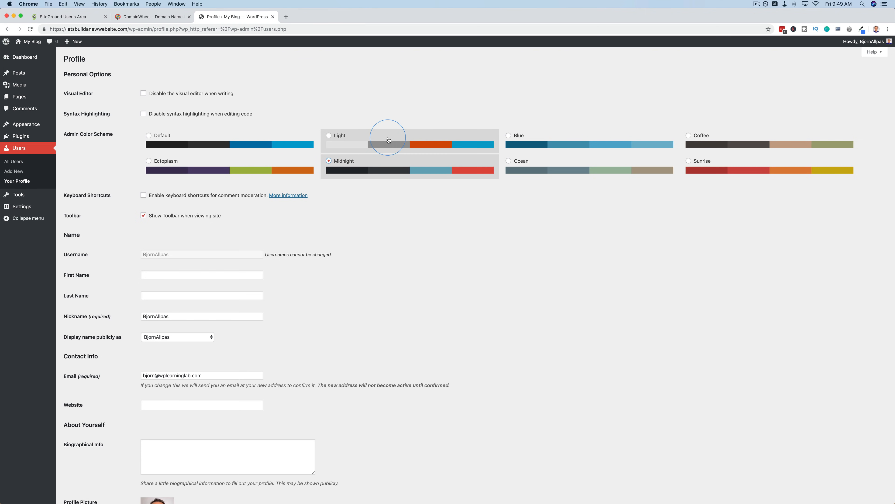
left_click(388, 140)
left_click(568, 140)
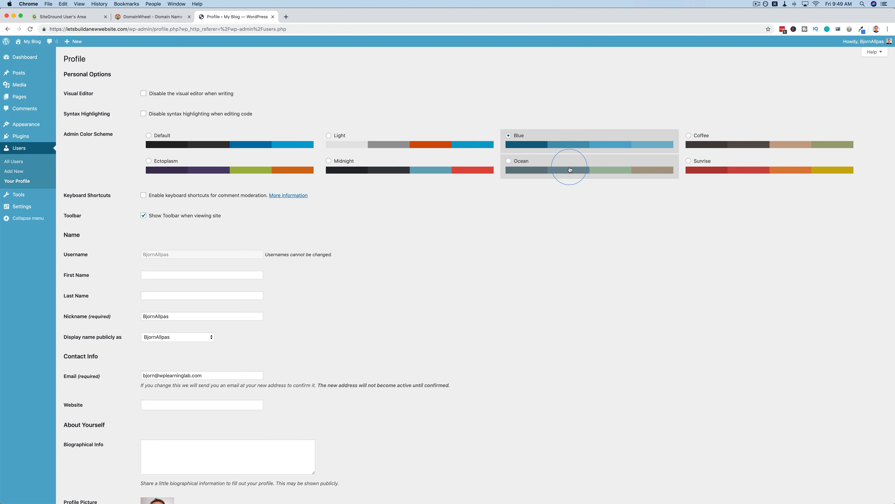
left_click(570, 169)
left_click(703, 132)
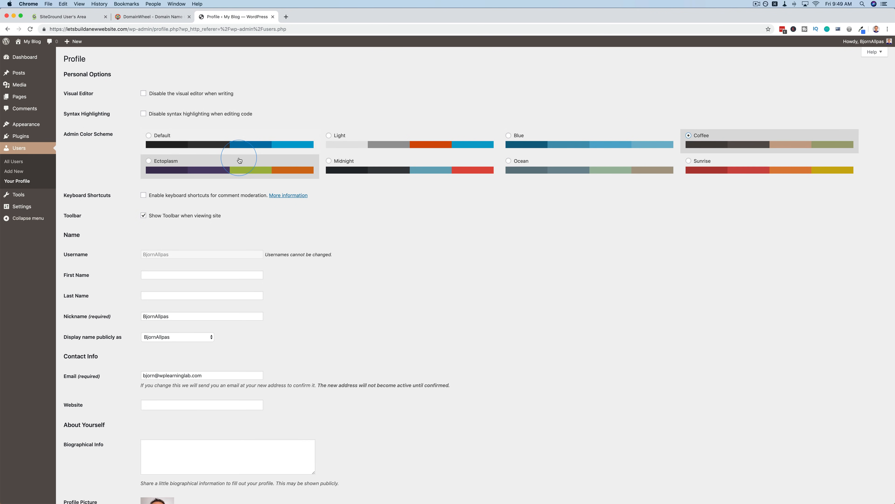
left_click(240, 161)
left_click(148, 135)
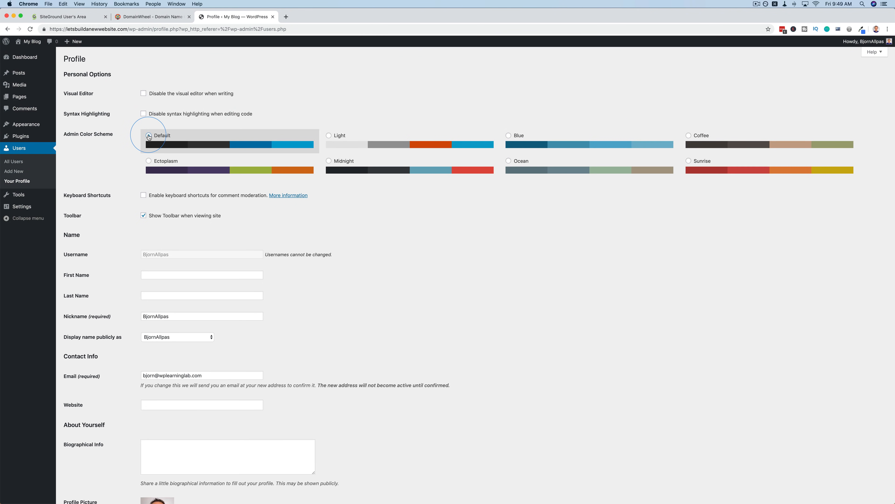
Enter the administrator's first name and last name in the profile's name section
scroll(112, 164, "down", 3)
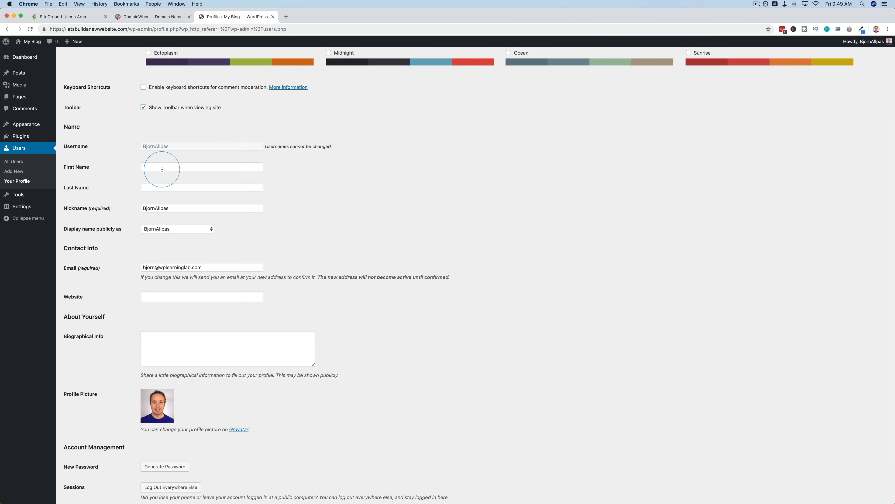
left_click(166, 167)
type("Bjorn")
left_click(150, 183)
type("Allpas")
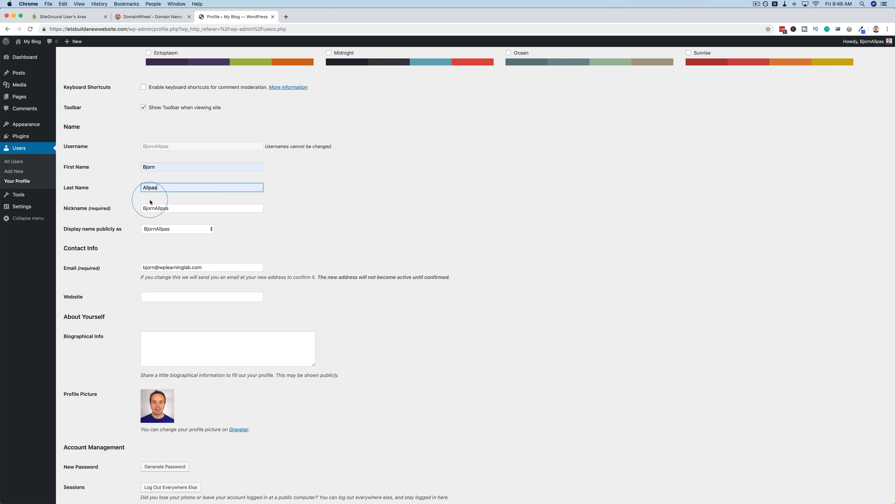
Set the publicly displayed name to the first name only and save the updated profile
scroll(150, 184, "down", 2)
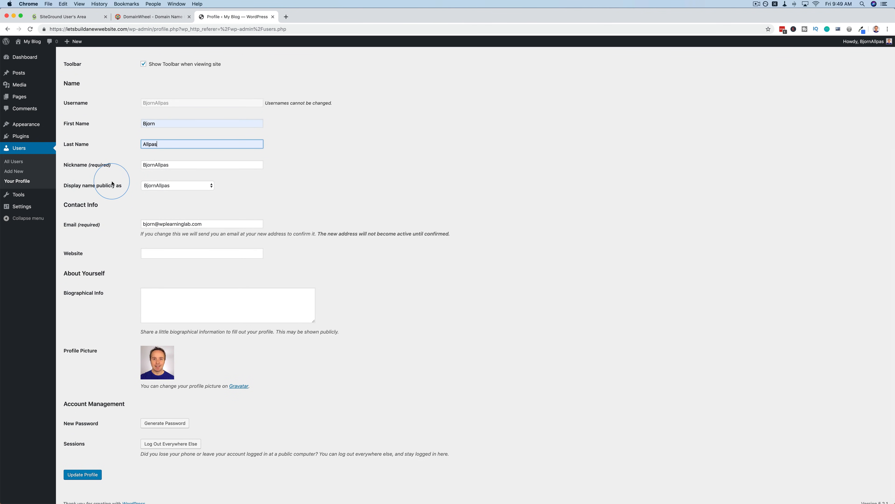
left_click(163, 187)
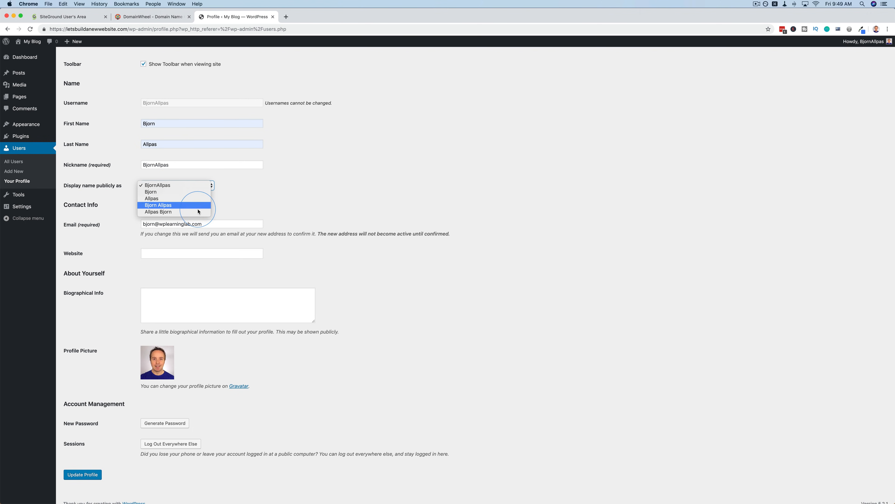
left_click(155, 193)
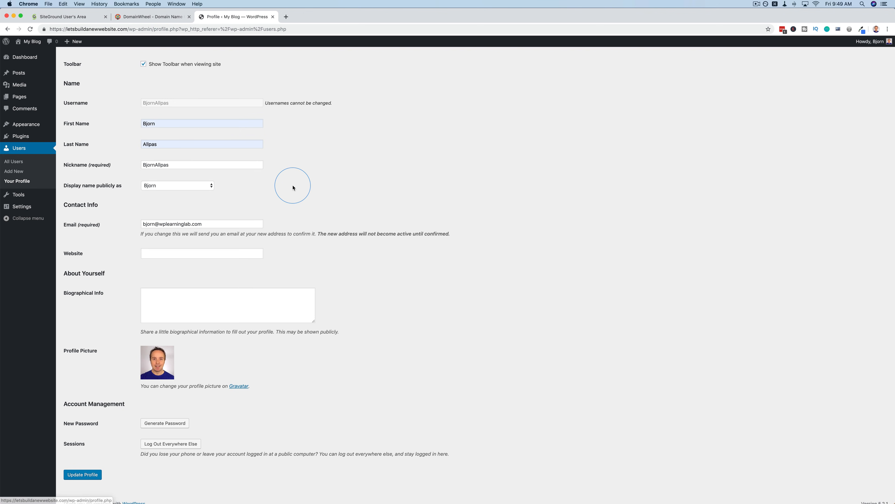
scroll(292, 185, "down", 1)
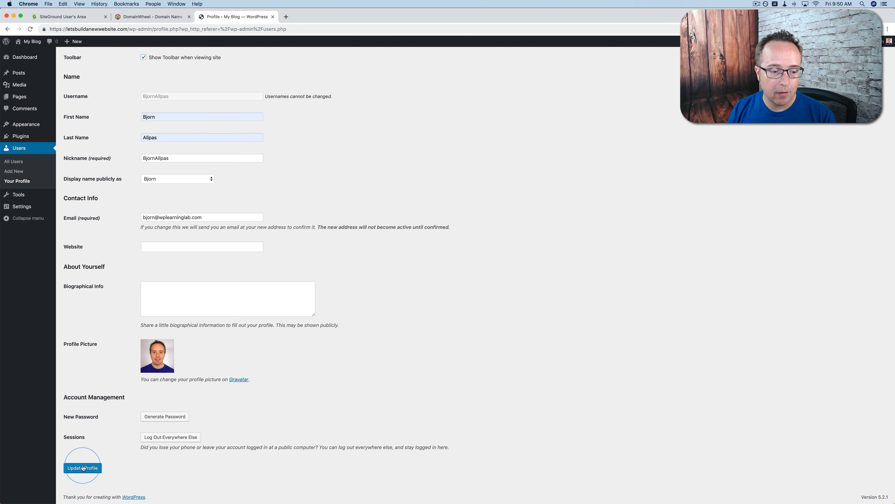
left_click(73, 472)
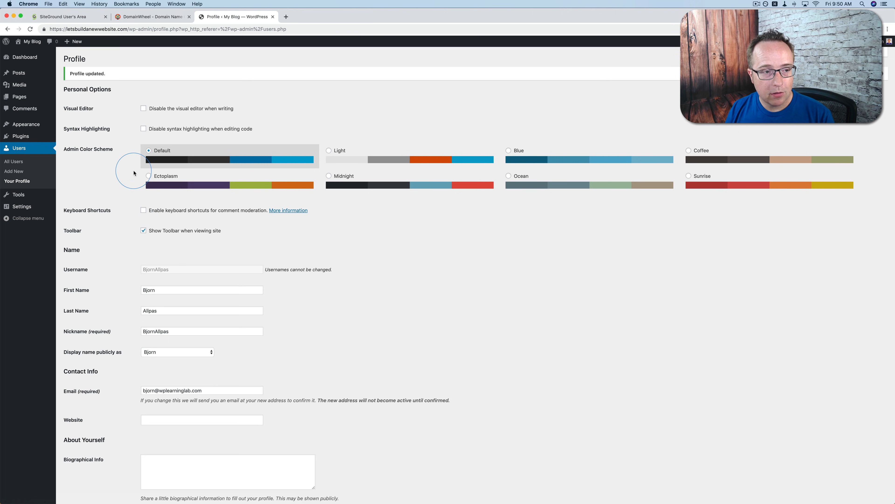
Open the General settings and replace the site title with "123 Accounting | Accounting Services"
mouse_move(24, 43)
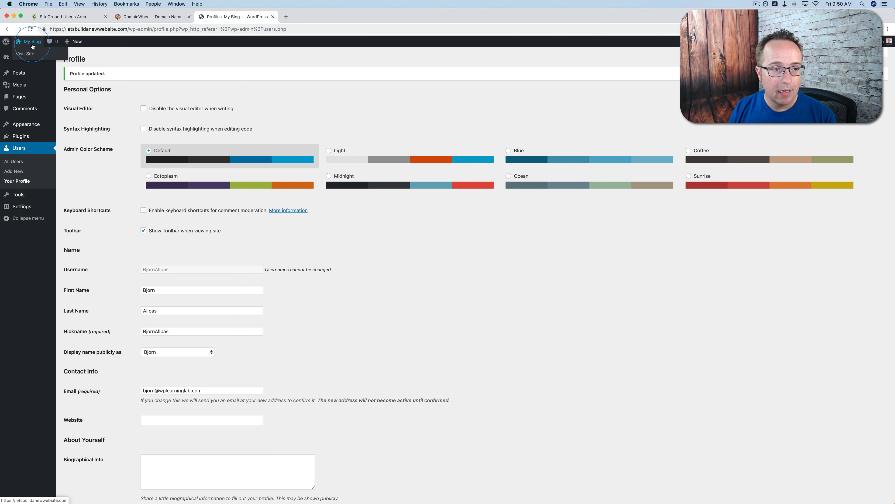
mouse_move(25, 214)
left_click(71, 212)
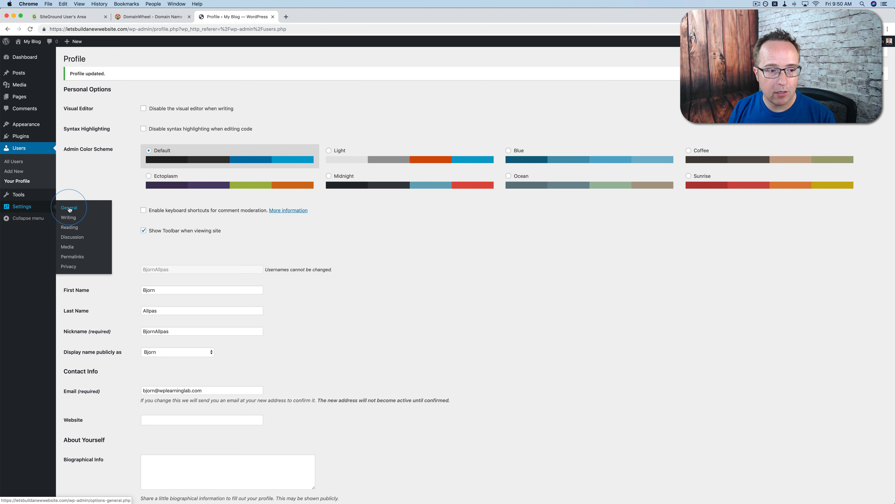
left_click_drag(165, 78, 136, 79)
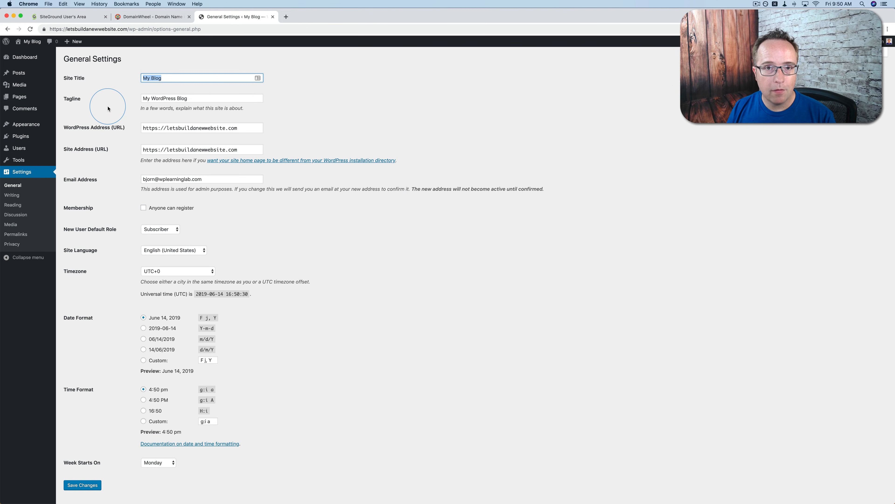
left_click(168, 77)
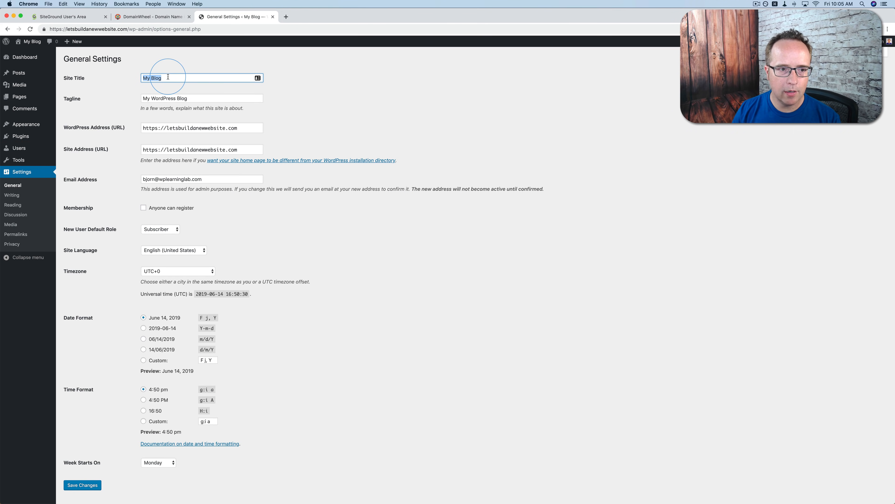
type("123")
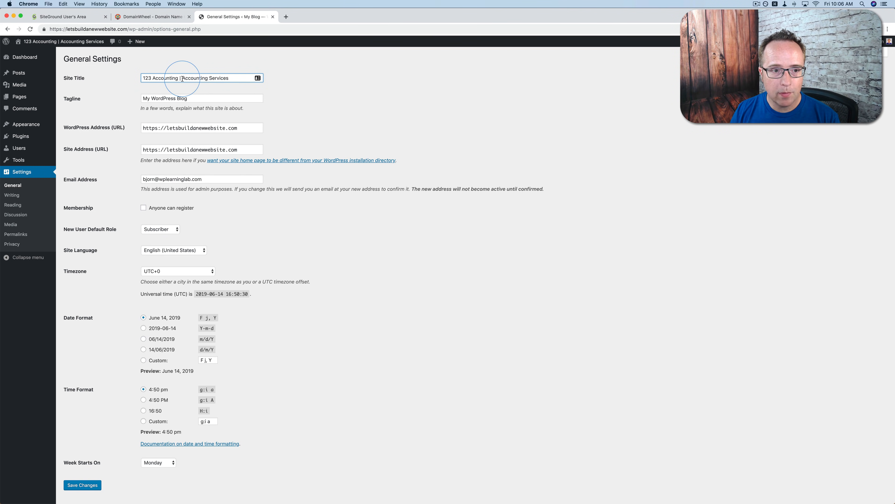
Reorder the site title so it reads "Accounting Services | 123 Accounting"
left_click_drag(182, 78, 227, 78)
key("super+c")
key("BackSpace")
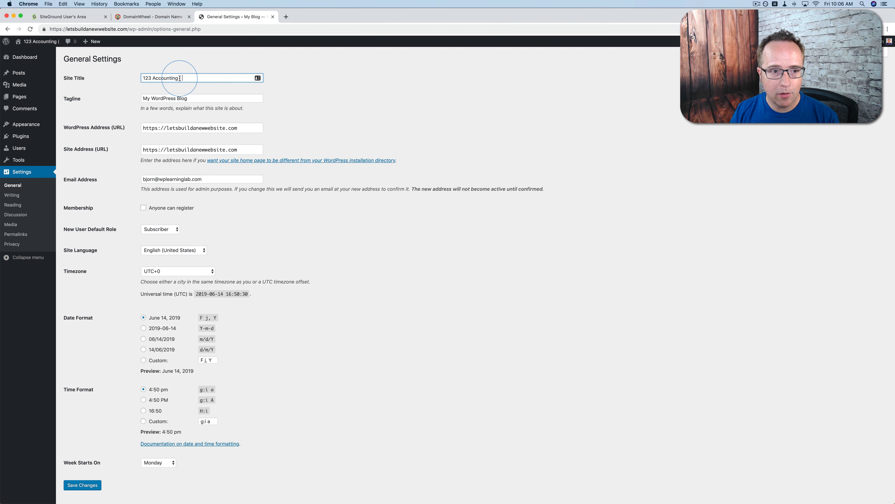
key("super+v")
type("|")
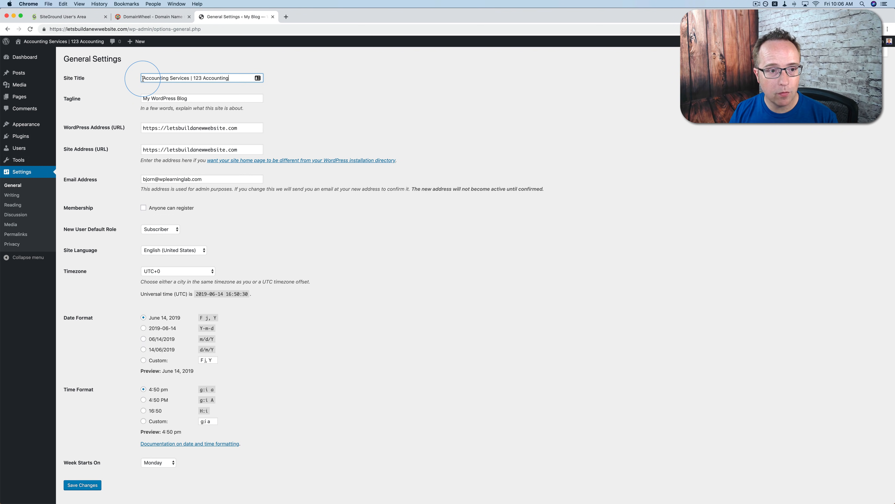
Replace the site's tagline with "We add up numbers" in the General settings
left_click_drag(142, 77, 189, 78)
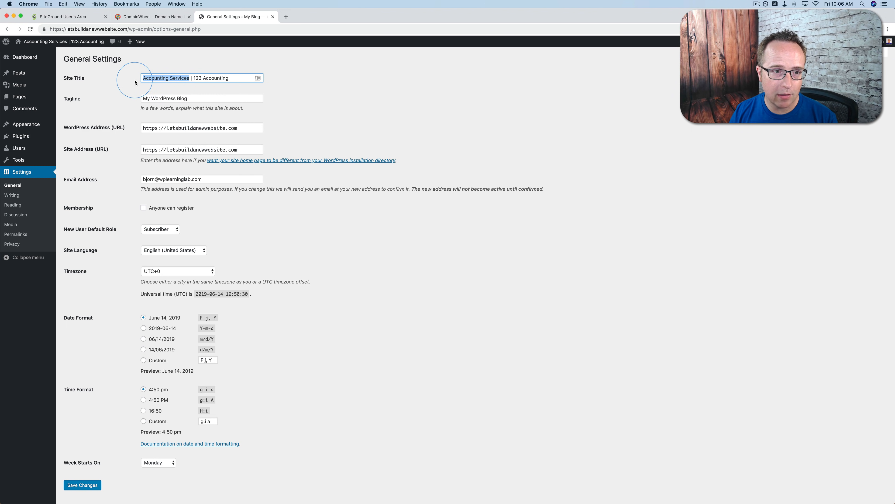
left_click(126, 95)
left_click(159, 97)
key("super+a")
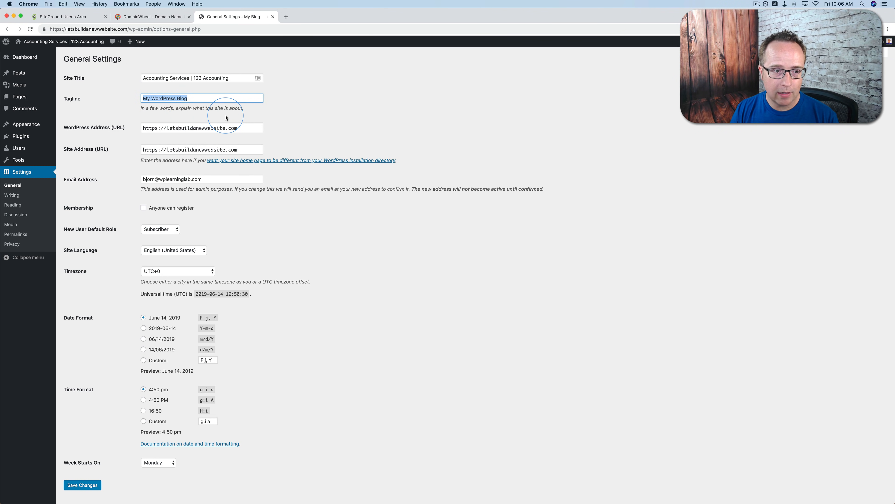
type("We add up numbers")
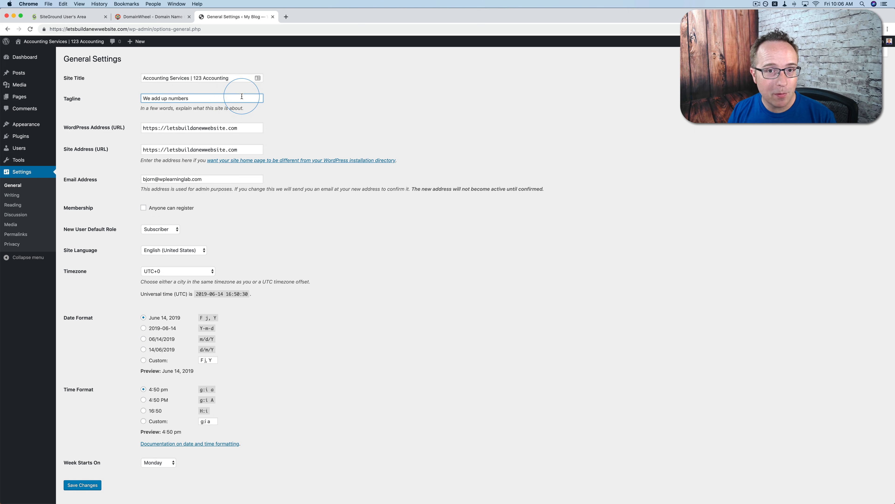
left_click_drag(192, 99, 132, 98)
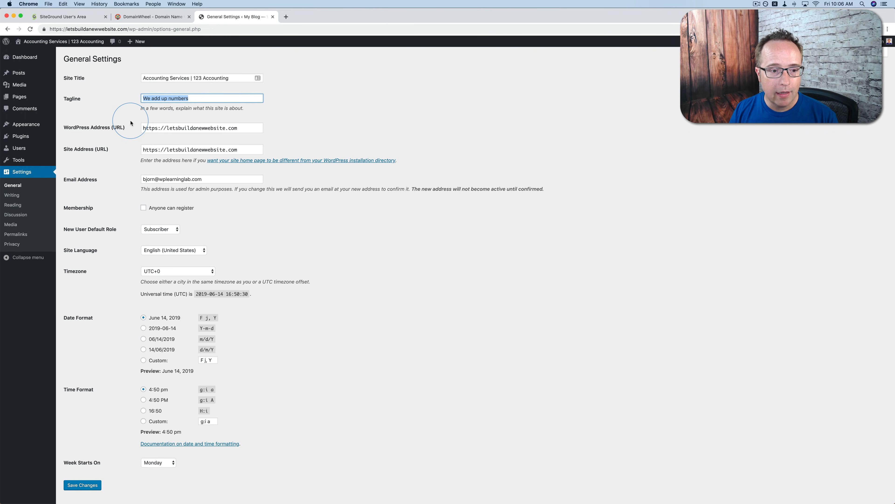
Set the site's timezone to the city of Vancouver in the General settings
scroll(127, 199, "down", 1)
scroll(128, 198, "down", 2)
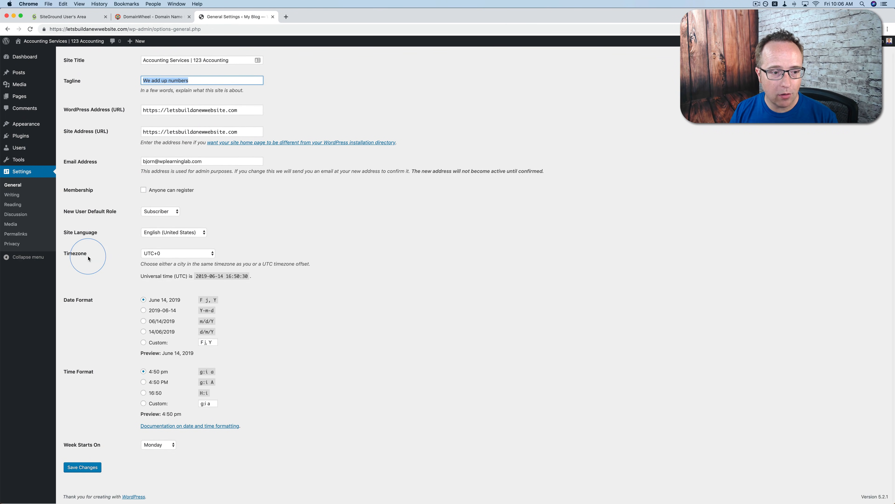
left_click(157, 257)
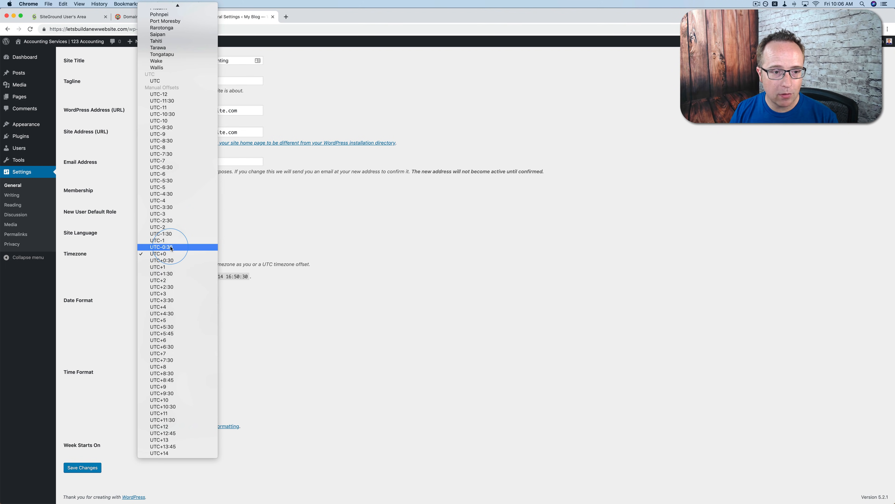
scroll(171, 249, "up", 20)
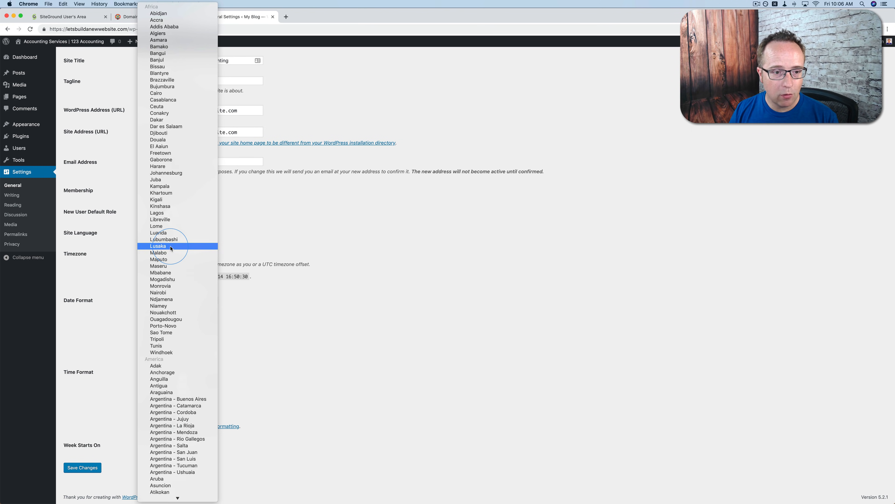
scroll(171, 248, "down", 15)
scroll(170, 249, "down", 20)
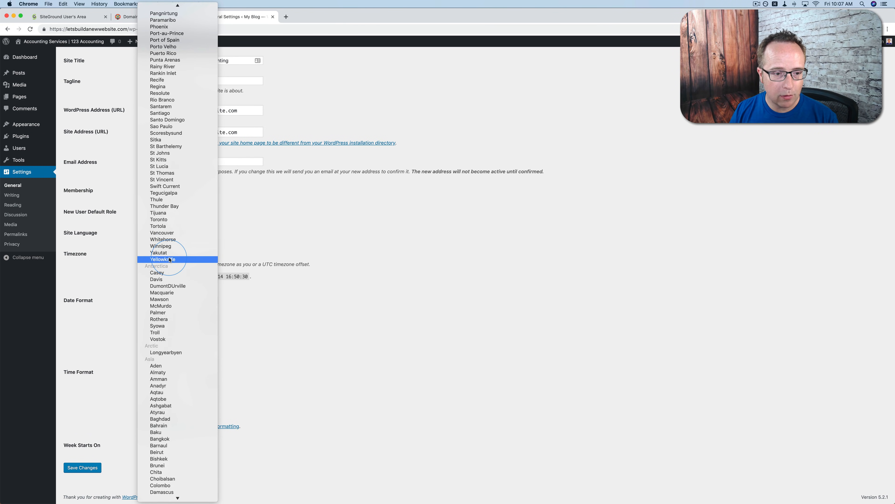
left_click(168, 233)
left_click(124, 259)
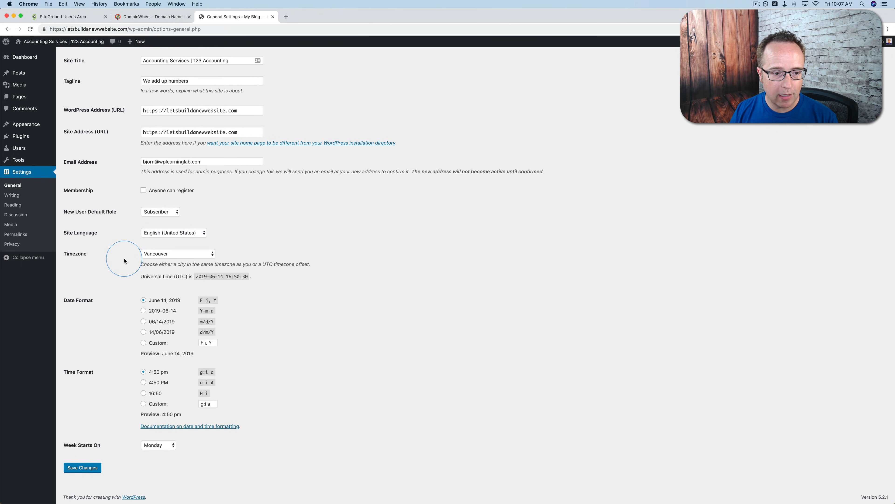
Try the m/d/Y and Y-m-d date formats, and return to the F j, Y format
scroll(124, 259, "down", 2)
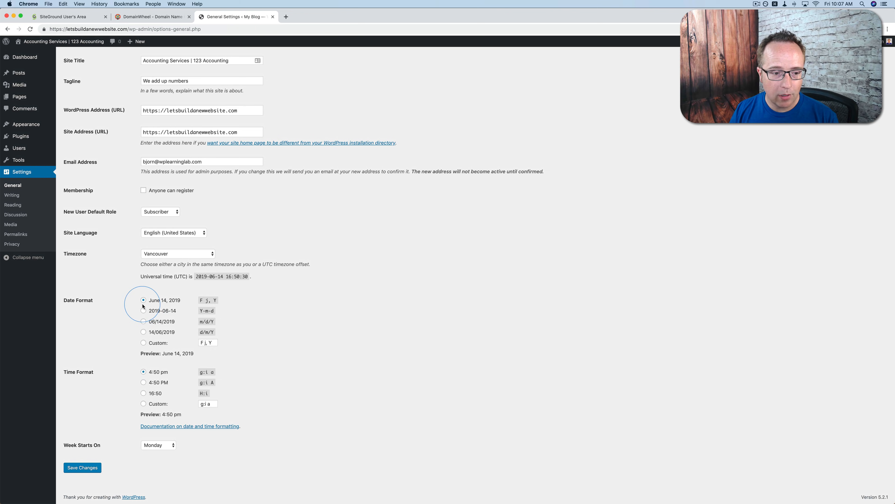
left_click(143, 322)
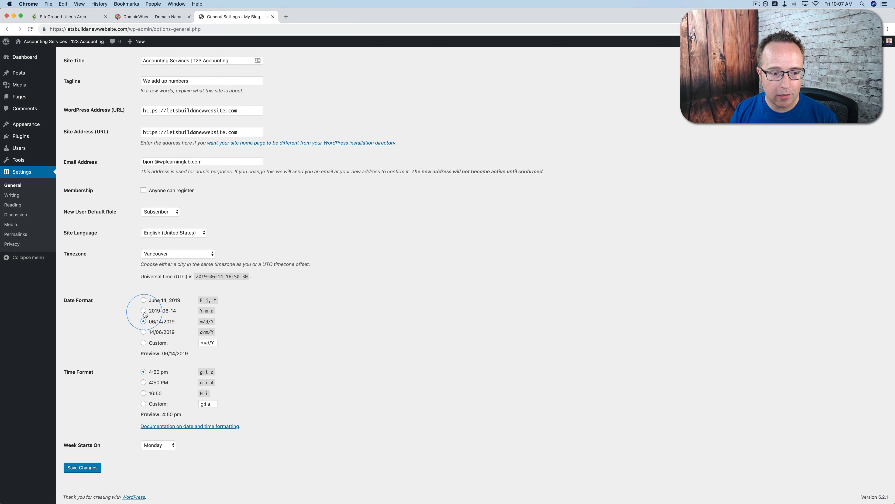
left_click(143, 311)
left_click(143, 300)
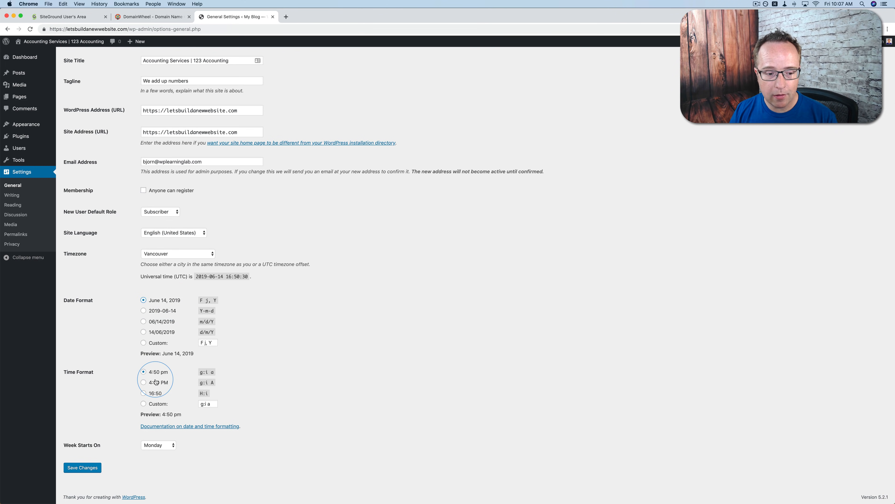
Keep Monday as the day the week starts on and save the General settings
left_click(162, 445)
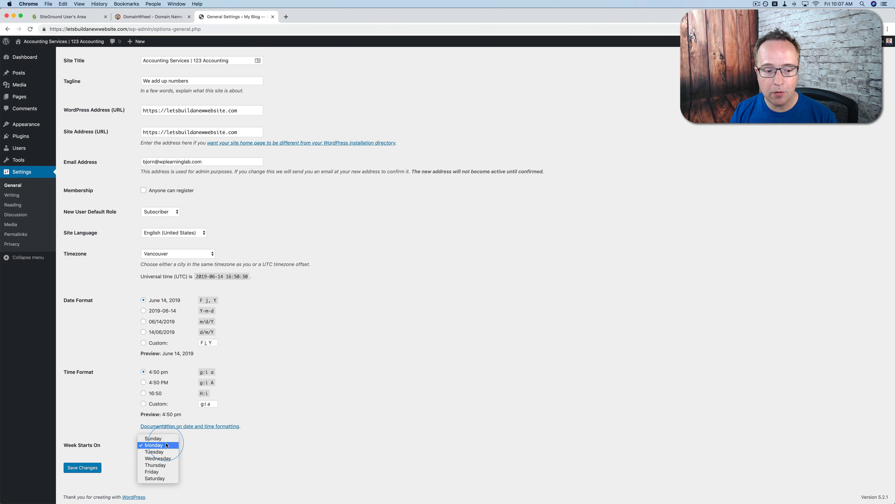
left_click(163, 447)
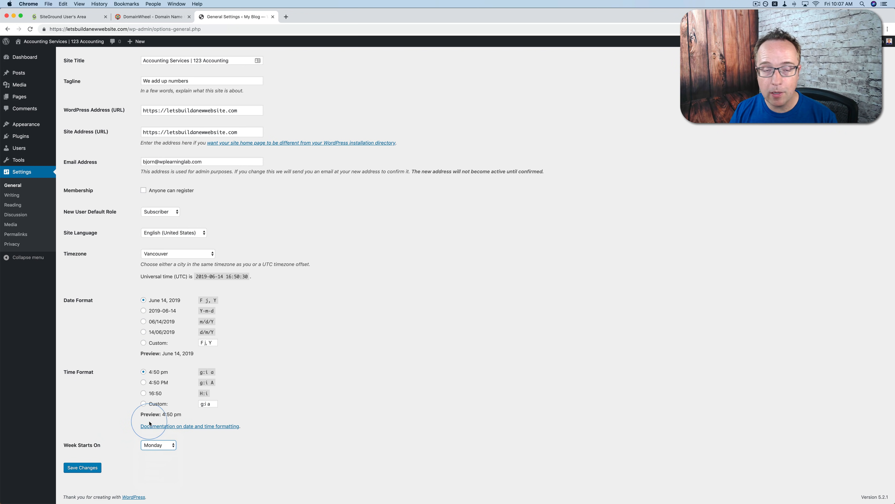
left_click(117, 438)
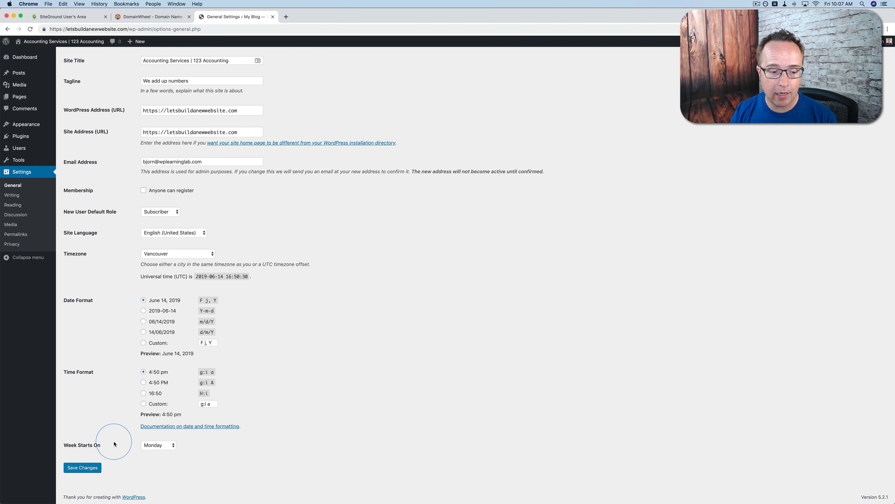
left_click(74, 469)
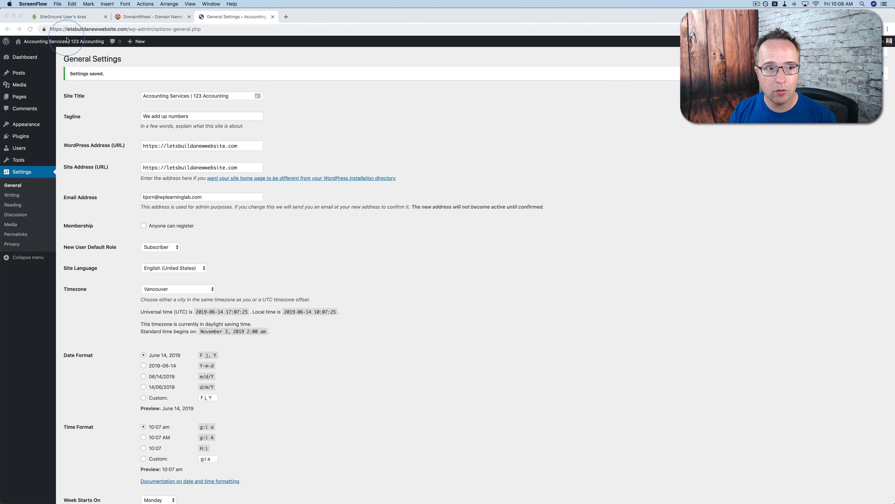
View the site's front page in a separate browser tab and return to the General settings
left_click(53, 43)
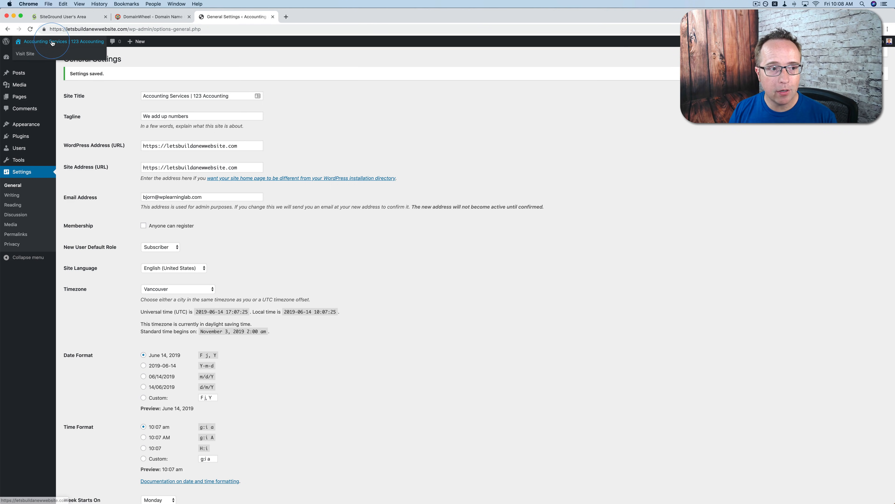
left_click(296, 17)
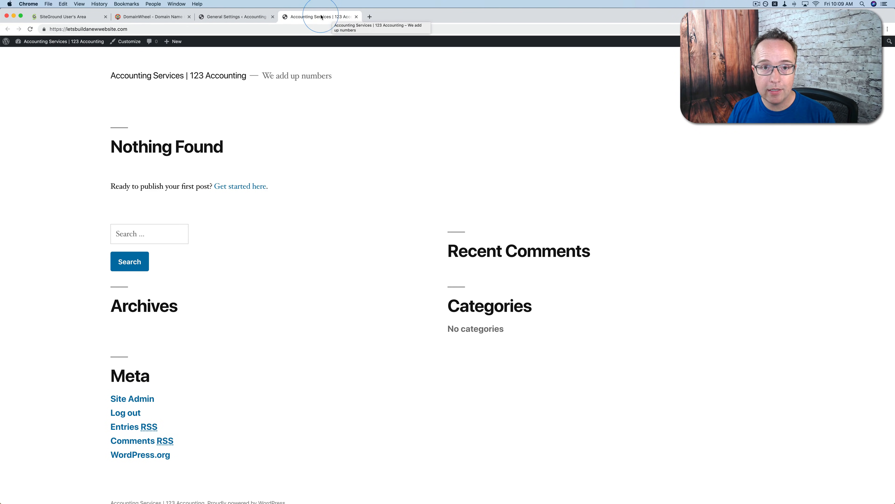
left_click(243, 18)
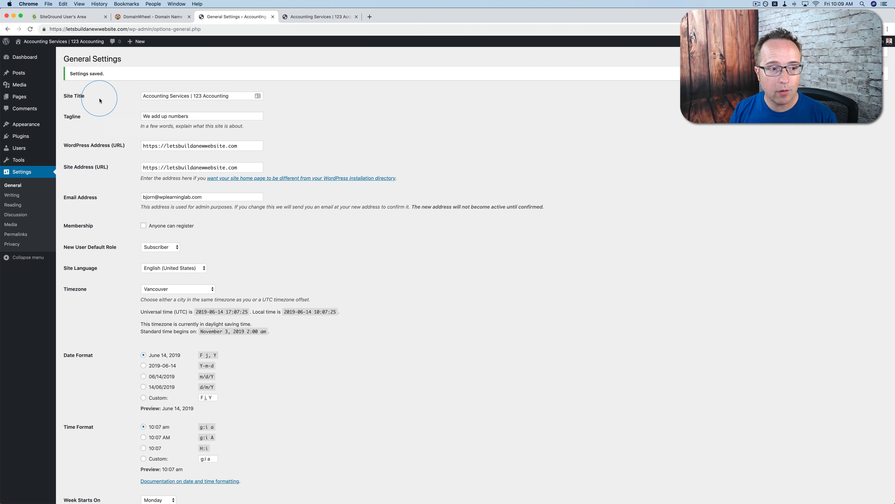
Open the installed themes overview and go on to the page for adding new themes
mouse_move(30, 123)
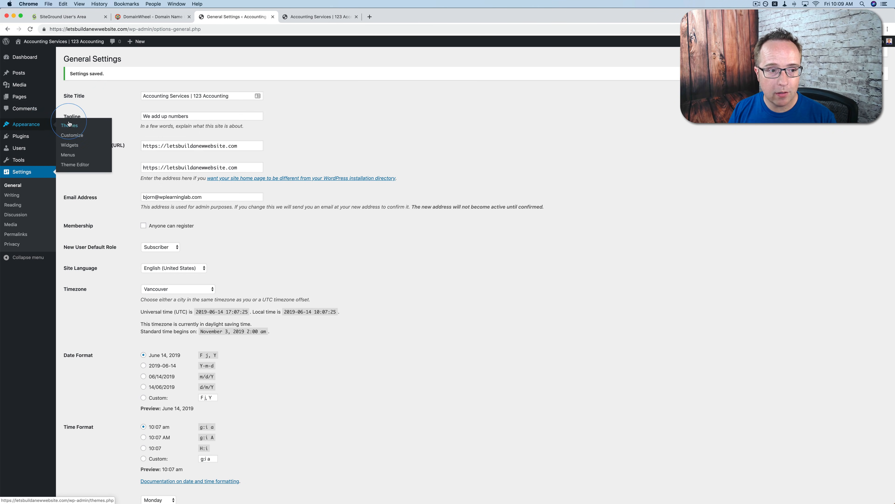
left_click(74, 130)
left_click(126, 58)
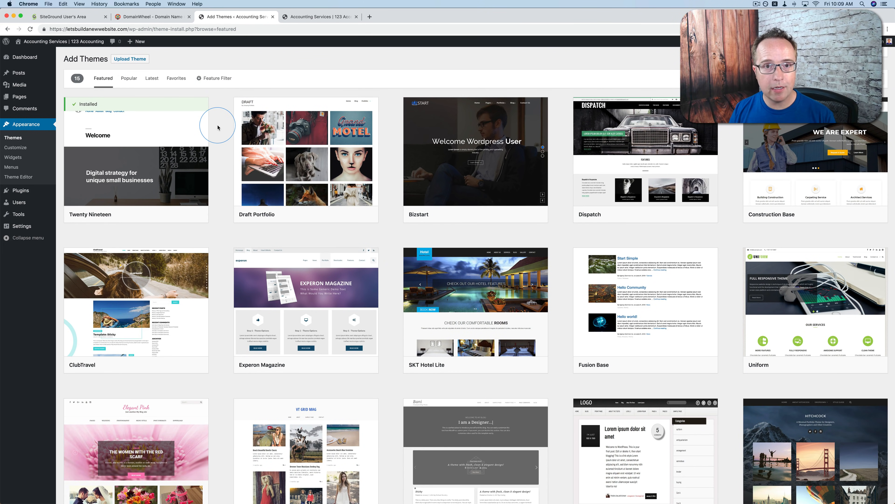
Examine the Featured, Popular, Latest and Favorites theme listings
mouse_move(234, 193)
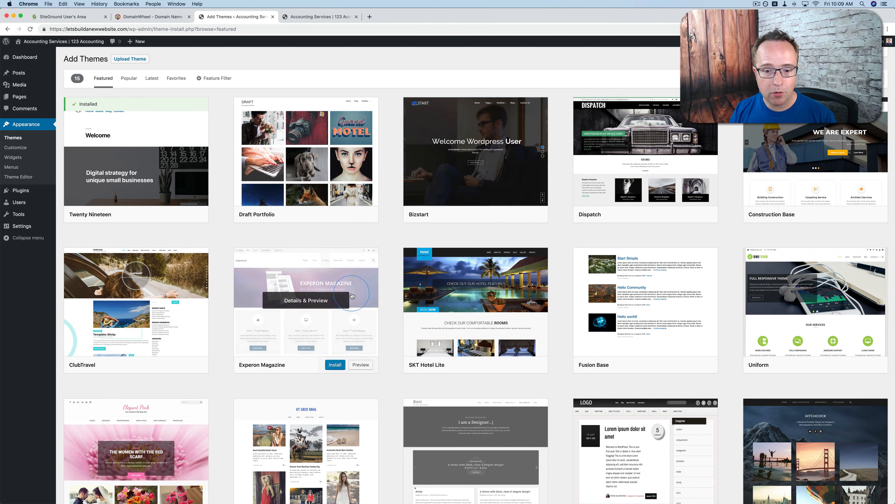
scroll(335, 297, "down", 3)
scroll(215, 340, "up", 3)
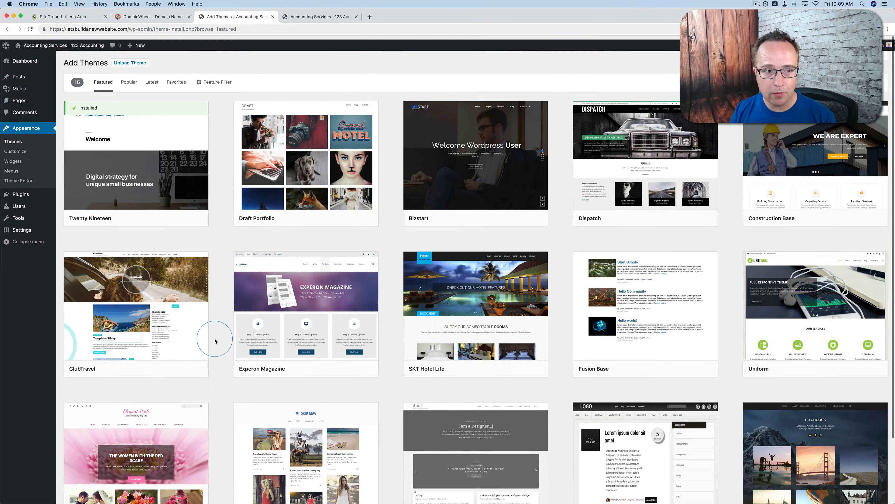
left_click(133, 81)
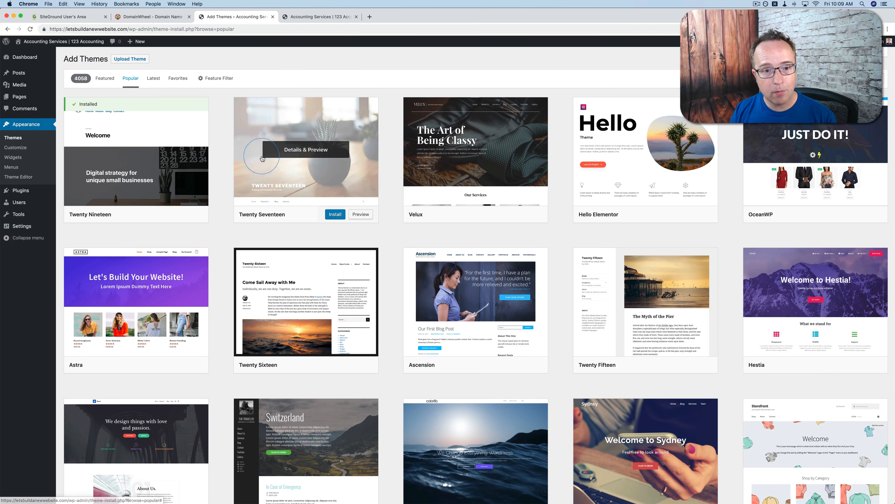
left_click(154, 79)
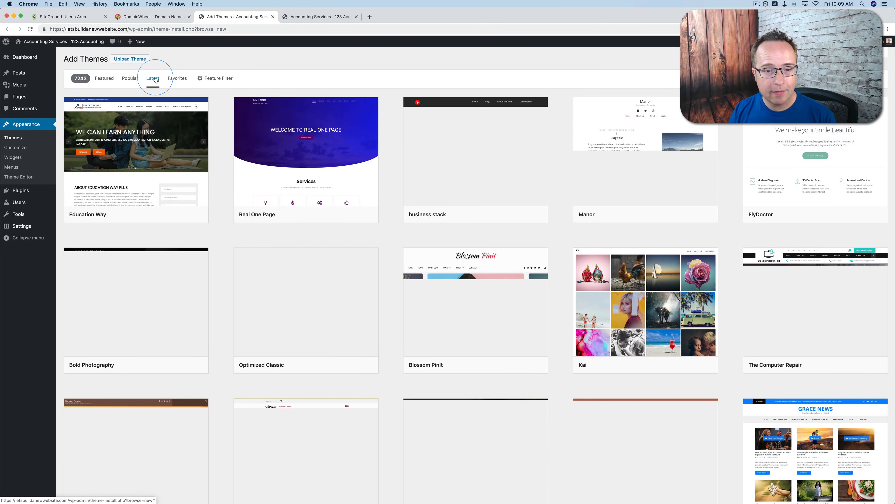
left_click(177, 79)
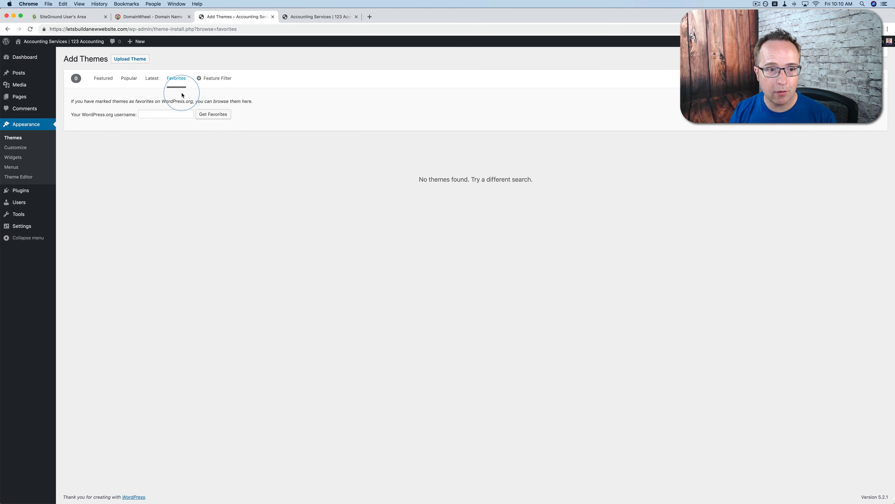
Filter the theme directory by the Blog and E-Commerce subjects and browse the matching themes
left_click(211, 78)
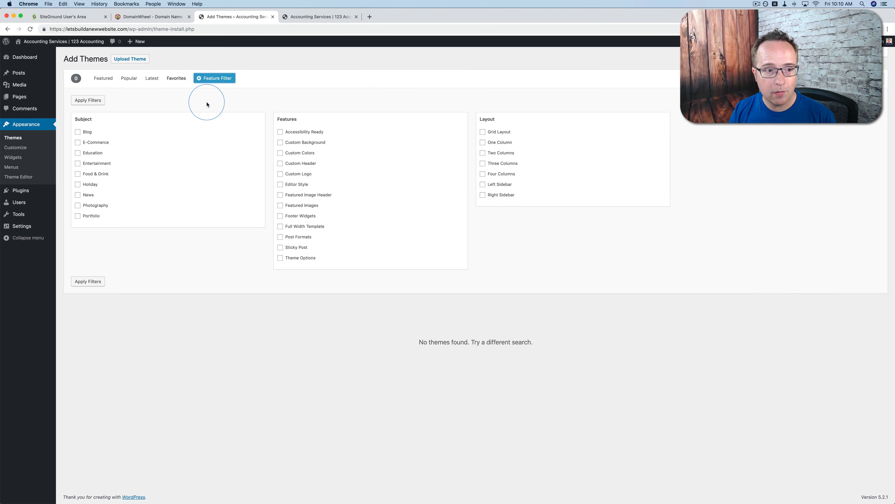
left_click(77, 133)
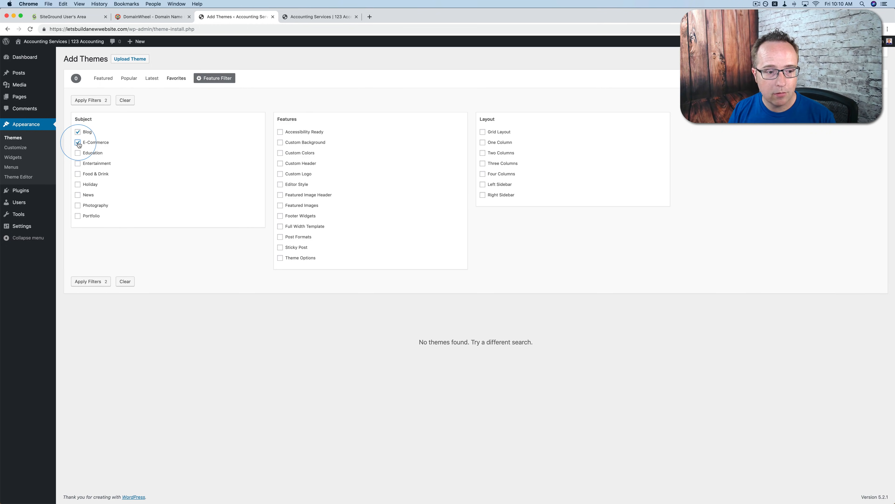
left_click(98, 282)
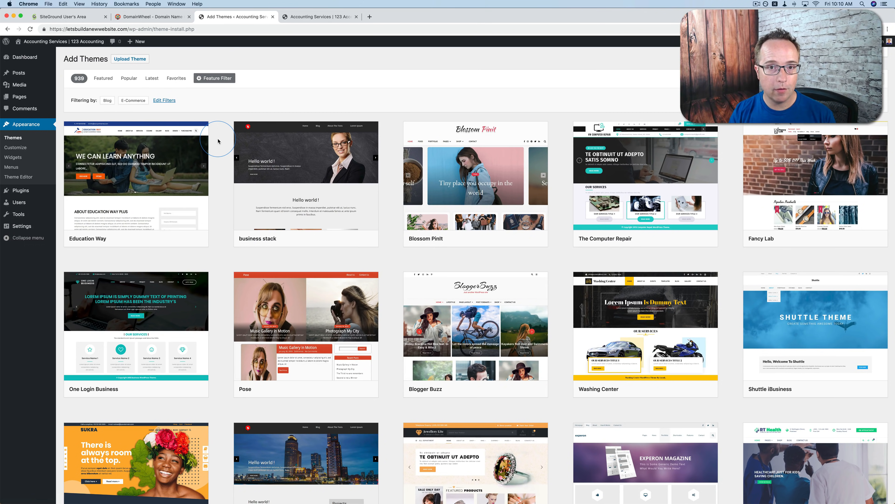
scroll(226, 200, "down", 6)
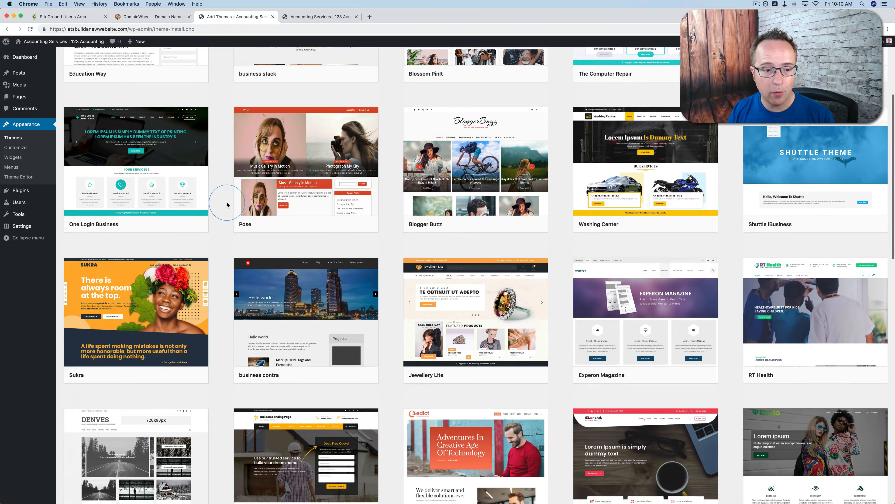
scroll(227, 204, "down", 3)
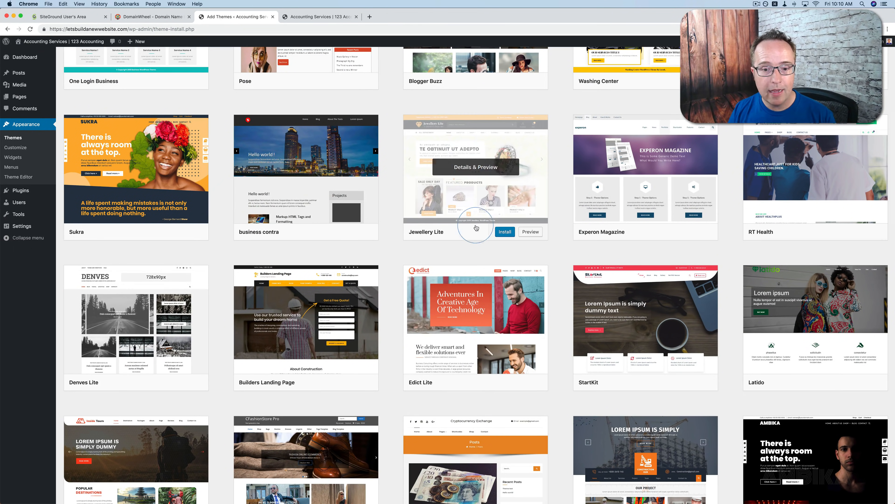
scroll(286, 249, "down", 9)
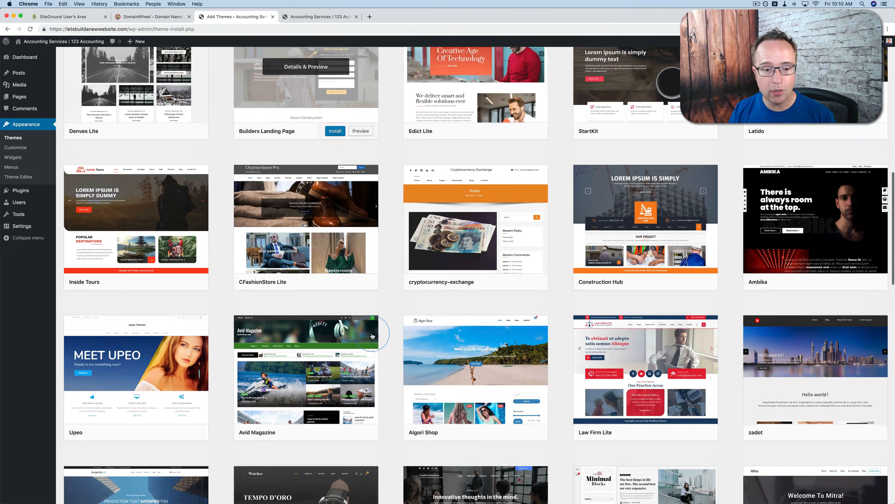
Search the theme directory for "neve" to find the Neve theme
scroll(373, 335, "up", 18)
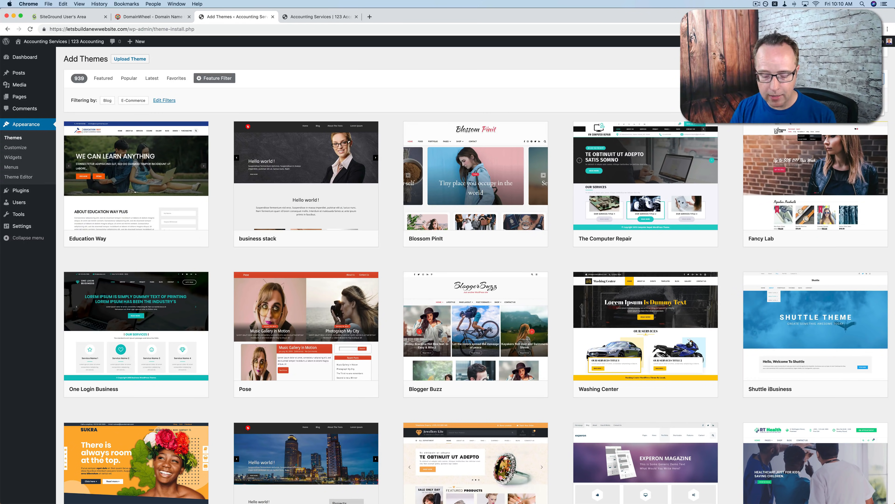
type("neve")
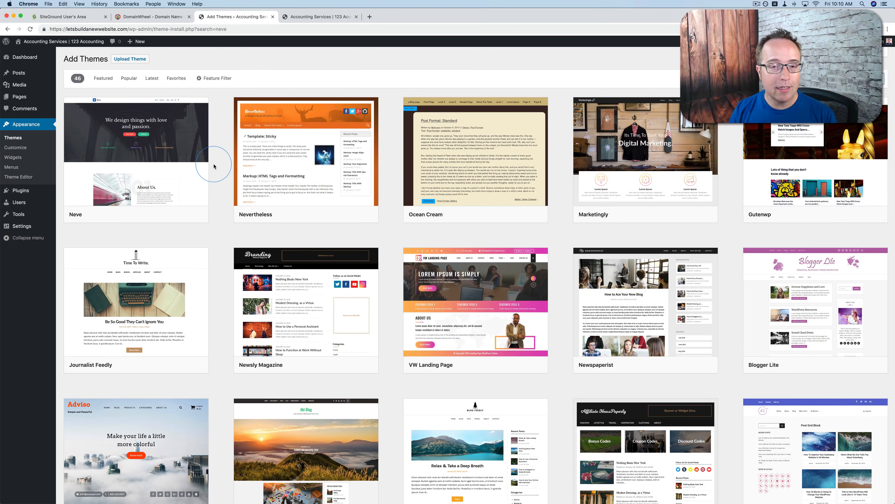
mouse_move(176, 164)
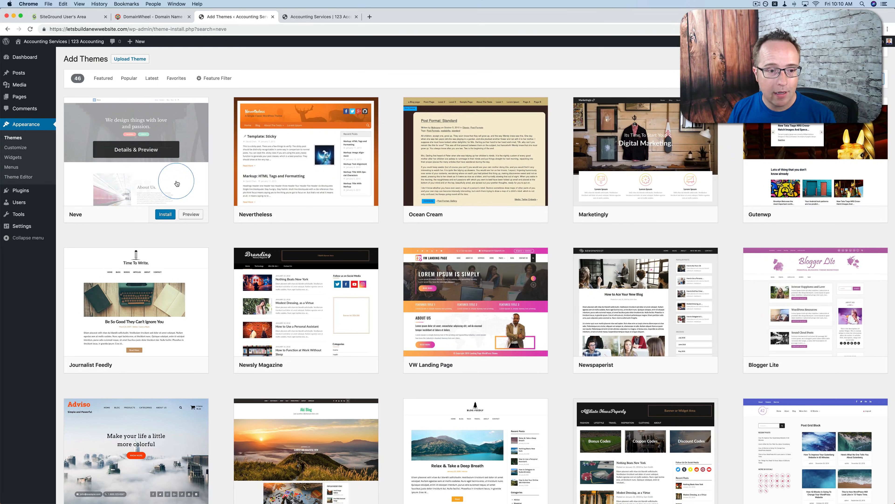
Install and activate the Neve theme, and reload the website's front page to check its new design
left_click(166, 214)
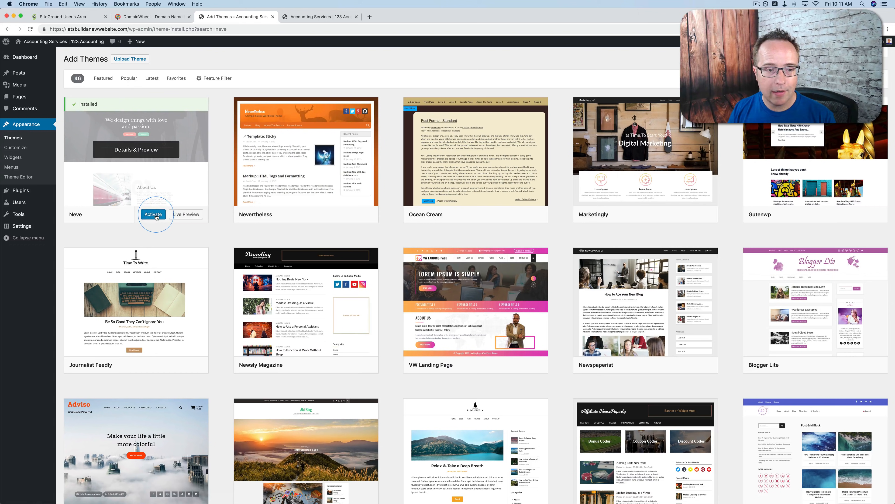
left_click(155, 214)
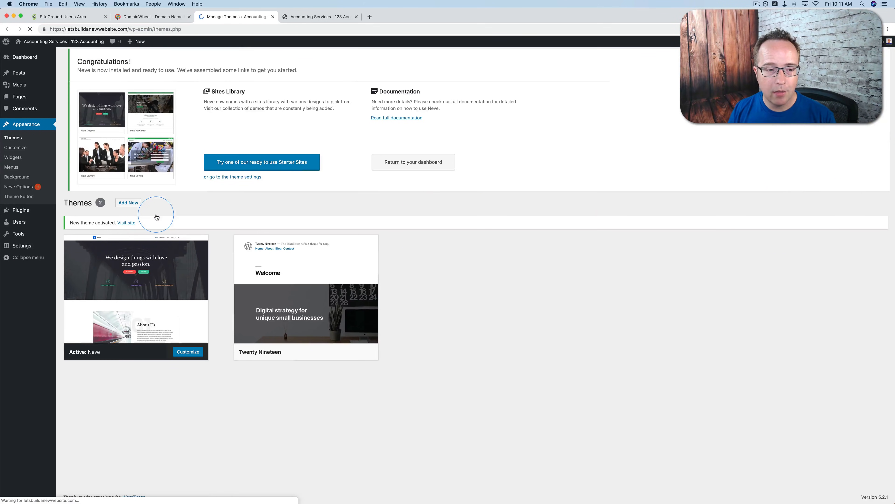
left_click(309, 18)
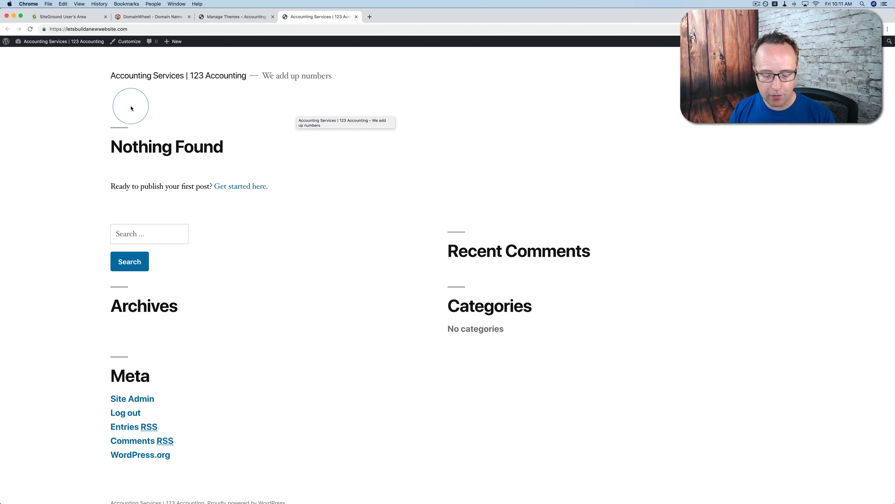
key("super+r")
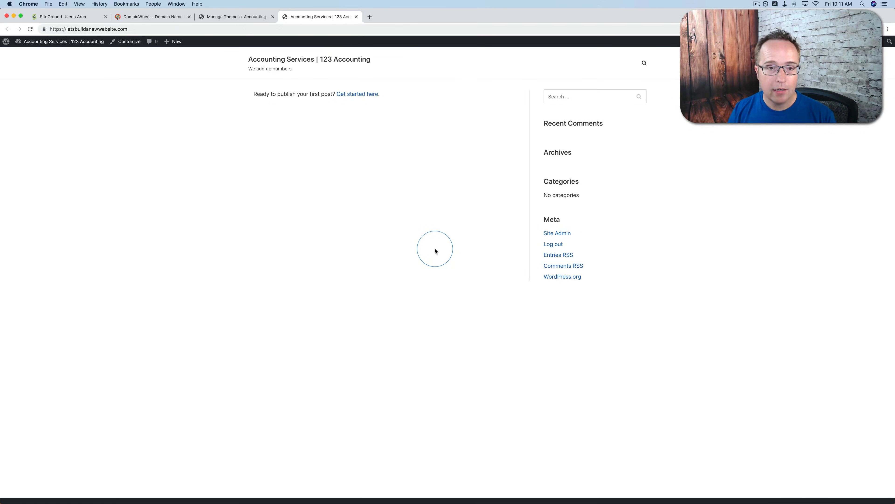
left_click(214, 19)
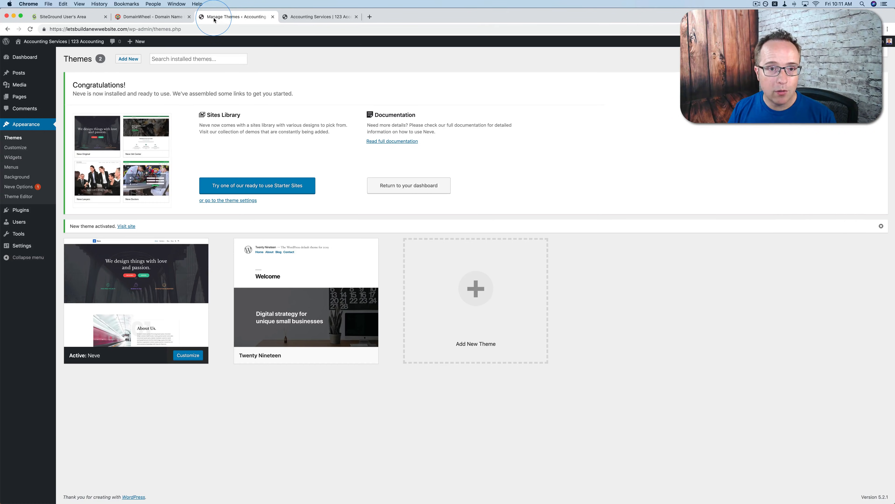
left_click(294, 18)
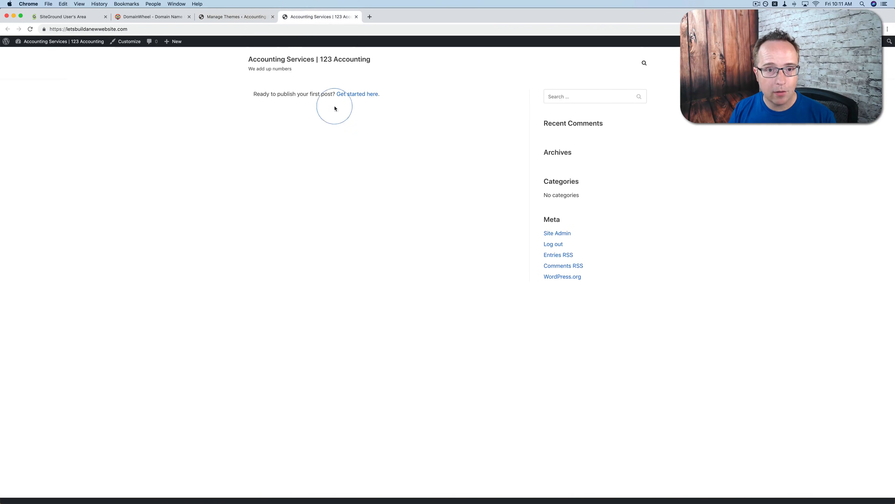
left_click(246, 17)
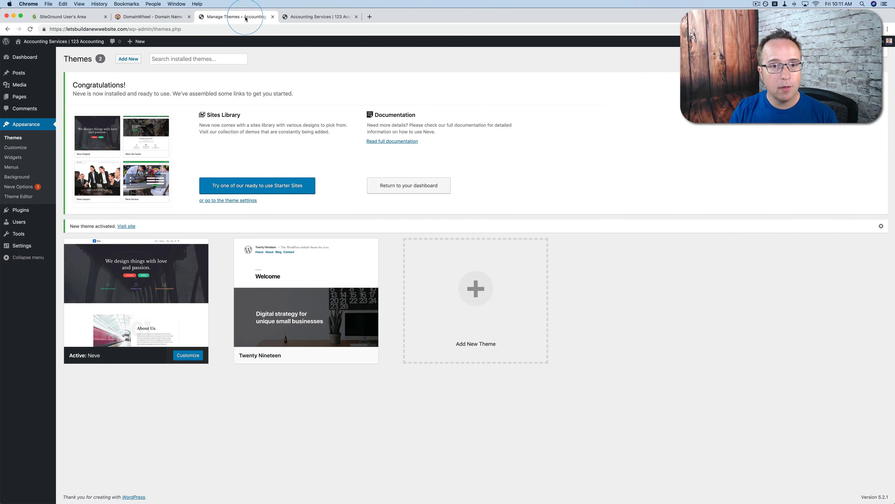
Delete the unused Twenty Nineteen theme from the installed themes
mouse_move(139, 304)
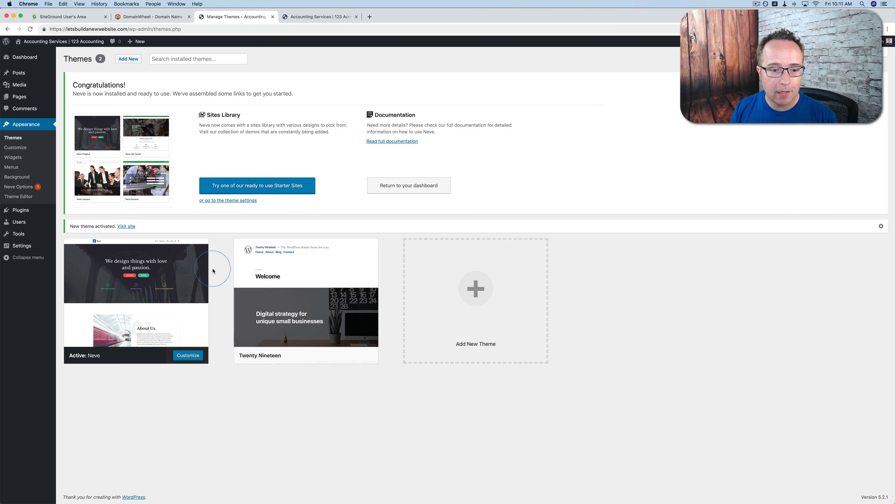
mouse_move(332, 250)
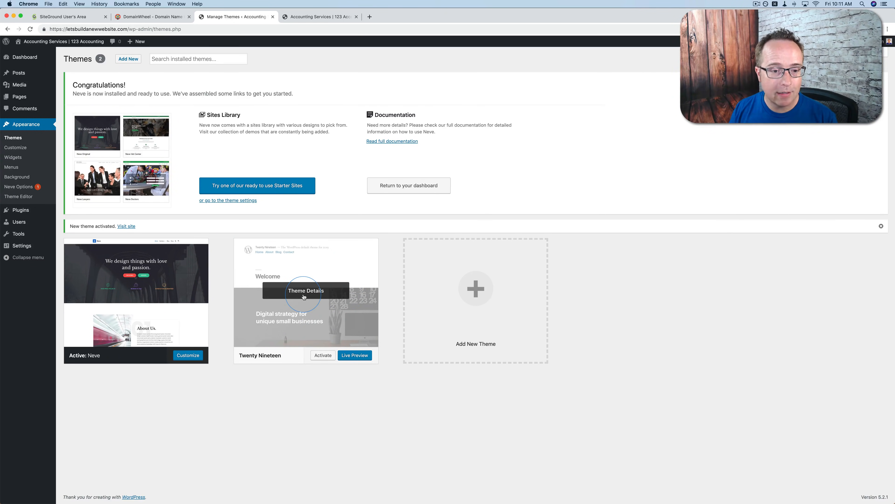
left_click(328, 297)
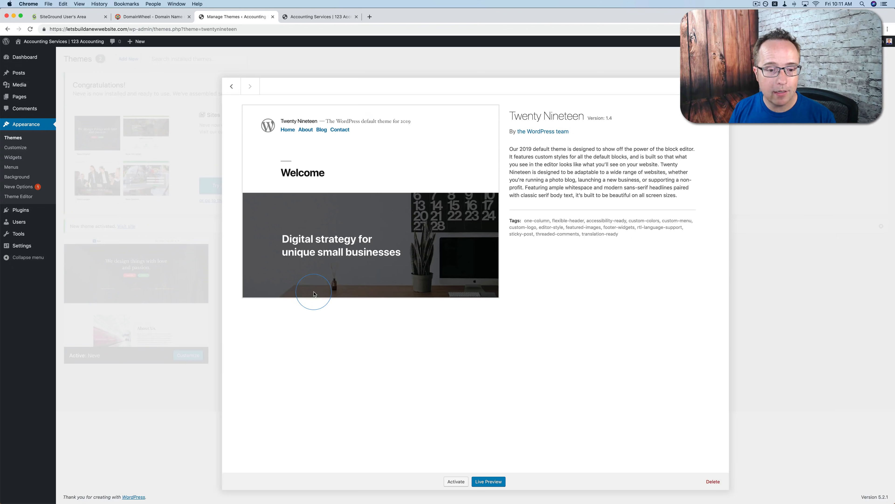
left_click(712, 482)
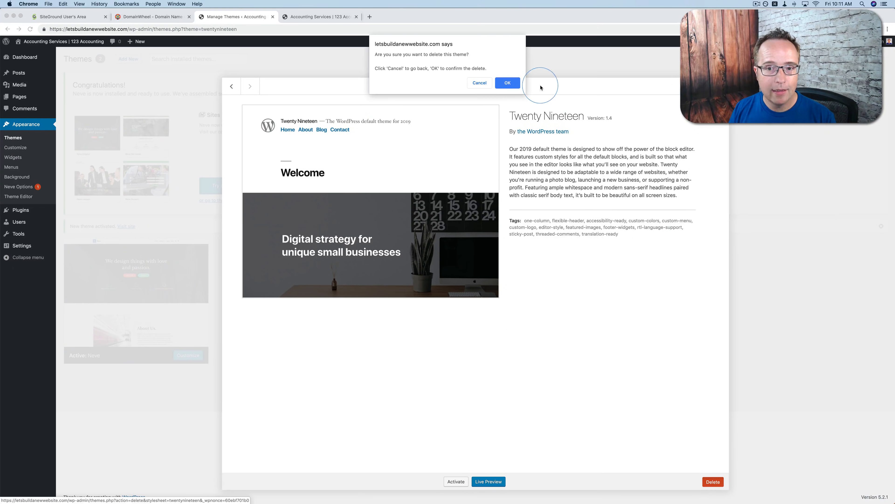
left_click(509, 83)
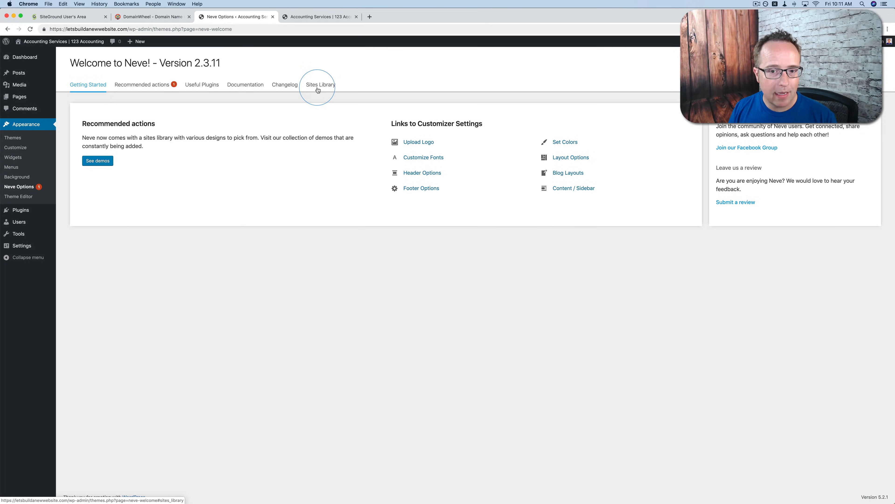
Open the Sites Library in Neve Options, compare the Gutenberg and Elementor starter sites, and browse the Elementor designs
left_click(318, 90)
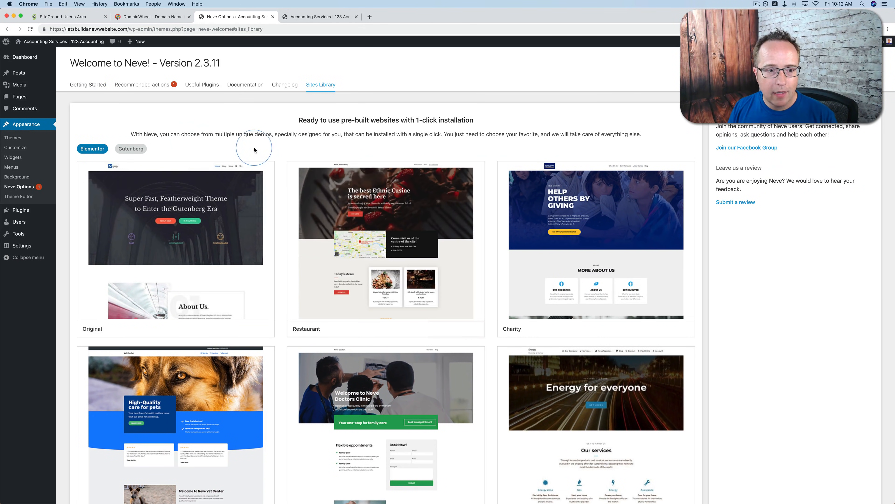
left_click(313, 174)
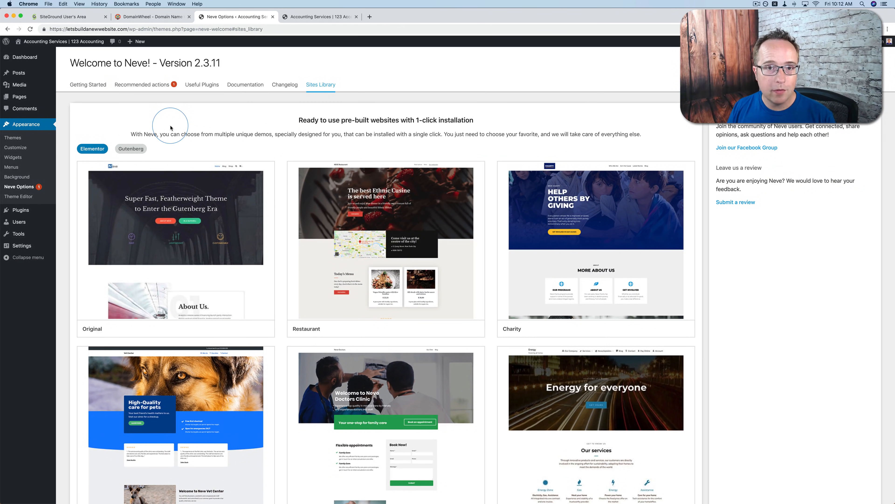
left_click(130, 150)
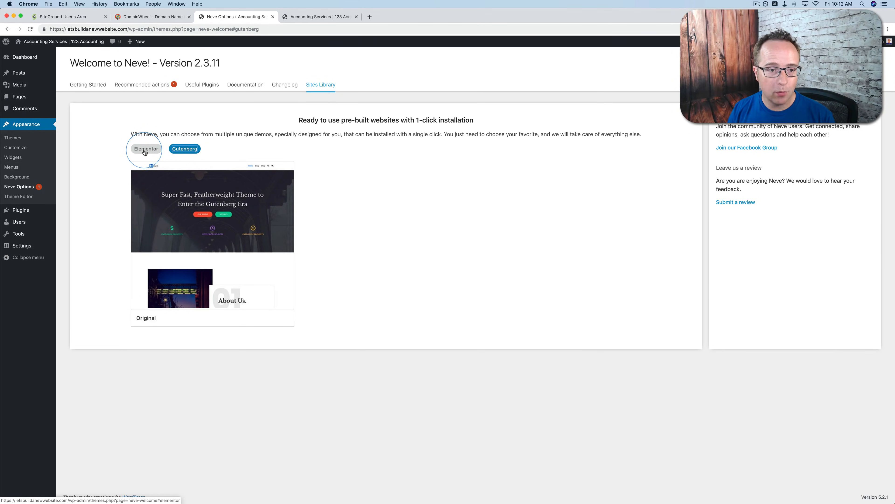
left_click(145, 150)
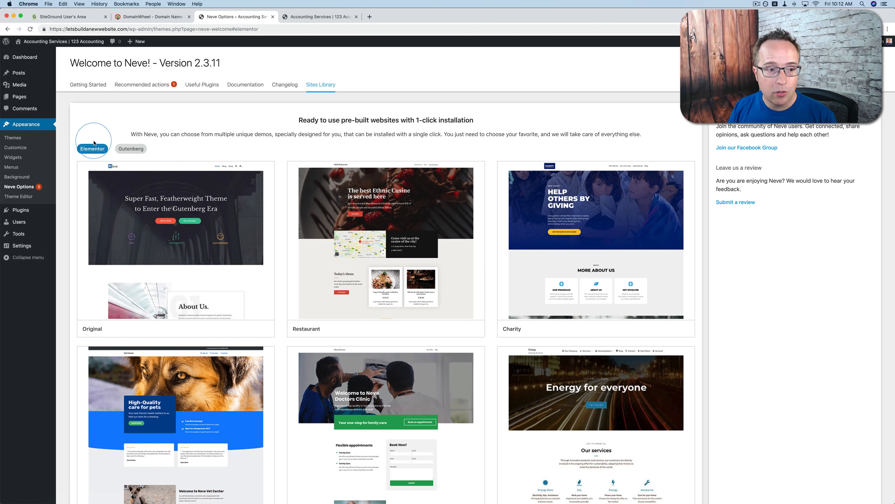
scroll(275, 193, "down", 2)
scroll(274, 193, "down", 3)
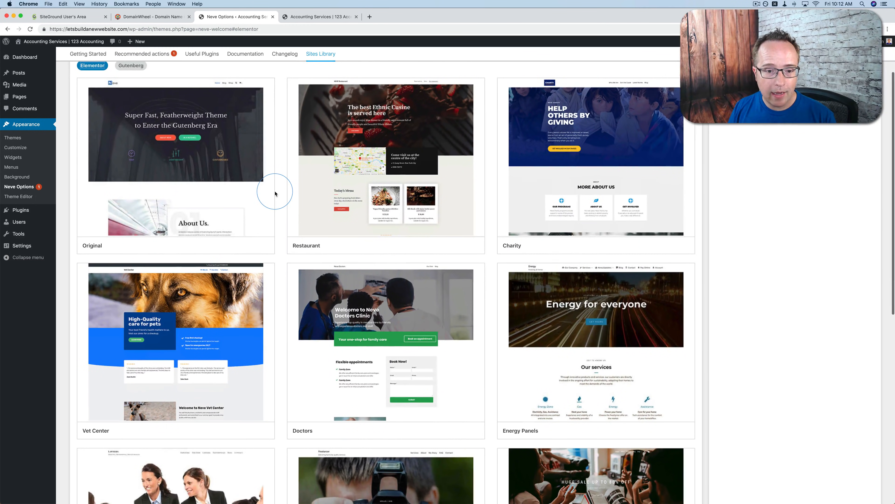
scroll(275, 193, "down", 1)
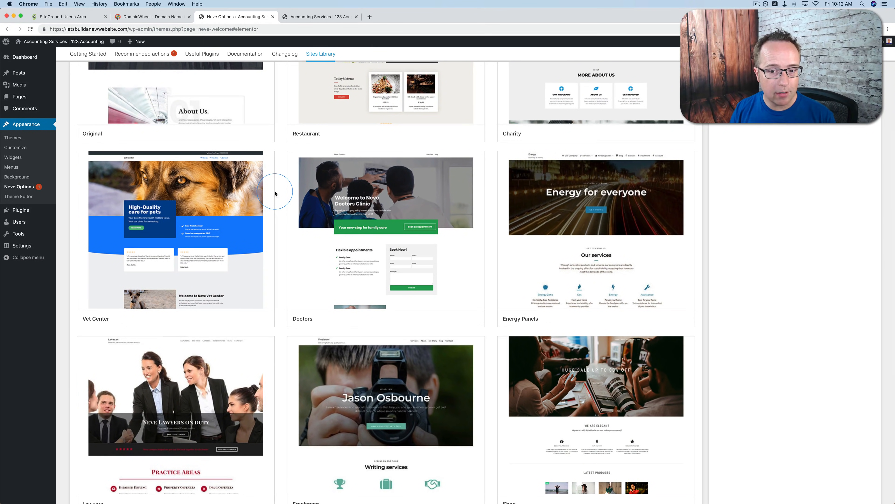
scroll(275, 193, "down", 2)
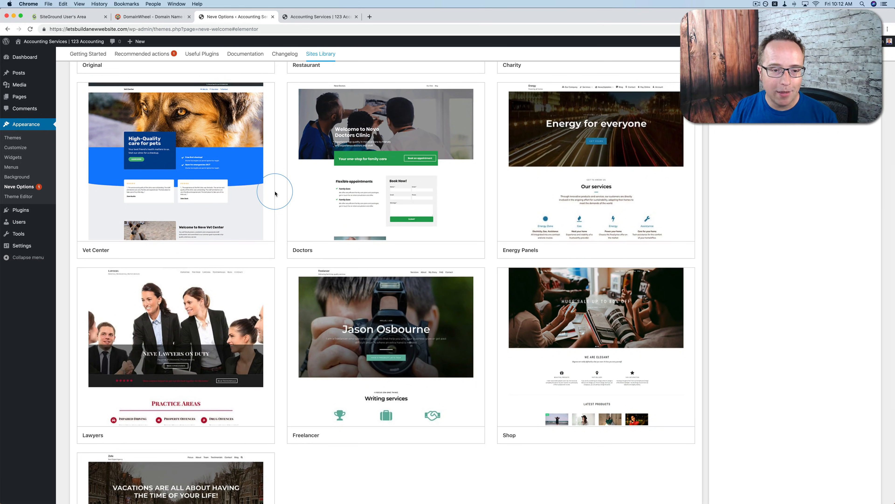
scroll(275, 193, "down", 2)
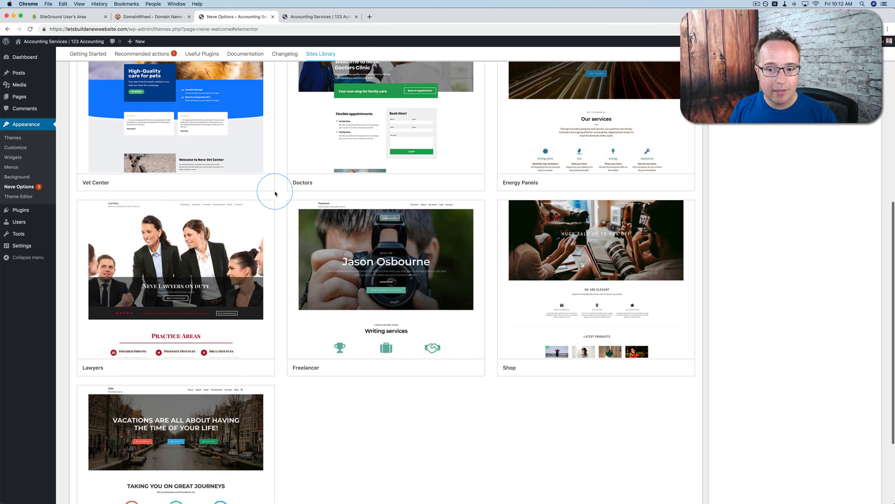
scroll(275, 194, "down", 2)
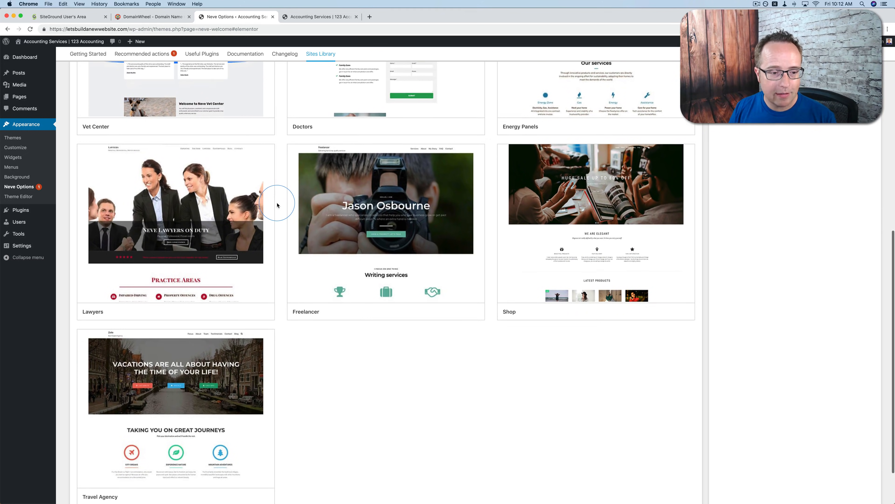
Preview the Lawyers starter site and look through its practice areas, firm, lawyers and blog sections
mouse_move(148, 206)
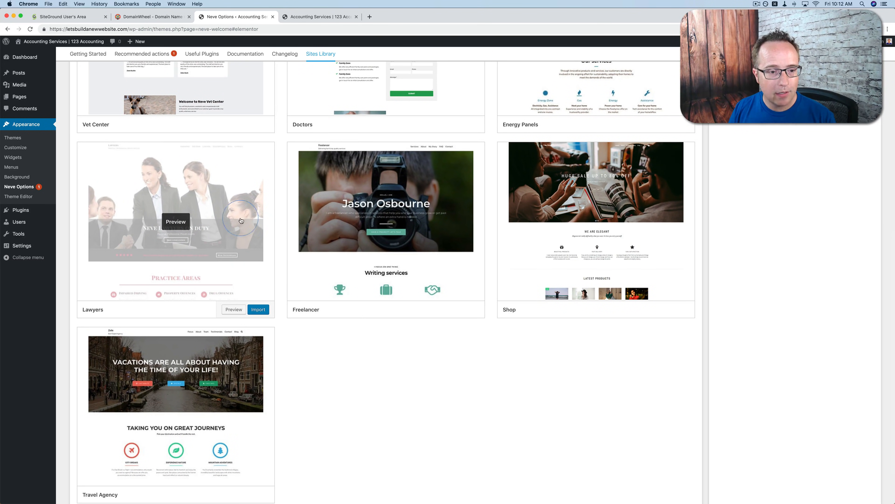
left_click(172, 222)
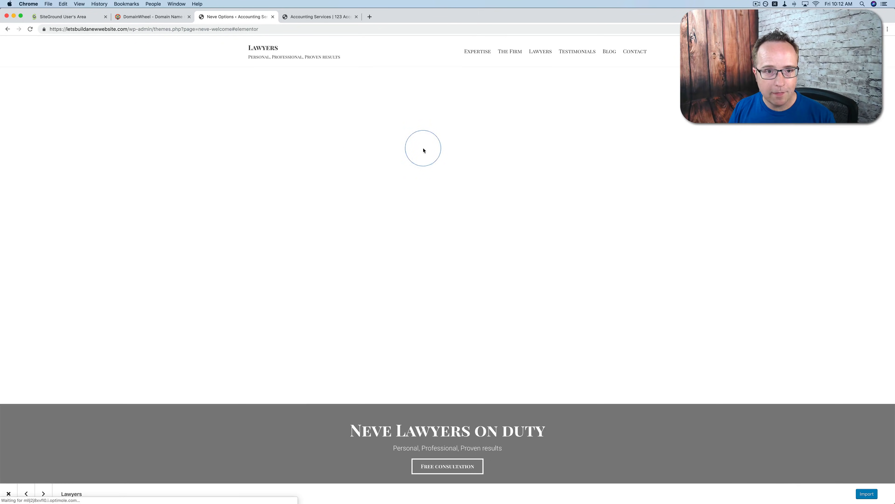
scroll(387, 166, "down", 10)
scroll(348, 185, "down", 15)
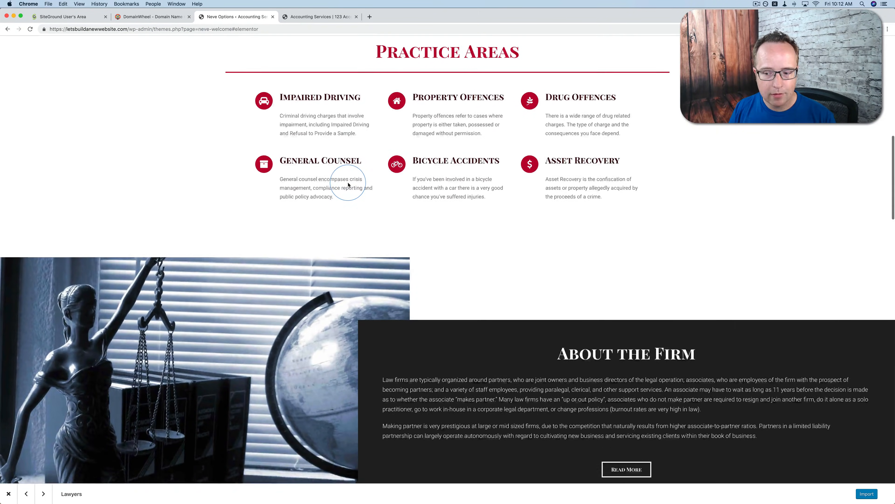
scroll(348, 184, "down", 12)
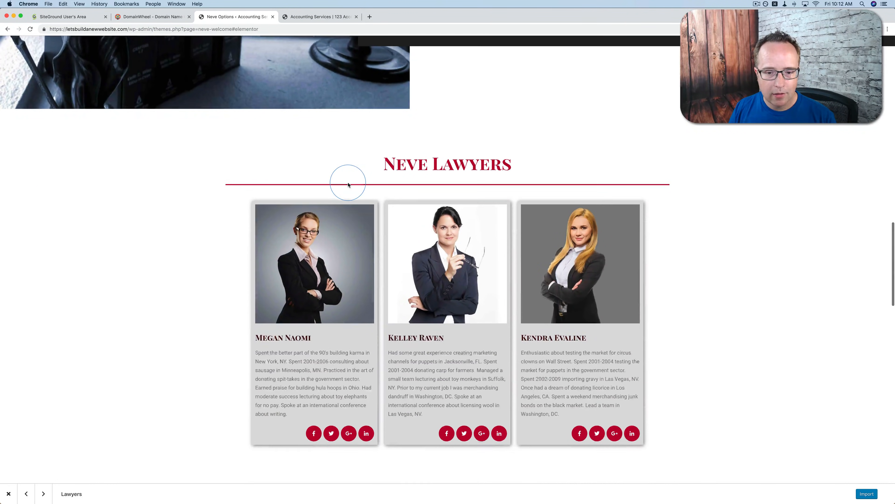
scroll(348, 182, "down", 2)
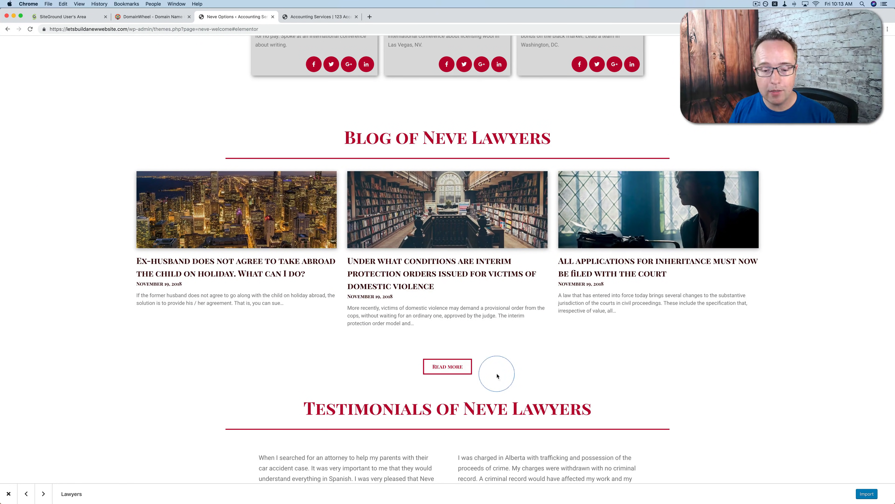
Import the Lawyers starter site with its content, customizer settings, widgets and the Orbit Fox and Elementor plugins, and view the website
left_click(866, 494)
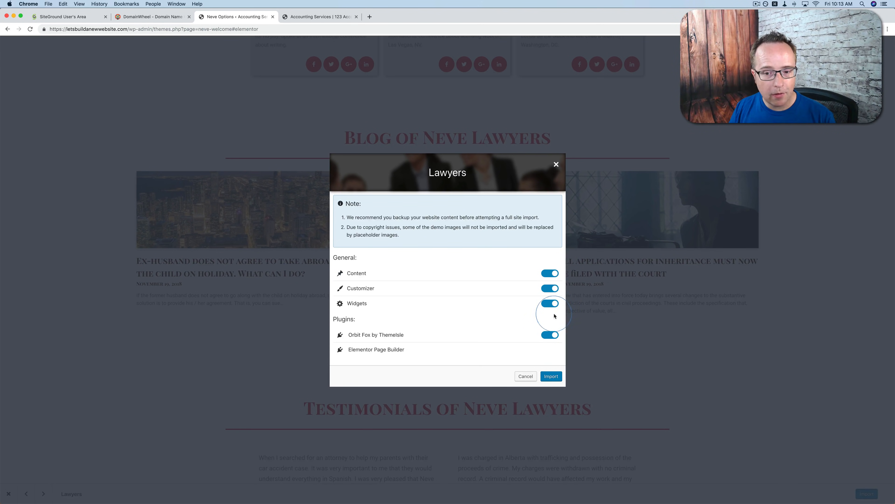
left_click(551, 376)
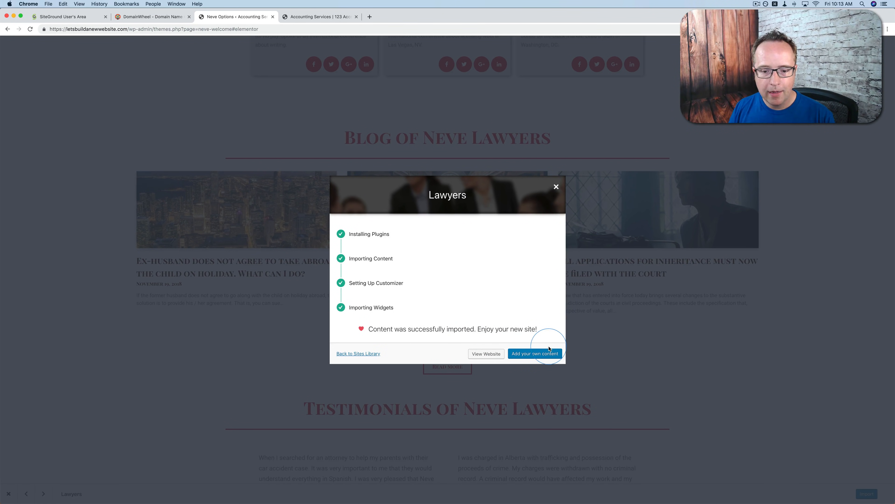
left_click(489, 357)
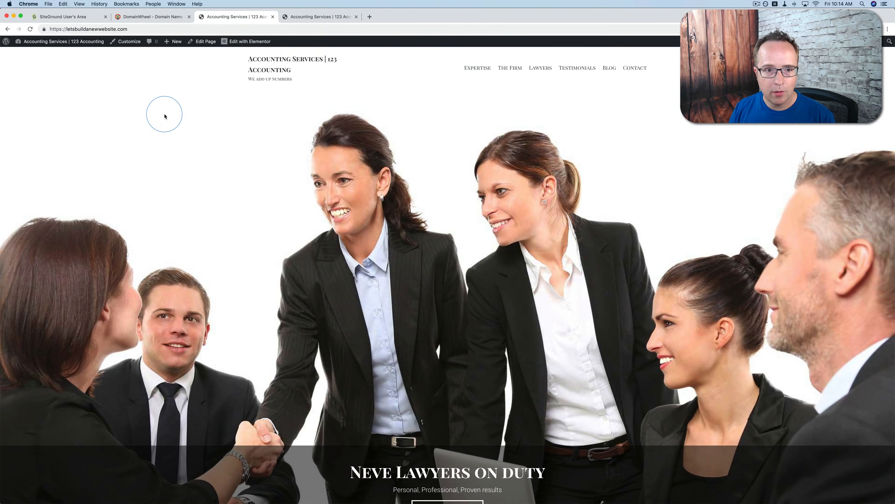
Examine the imported home page from its header down to the testimonials and contact sections
scroll(267, 175, "down", 10)
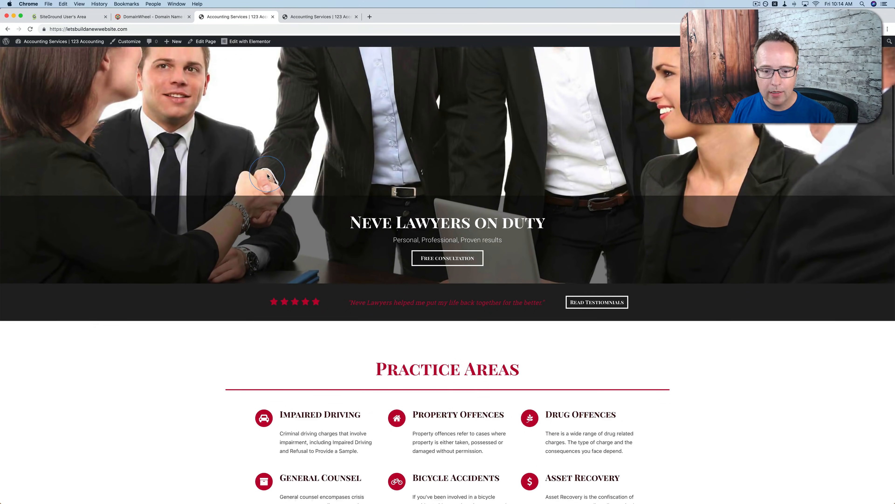
scroll(267, 176, "down", 13)
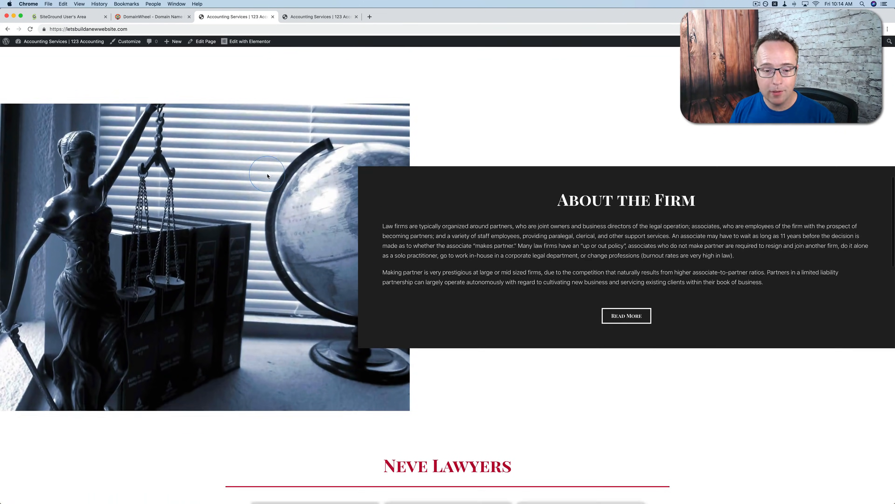
scroll(267, 176, "down", 14)
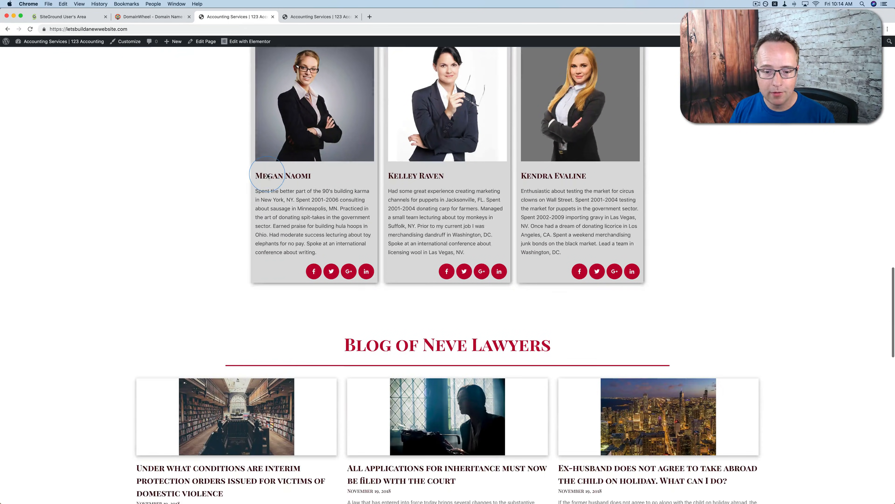
scroll(267, 176, "down", 16)
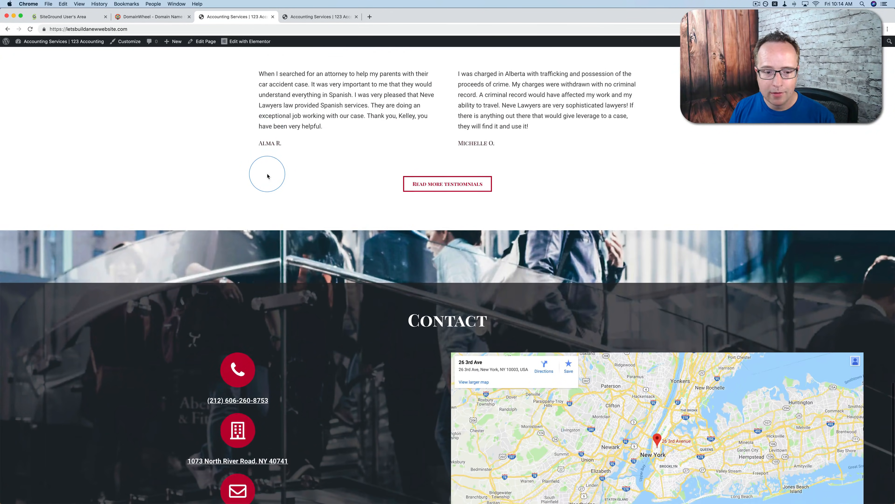
scroll(170, 294, "up", 17)
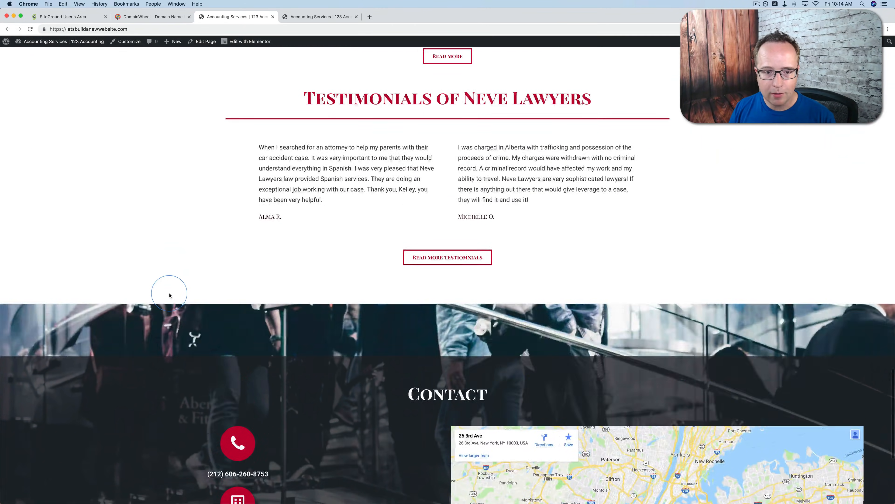
scroll(170, 295, "up", 20)
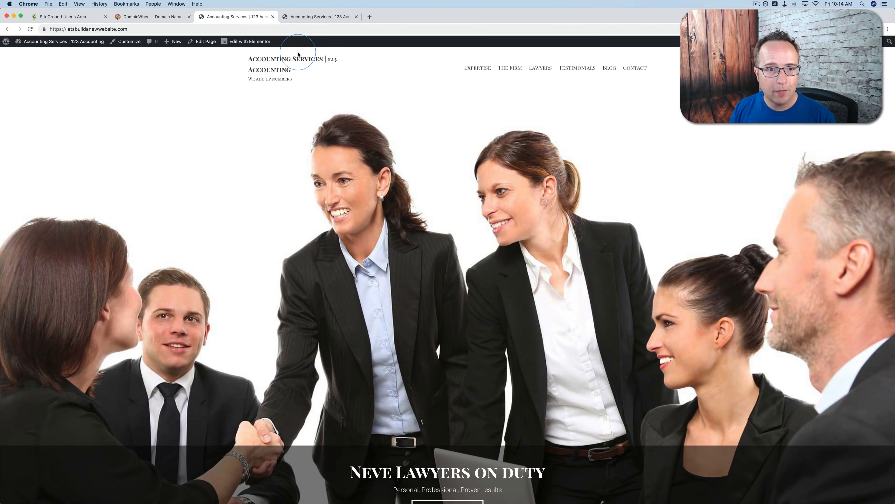
Go from the live site to its admin dashboard, review the list of pages, and open the installed plugins
mouse_move(67, 45)
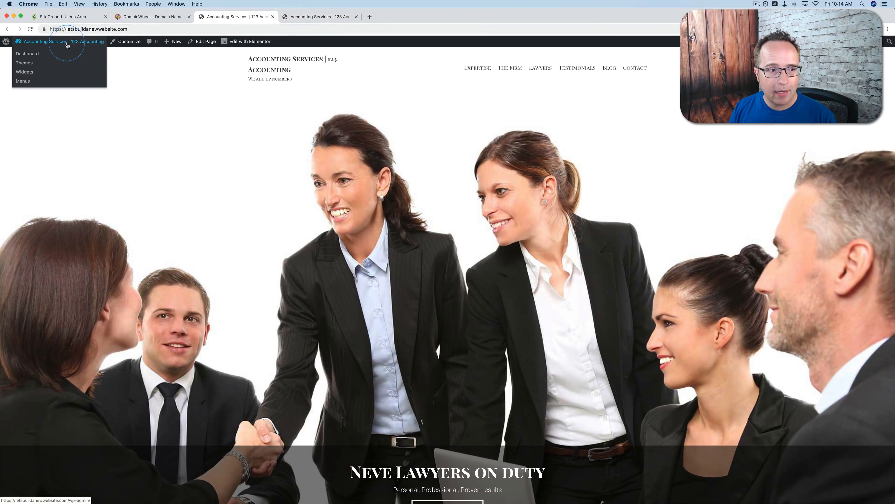
left_click(28, 54)
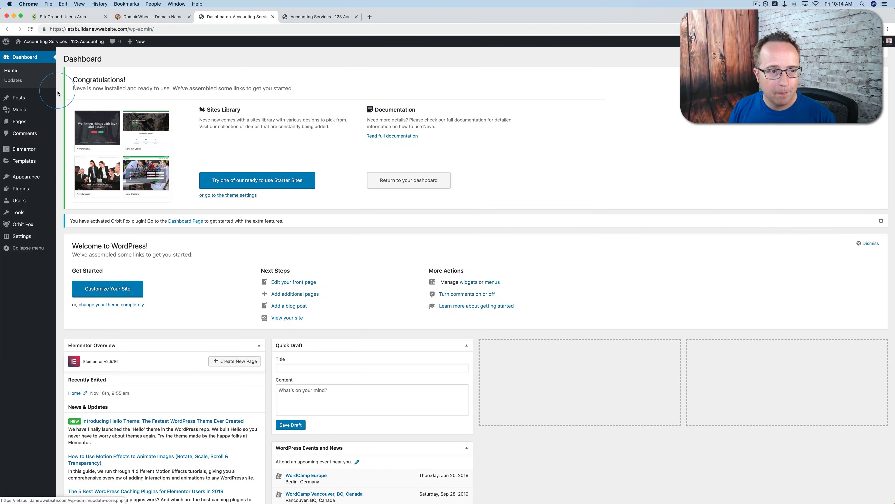
mouse_move(10, 97)
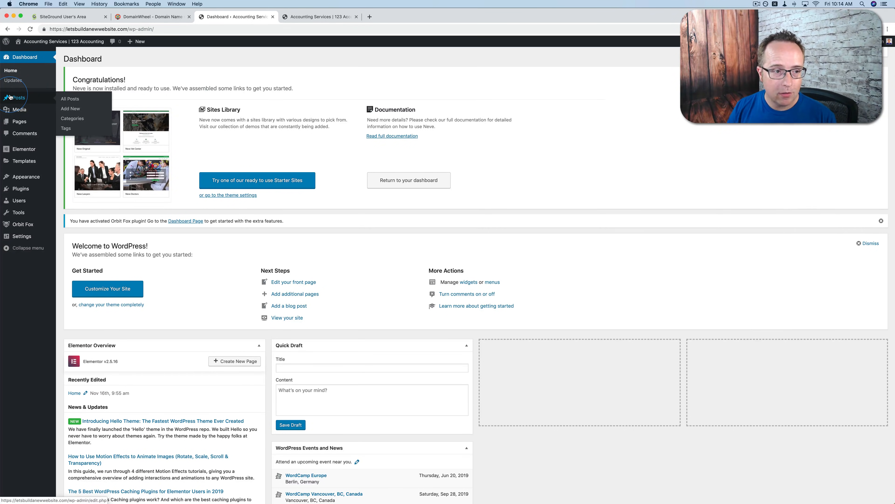
left_click(19, 122)
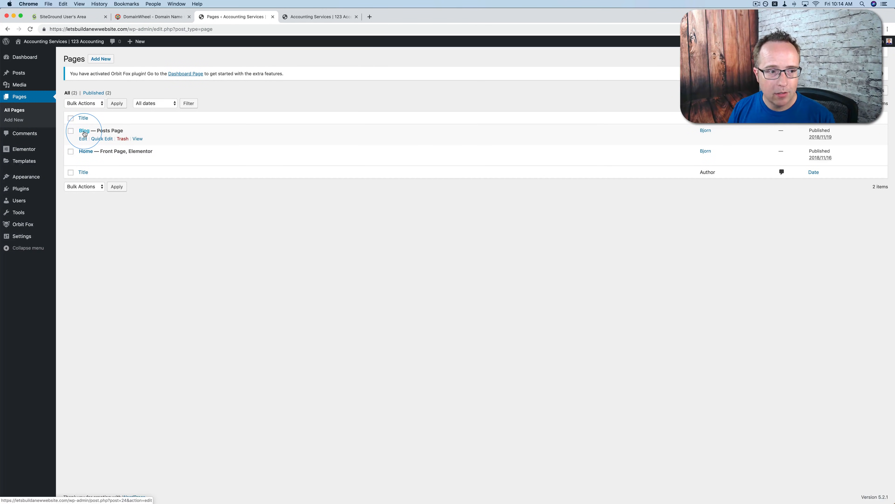
mouse_move(16, 151)
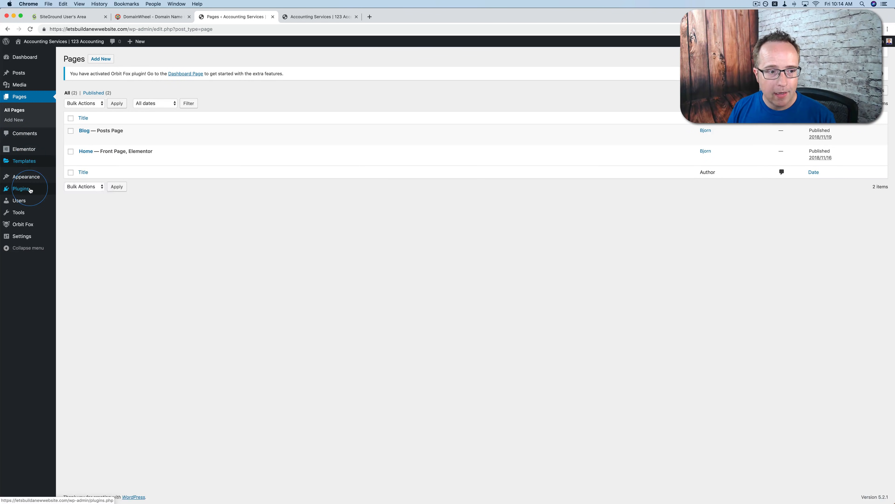
left_click(20, 190)
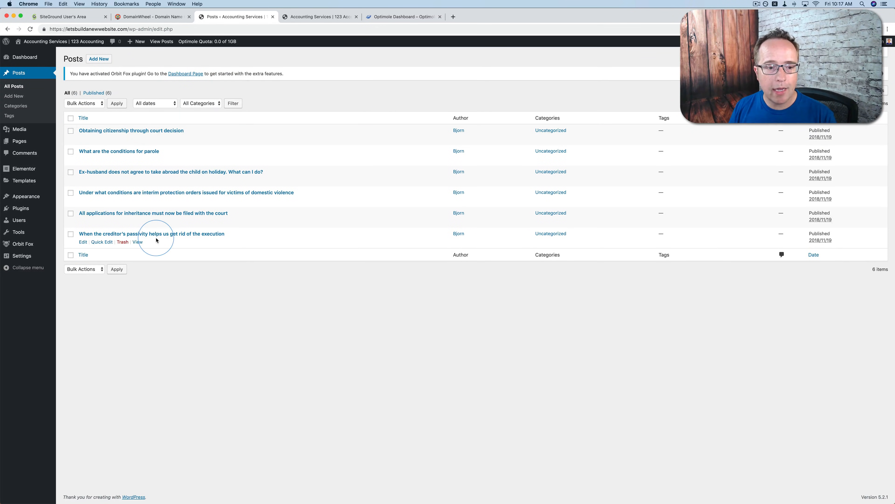
View the published post "Obtaining citizenship through court decision" on the site, look it over, and return to the posts list
left_click(137, 138, "super")
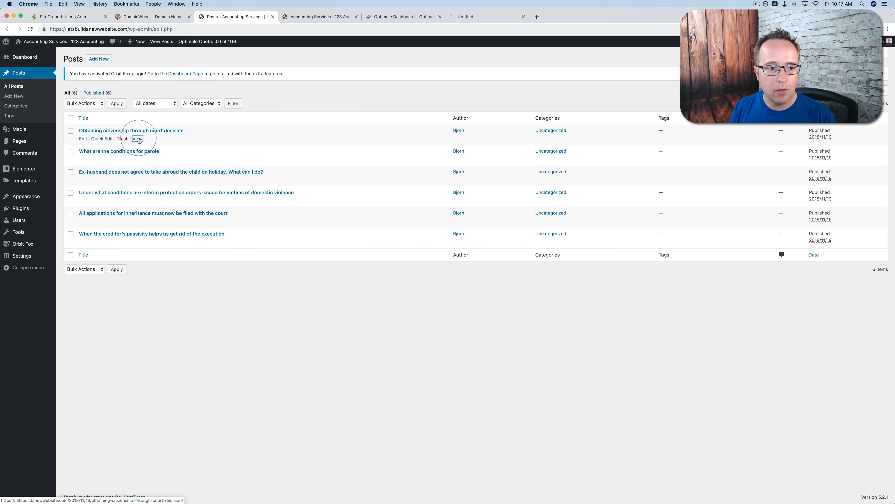
left_click(481, 17)
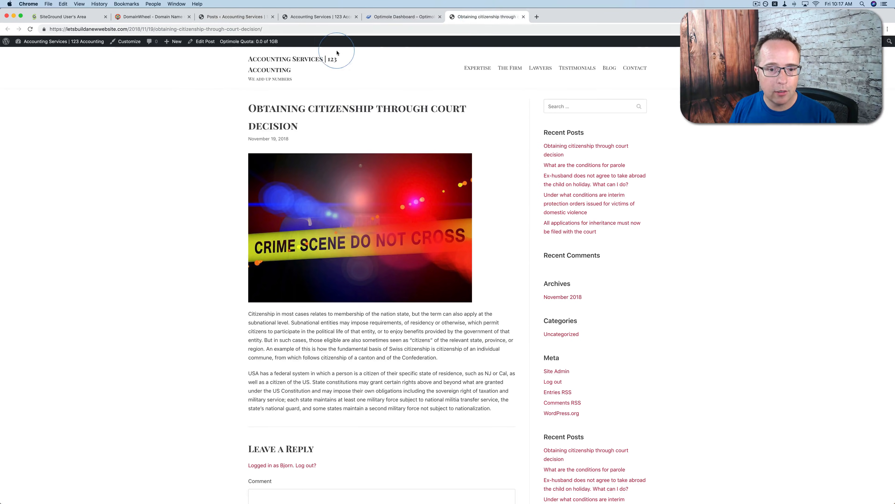
scroll(221, 120, "down", 5)
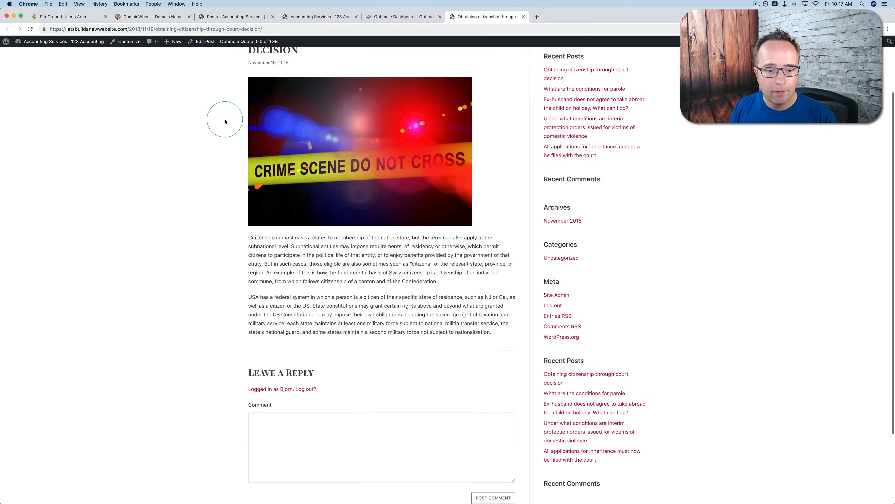
scroll(225, 121, "up", 4)
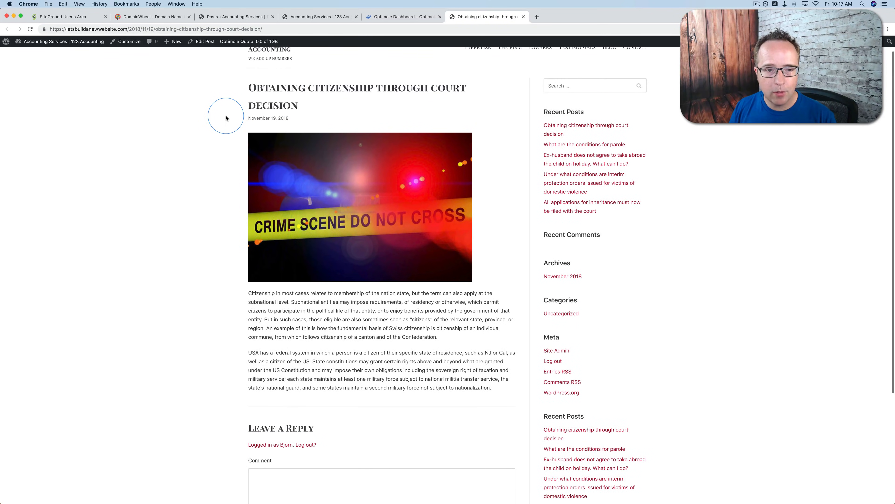
scroll(368, 355, "up", 1)
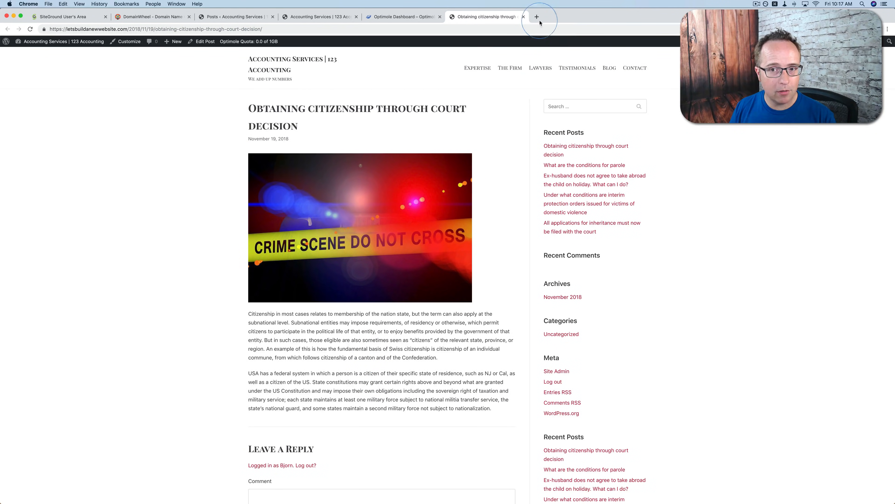
left_click(524, 17)
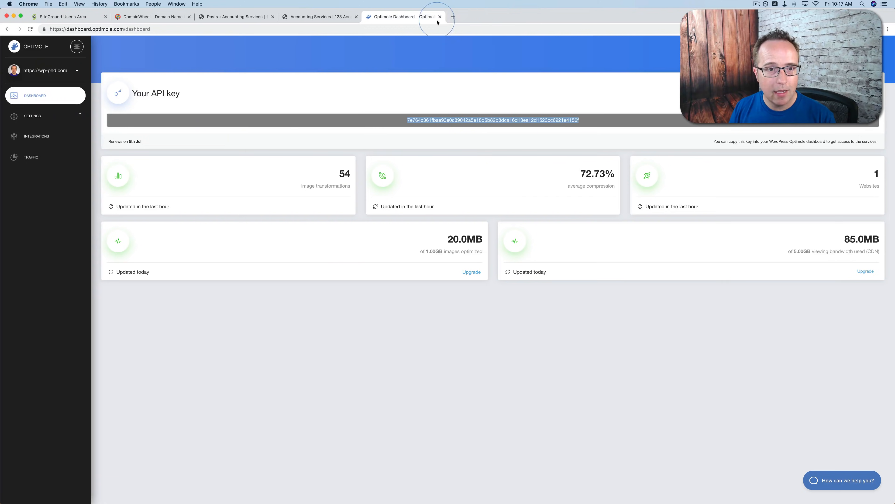
left_click(316, 16)
left_click(243, 16)
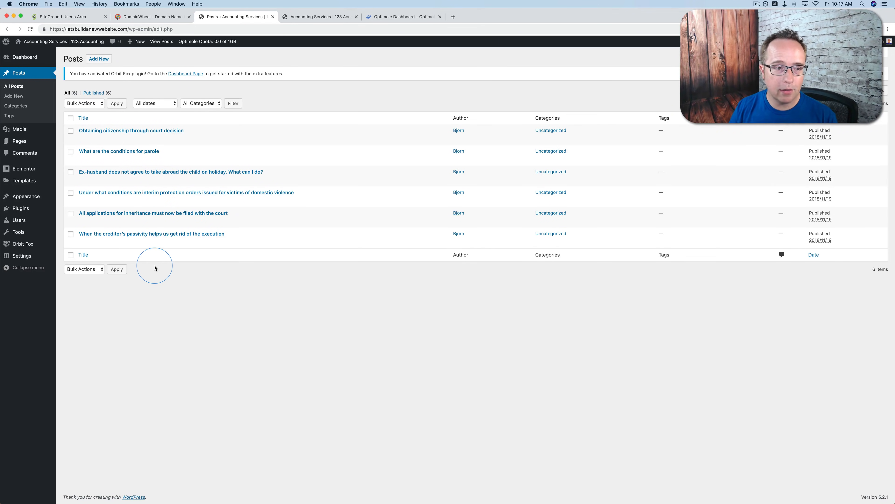
Open the post "Obtaining citizenship through court decision" for editing and retitle it "How to do accounting 101"
left_click(83, 137)
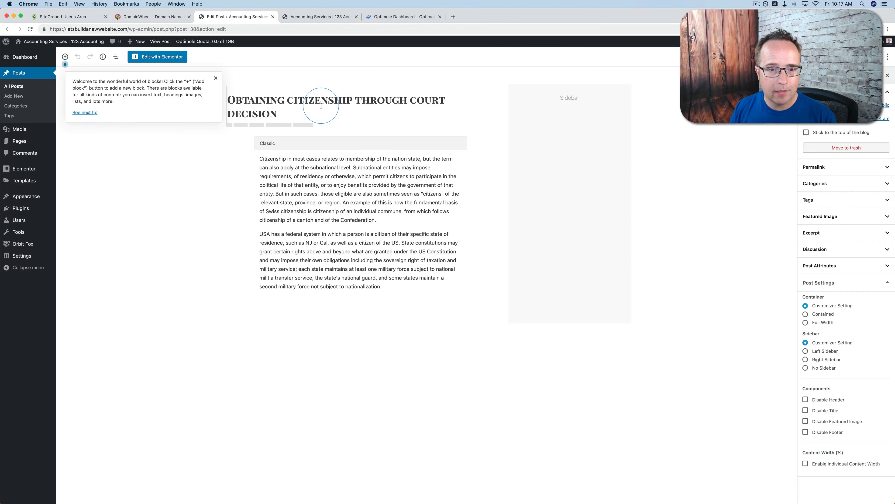
left_click(217, 81)
left_click(412, 177)
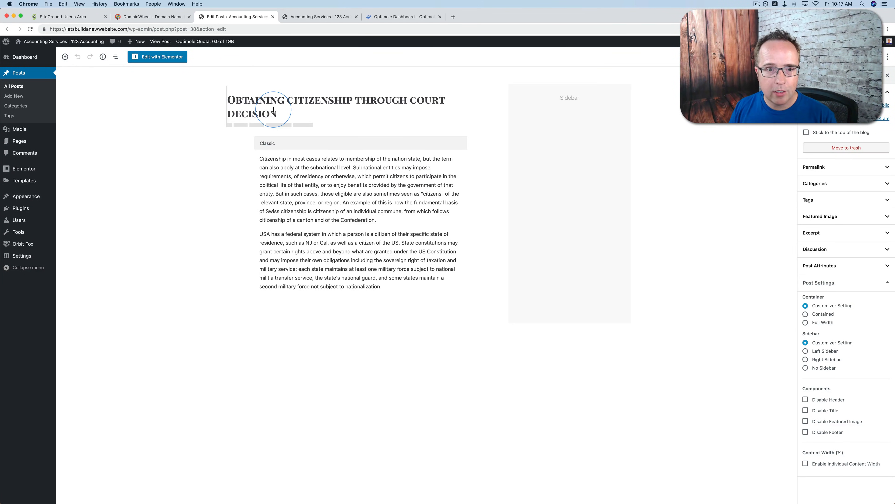
left_click(284, 111)
left_click_drag(287, 113, 229, 100)
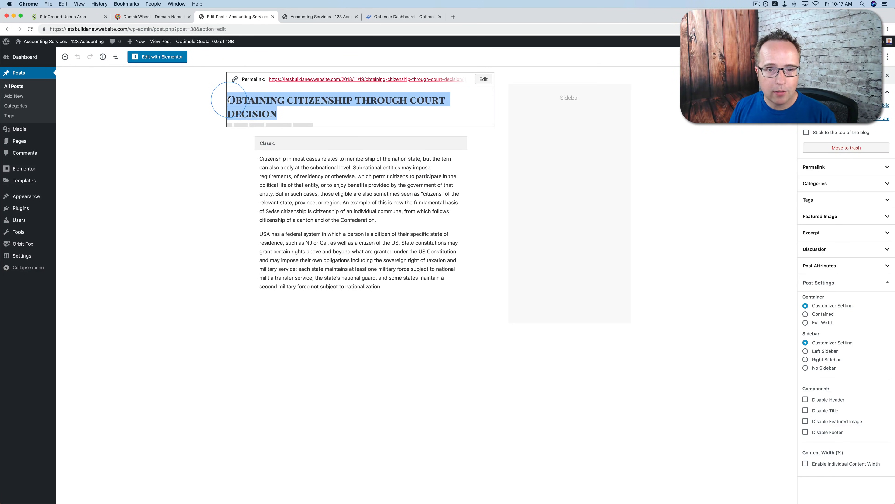
type("How")
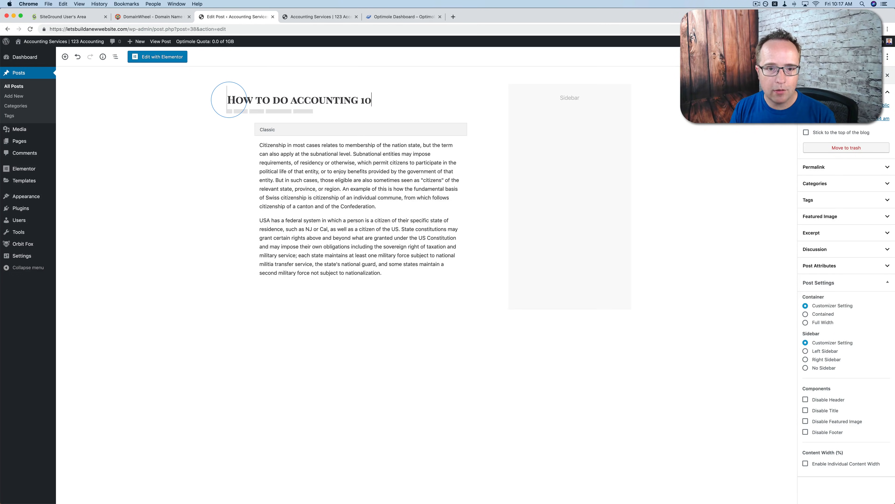
left_click(288, 171)
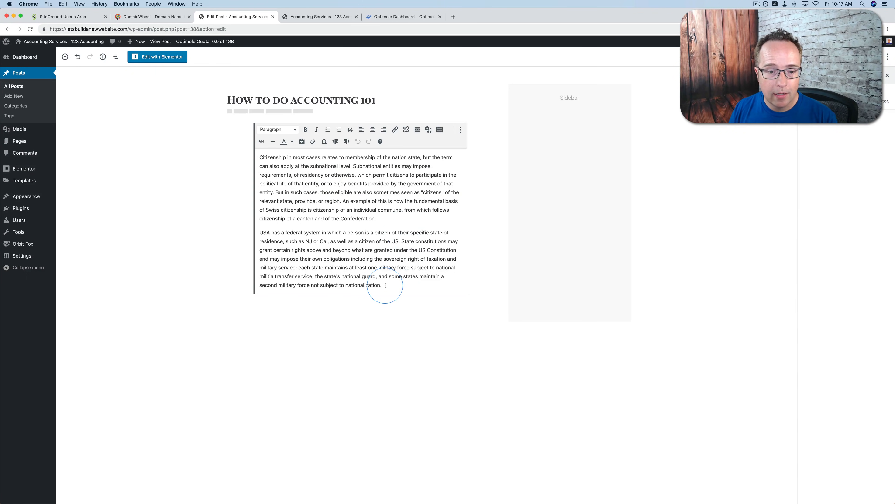
mouse_move(385, 284)
left_mouse_down()
mouse_move(353, 192)
mouse_move(259, 156)
mouse_move(370, 232)
mouse_move(381, 284)
left_mouse_up()
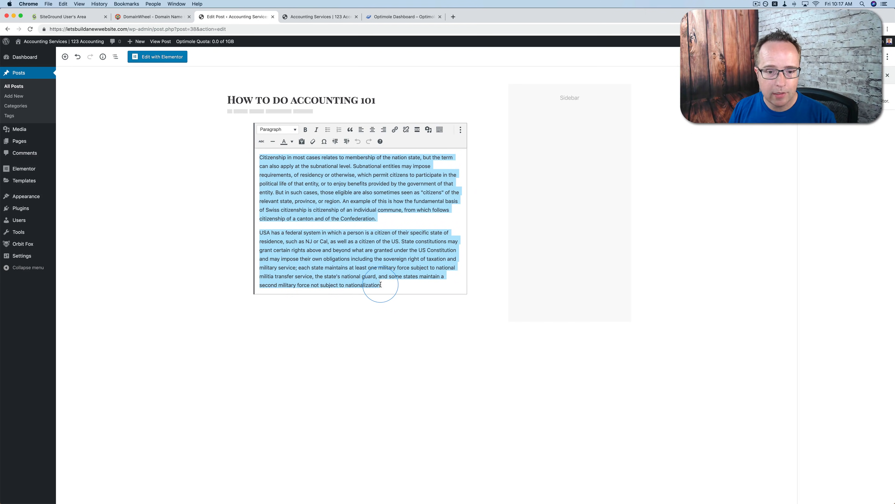
left_click(382, 219)
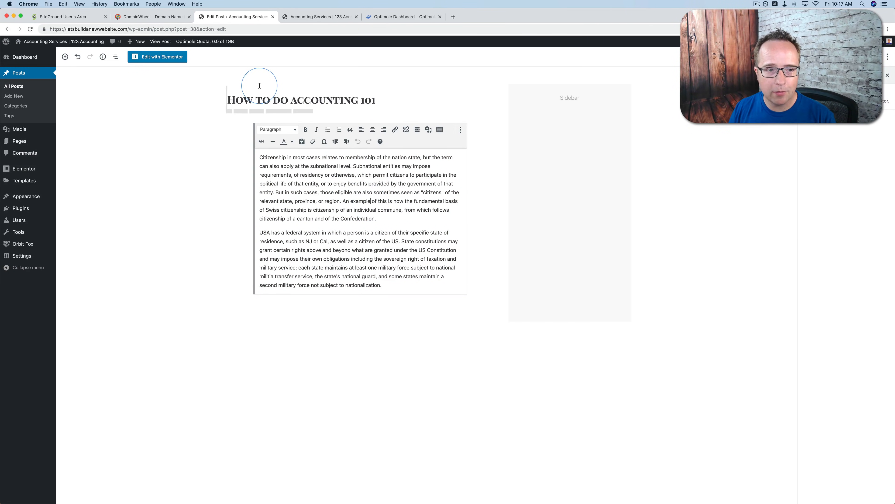
Change the post's permalink slug to how-to-do-accounting-101 and save it
left_click(490, 97)
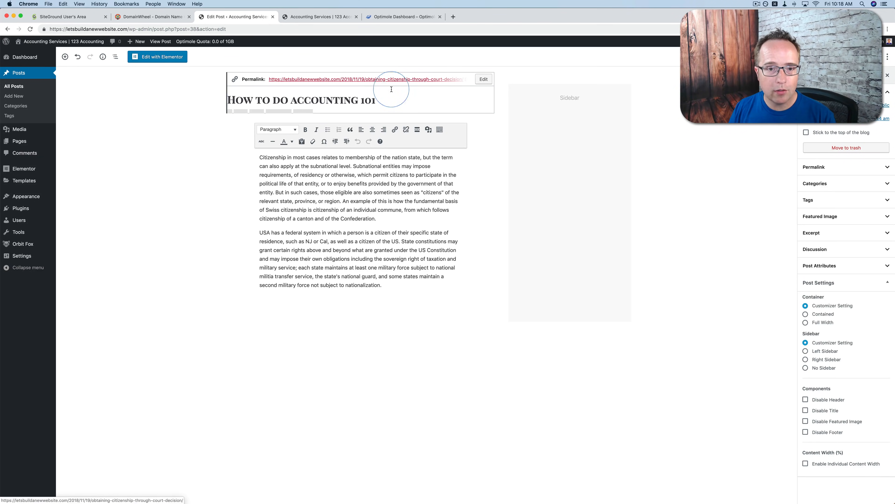
left_click(483, 79)
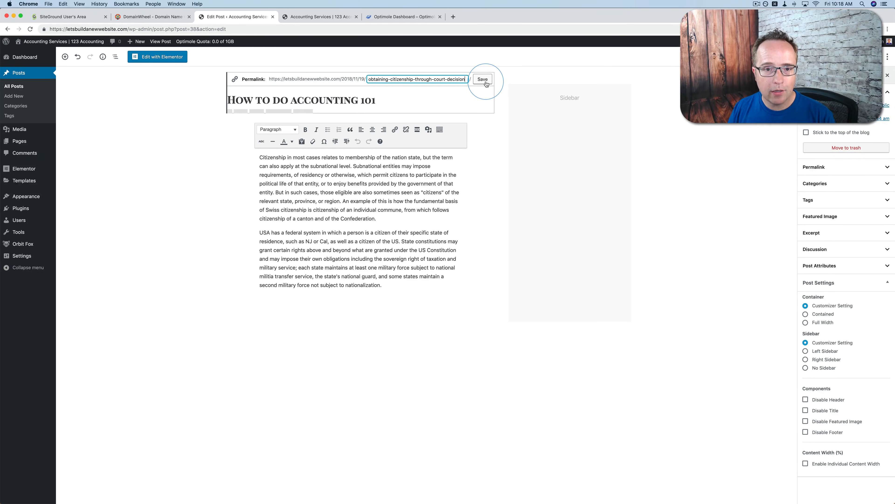
left_click_drag(466, 80, 363, 79)
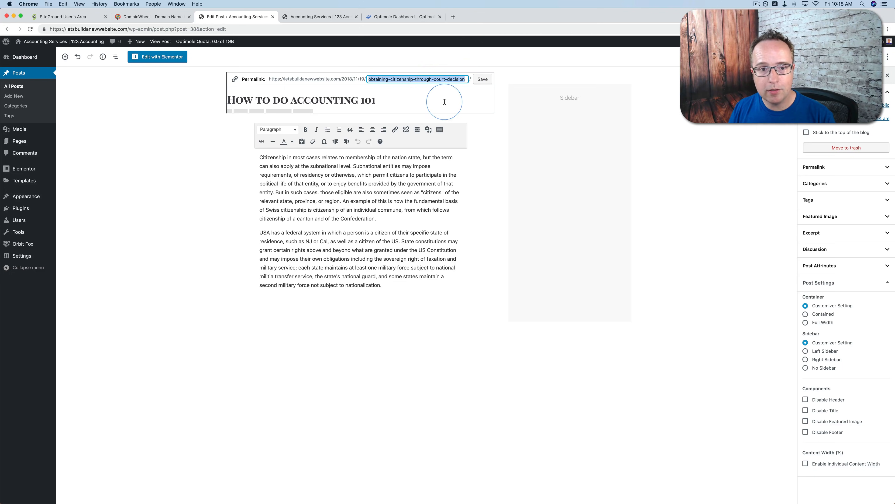
type("how-to-do-accounting-101")
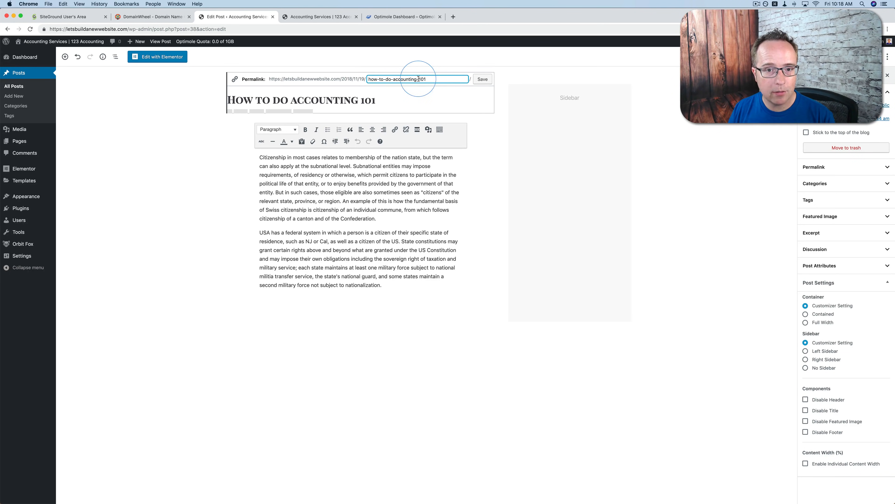
left_click(482, 80)
left_click(438, 100)
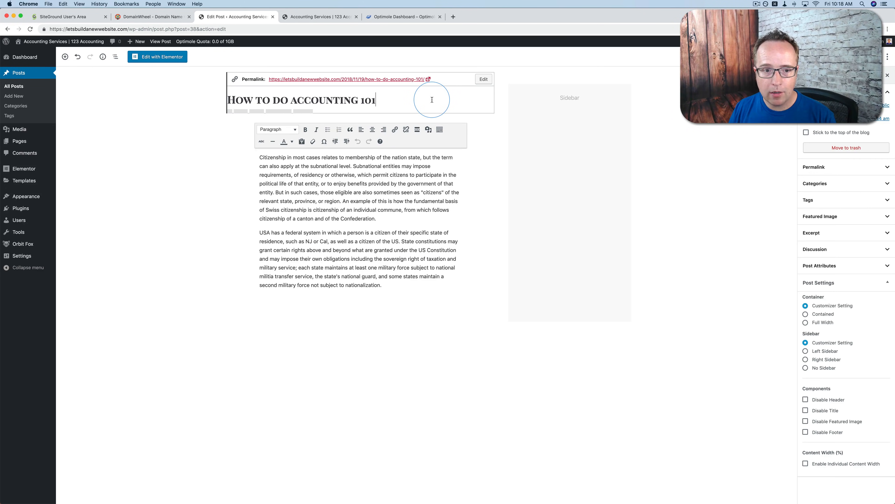
Replace the post's featured image with the pay-1036469_1280.jpg file uploaded from the Downloads folder
left_click(820, 73)
left_click(771, 103)
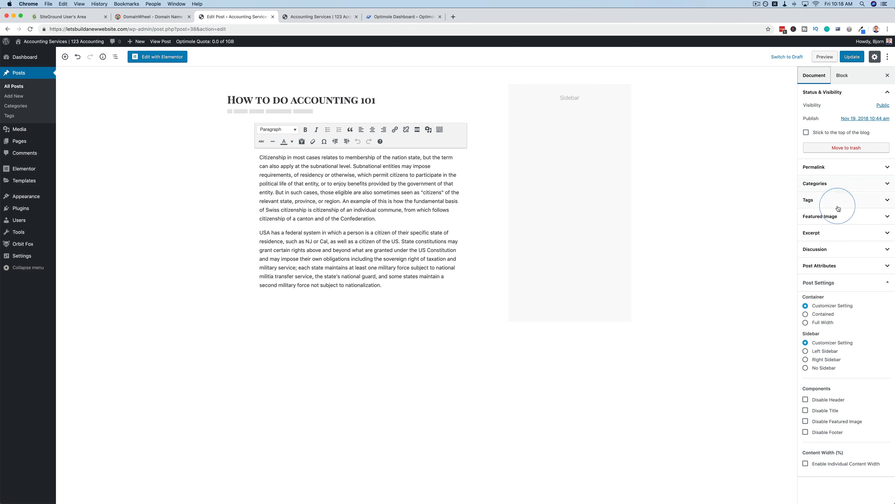
left_click(839, 217)
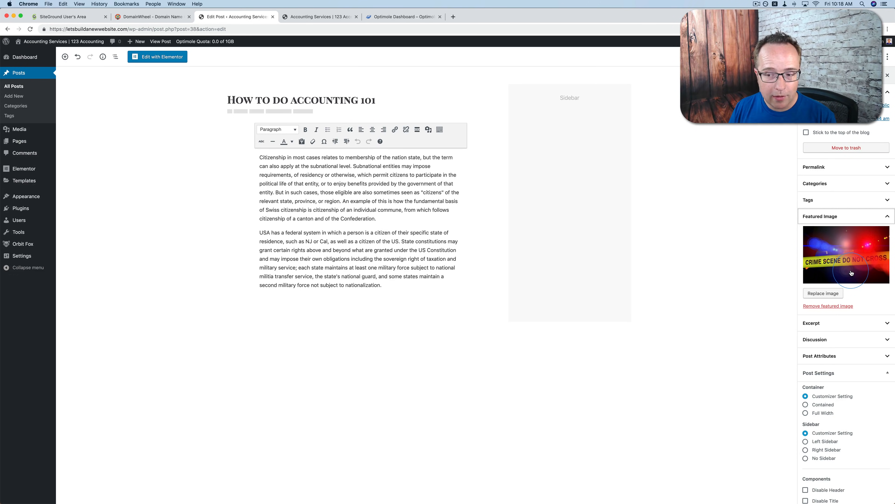
left_click(821, 294)
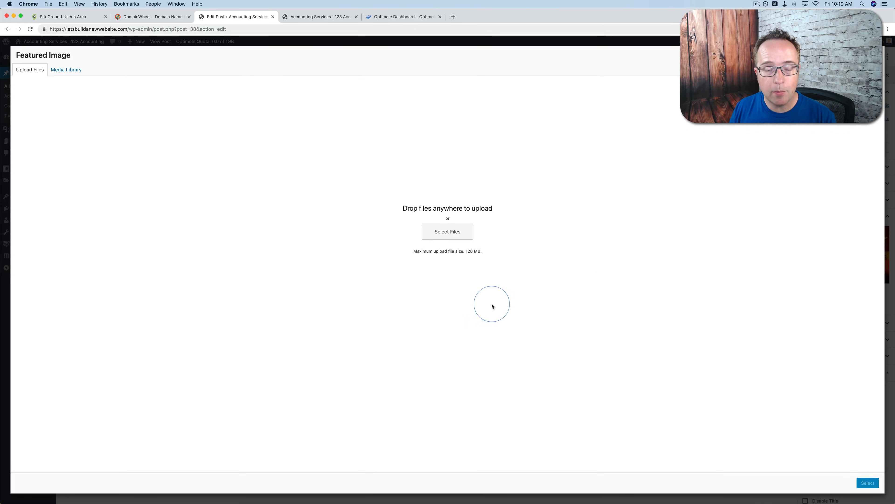
left_click(451, 233)
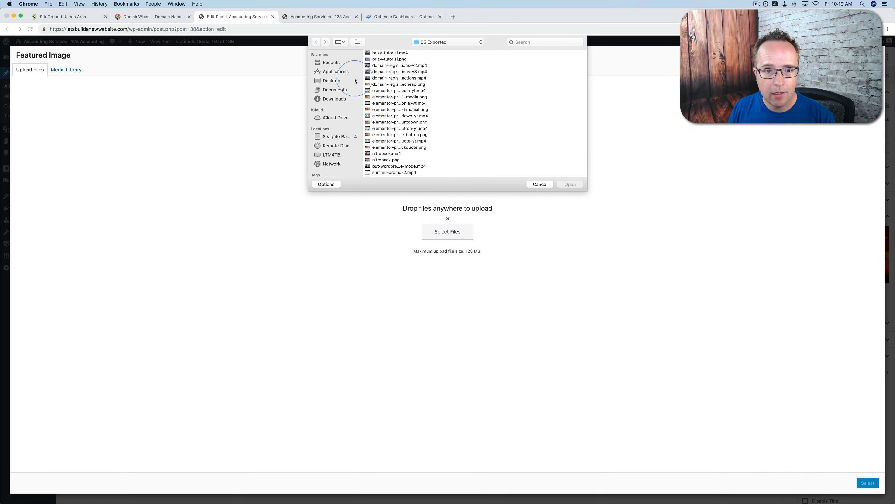
left_click(329, 100)
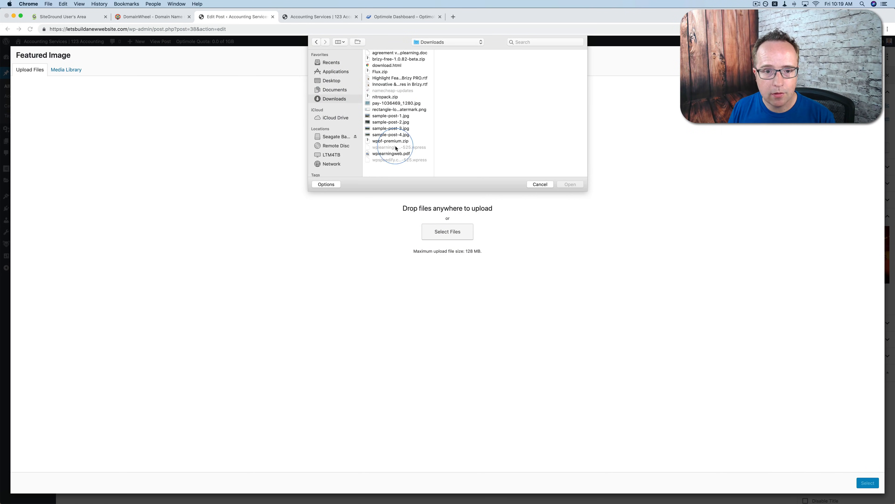
left_click(387, 103)
left_click(568, 184)
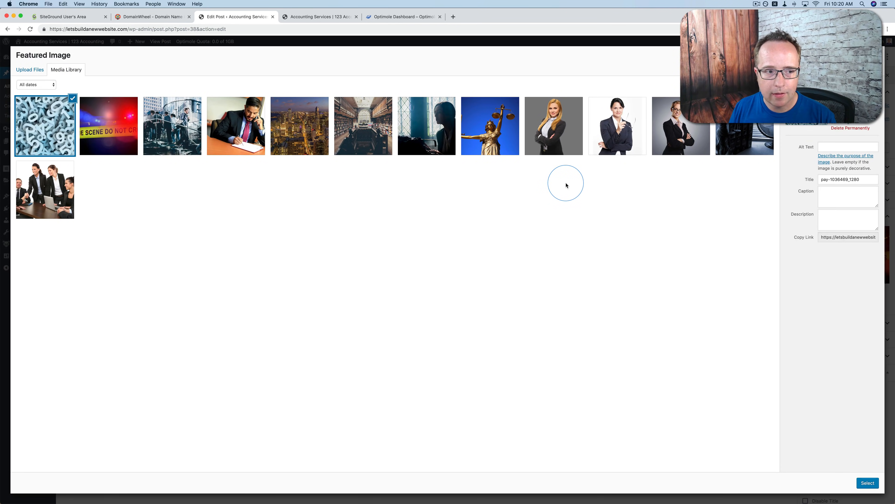
left_click(867, 483)
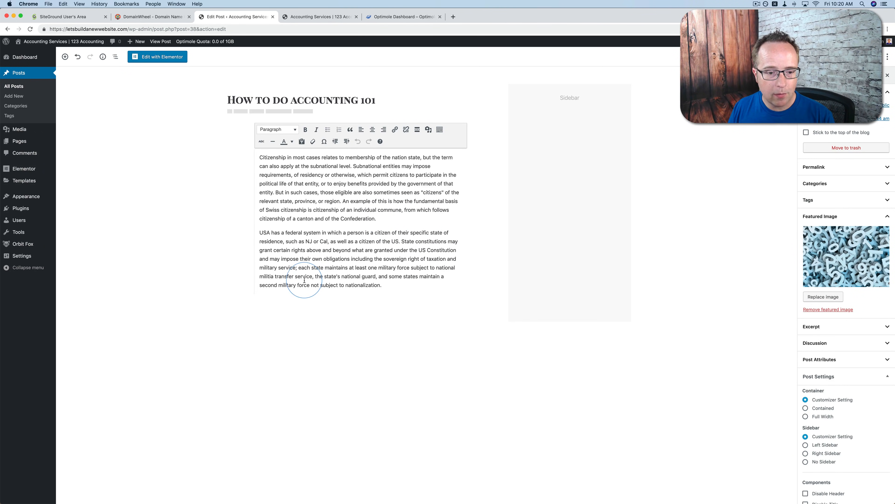
Insert the men-2608581 image from the media library as an image block below the post's text
mouse_move(243, 306)
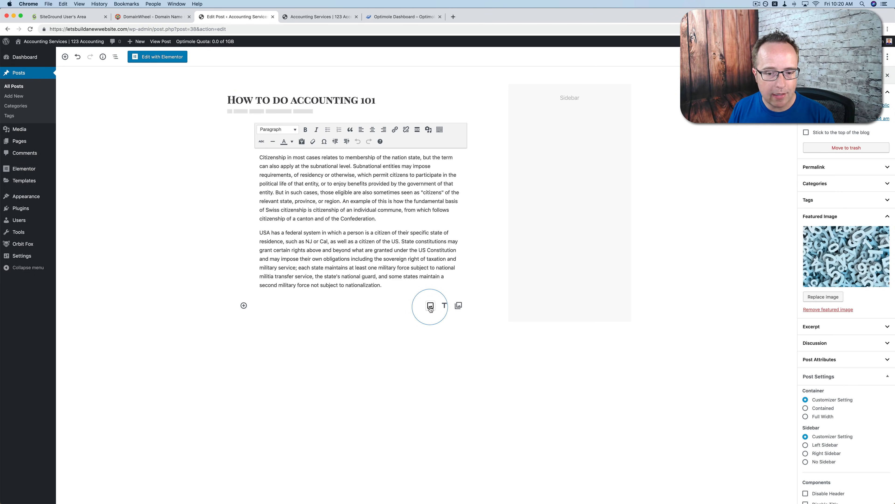
left_click(430, 307)
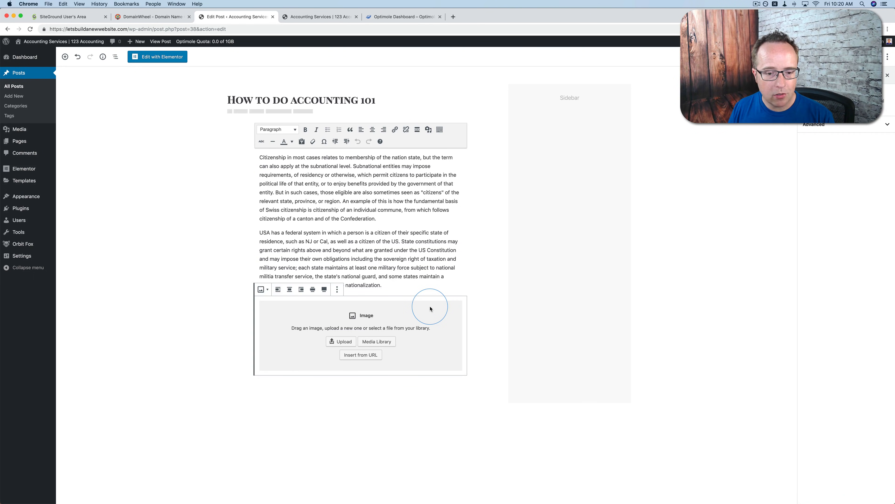
left_click(370, 345)
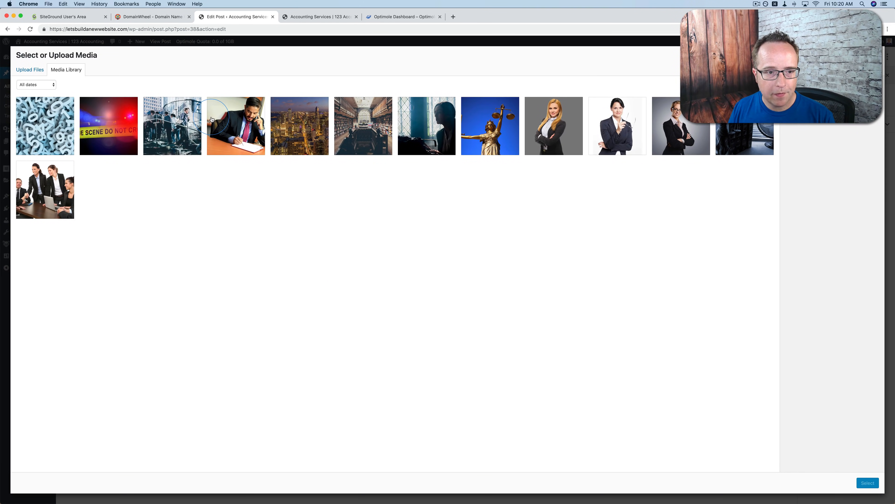
left_click(177, 129)
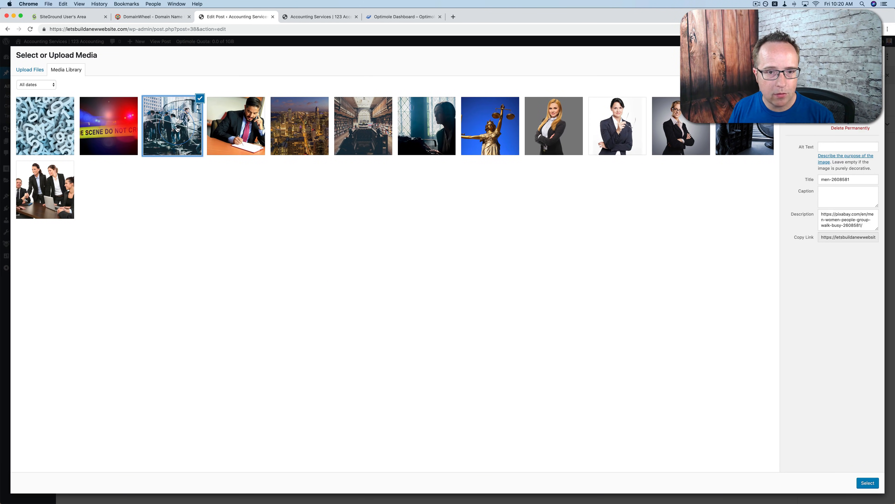
left_click(868, 483)
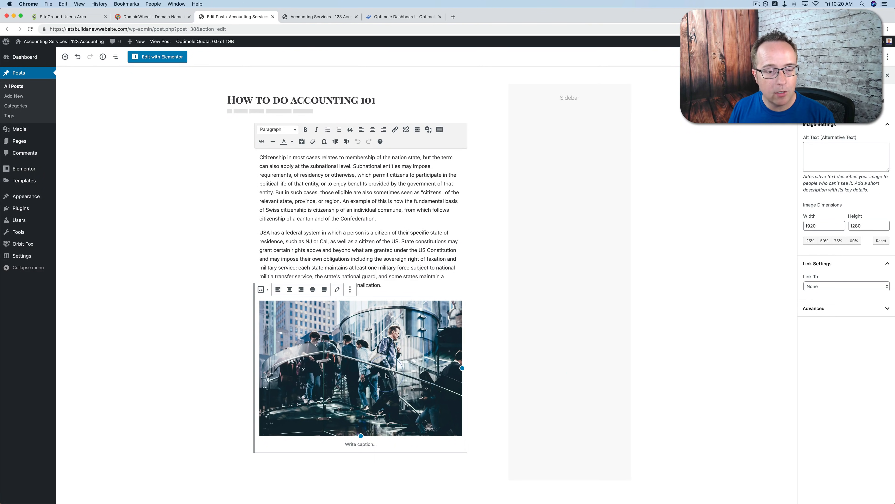
left_click(248, 197)
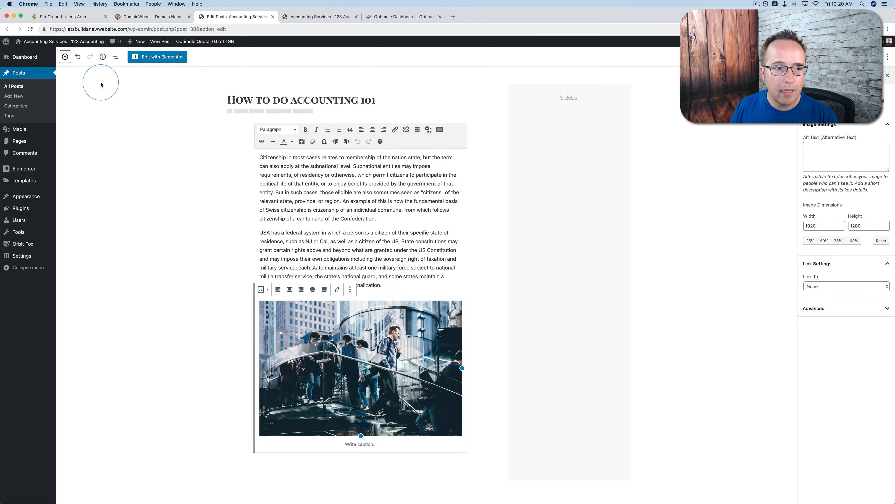
Browse the block categories available in the block inserter and search the blocks for "image"
left_click(64, 57)
left_click(64, 57)
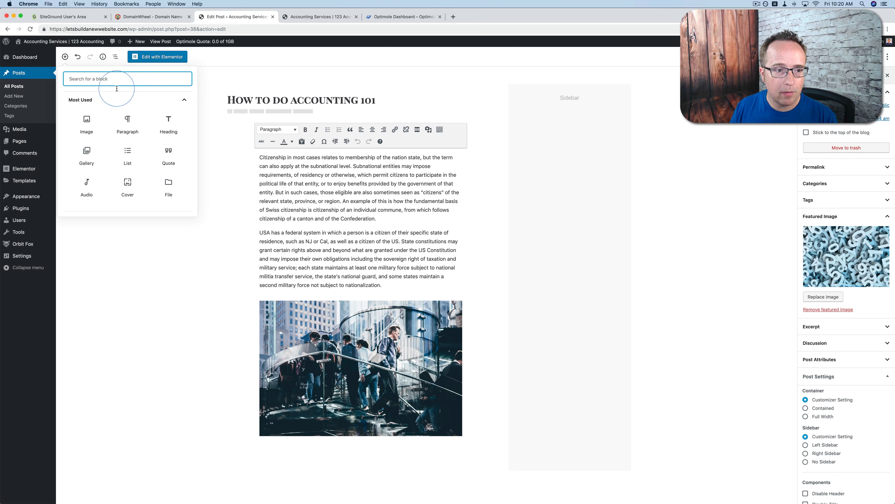
left_click(84, 123)
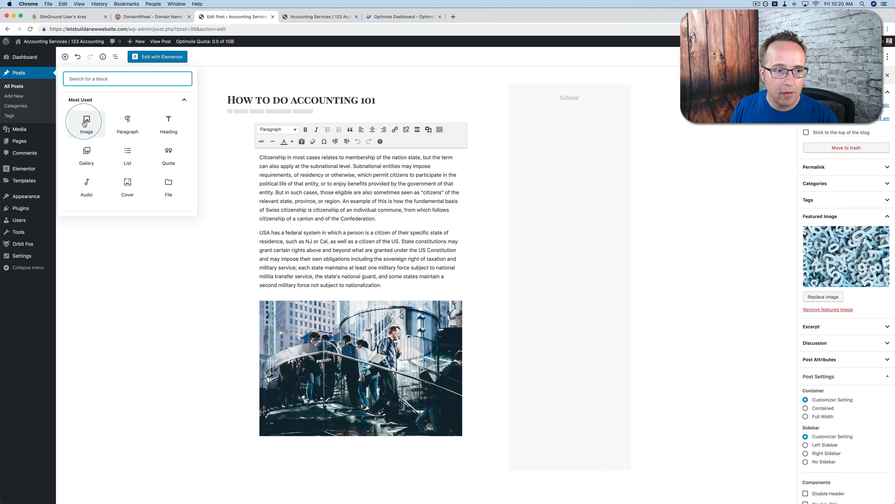
scroll(104, 170, "down", 5)
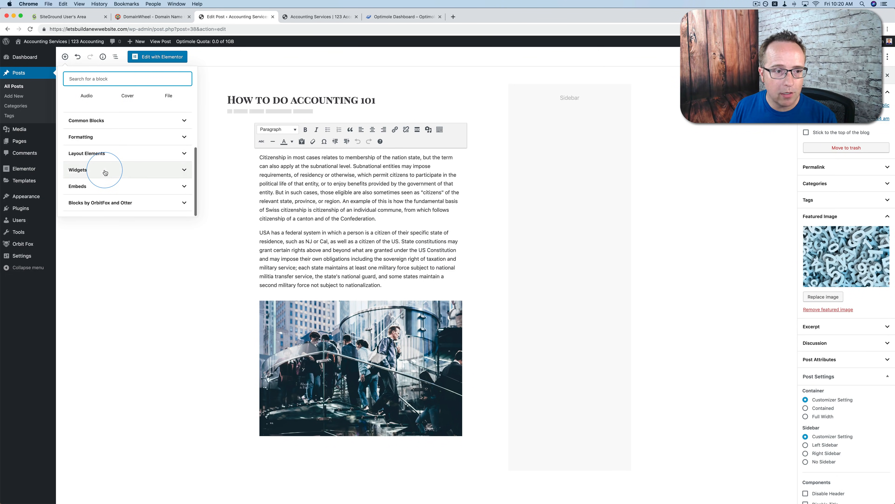
scroll(105, 172, "up", 3)
scroll(105, 169, "up", 2)
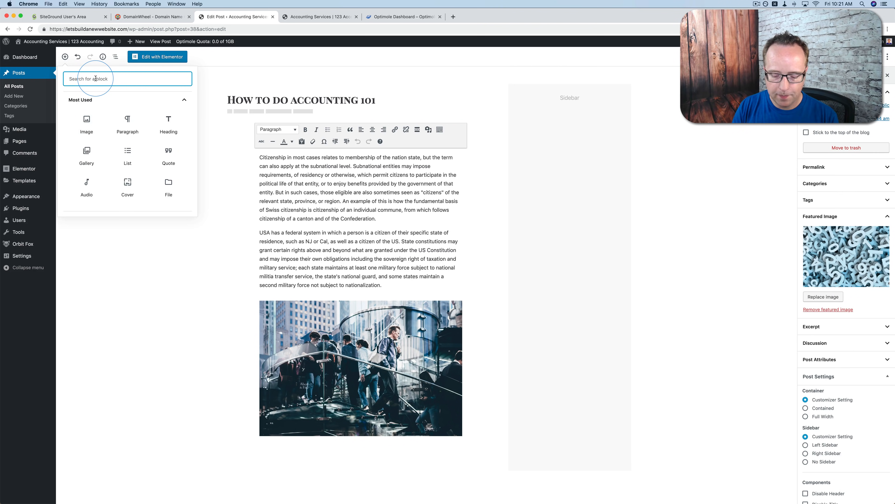
type("image")
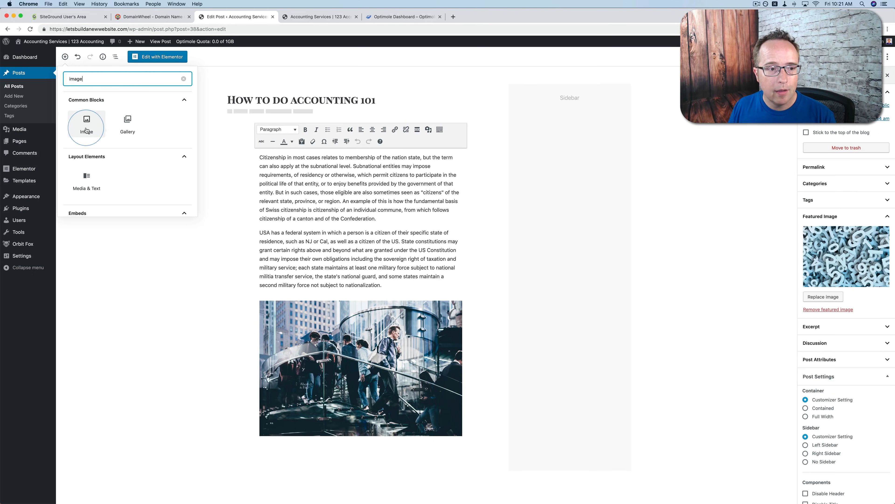
left_click(350, 272)
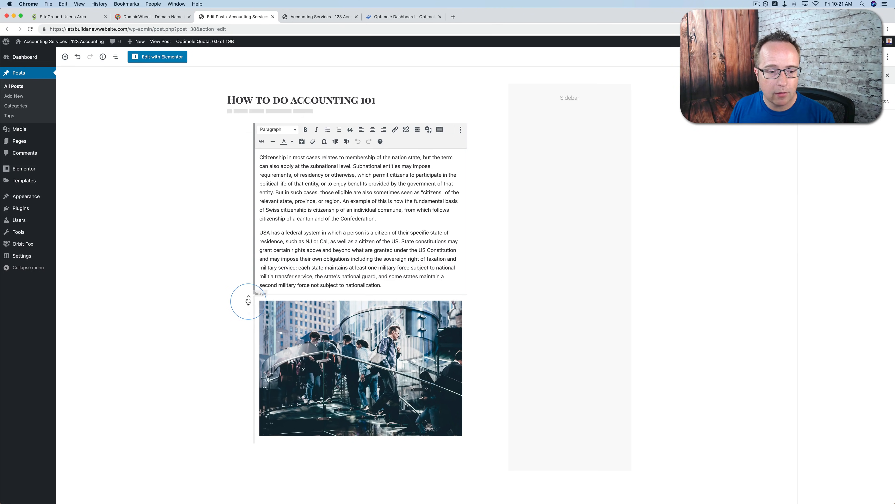
Try the image block above the text, return it below the text, and update the post
left_click(249, 298)
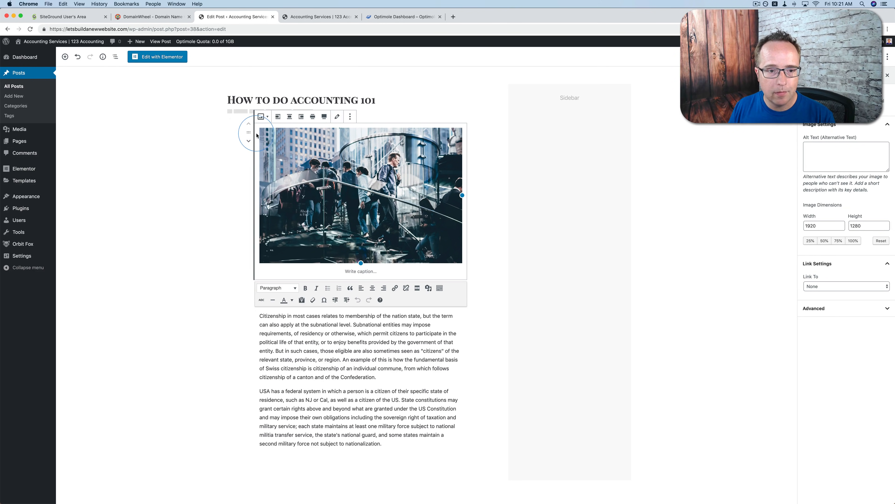
left_click(248, 142)
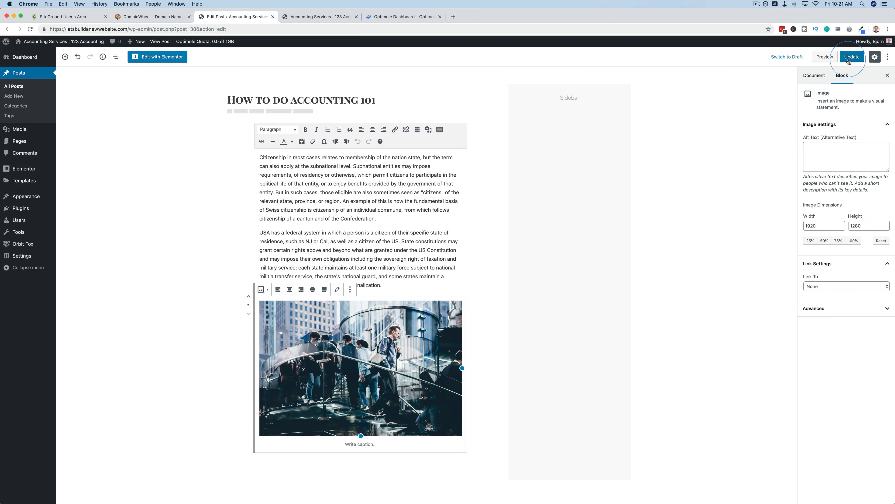
left_click(849, 60)
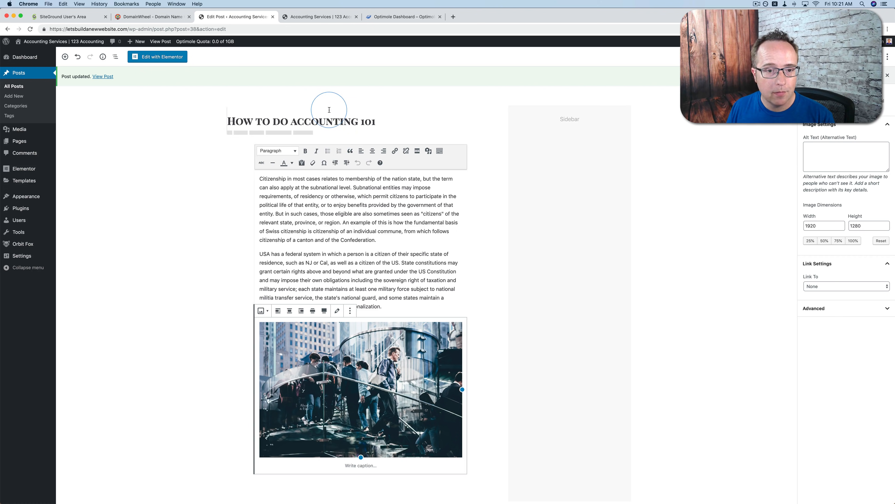
Change the site's permalink structure from the date-based format to Post name and save the changes
left_click(251, 112)
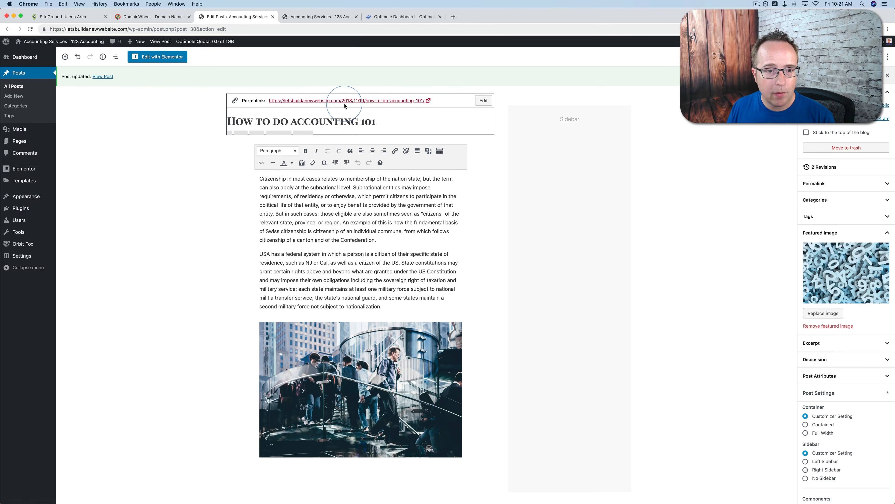
mouse_move(11, 260)
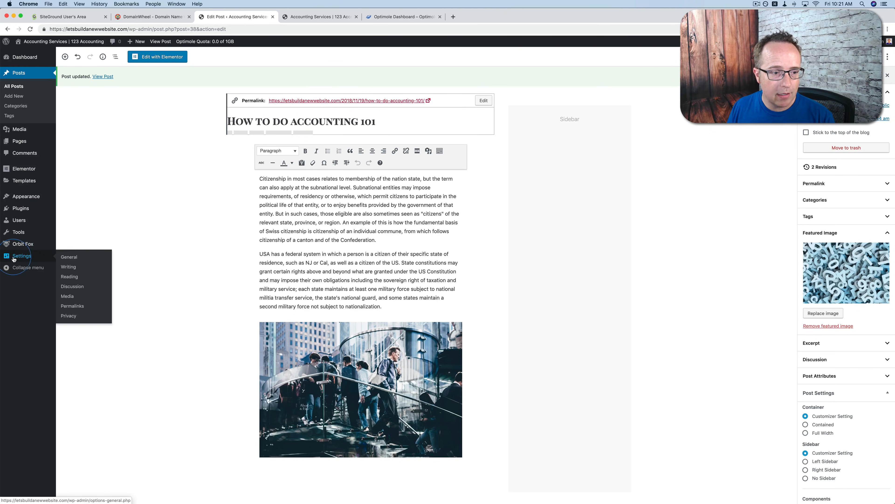
left_click(72, 305)
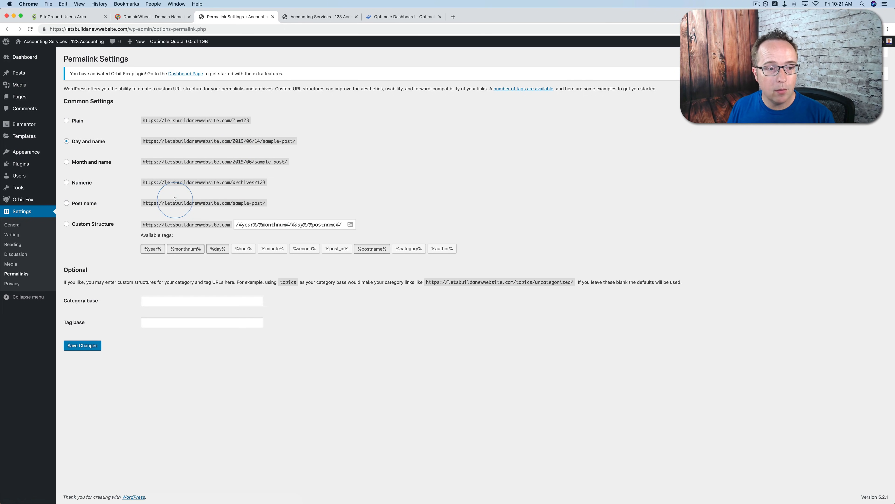
left_click(67, 204)
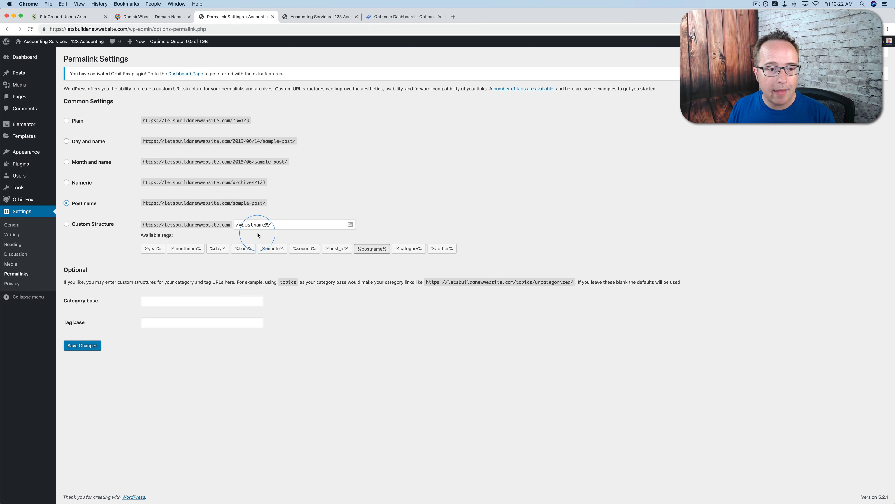
left_click(81, 346)
Reopen the post "How to do accounting 101", view its published page through the permalink, and examine its URL, images and text
left_click(25, 75)
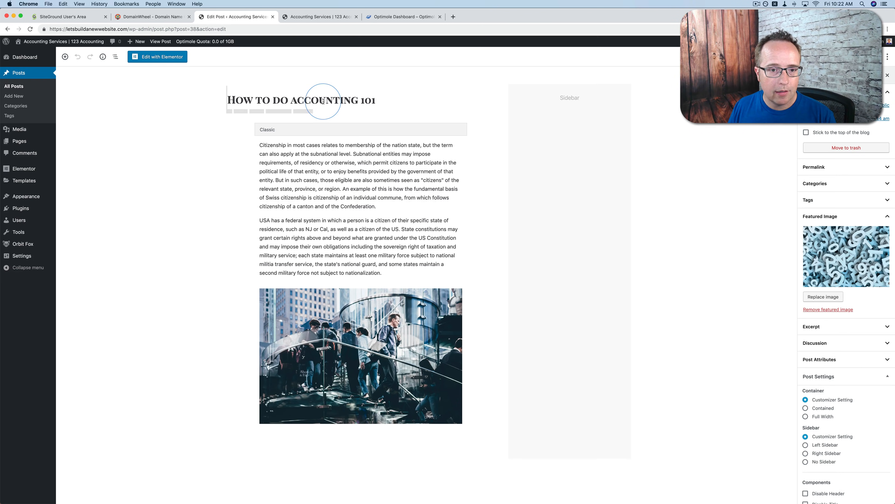
left_click(326, 101)
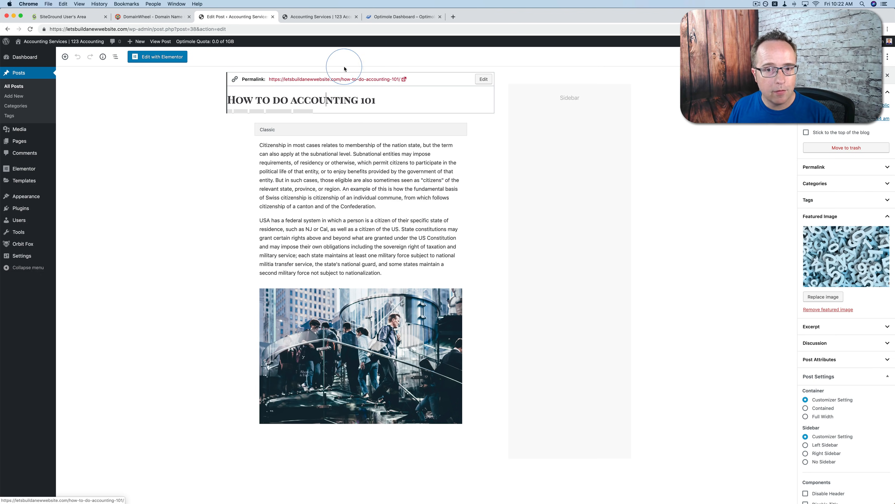
left_click(405, 81)
left_click(328, 22)
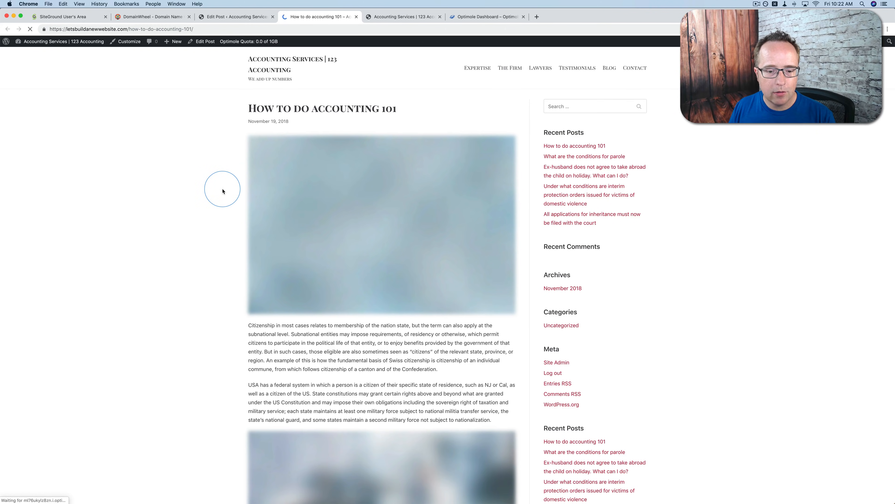
scroll(222, 191, "down", 2)
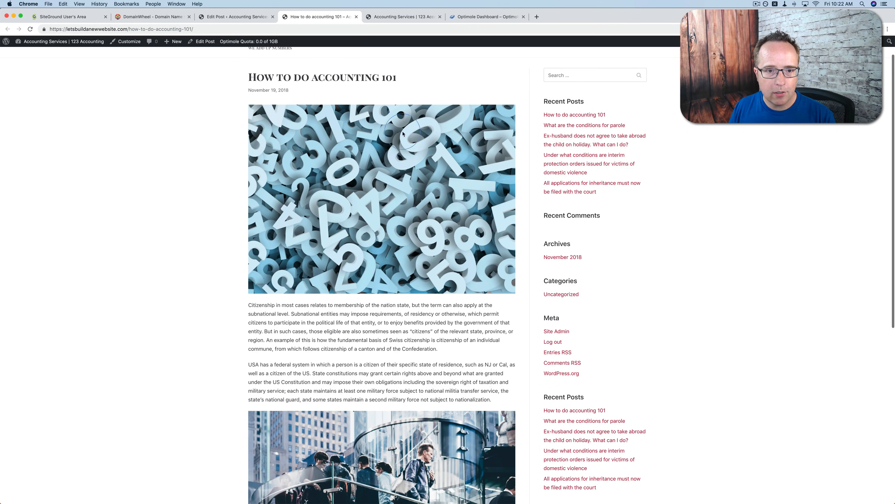
scroll(353, 211, "down", 7)
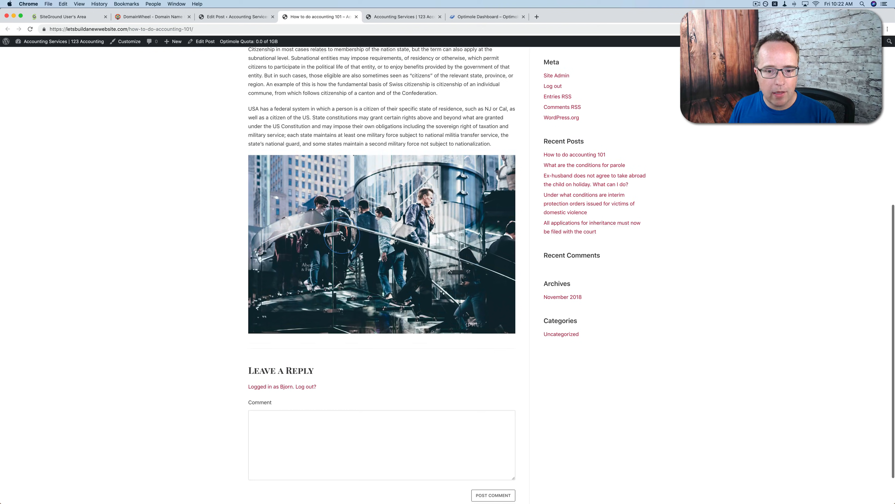
scroll(372, 223, "up", 8)
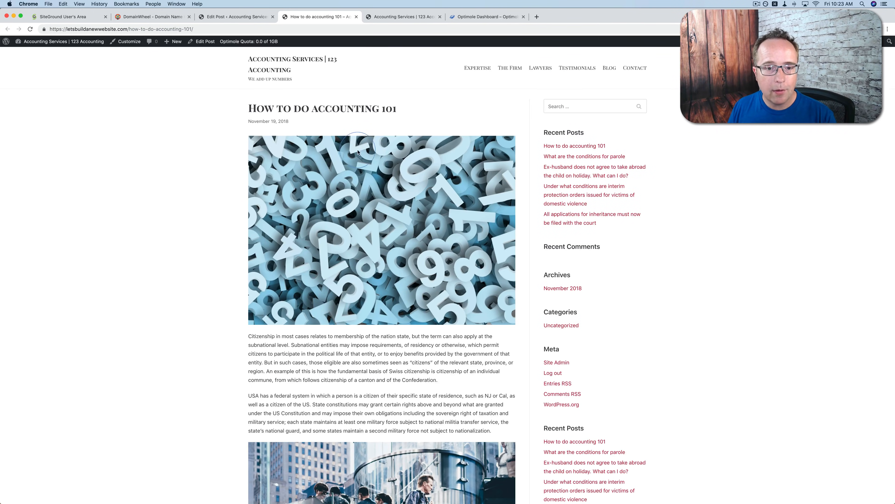
left_click(356, 17)
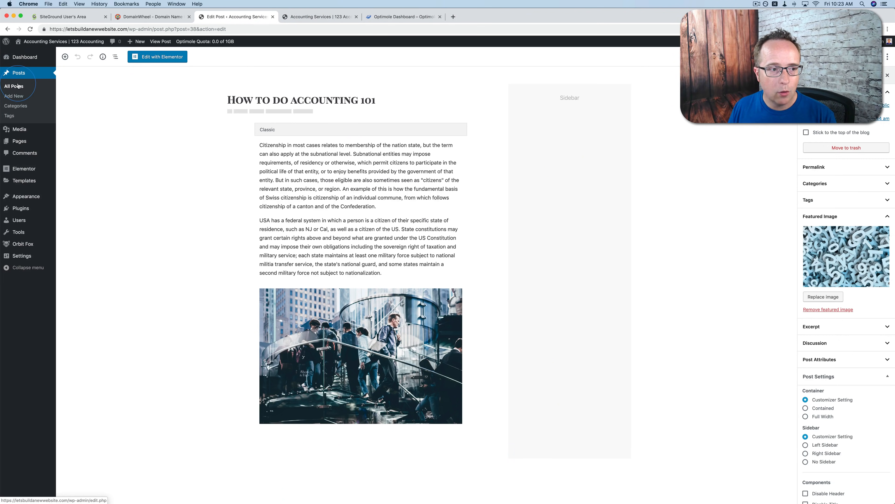
Open a blank new post from the posts list and glance at the site's front page
left_click(7, 90)
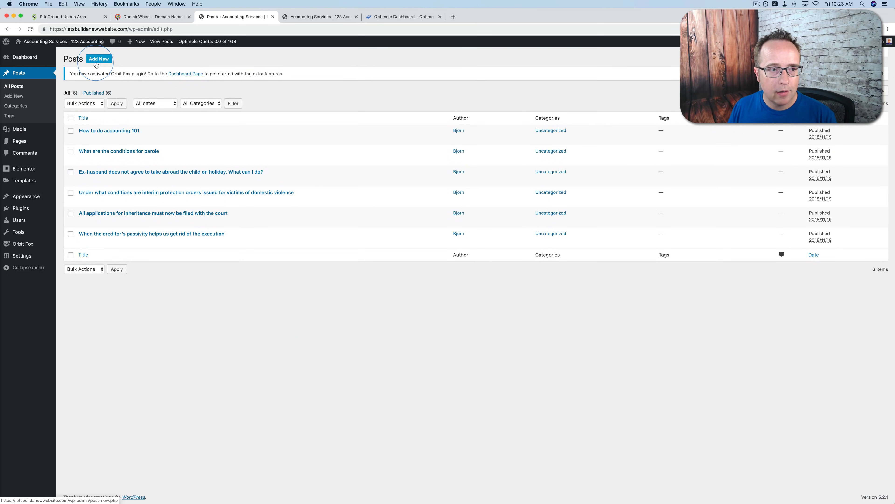
left_click(99, 60)
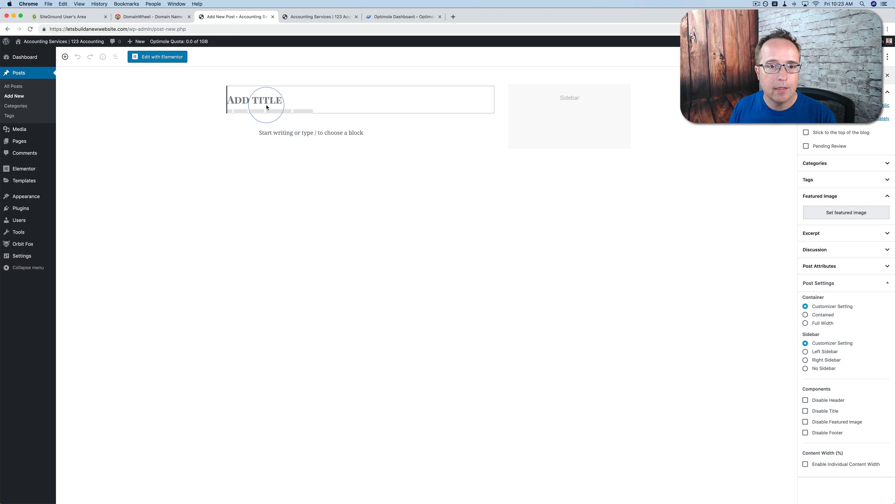
left_click(315, 19)
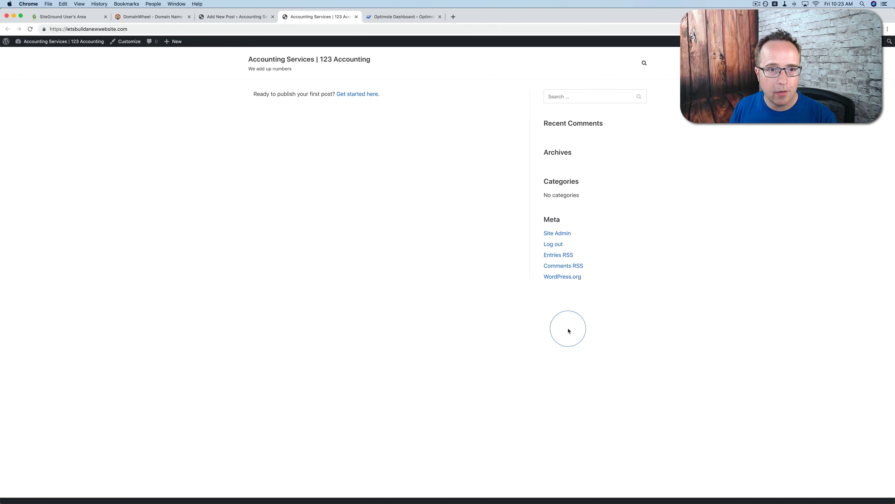
left_click(233, 16)
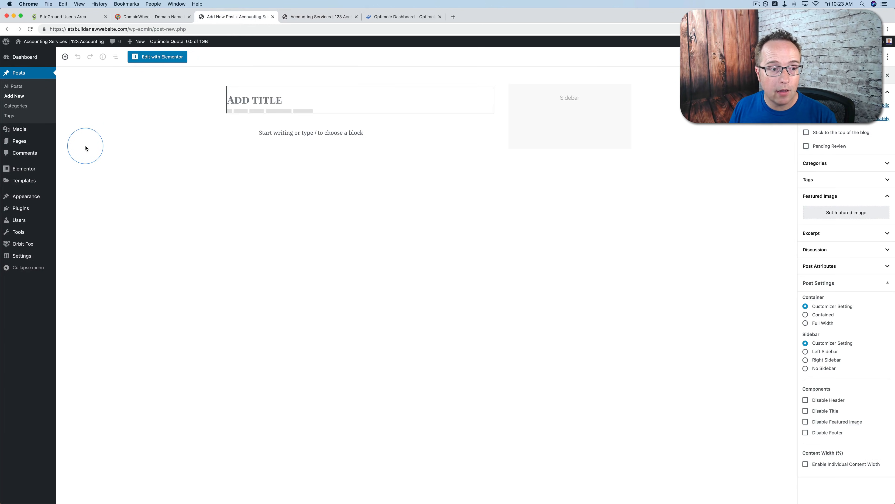
Open the Widgets settings and examine the Search, Recent Posts and Recent Comments widgets in the Sidebar area
mouse_move(28, 196)
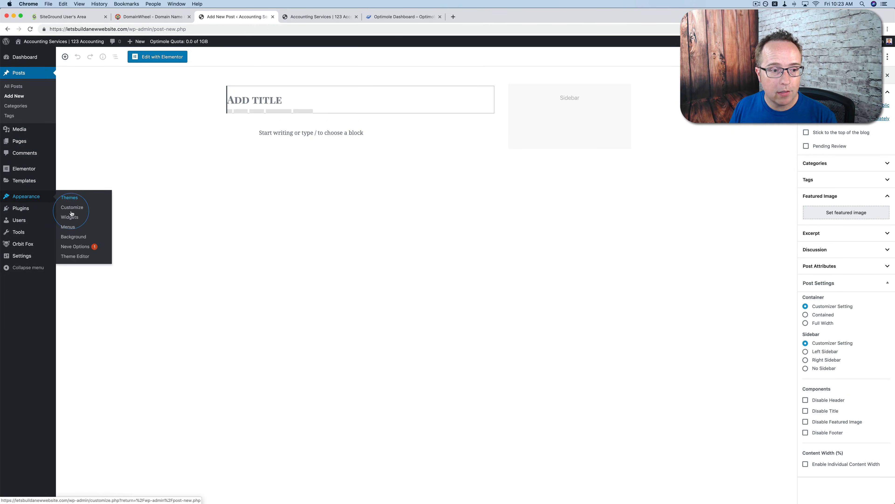
left_click(66, 219)
scroll(173, 150, "down", 1)
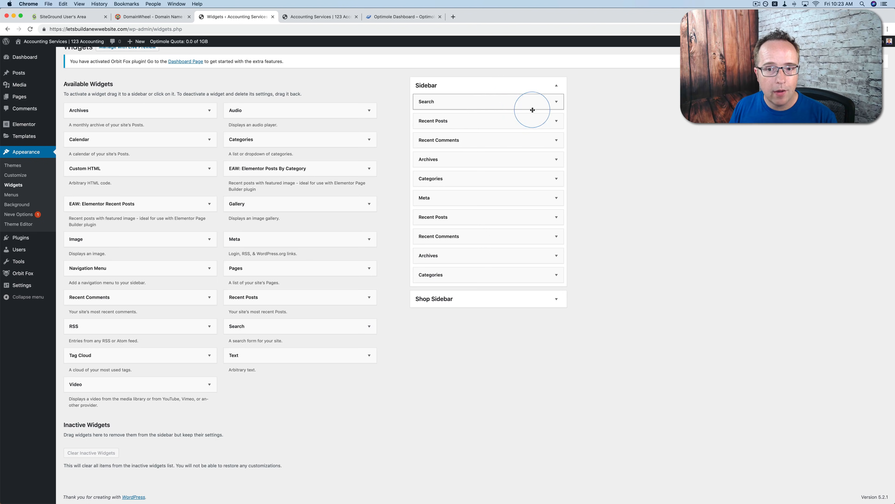
left_click(557, 102)
left_click(557, 105)
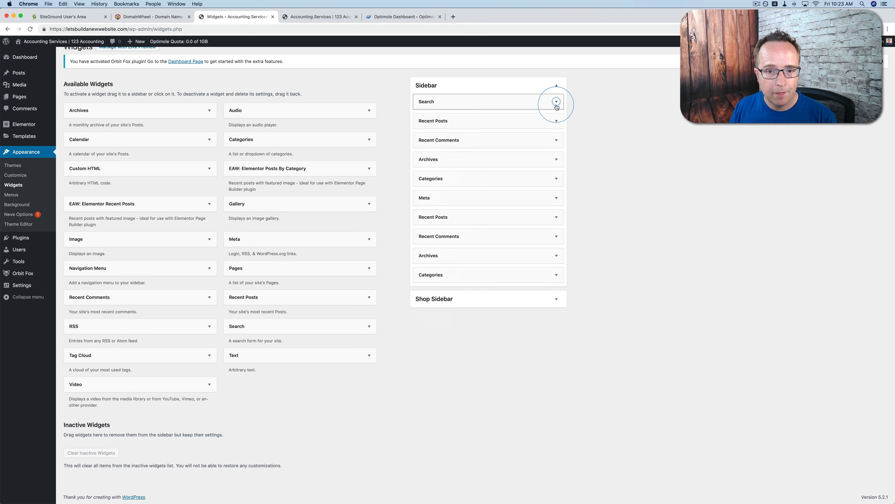
left_click(556, 121)
left_click(556, 121)
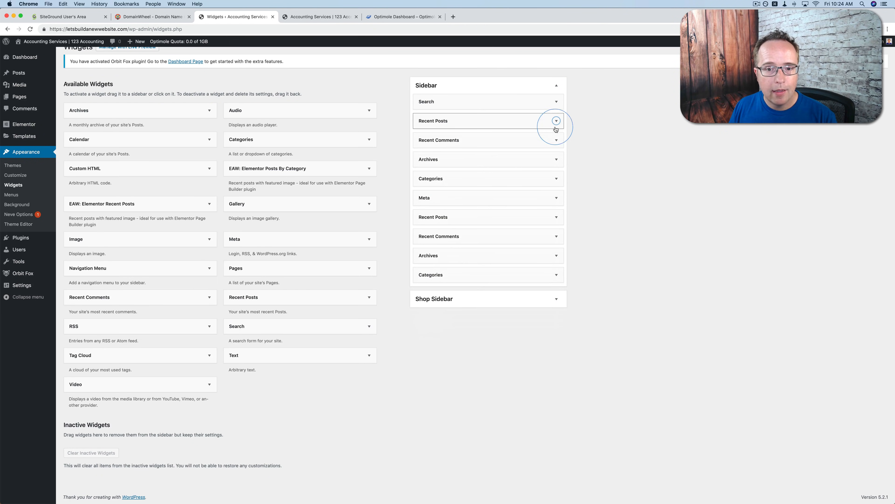
left_click(555, 140)
left_click(555, 140)
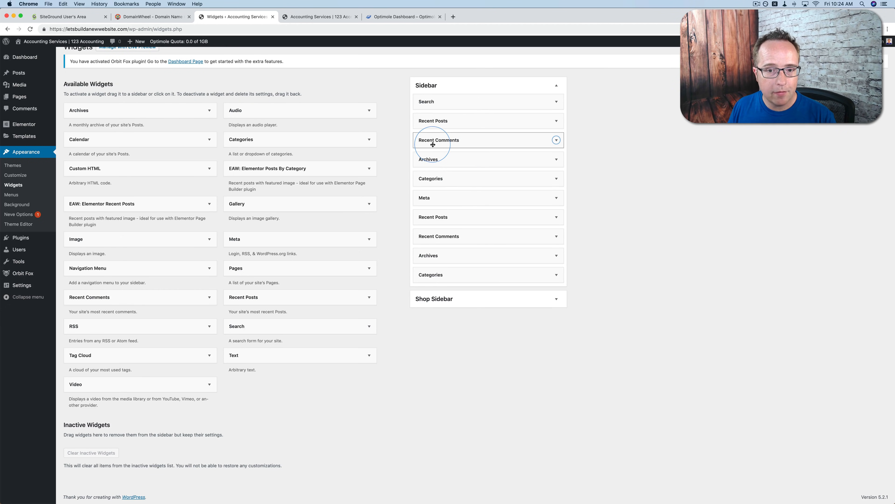
Move the Sidebar's first Recent Comments widget to Inactive Widgets and replace the first Recent Posts widget with EAW: Elementor Posts By Category
left_click_drag(433, 143, 108, 443)
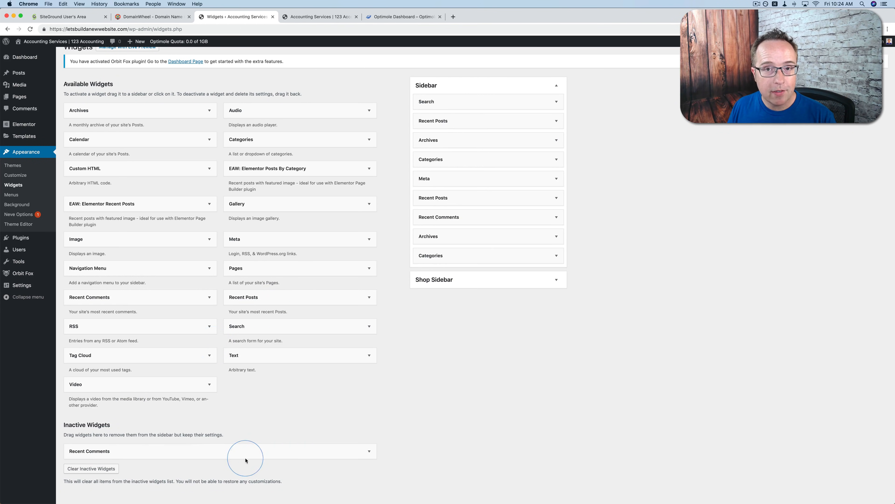
left_click(556, 120)
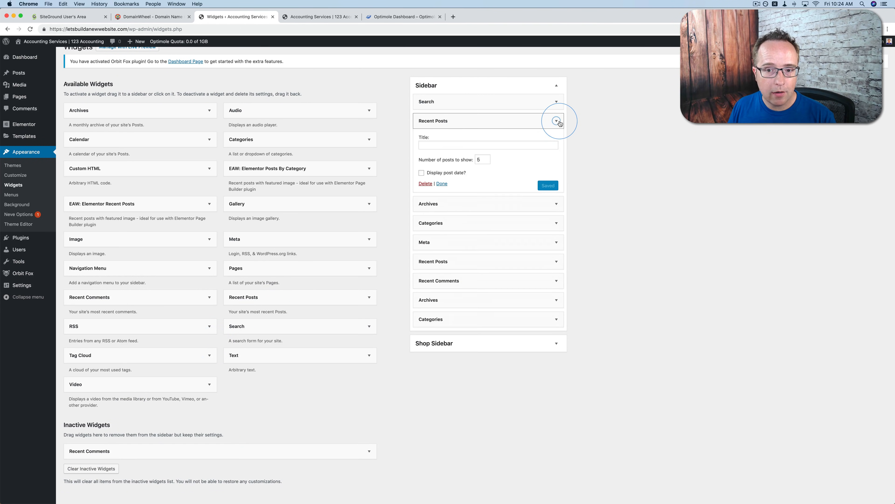
left_click(425, 184)
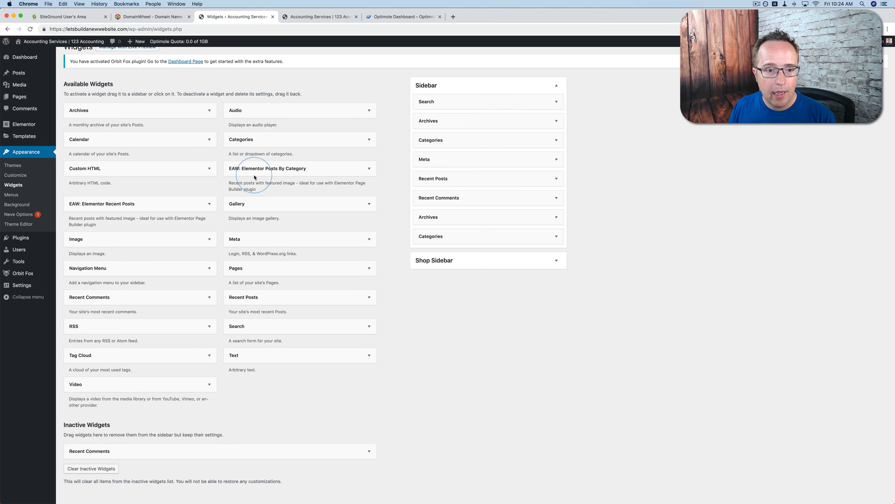
left_click_drag(254, 177, 492, 127)
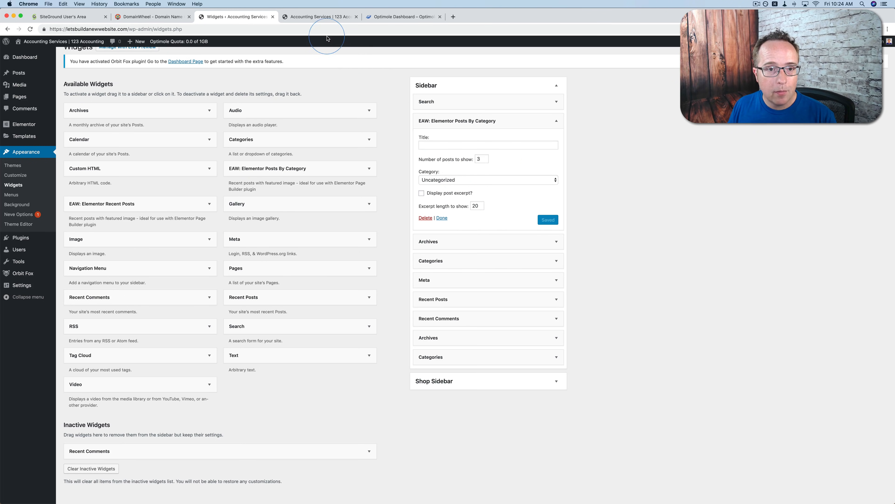
Reload the site's front page and examine the imported starter design and its editing options
left_click(301, 17)
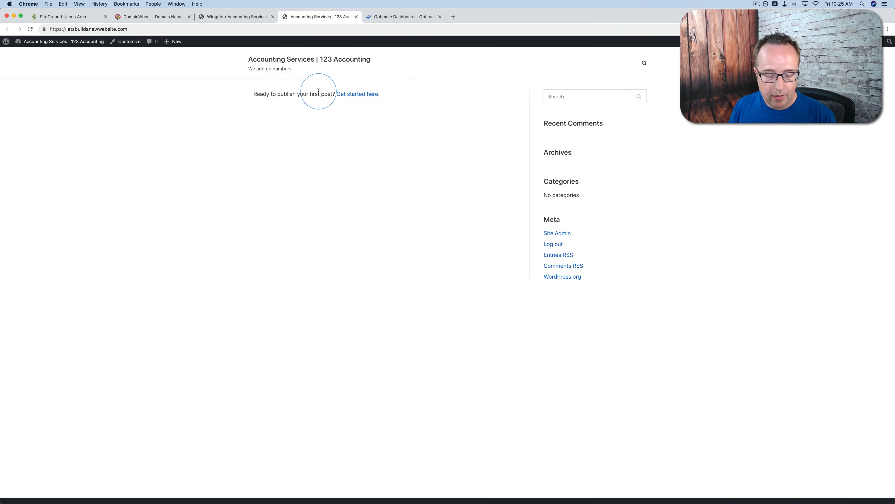
key("super+r")
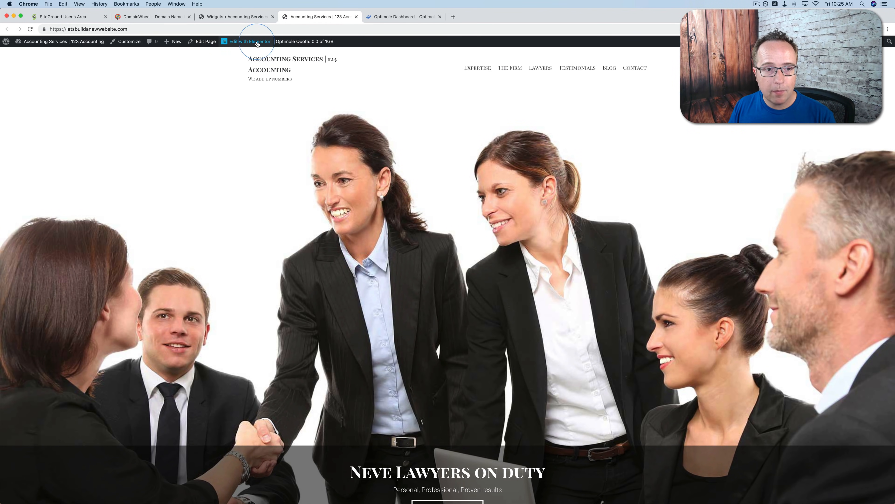
Open the Home front page for editing with Elementor from the Pages list, and compare it with the Elementor option on the live site
left_click(223, 17)
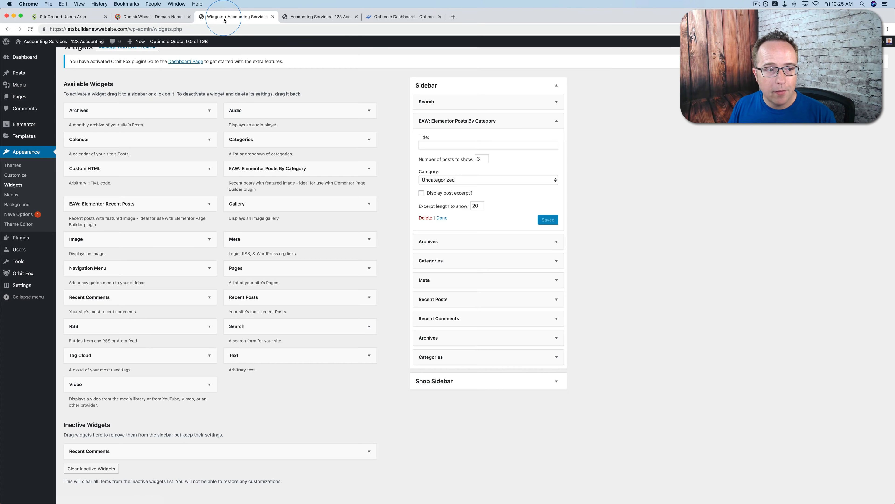
left_click(19, 96)
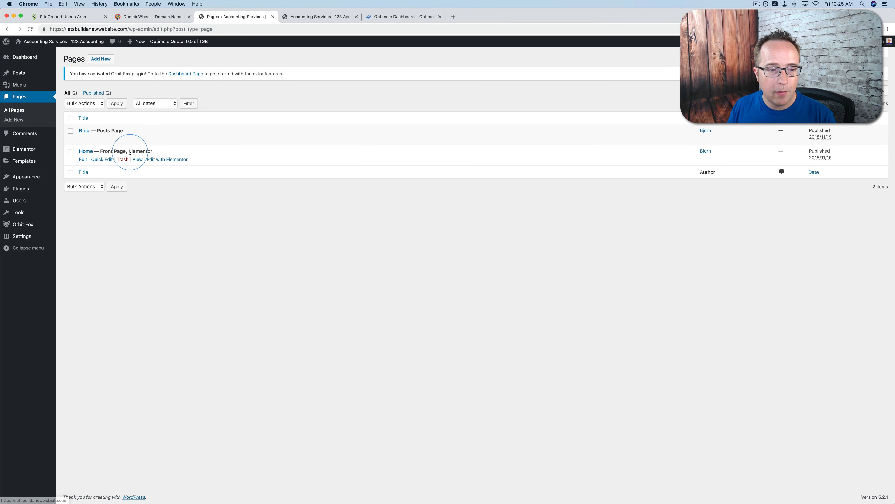
left_click(163, 159)
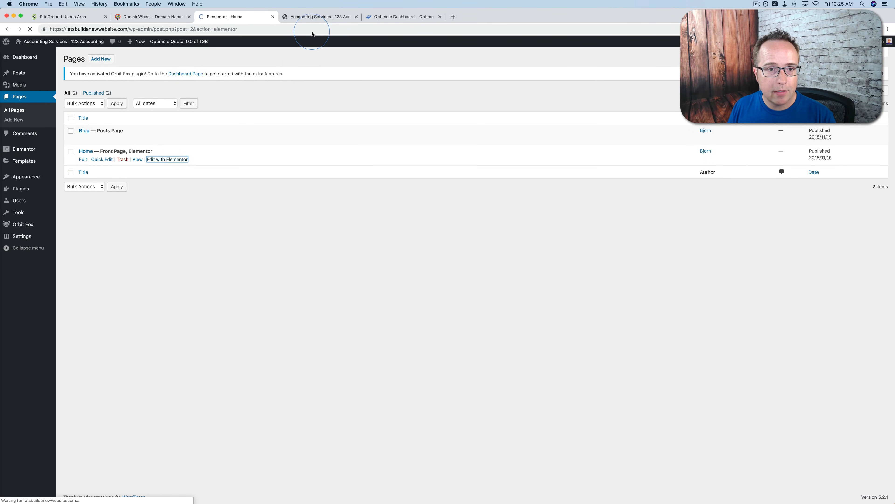
left_click(310, 17)
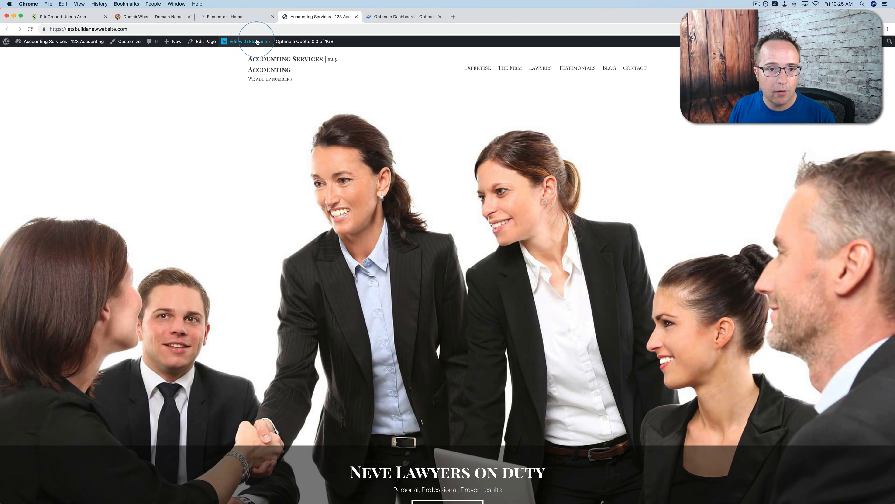
left_click(232, 17)
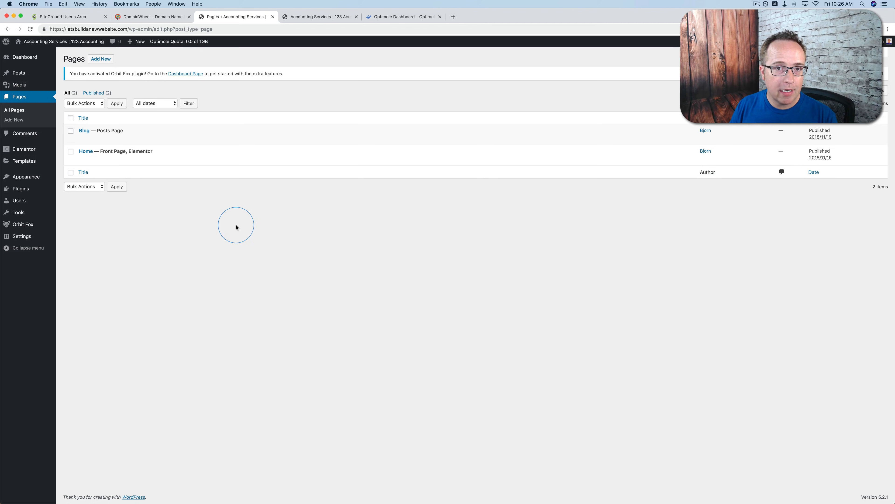
Open the site's theme Customizer
mouse_move(25, 176)
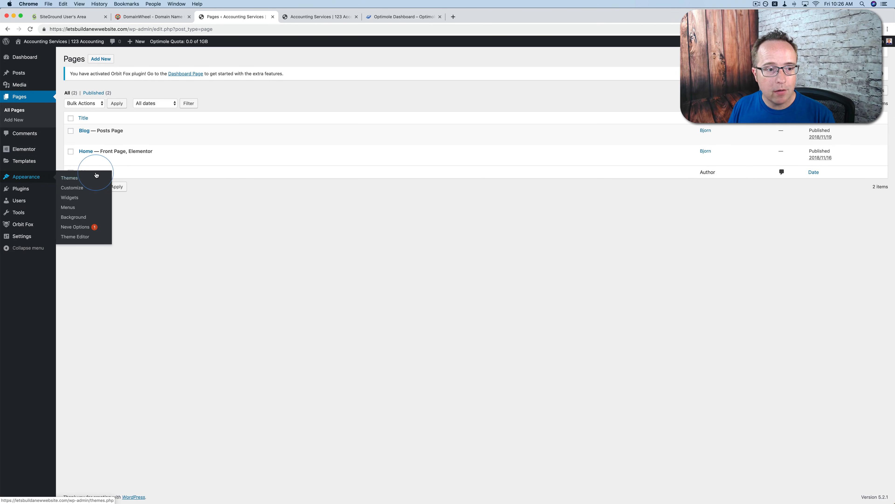
left_click(77, 189)
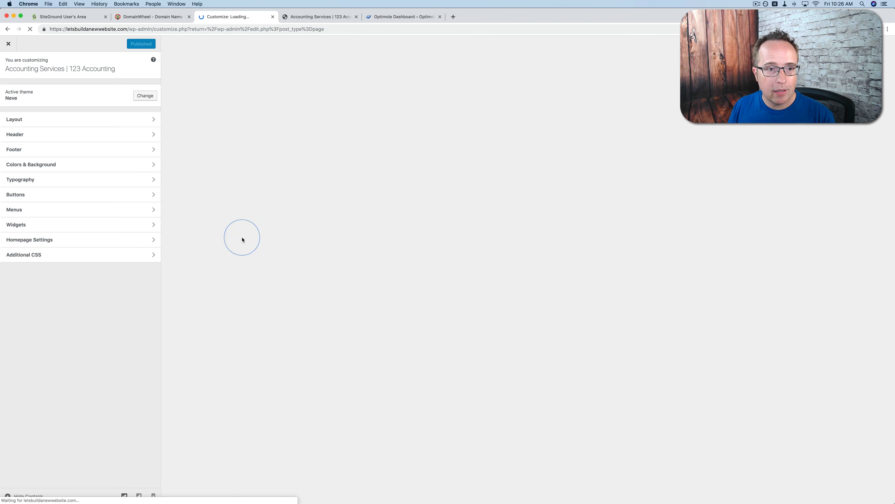
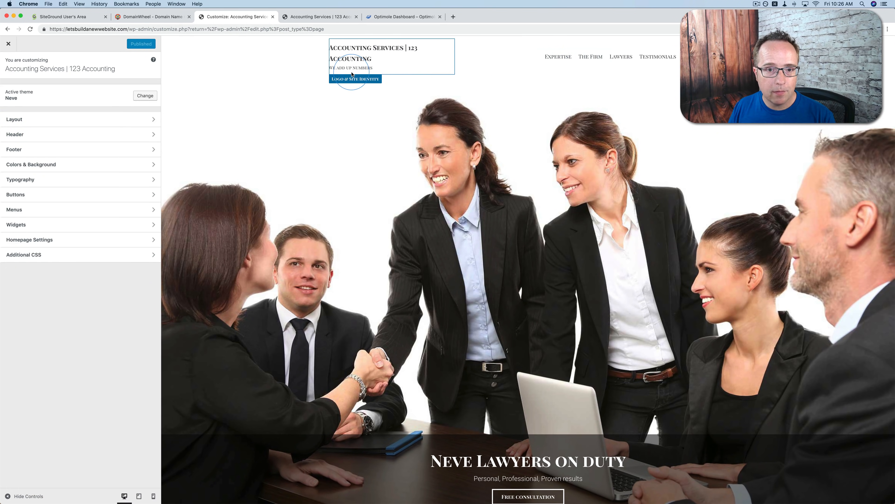
Turn off the display of the site tagline and site title in the header's Logo & Site Identity settings
left_click(28, 134)
left_click(30, 90)
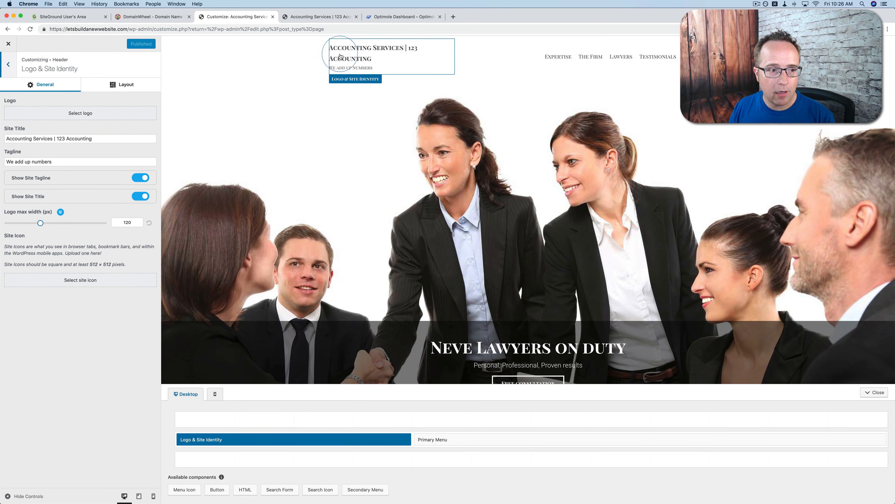
left_click_drag(92, 138, 10, 139)
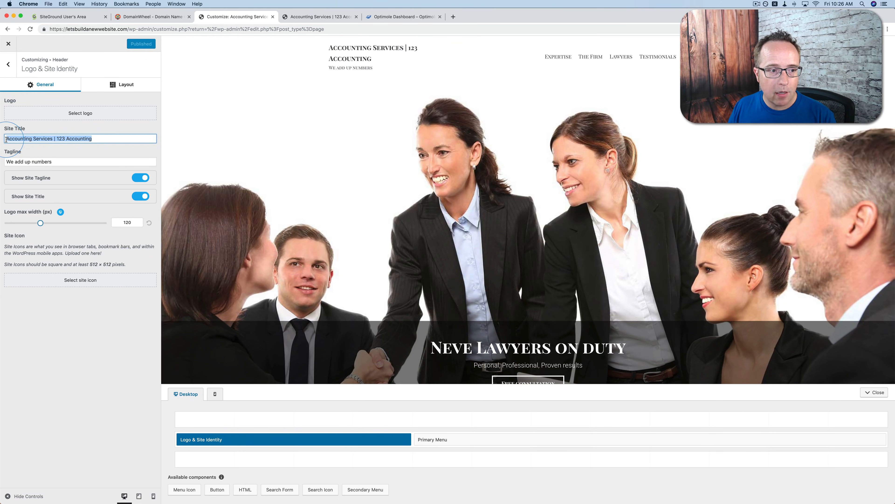
left_click_drag(51, 161, 3, 165)
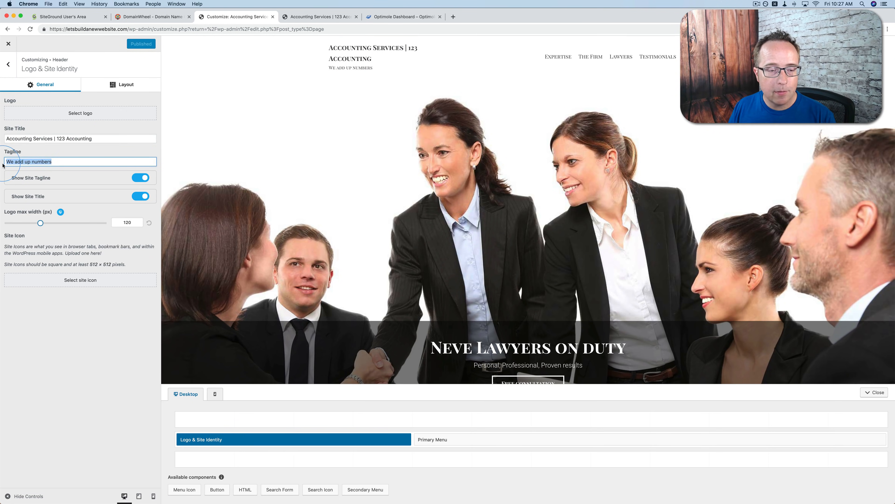
left_click(143, 180)
left_click(141, 196)
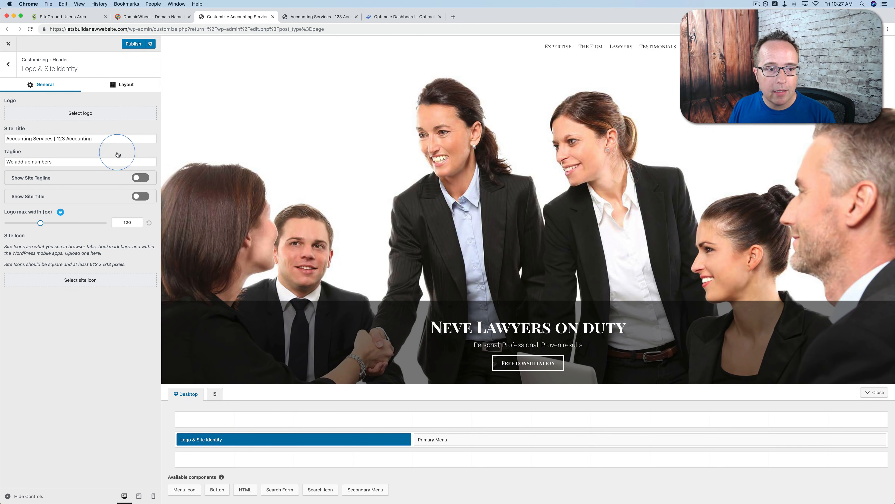
Upload accouting-logo.png from Downloads as the header logo without cropping, and set its maximum width to about 75 px
left_click(80, 113)
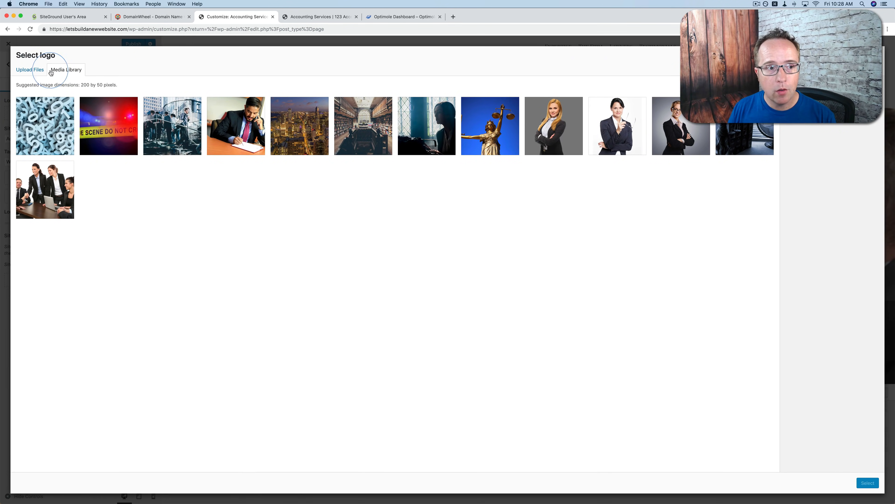
left_click(35, 70)
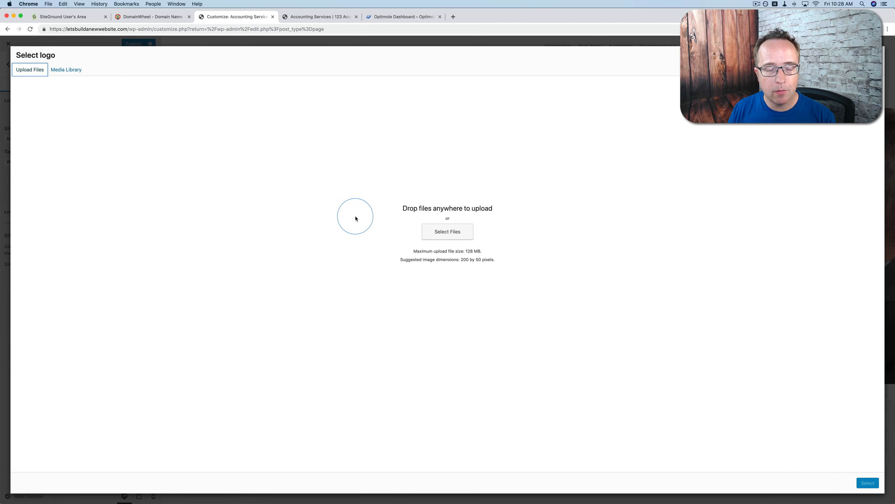
left_click(497, 212)
key("super+Tab")
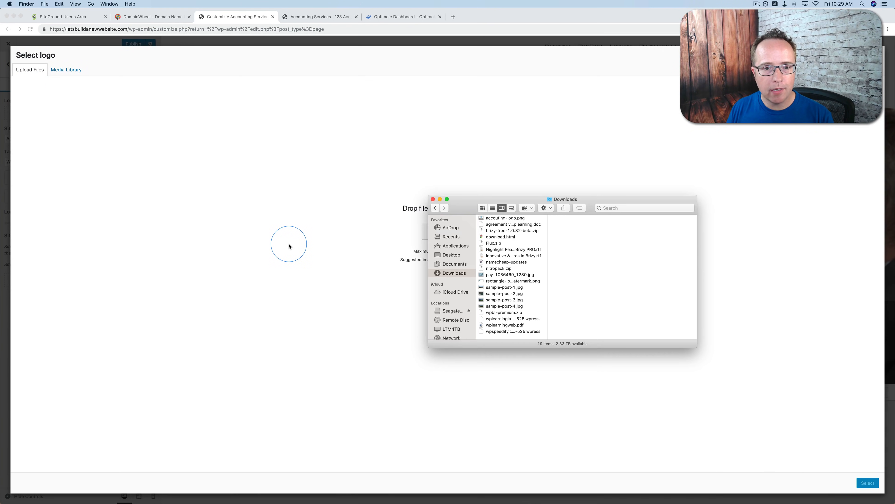
left_click_drag(481, 219, 379, 179)
left_click(39, 136)
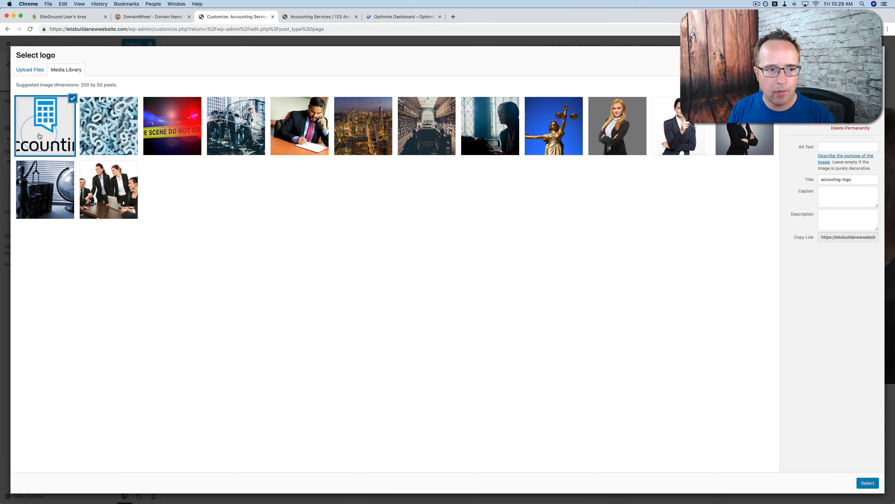
left_click(865, 479)
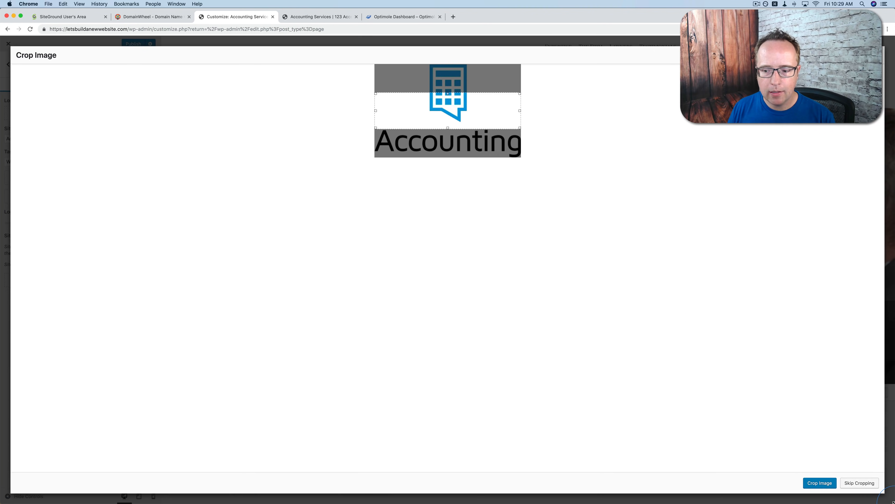
left_click(857, 484)
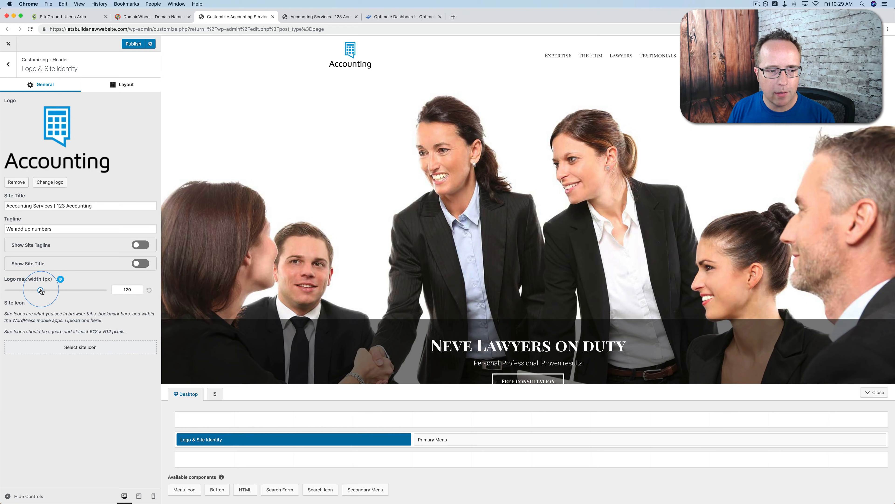
left_click_drag(41, 290, 28, 291)
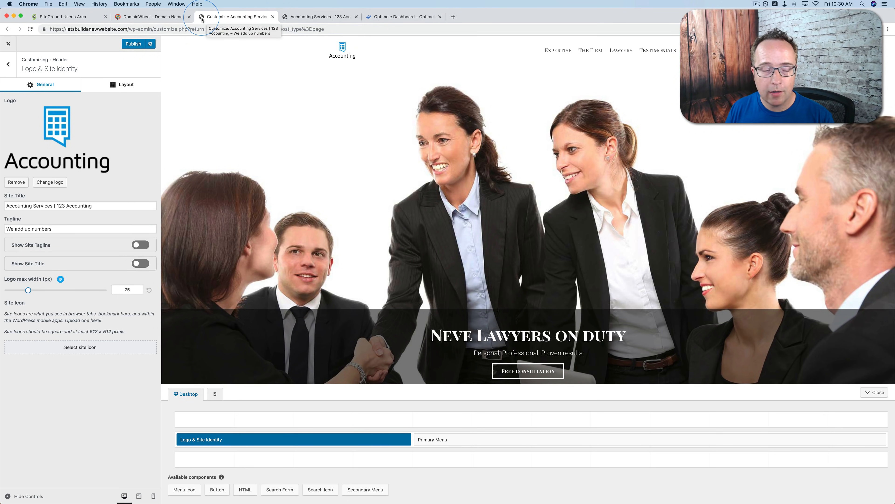
Upload site-icon.png from Downloads and select it as the site icon
left_click(64, 349)
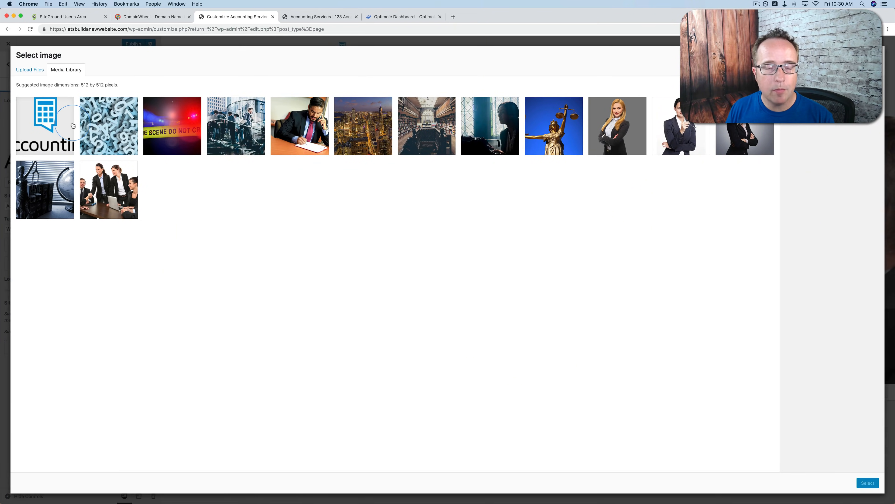
left_click(13, 111)
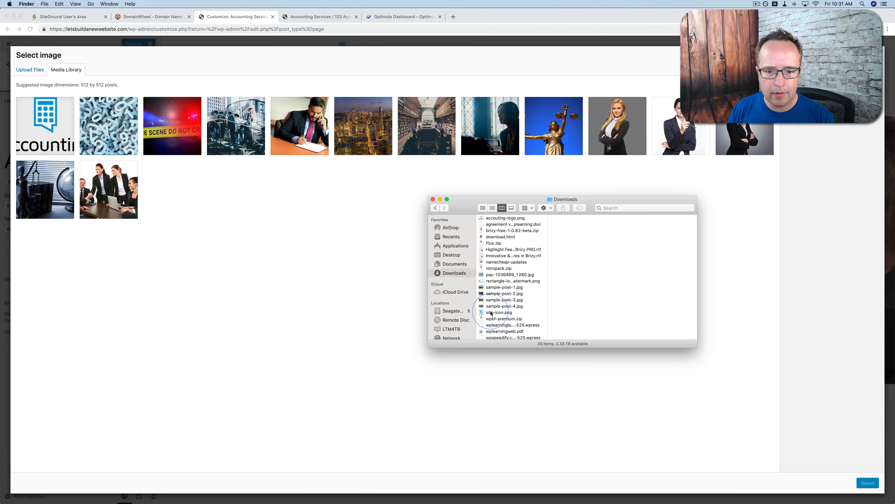
left_click_drag(491, 313, 320, 261)
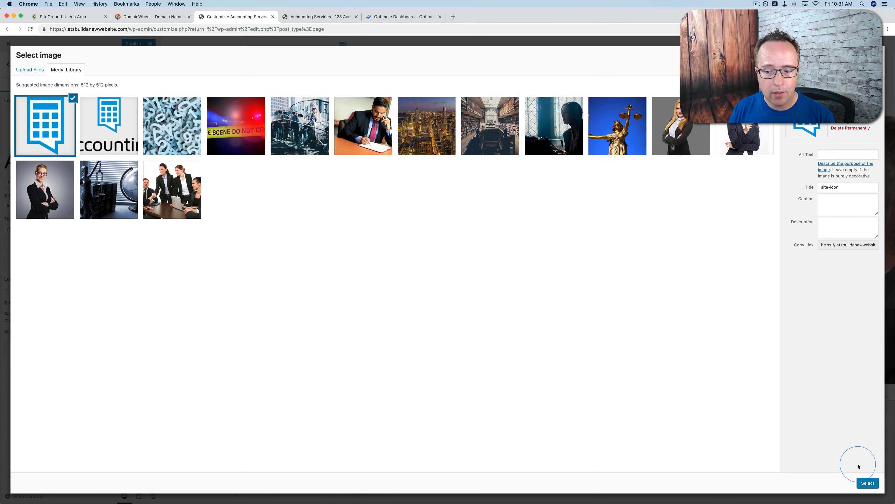
left_click(867, 482)
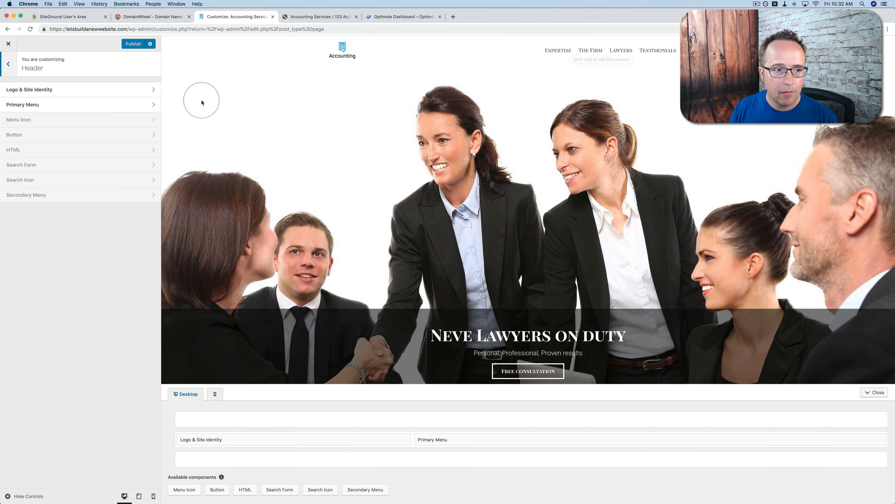
Try center and left alignment for the header's primary menu, and restore its right alignment
left_click(27, 108)
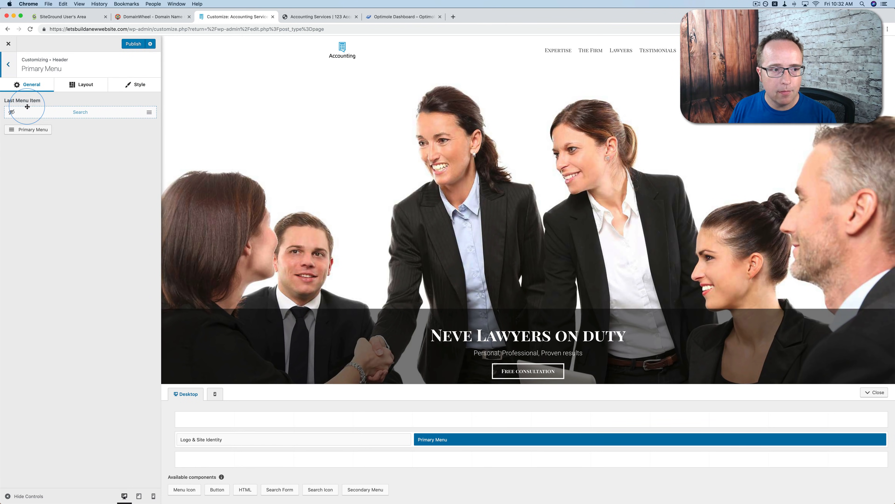
left_click(84, 86)
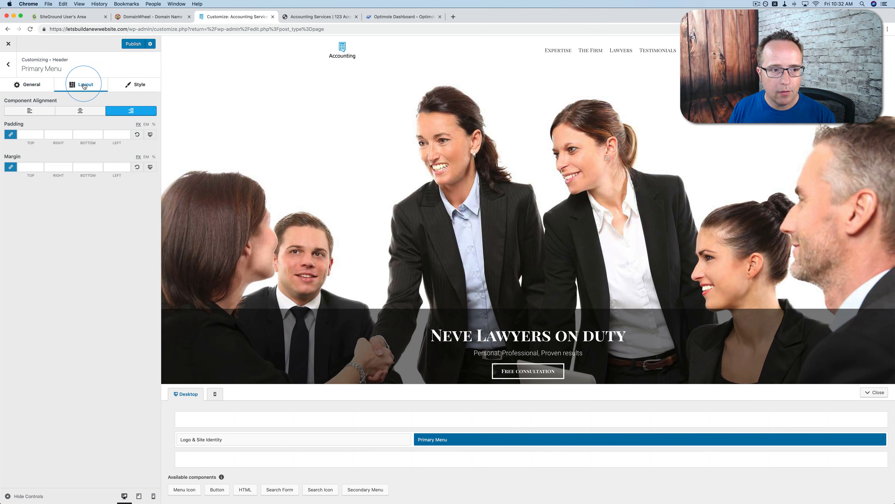
left_click(81, 113)
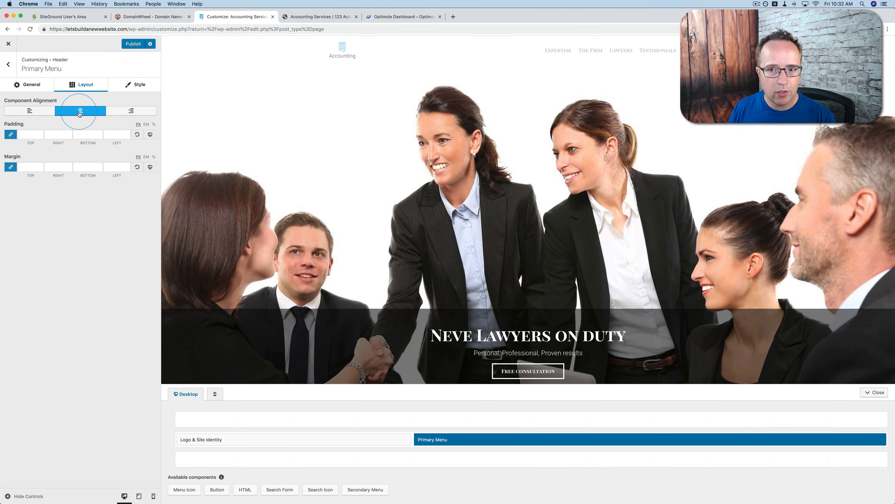
left_click(38, 114)
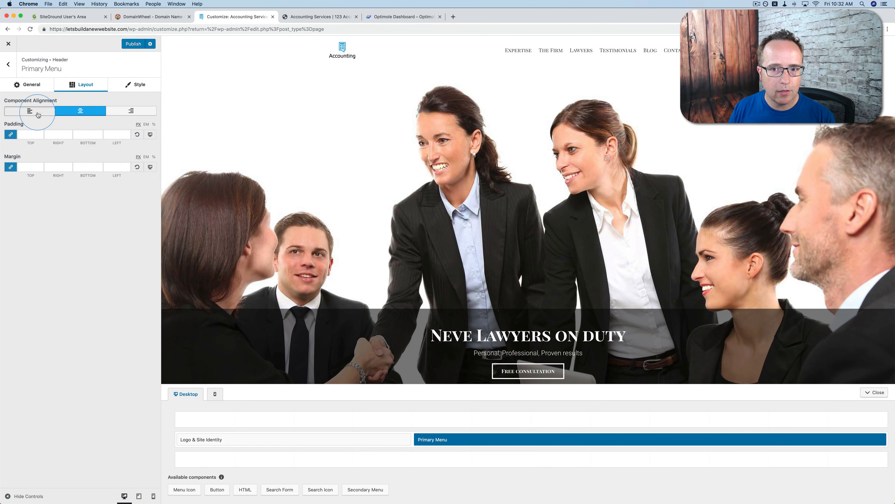
left_click(137, 111)
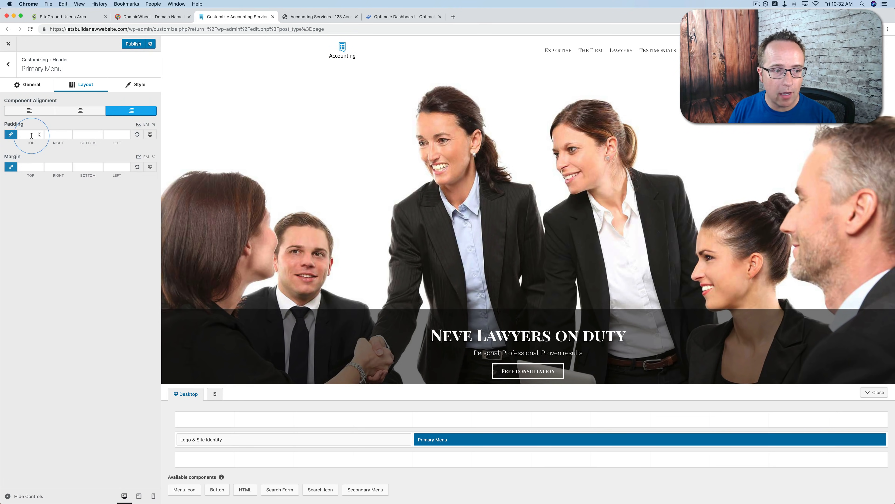
Try the filled-background skin for the primary menu and choose the skin with a line below the item
left_click(126, 87)
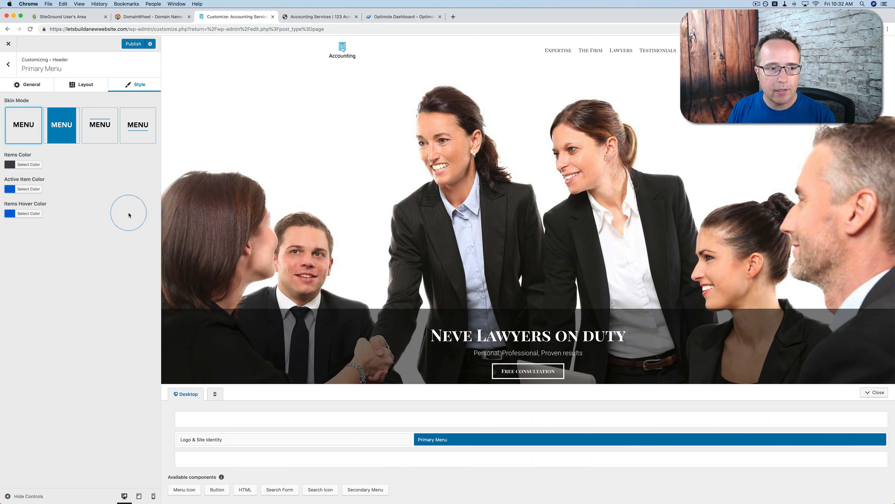
left_click(64, 133)
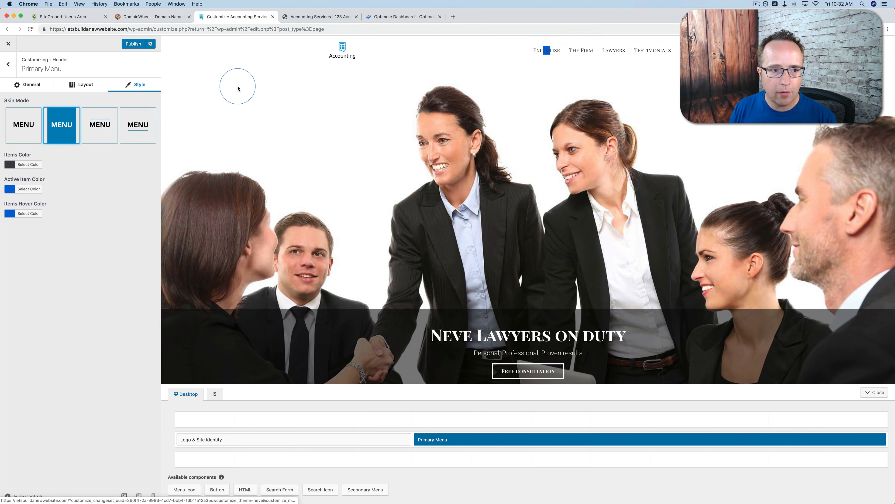
left_click(130, 133)
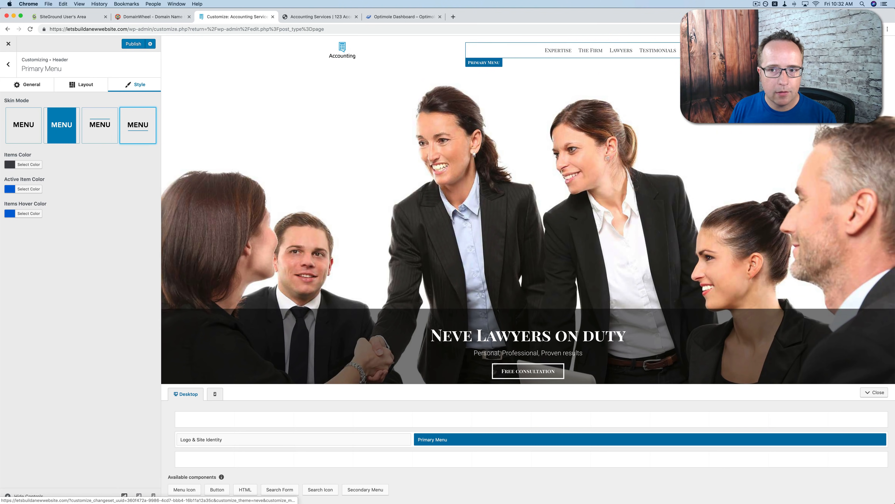
Set the primary menu's items color to the blue palette color #1e73be
left_click(28, 166)
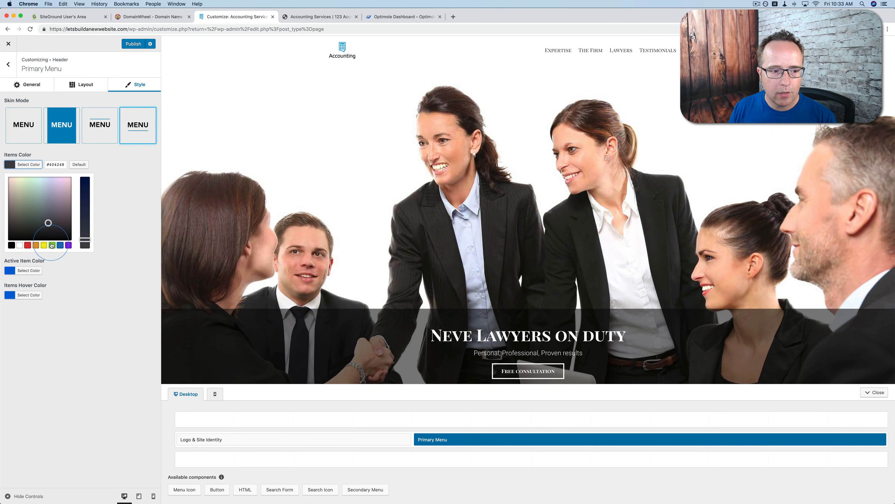
left_click(59, 245)
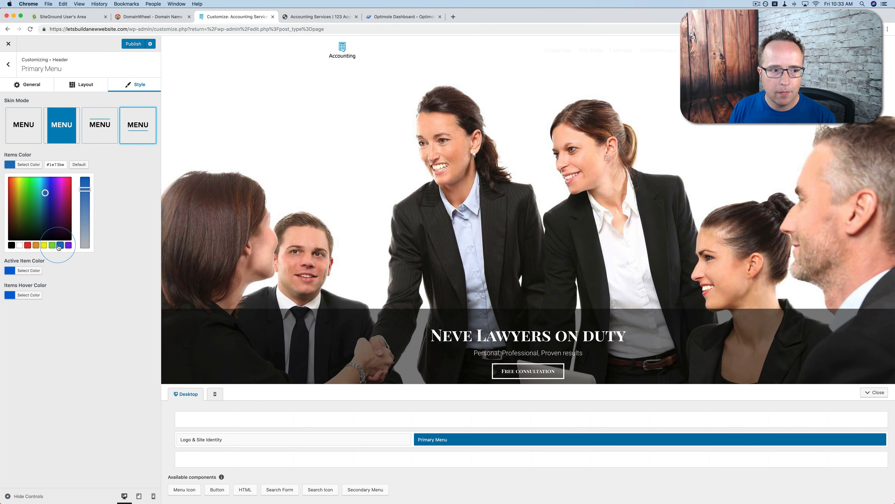
left_click(11, 151)
left_click(90, 166)
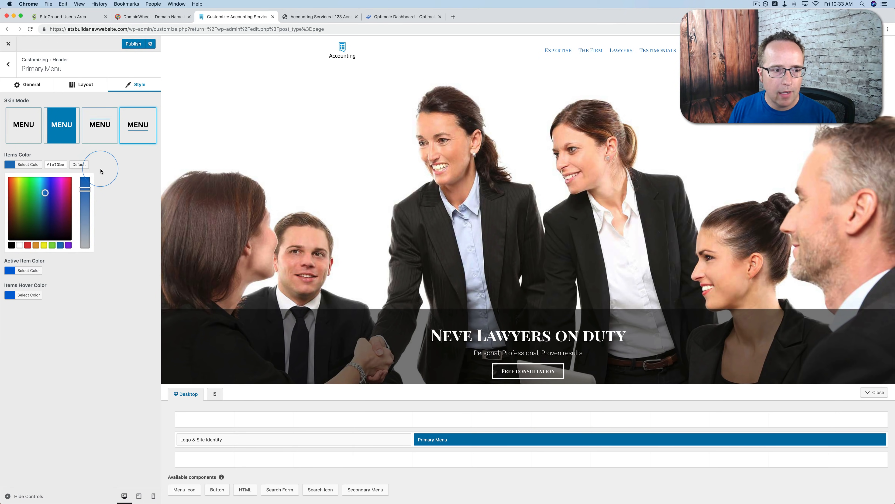
left_click(25, 166)
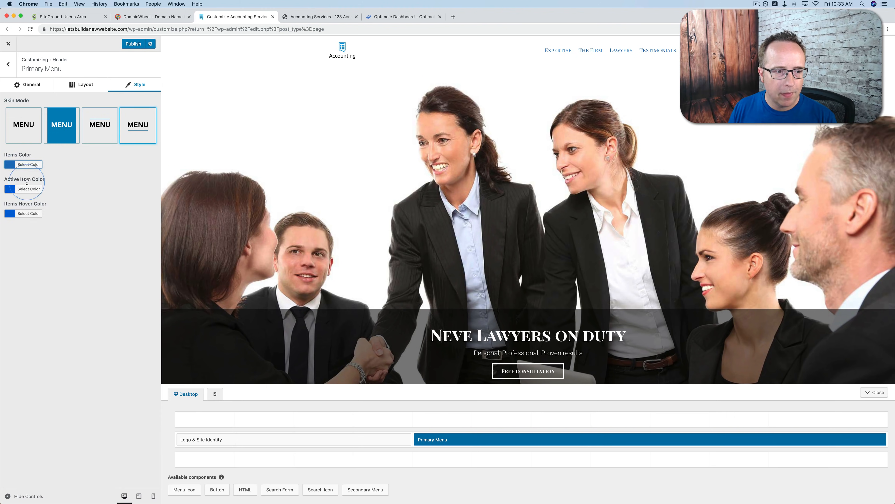
Set the primary menu's active item color to the green palette color #81d742
left_click(27, 189)
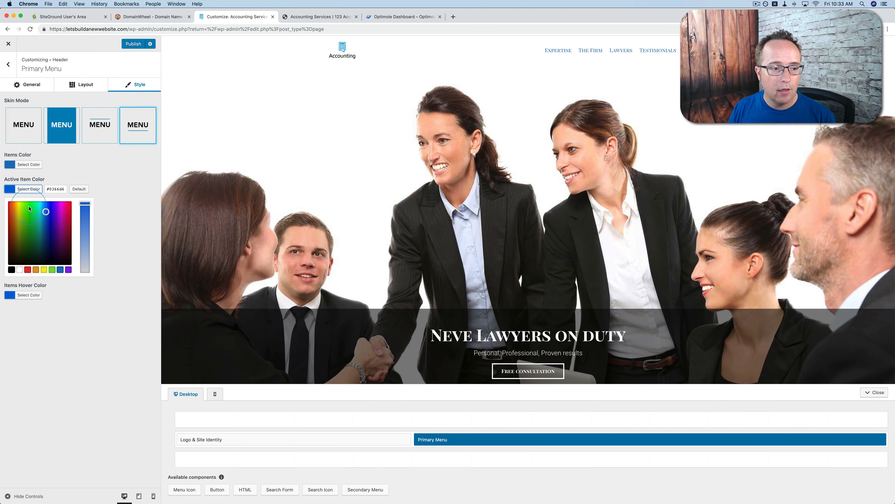
left_click(51, 270)
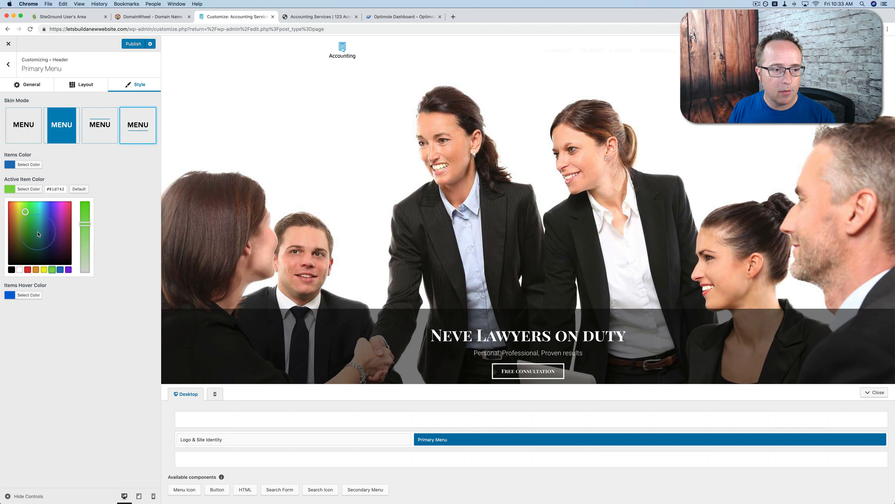
left_click(27, 188)
Set the primary menu's items hover color to the purple palette color #8224e3
left_click(29, 214)
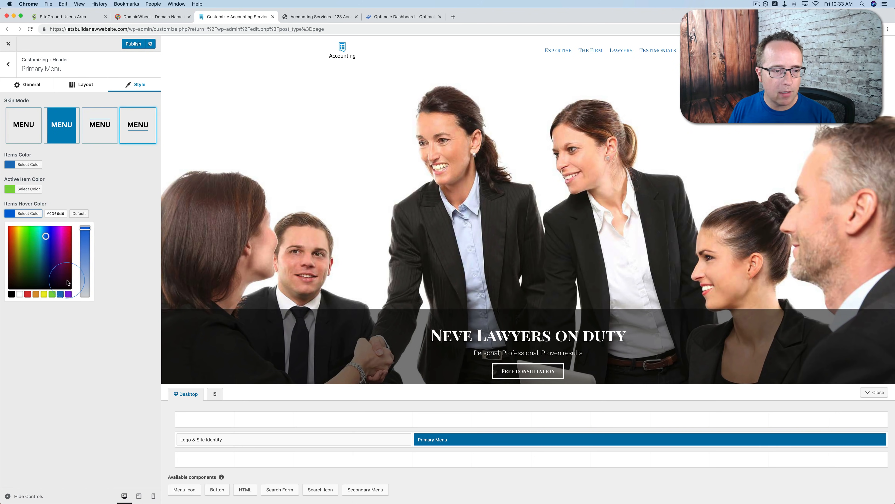
left_click(69, 293)
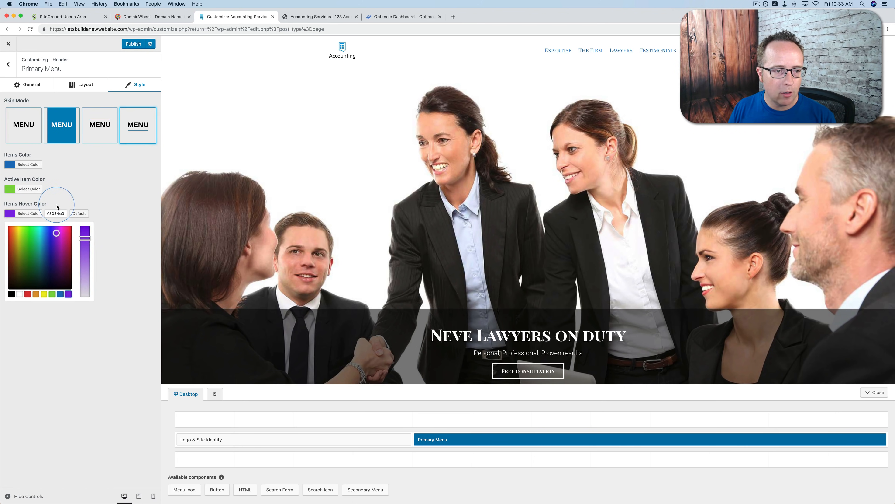
left_click(29, 213)
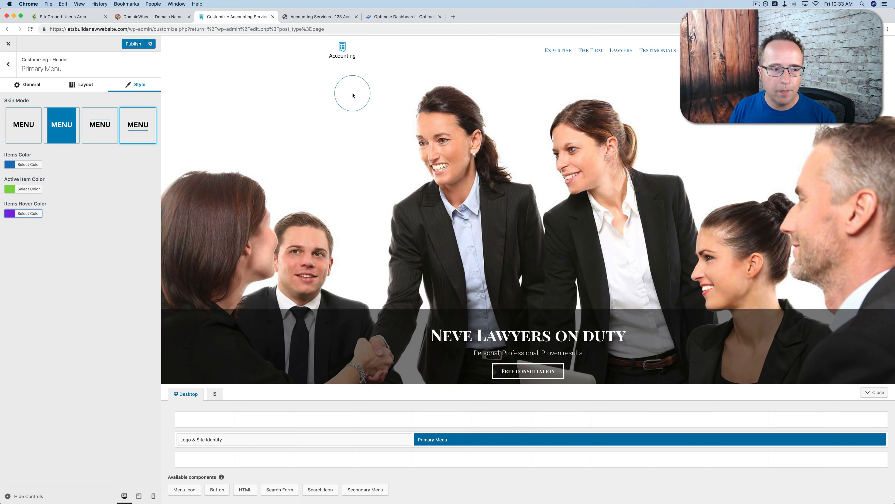
Set the primary menu's active item color to the purple palette color and return to the main customization sections
left_click(29, 190)
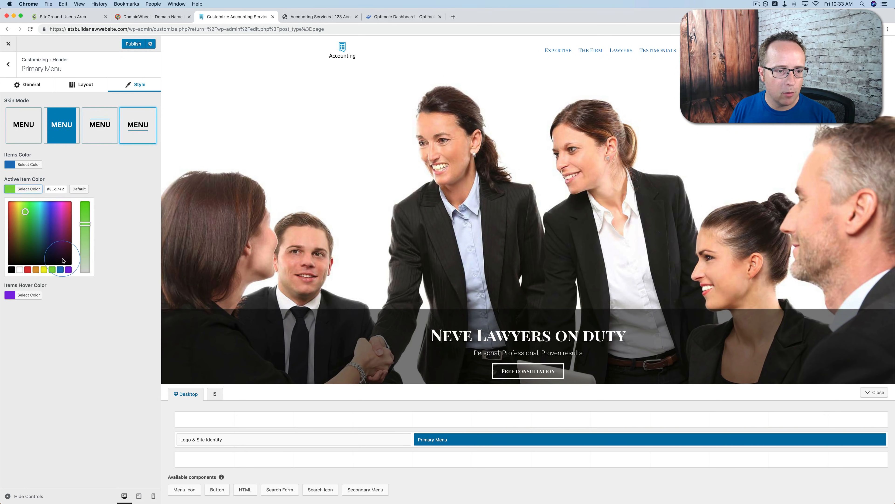
left_click(68, 270)
left_click(49, 177)
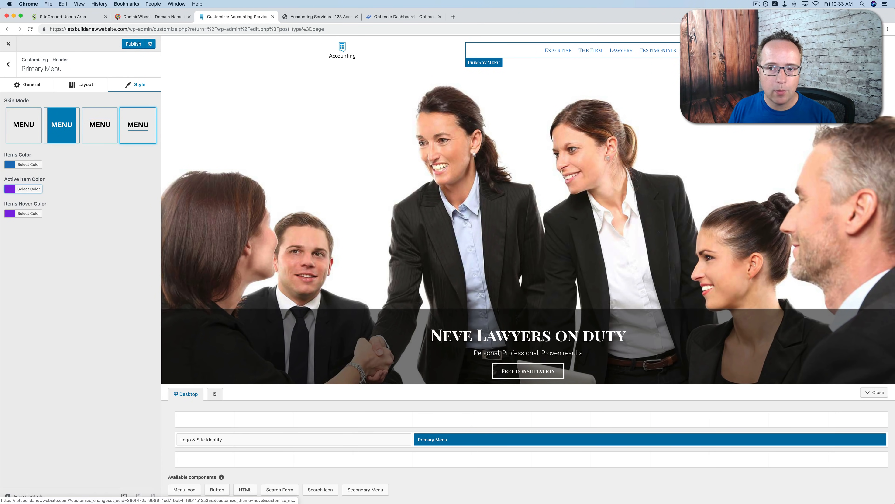
left_click(9, 64)
left_click(8, 65)
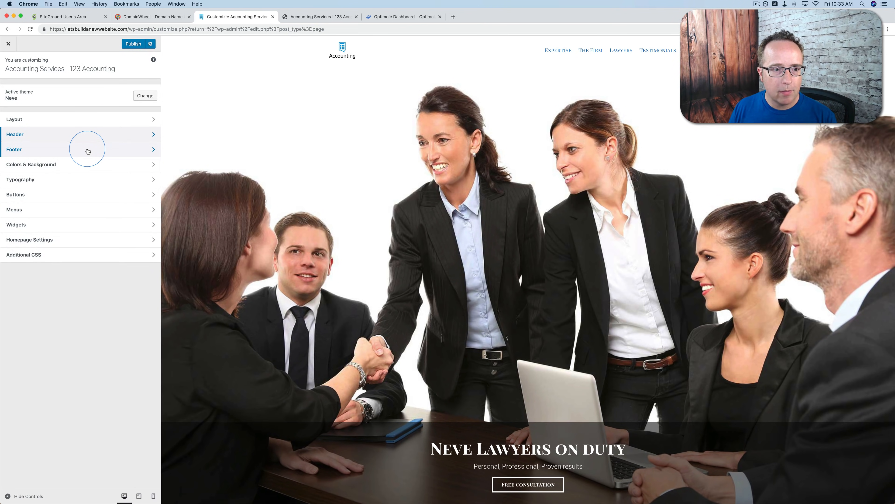
Open the Footer Menu component in the footer customization and go to its menu location assignment
left_click(110, 150)
scroll(287, 261, "down", 5)
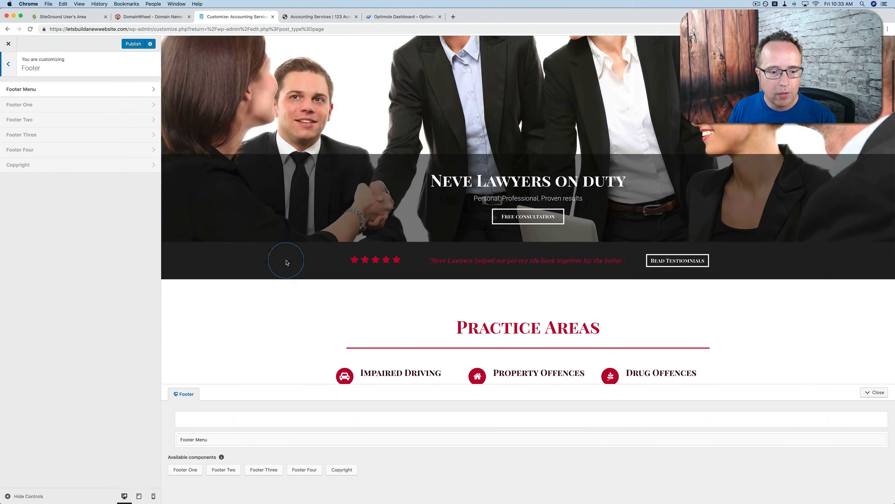
scroll(286, 261, "down", 15)
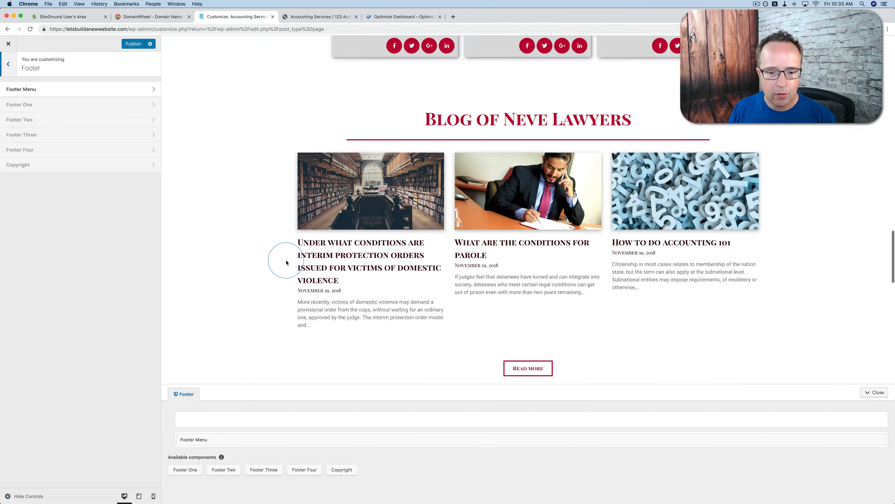
scroll(286, 262, "down", 15)
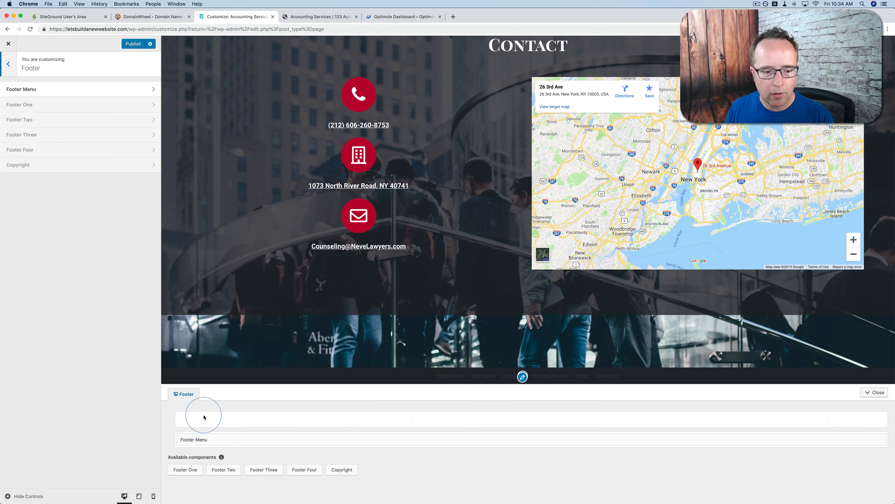
left_click(208, 440)
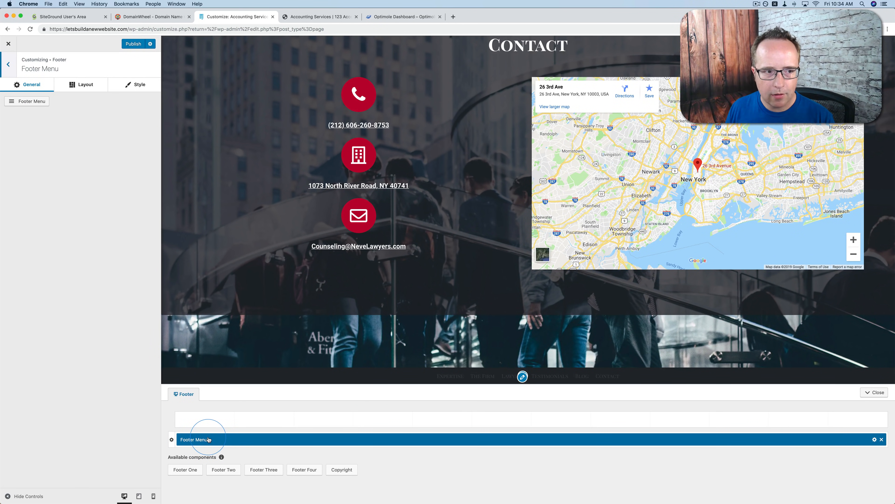
left_click(30, 102)
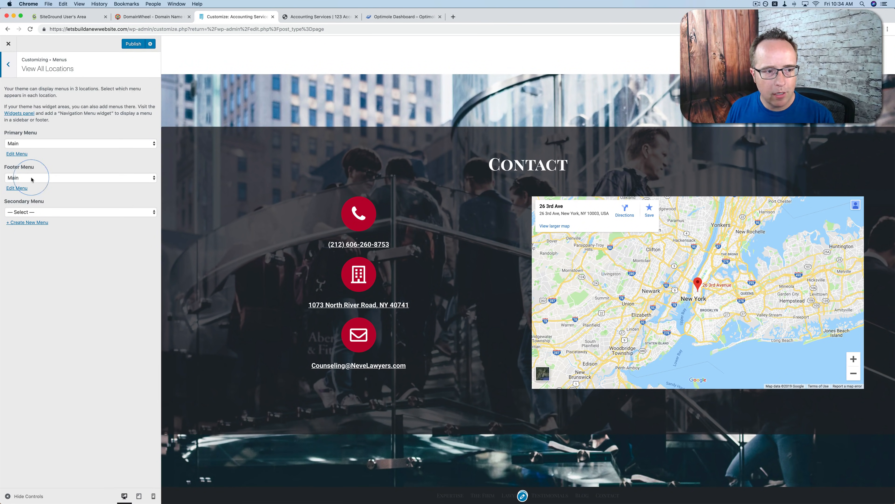
Check the menu choices for the Footer Menu location, keep Main selected, and return to the main customization sections
left_click(32, 179)
left_click(38, 160)
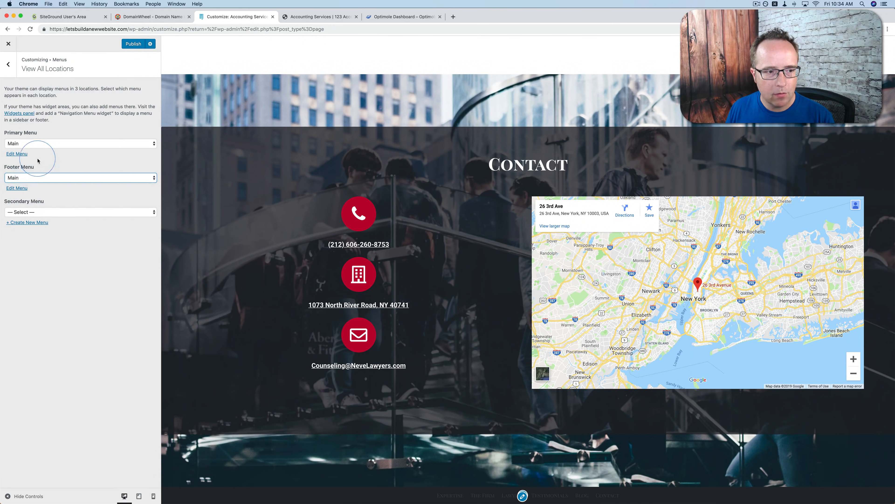
left_click(11, 66)
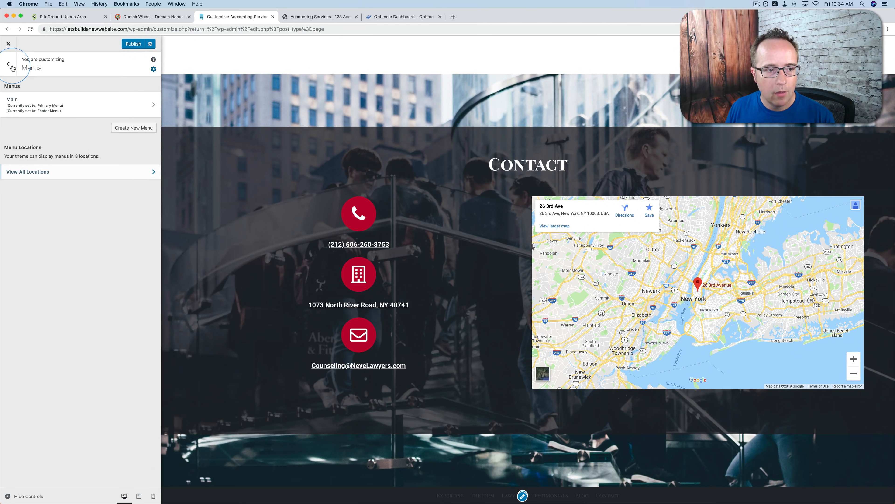
left_click(10, 66)
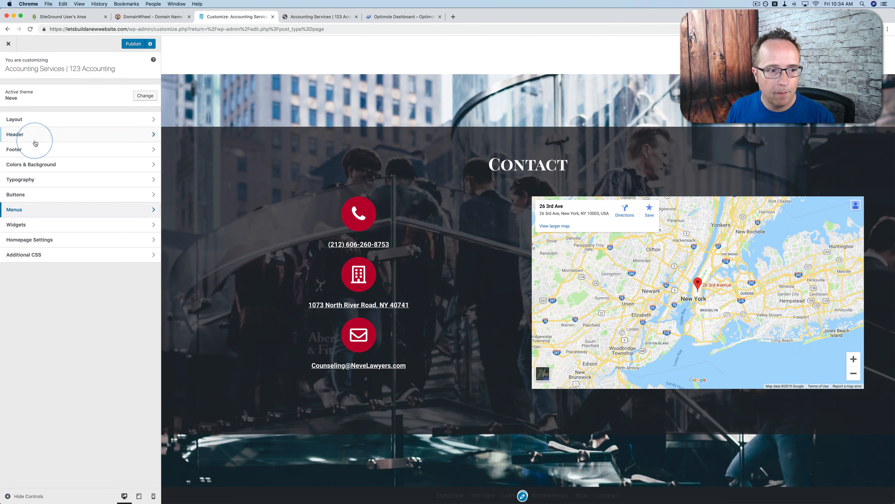
Try out the Footer One and Footer Two components in the footer's upper row and remove both again
left_click(33, 148)
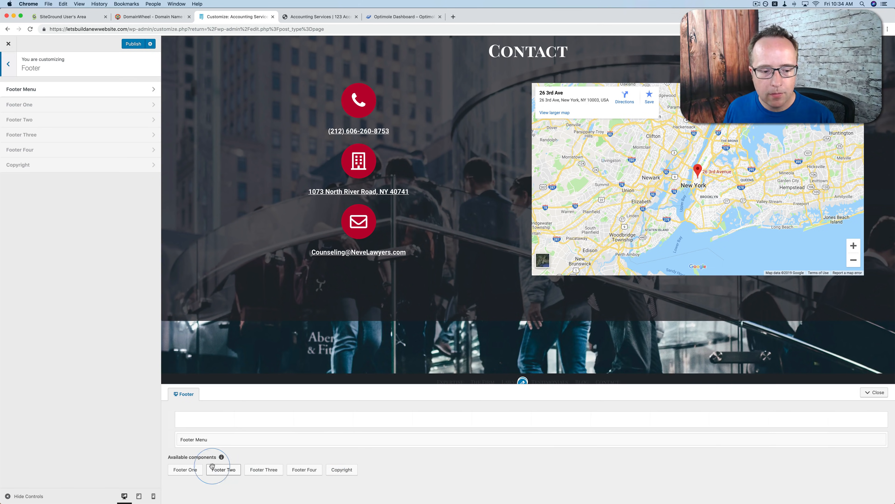
left_click_drag(177, 469, 199, 418)
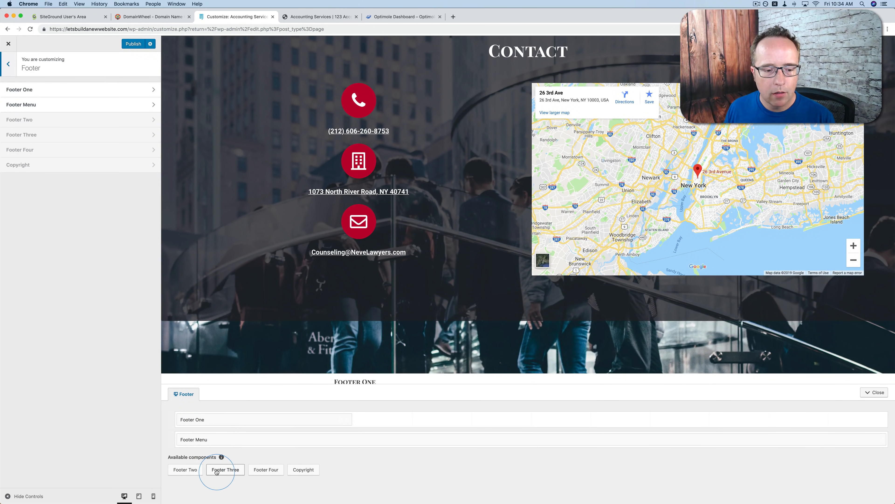
left_click_drag(216, 472, 384, 422)
scroll(398, 332, "down", 2)
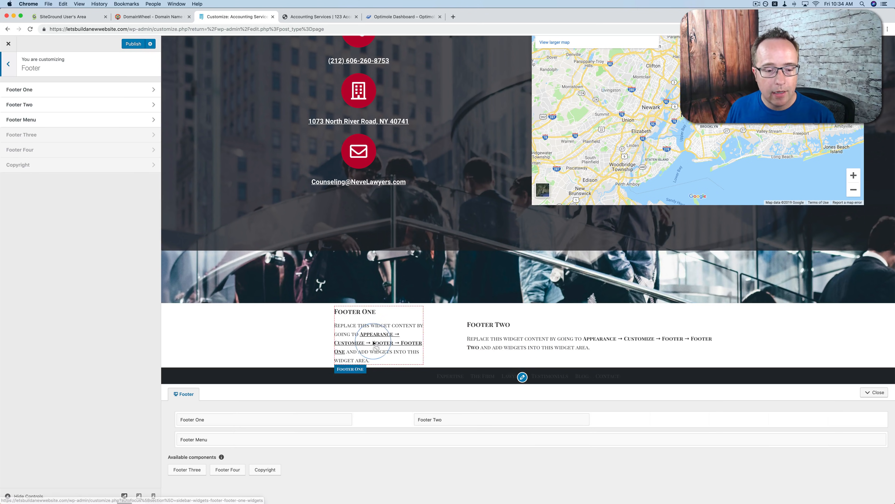
left_click(347, 420)
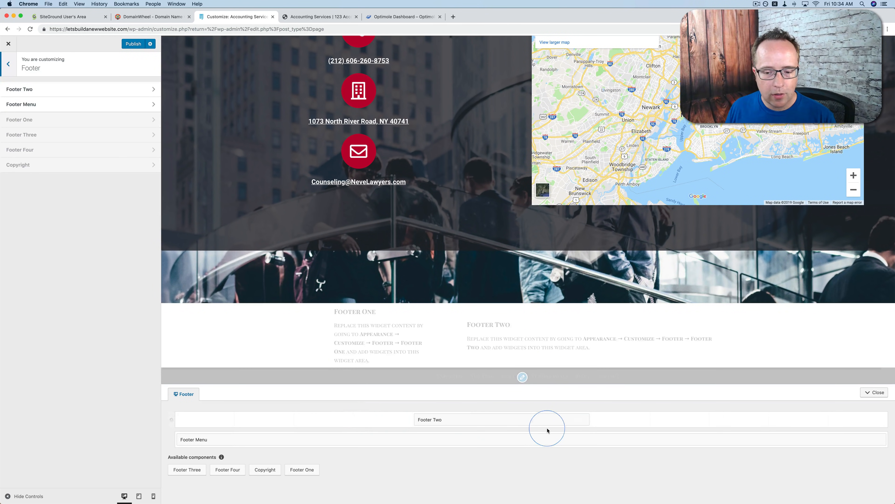
left_click(585, 419)
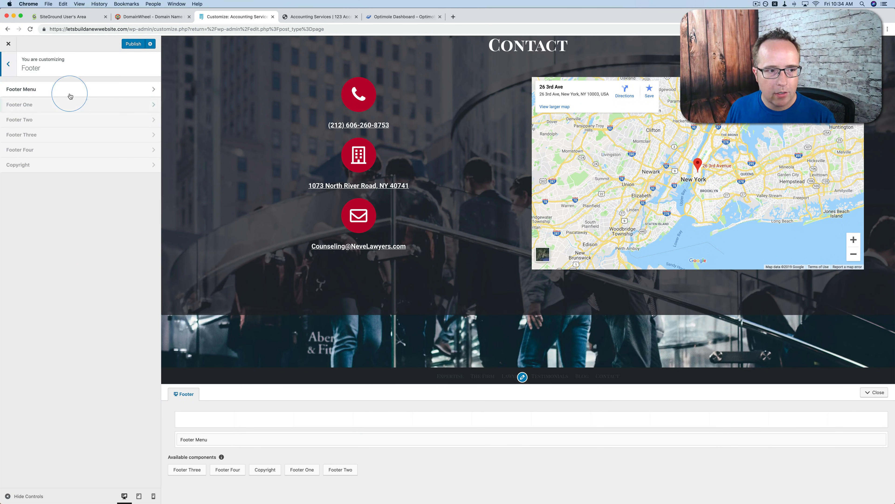
Review the Footer Menu's layout and style options and return to the main customization sections
left_click(69, 90)
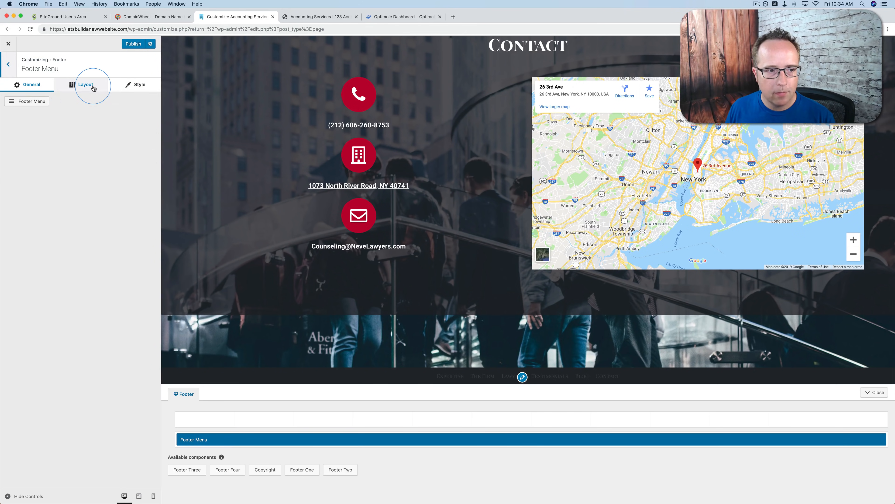
left_click(84, 85)
left_click(137, 87)
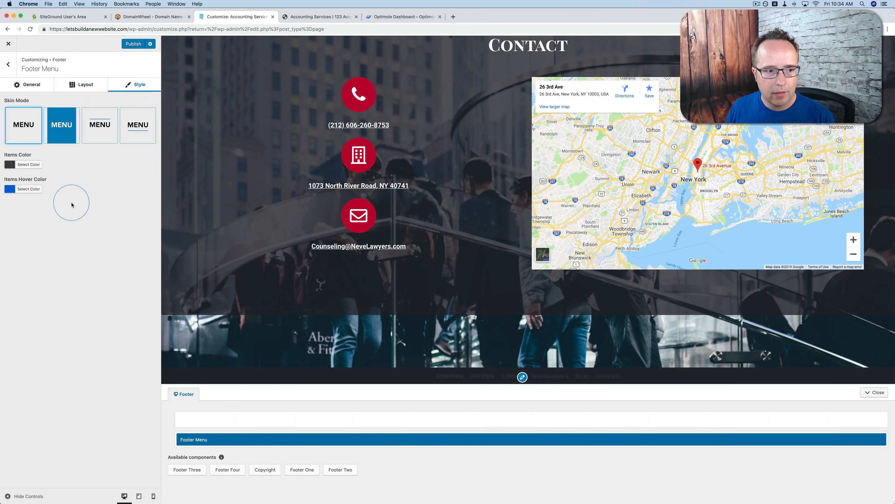
left_click(11, 65)
left_click(11, 66)
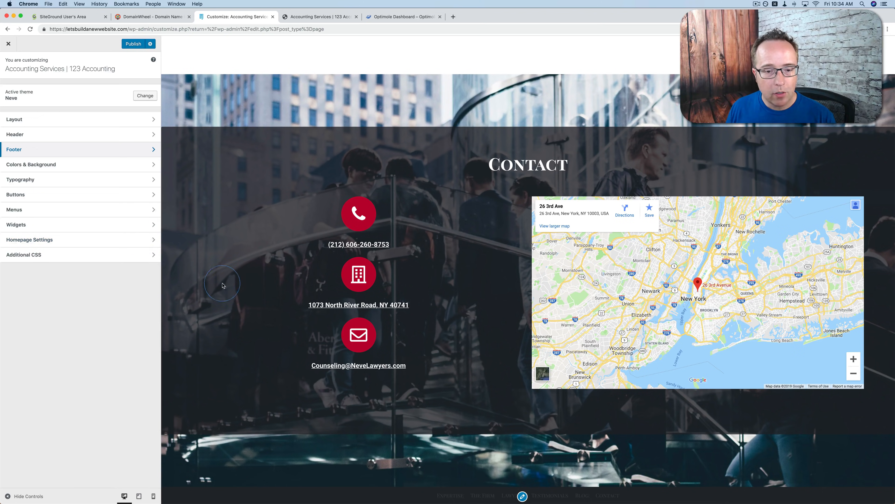
Publish the theme customizations and close the customizer
scroll(437, 278, "up", 10)
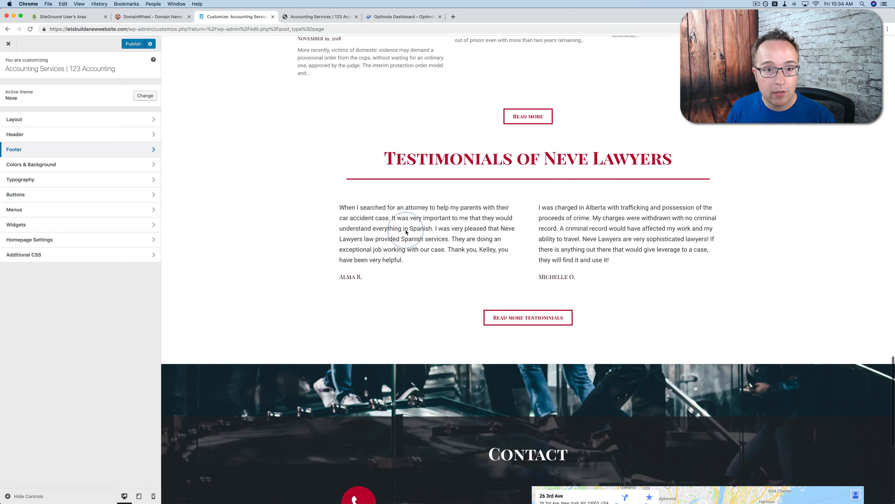
left_click(131, 45)
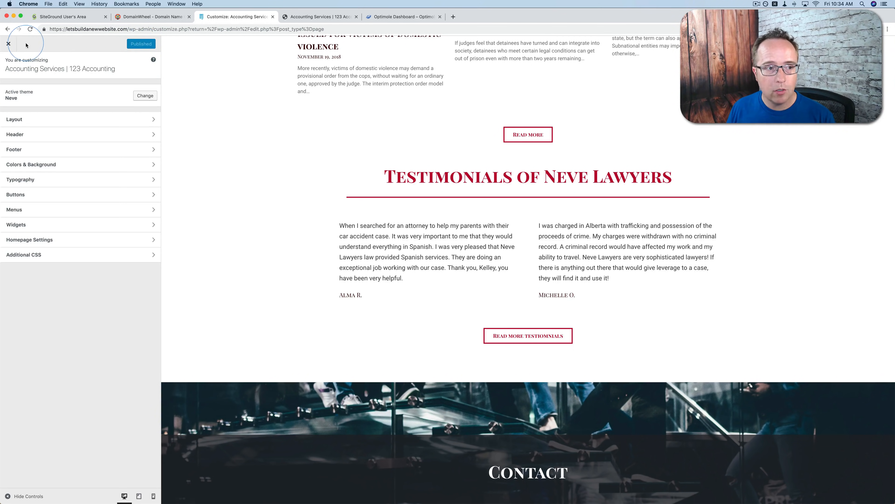
left_click(9, 44)
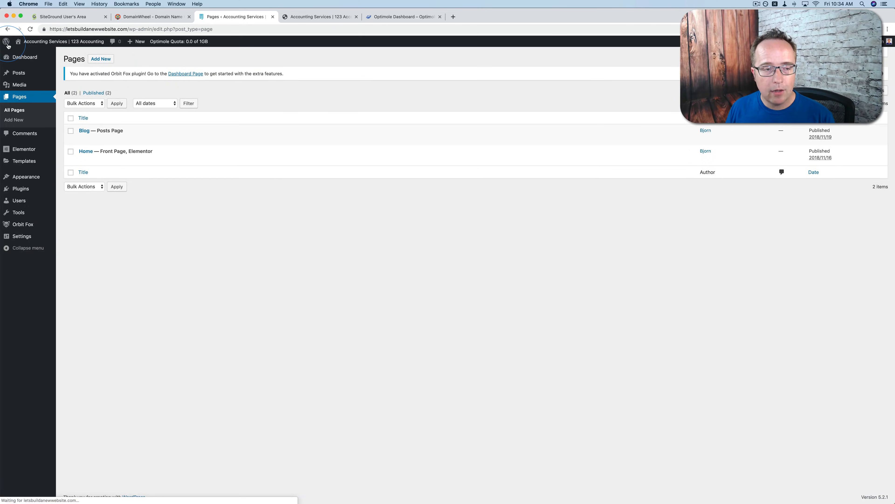
Open the site's menu editor and inspect the URL and navigation label of The Firm item
mouse_move(17, 176)
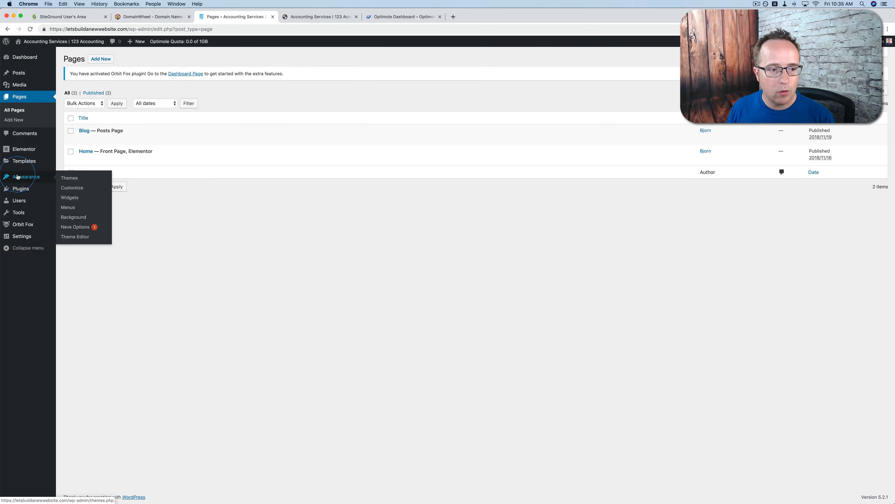
left_click(66, 207)
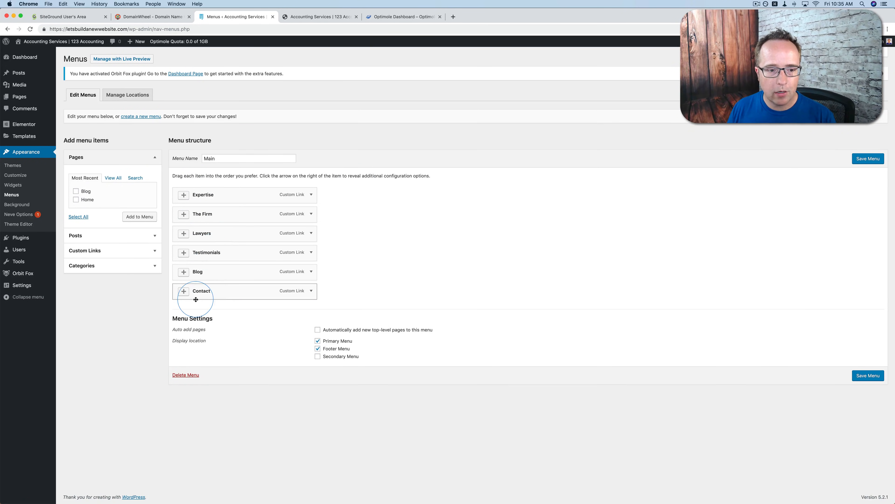
left_click(313, 216)
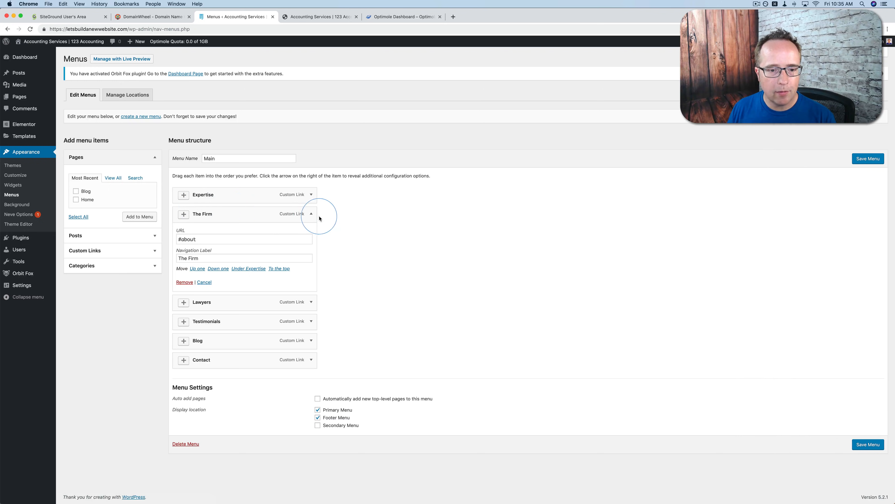
left_click(311, 214)
Change the Lawyers menu item's navigation label to Accountants and its URL to #accountants, and save the menu
left_click(311, 234)
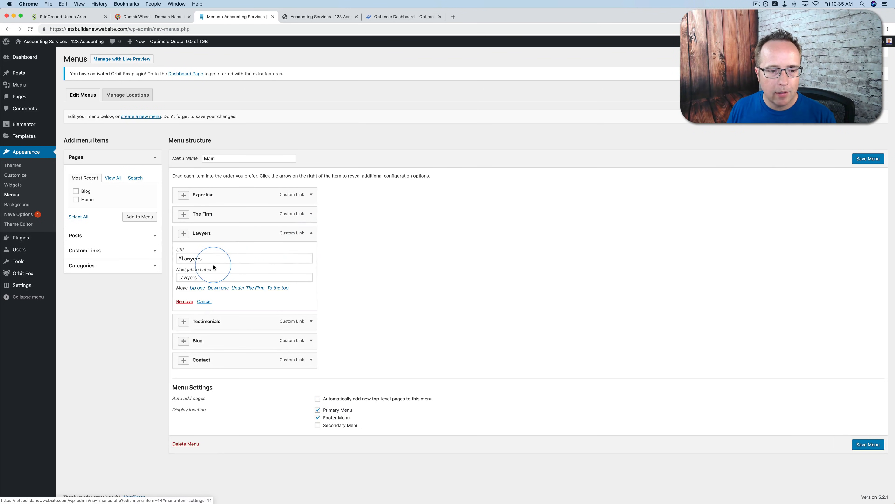
double_click(188, 277)
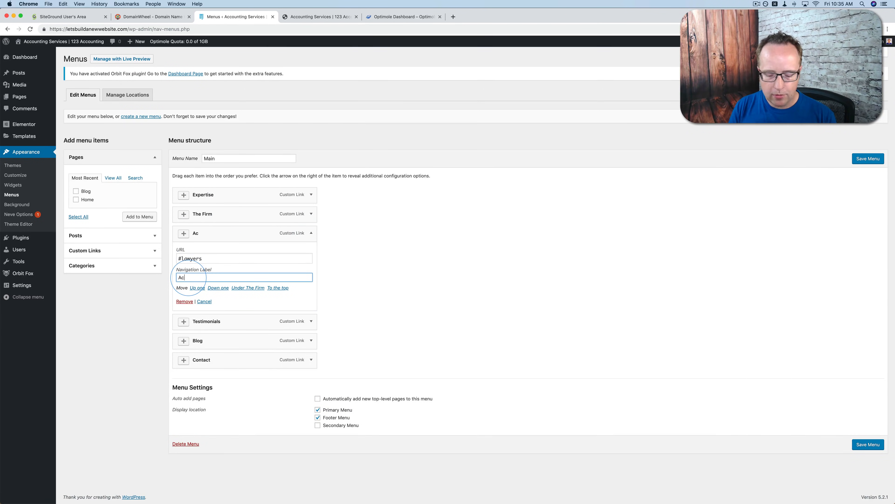
left_click(190, 258)
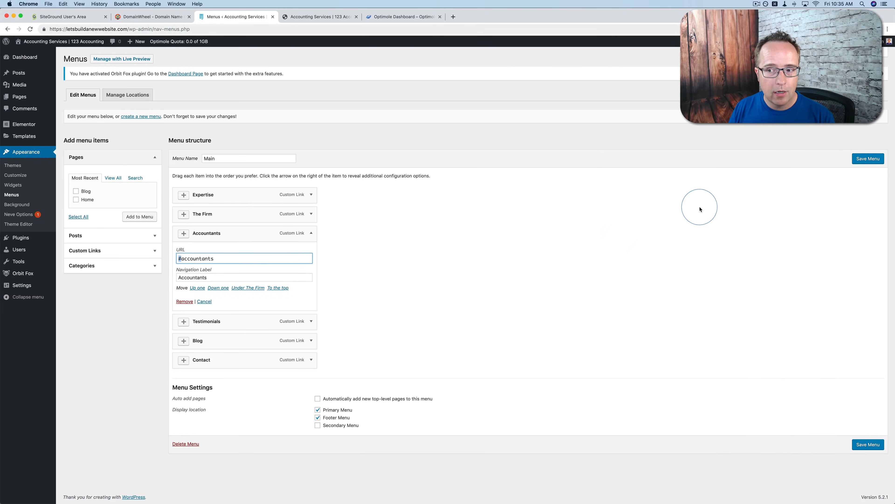
left_click(865, 161)
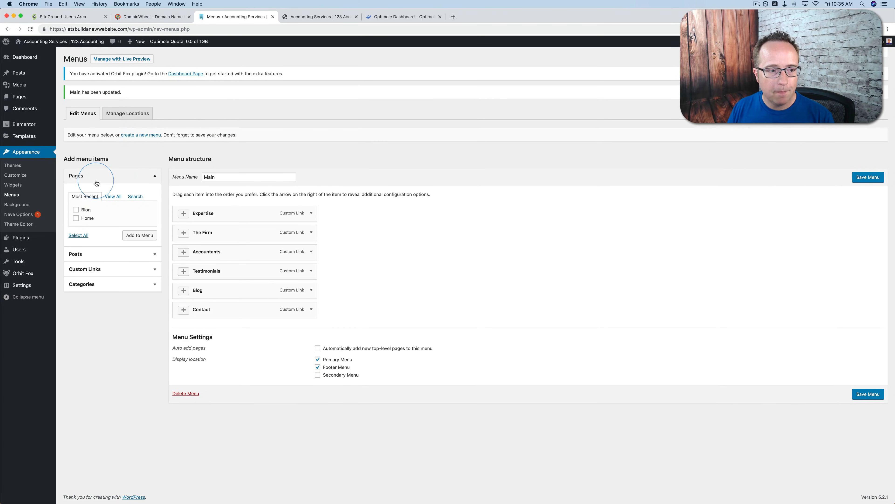
Reload the live site's homepage and test the Accountants menu link, checking the anchor in the page address
left_click(308, 19)
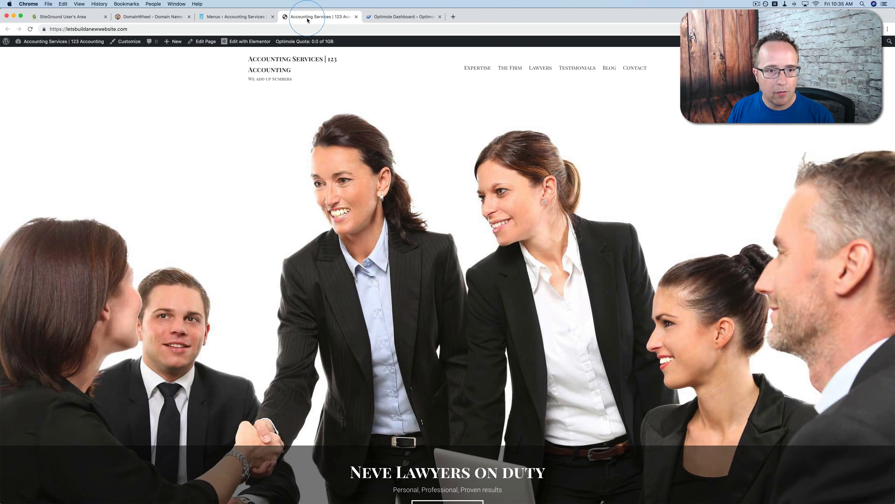
key("super+r")
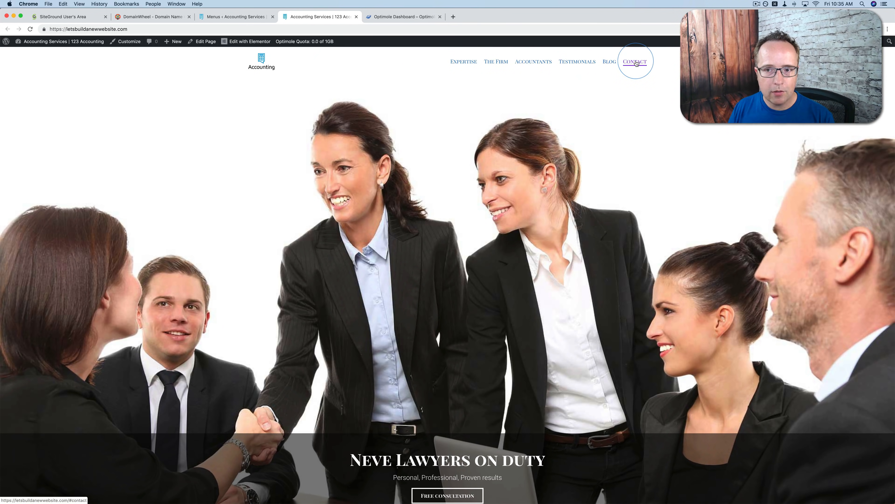
left_click(531, 62)
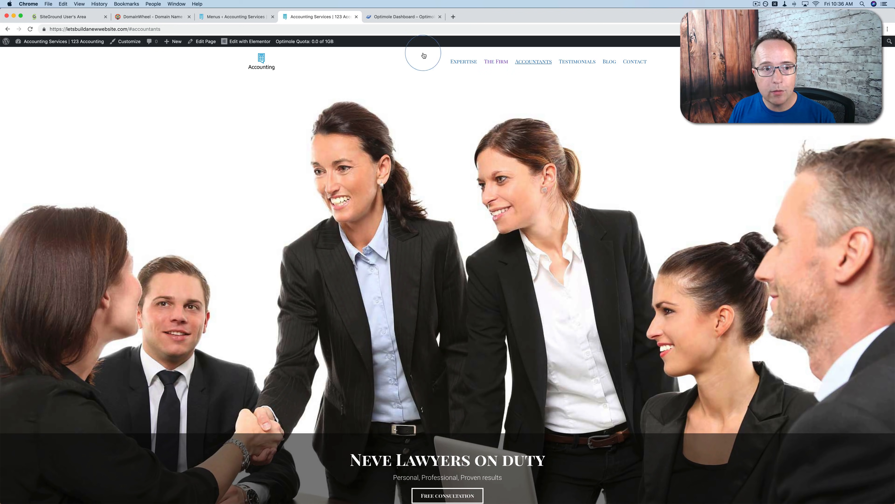
left_click_drag(129, 29, 162, 28)
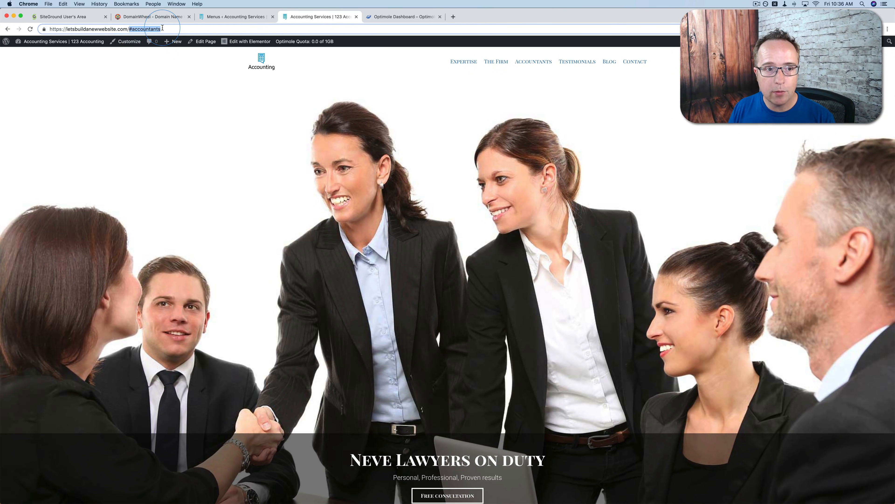
left_click(394, 94)
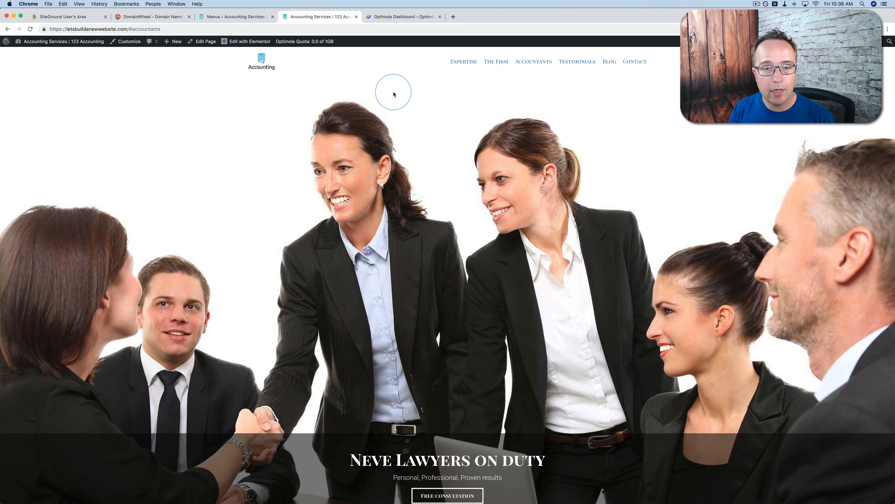
Test The Firm and Blog menu links on the live homepage and look over the page sections
left_click(496, 63)
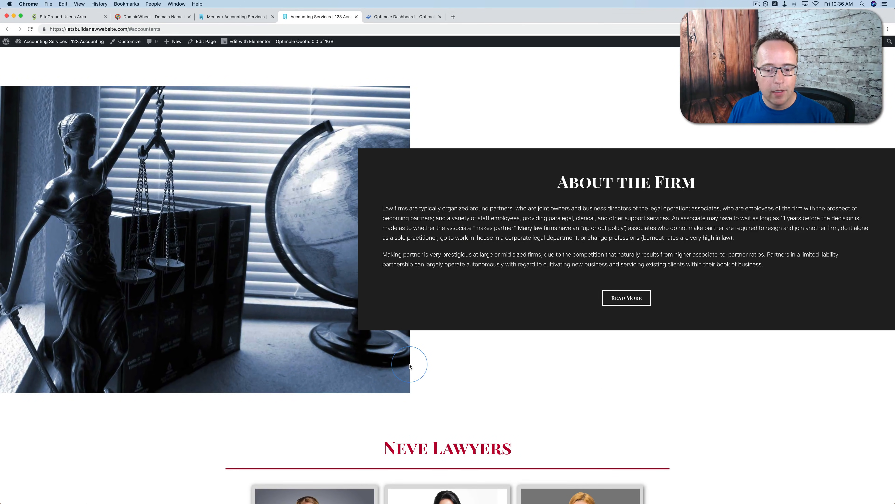
scroll(410, 366, "down", 8)
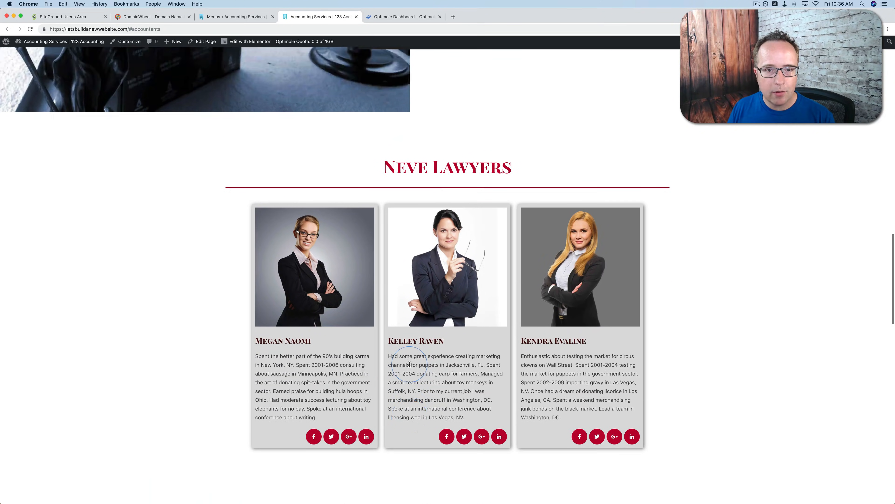
scroll(409, 364, "up", 20)
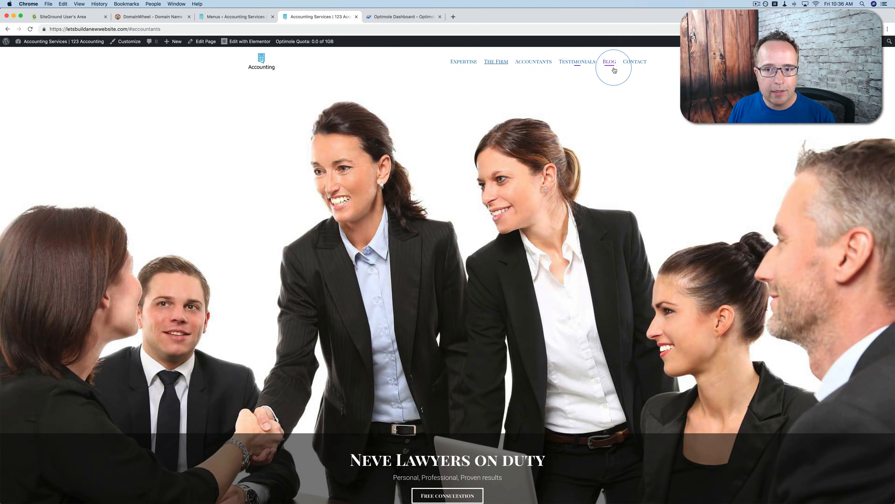
left_click(615, 70)
scroll(429, 277, "up", 20)
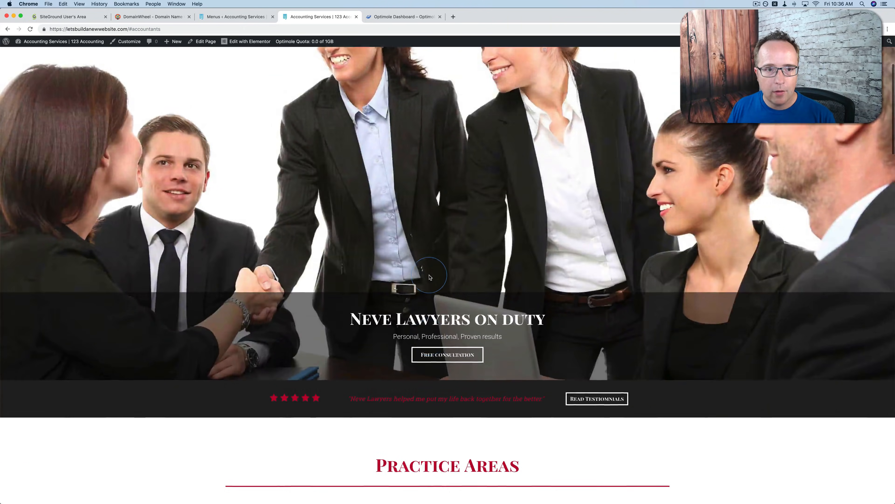
Open the homepage in the Elementor editor and look over its upper sections
scroll(430, 278, "up", 4)
left_click(245, 43)
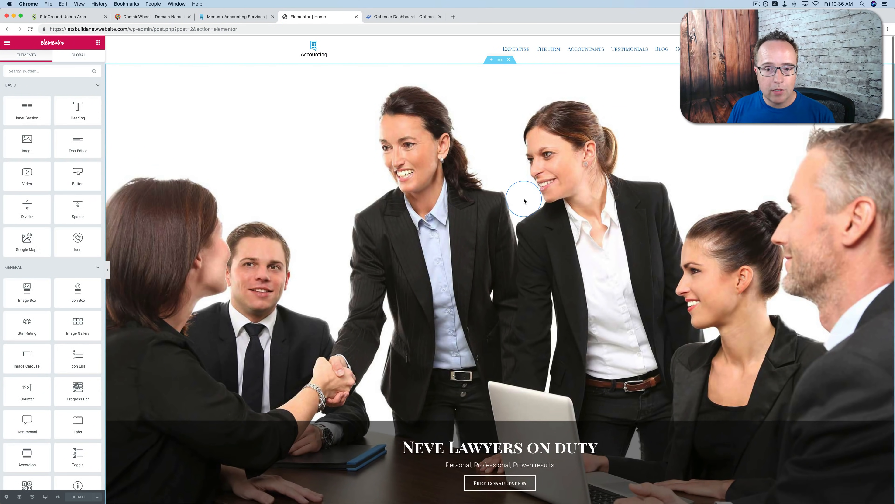
scroll(524, 194, "down", 2)
scroll(470, 435, "down", 4)
scroll(470, 435, "up", 6)
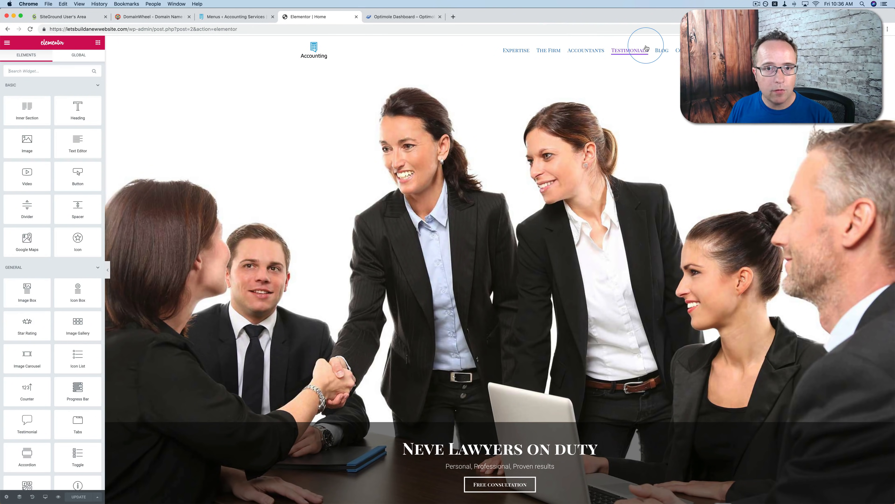
Test the Testimonials links in the header and footer menus within the page preview, returning to the hero section
left_click(647, 48)
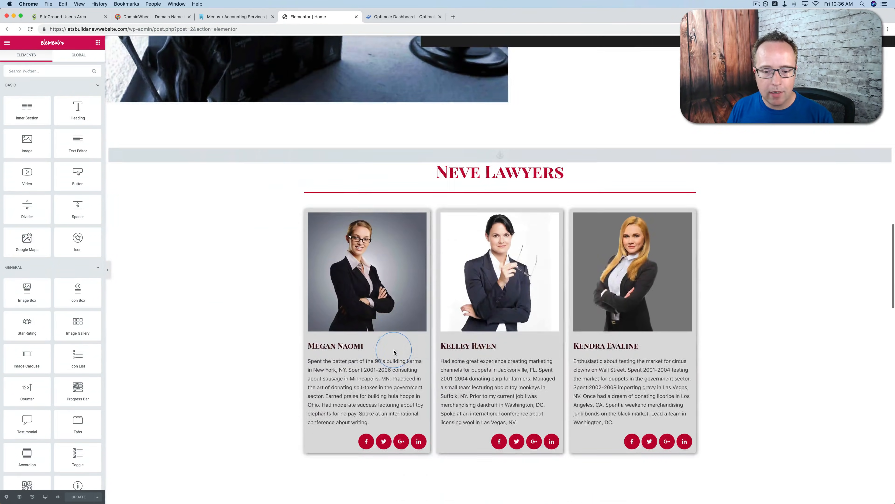
scroll(393, 351, "down", 20)
scroll(518, 494, "down", 2)
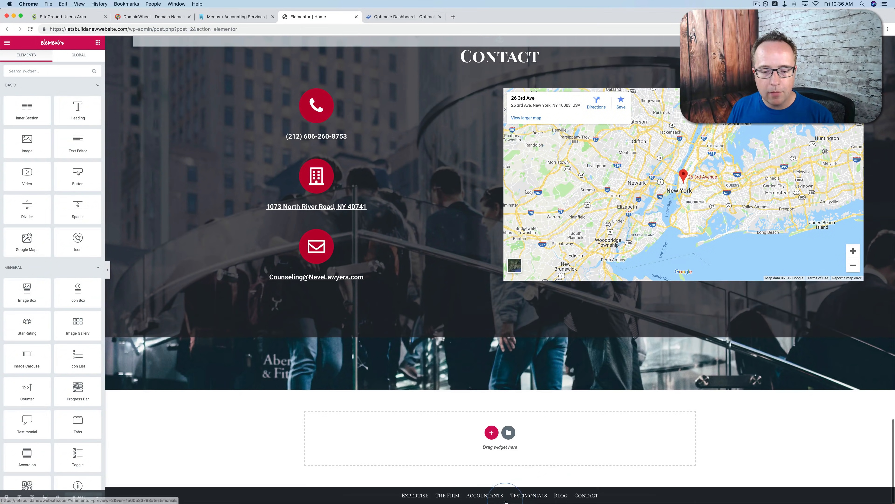
left_click(506, 498)
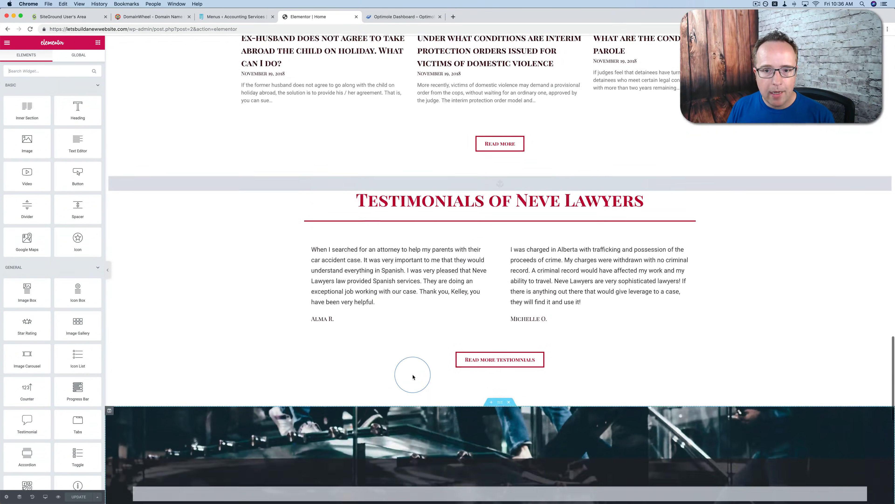
scroll(413, 377, "up", 20)
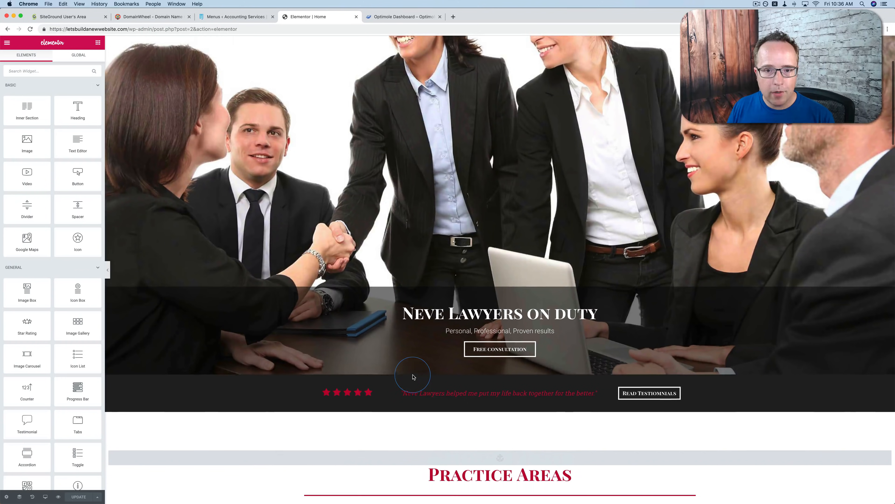
scroll(413, 377, "up", 5)
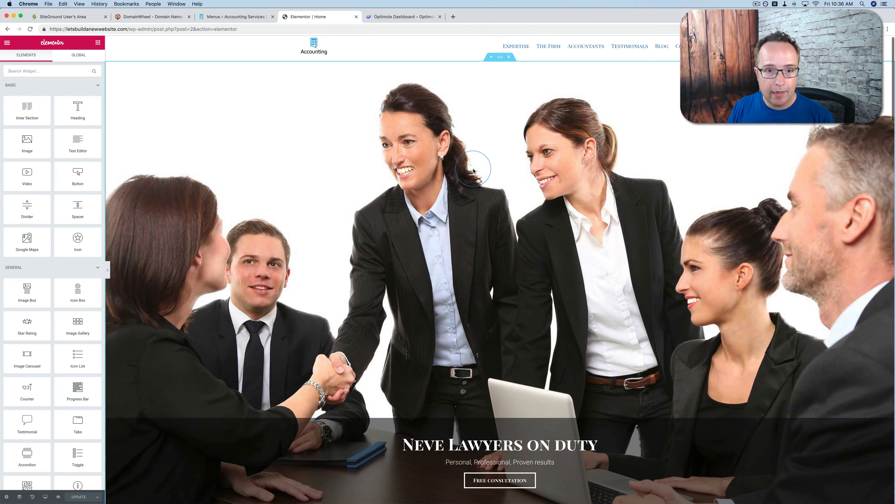
Replace the hero section's background image with the media library photo of people on a glass-sided staircase
scroll(474, 171, "down", 1)
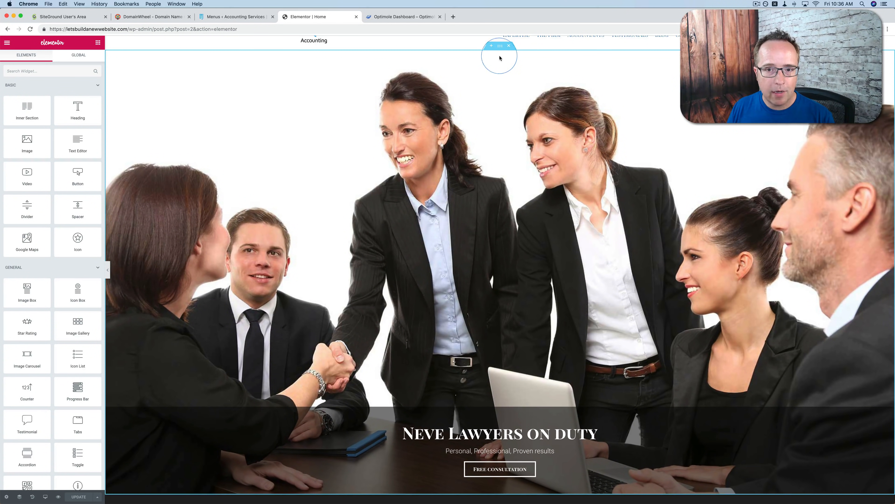
left_click(500, 46)
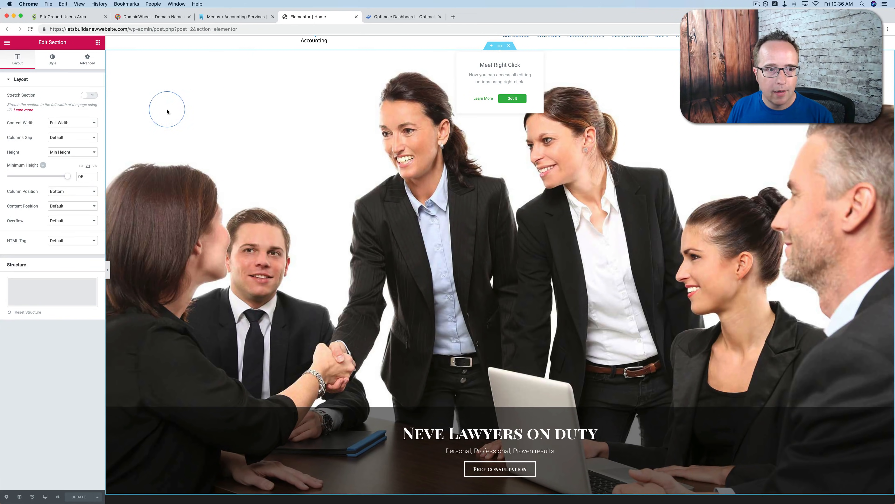
left_click(83, 62)
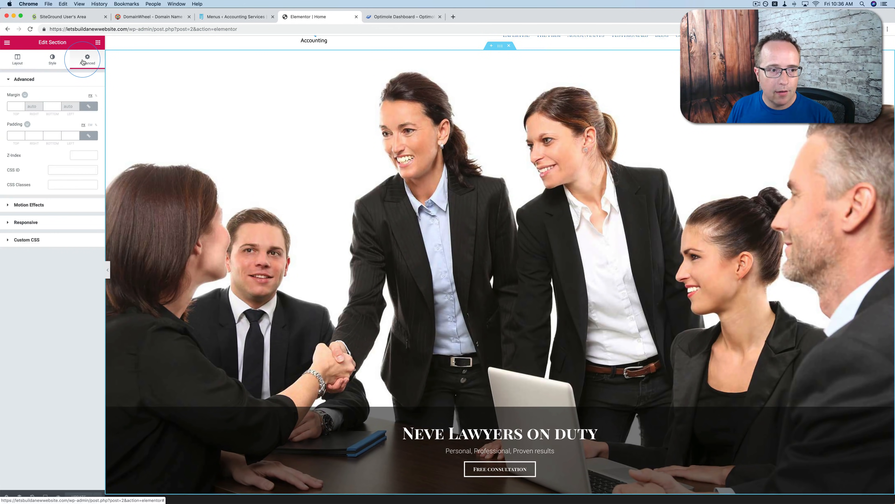
left_click(52, 58)
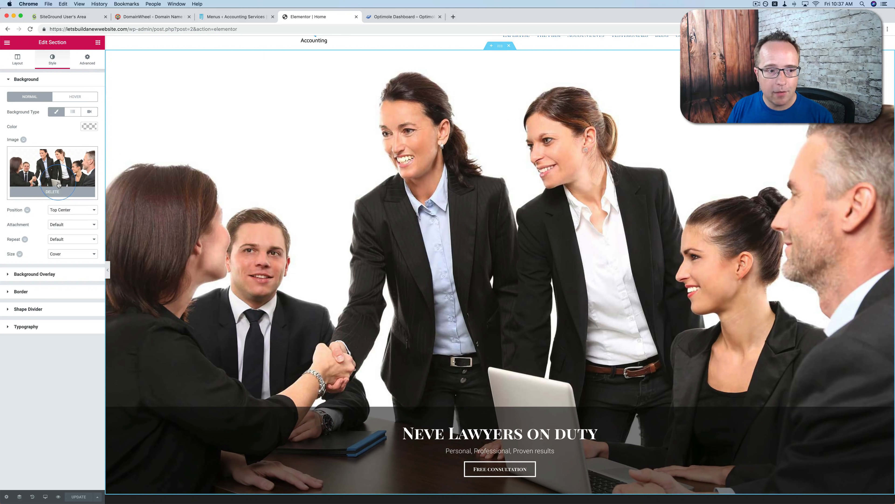
left_click(49, 195)
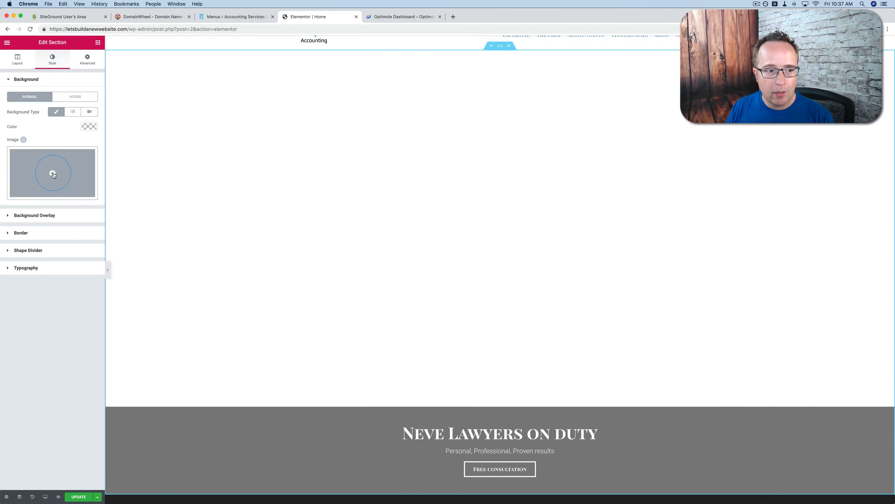
left_click(53, 174)
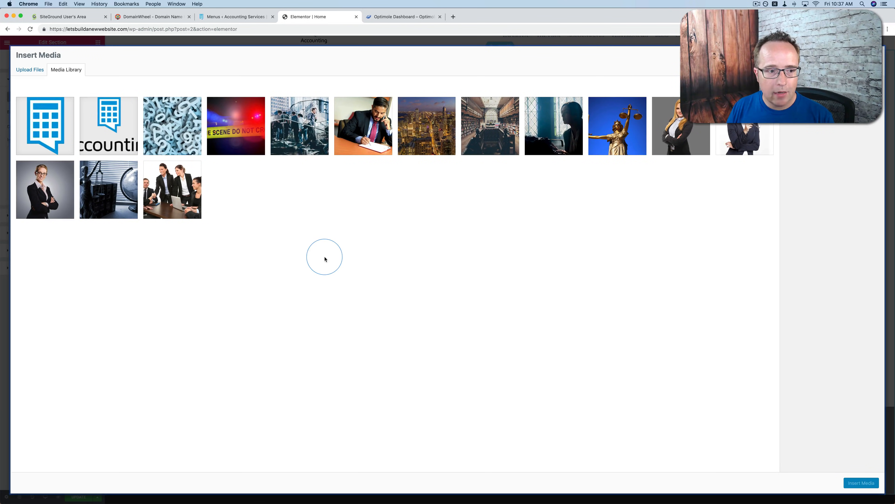
left_click(302, 120)
left_click(861, 482)
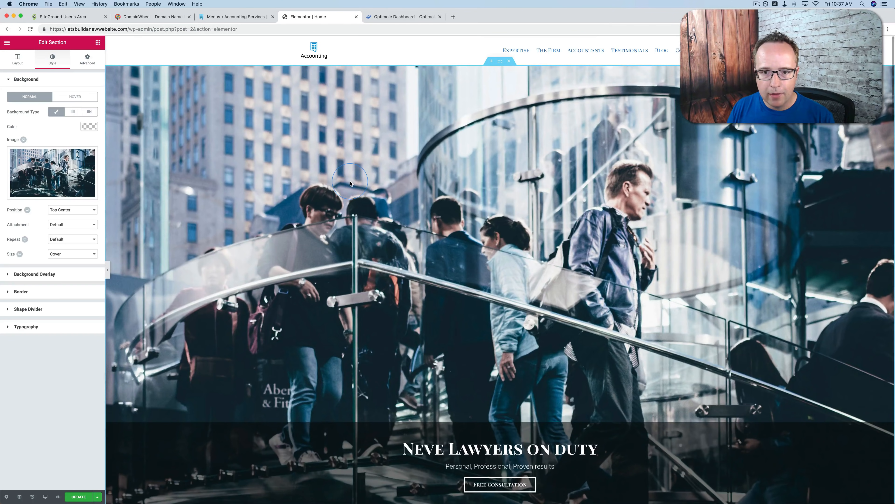
Change the hero heading "Neve Lawyers on duty" to "123 Accounting"
scroll(350, 183, "down", 5)
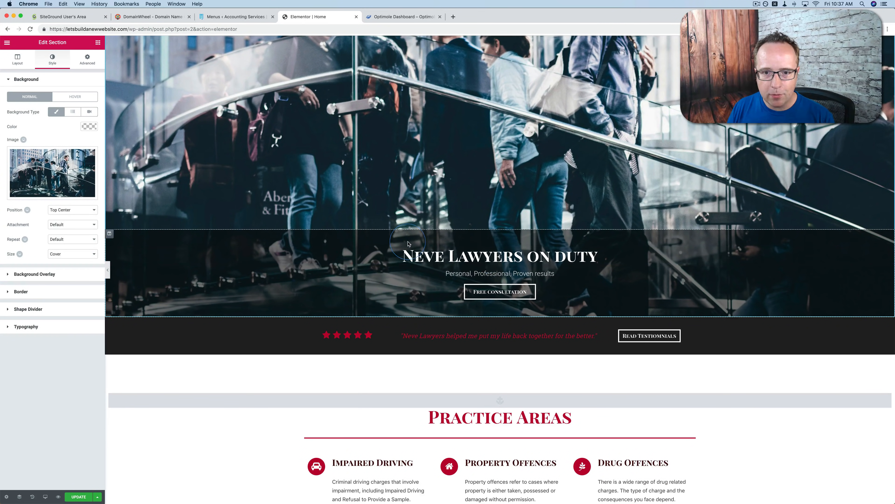
left_click(423, 256)
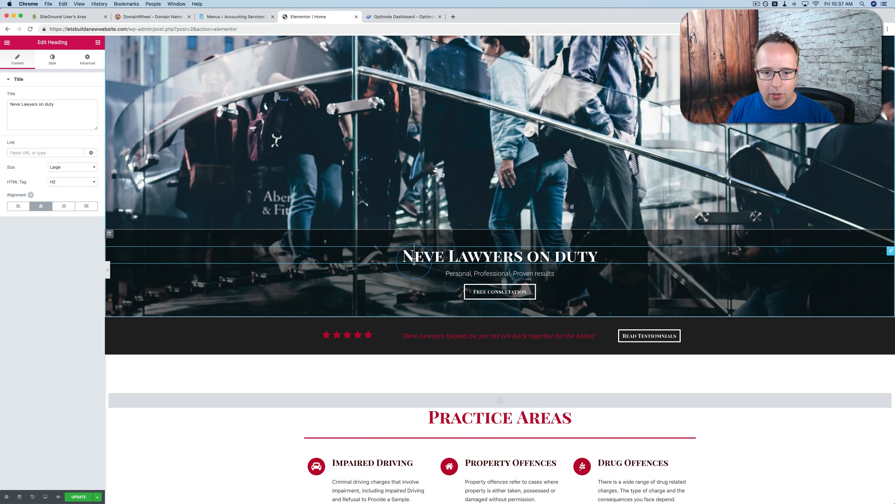
left_click(592, 255)
left_click_drag(599, 255, 406, 255)
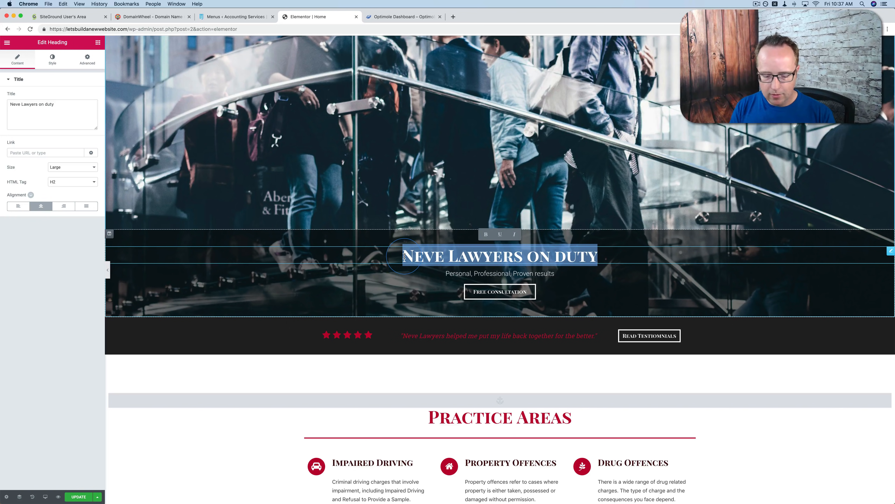
type("123 Accounting")
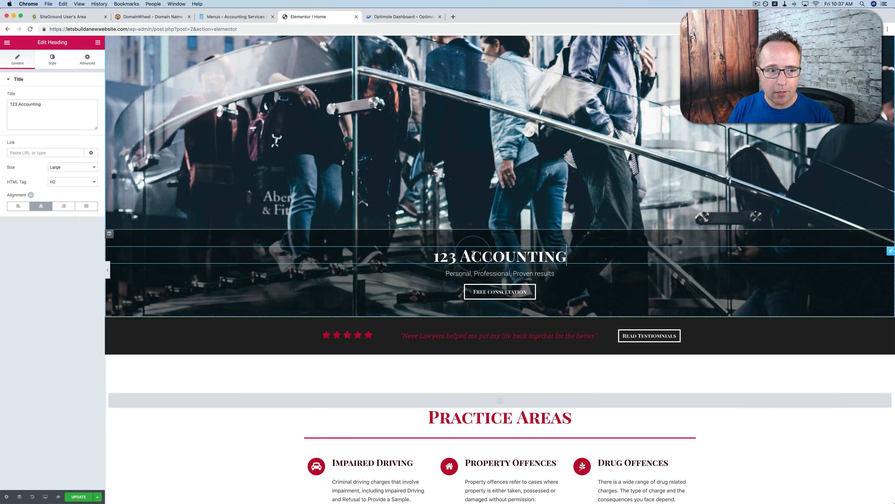
left_click_drag(41, 105, 12, 102)
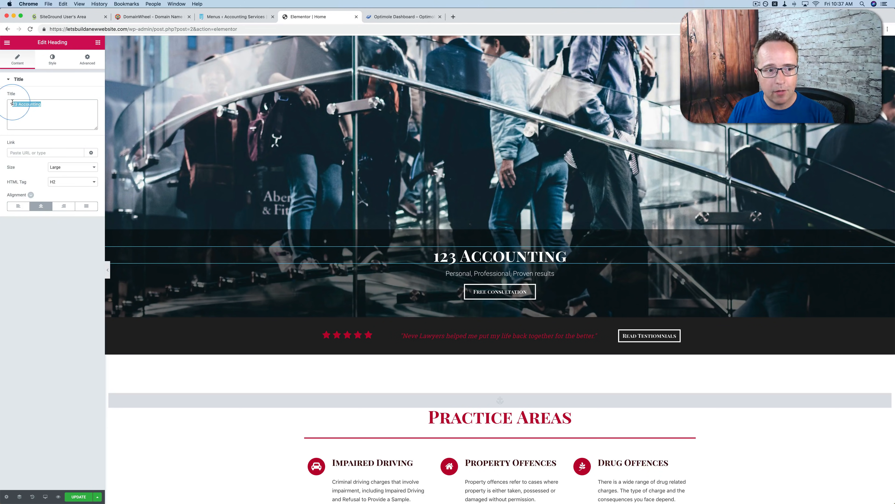
scroll(243, 262, "up", 5)
scroll(244, 261, "down", 4)
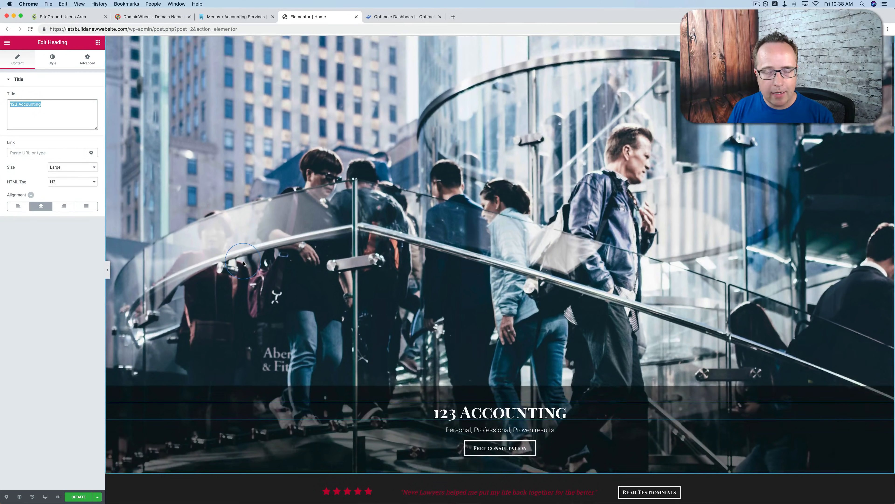
Set the HTML tag of the hero's main heading to H1
scroll(243, 263, "down", 3)
left_click_drag(432, 231, 564, 225)
left_click(564, 226)
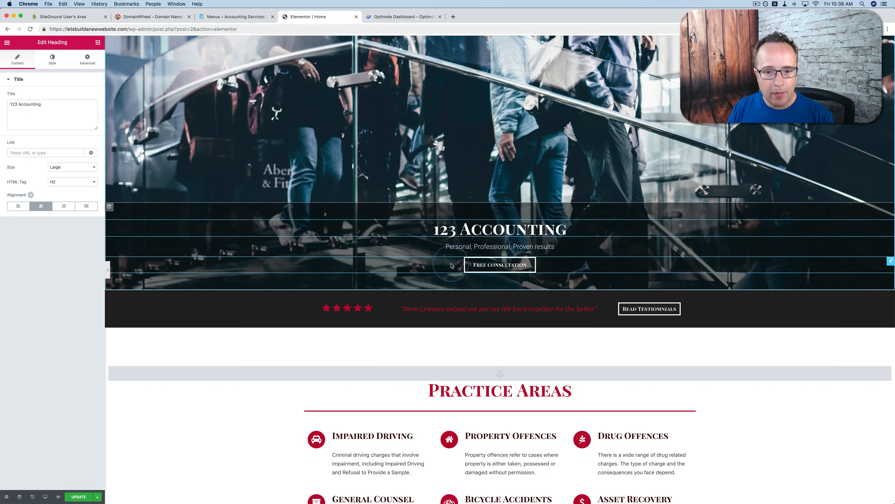
left_click(72, 182)
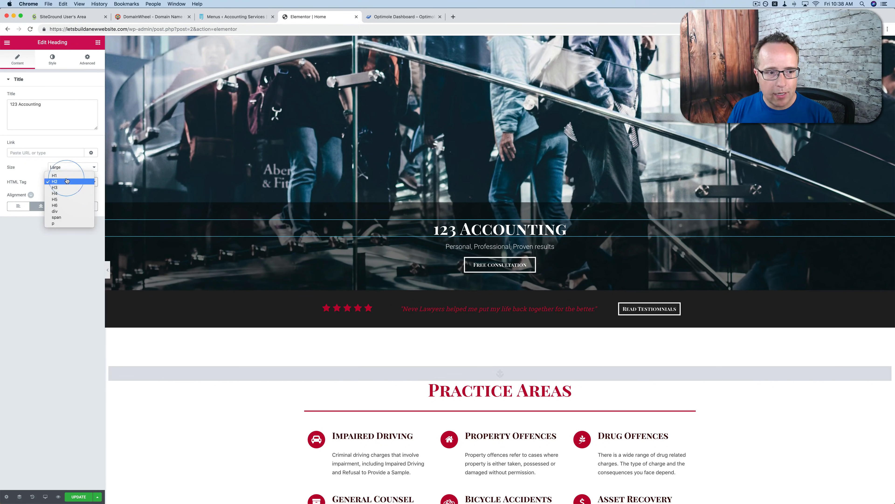
left_click(57, 175)
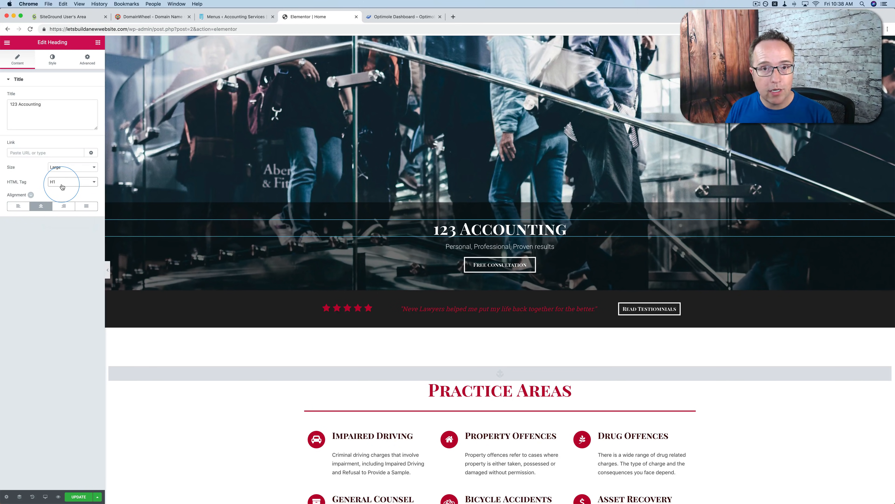
left_click(593, 230)
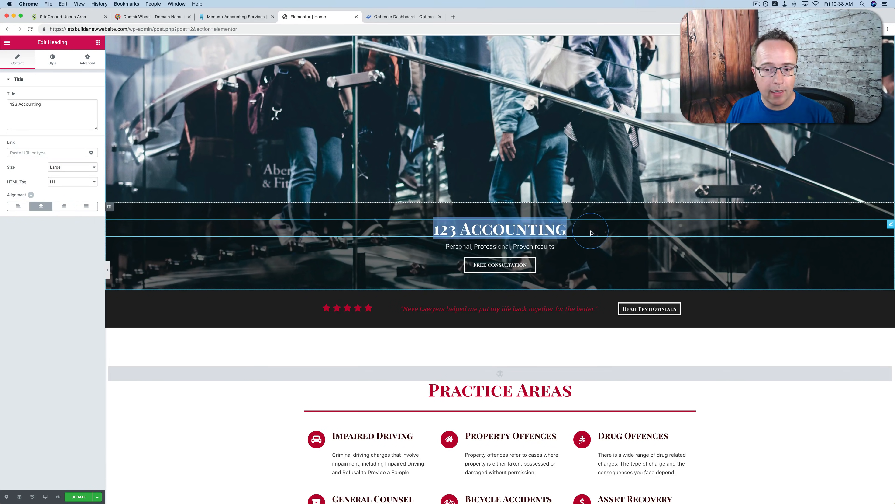
Replace the tagline under the hero heading with "We add up numbers"
left_click(478, 248)
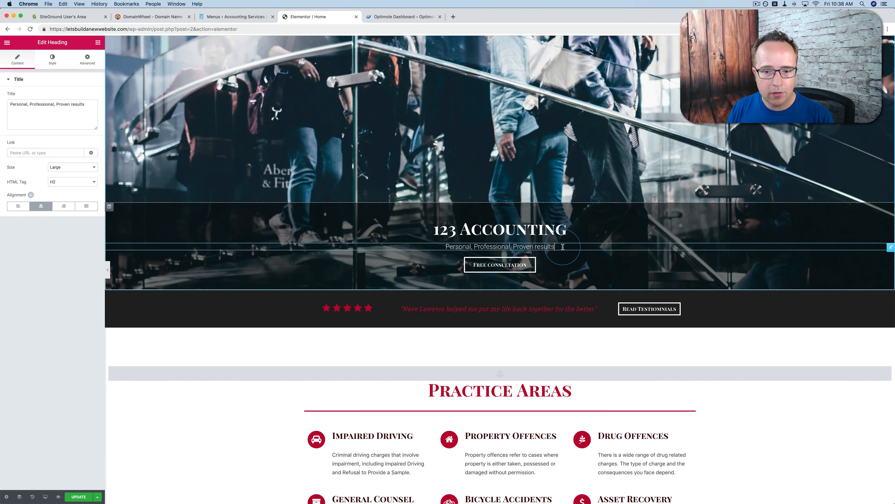
left_click_drag(562, 247, 447, 246)
left_click(75, 108)
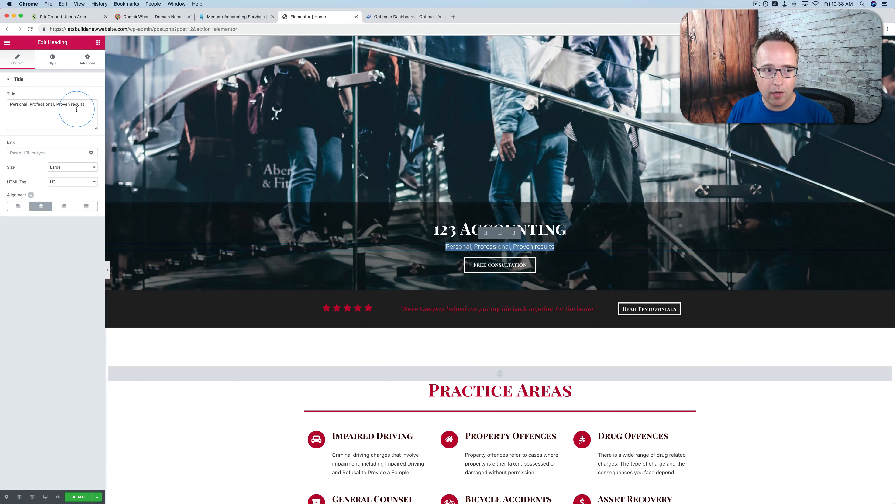
key("super+a")
type("W")
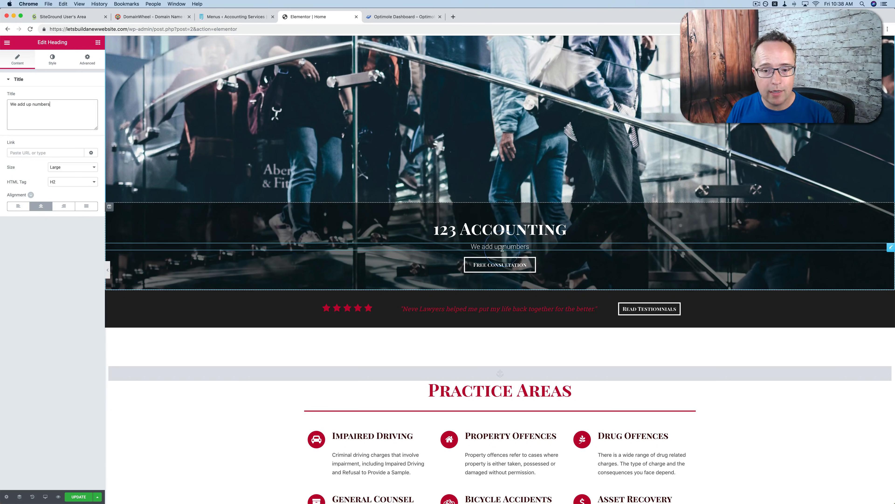
Open the settings of the hero's Free consultation button and inspect its link target
left_click(524, 267)
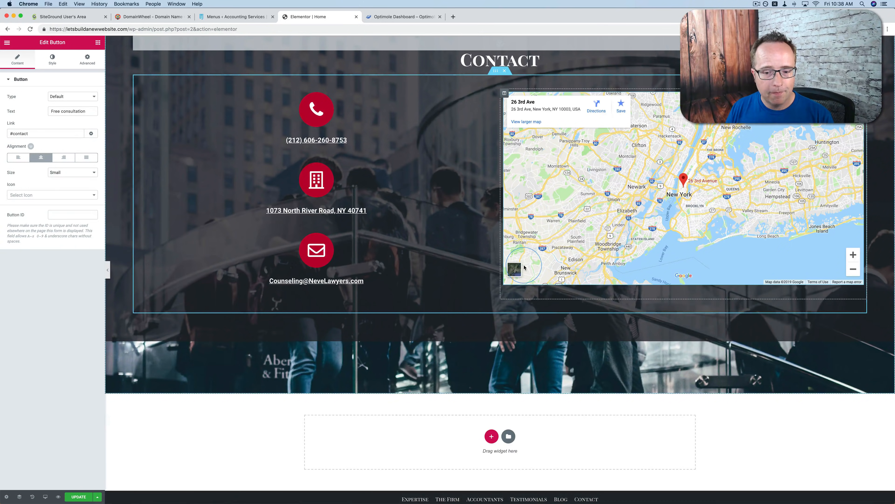
scroll(487, 354, "up", 10)
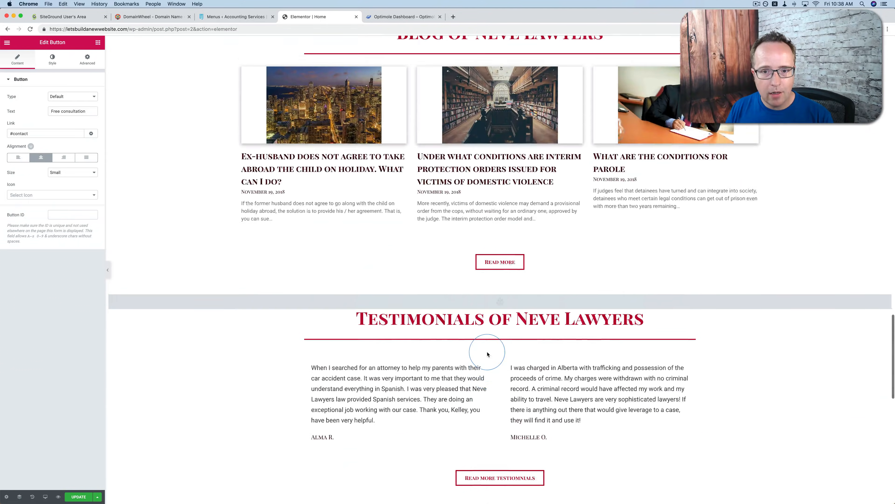
scroll(488, 354, "up", 15)
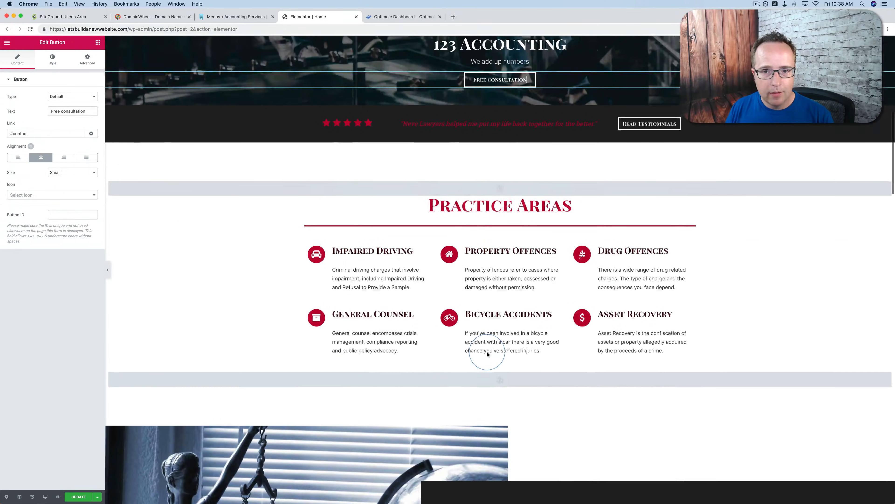
scroll(488, 354, "up", 5)
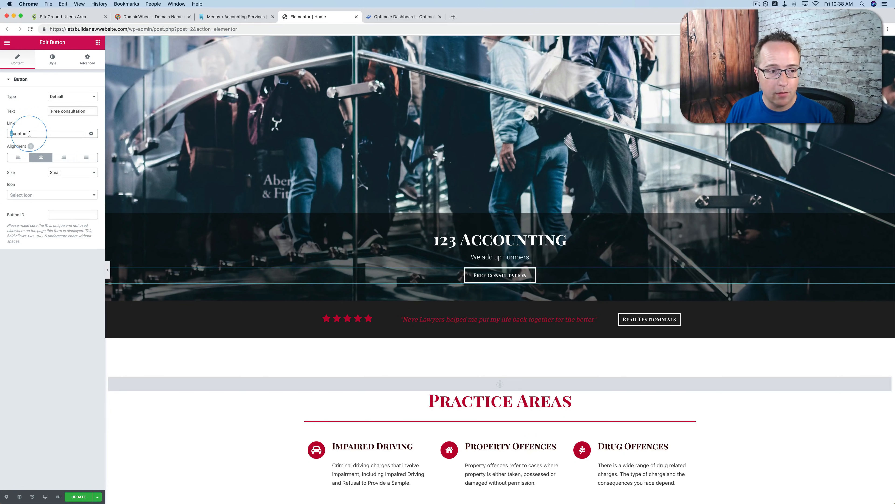
left_click_drag(29, 133, 4, 133)
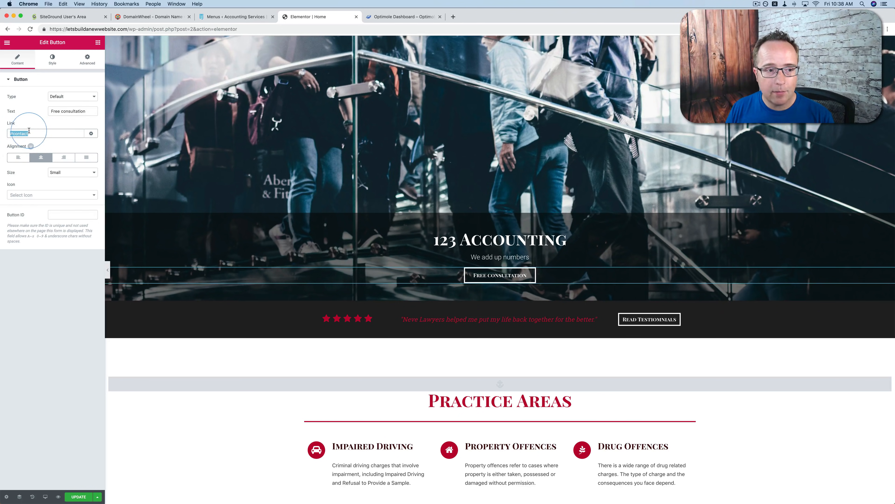
Set the hero button's size to Large and its text to "Contact Us"
left_click(72, 173)
left_click(77, 184)
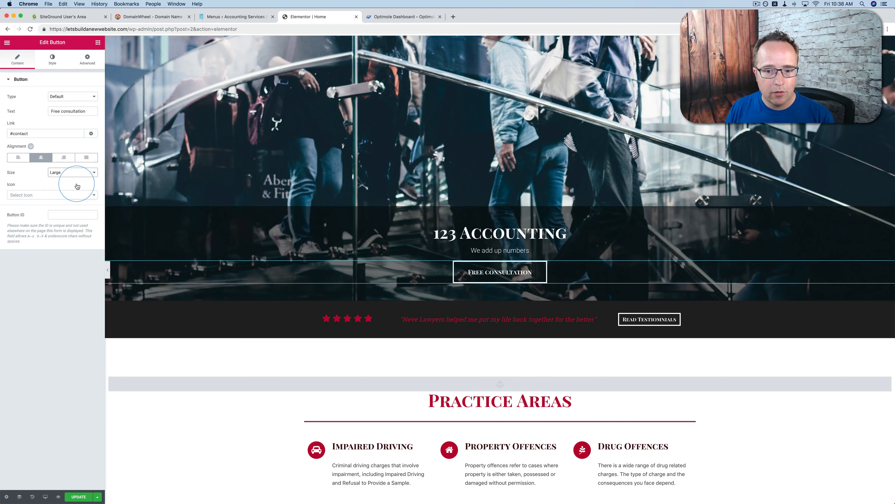
left_click(88, 111)
left_click_drag(89, 110, 42, 110)
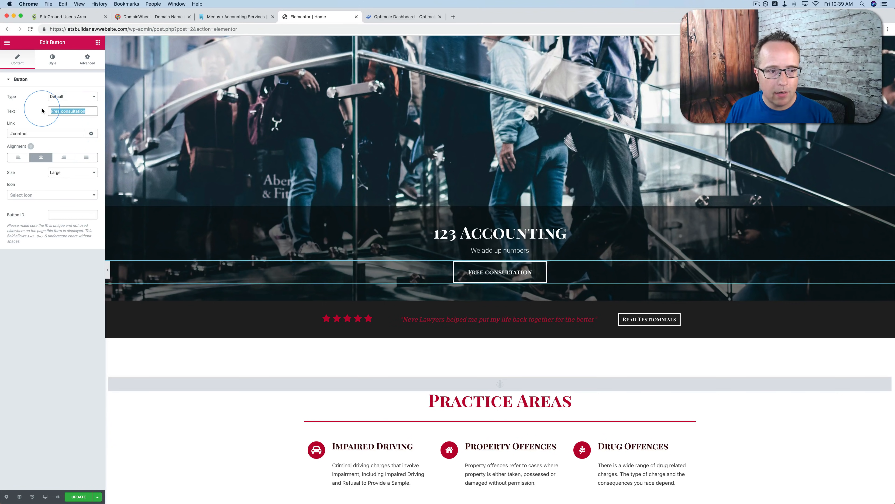
type("Contact Us")
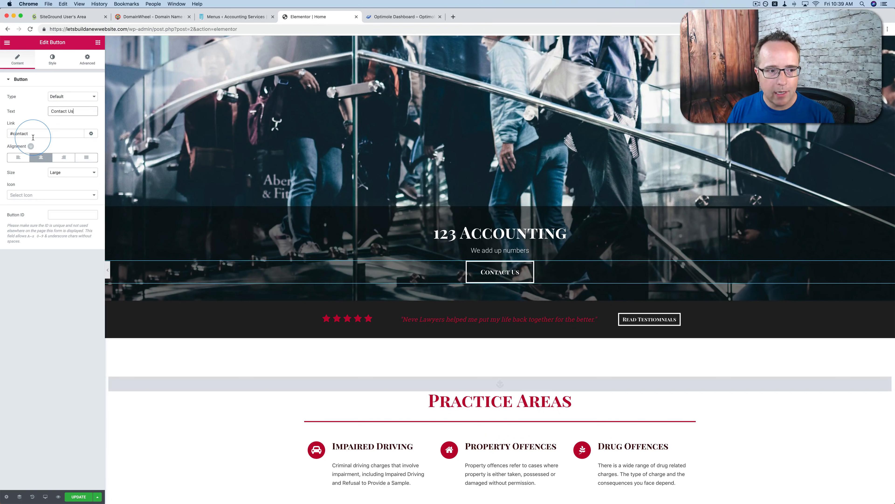
Add an arrow-circle-o-right icon after the hero button's text with an icon spacing of 20
left_click(86, 194)
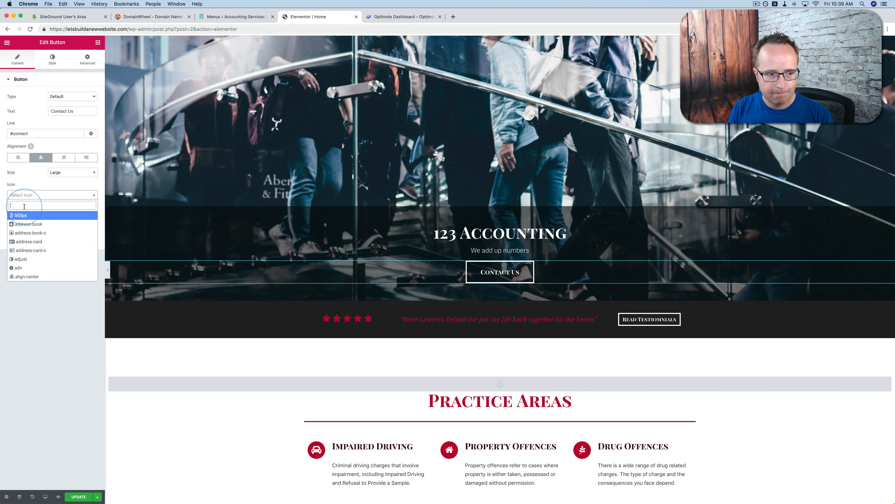
type("arrow")
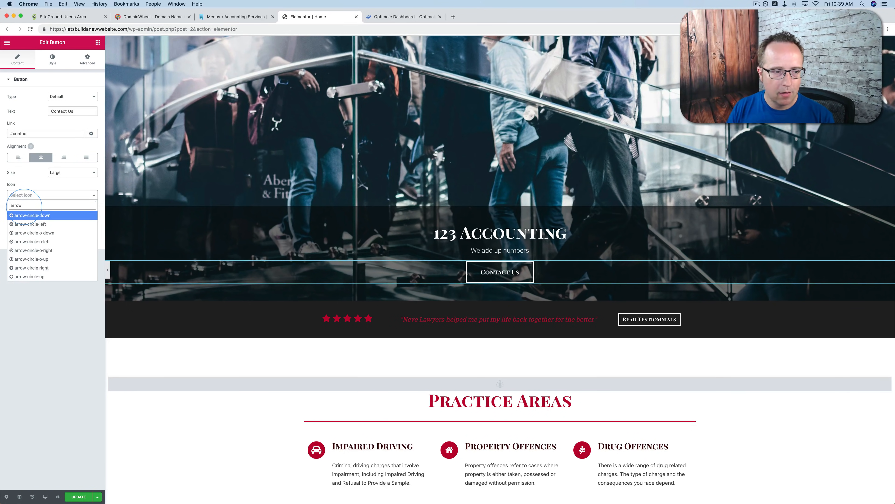
left_click(27, 250)
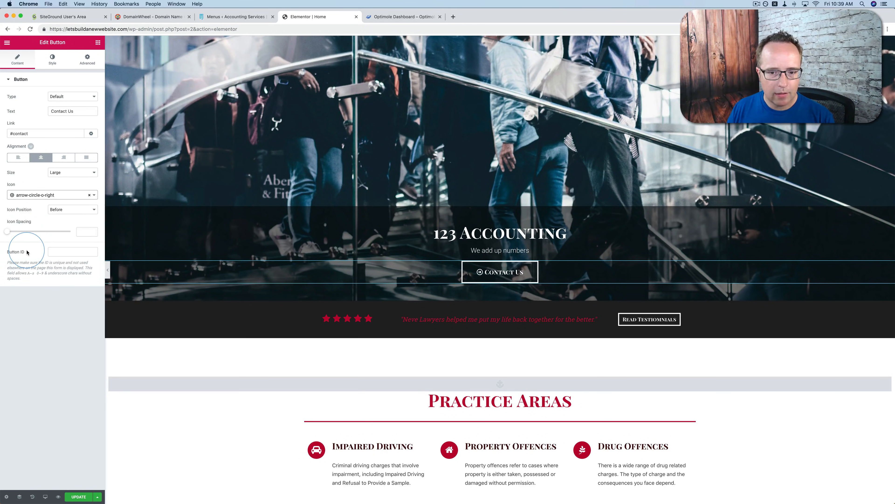
left_click(76, 210)
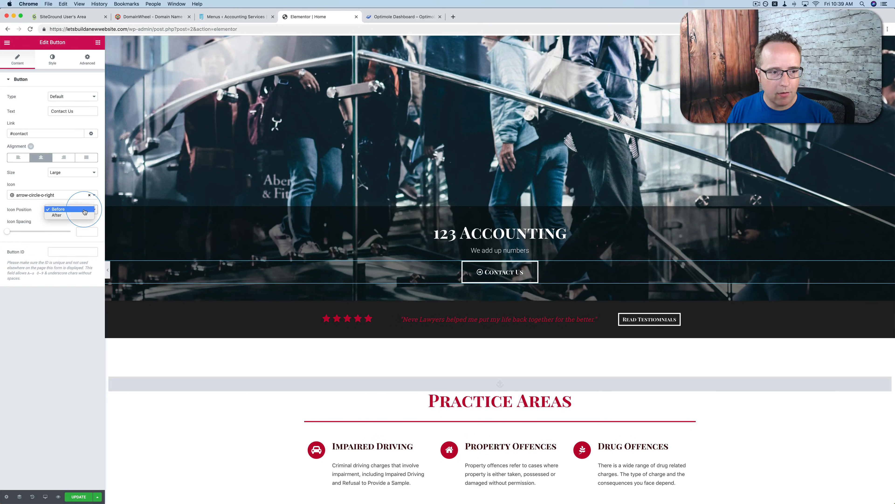
left_click(79, 216)
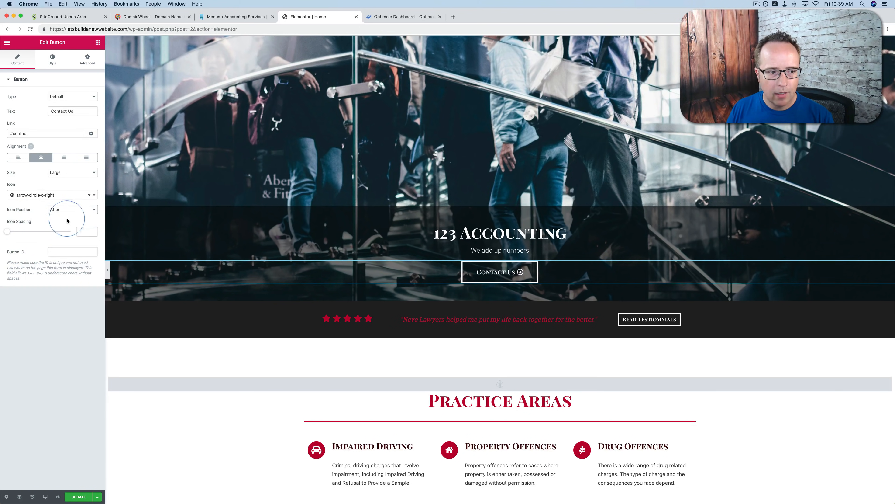
left_click_drag(9, 234, 37, 239)
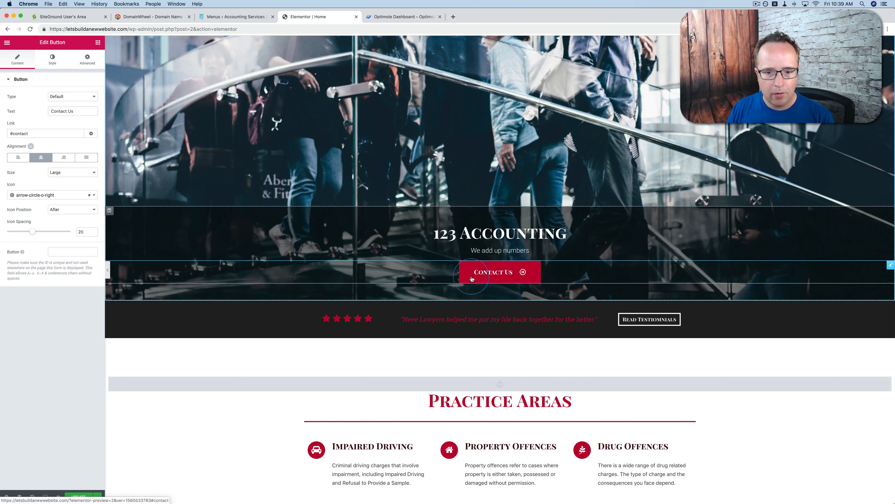
Set the hero button's hover background color and hover border color to light blue #6ec1e4
left_click(50, 61)
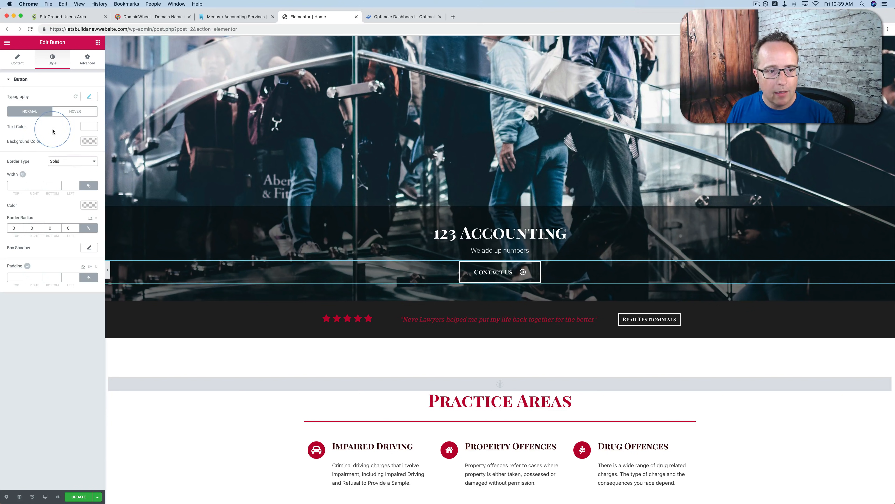
left_click(69, 113)
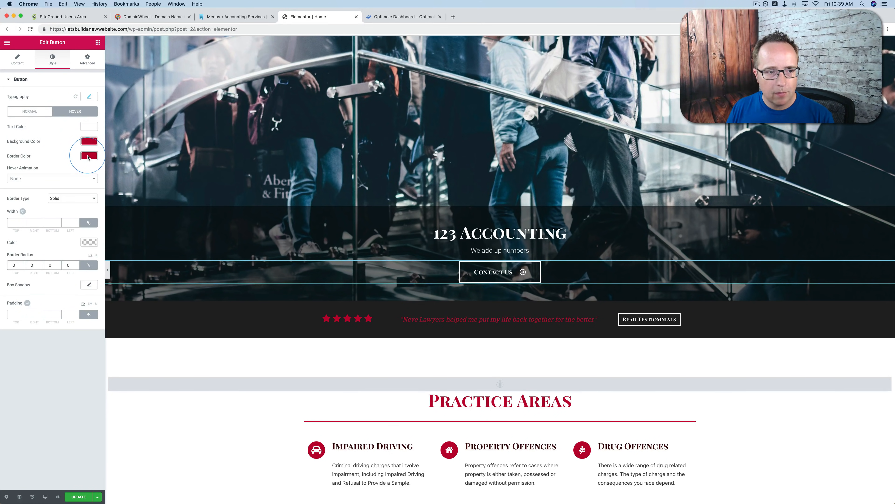
left_click(89, 141)
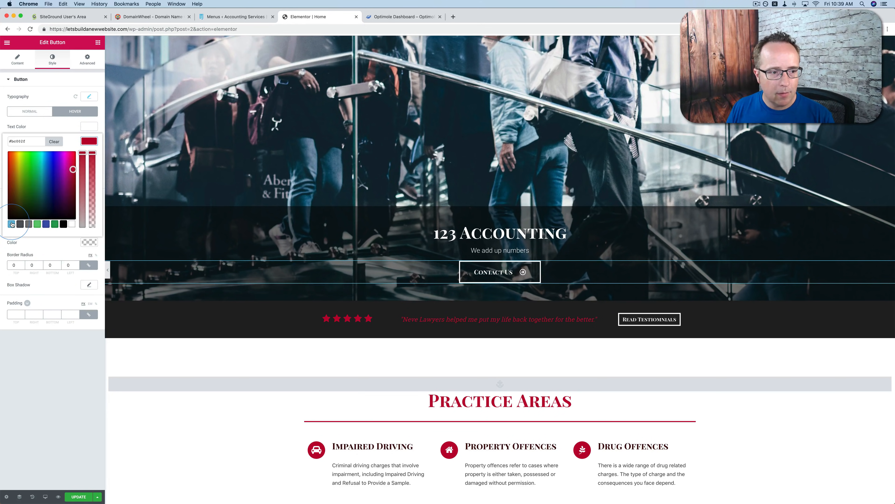
left_click(12, 224)
left_click(83, 142)
left_click(88, 157)
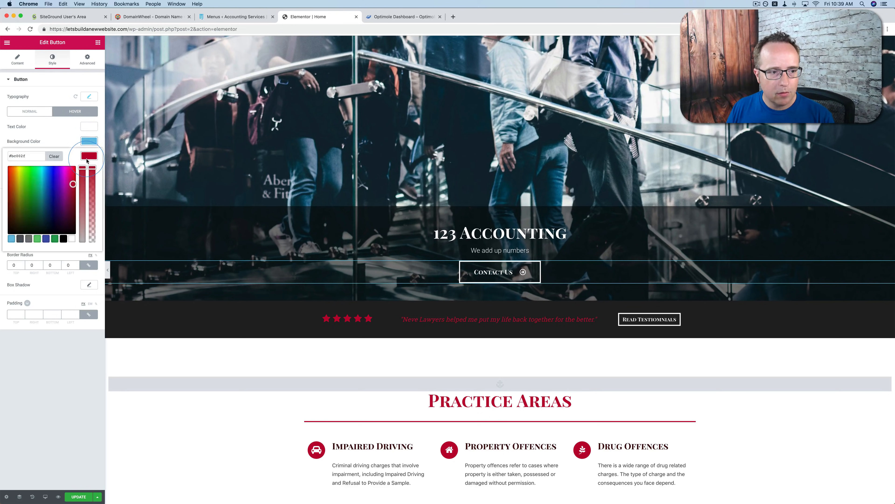
left_click(12, 239)
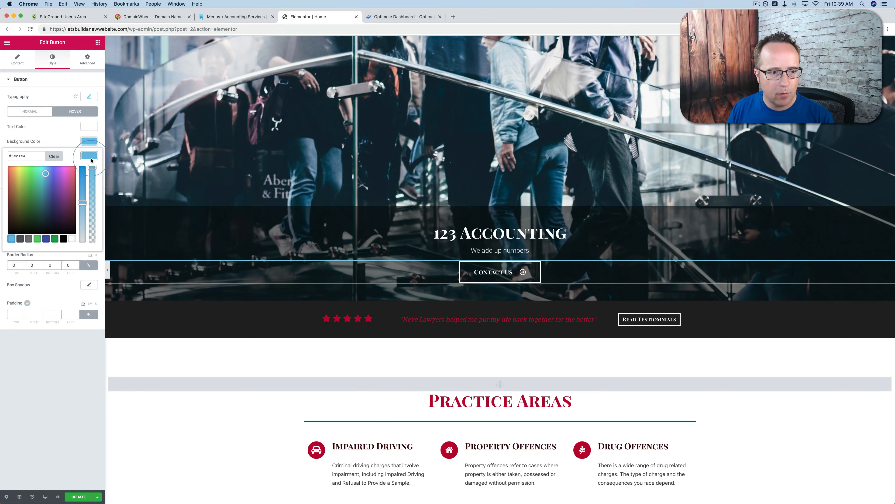
left_click(467, 278)
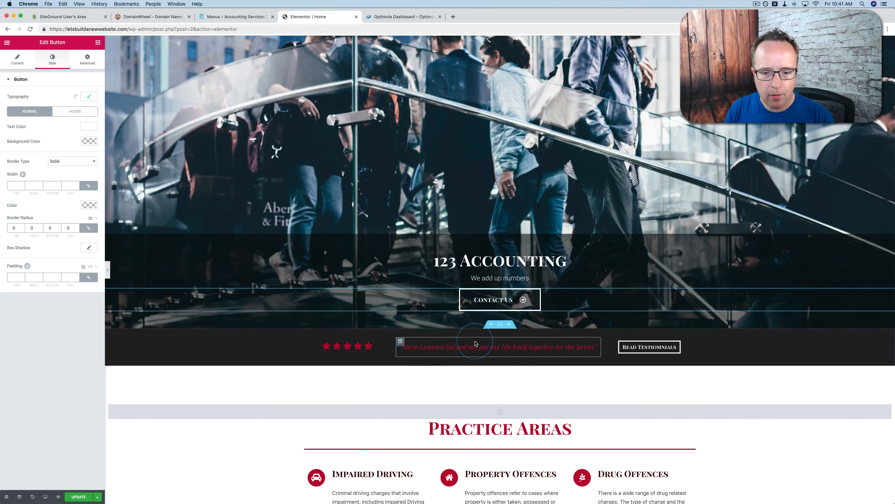
Replace the testimonial quote below the hero with "They are great at adding up numbers." in quotation marks
left_click(454, 353)
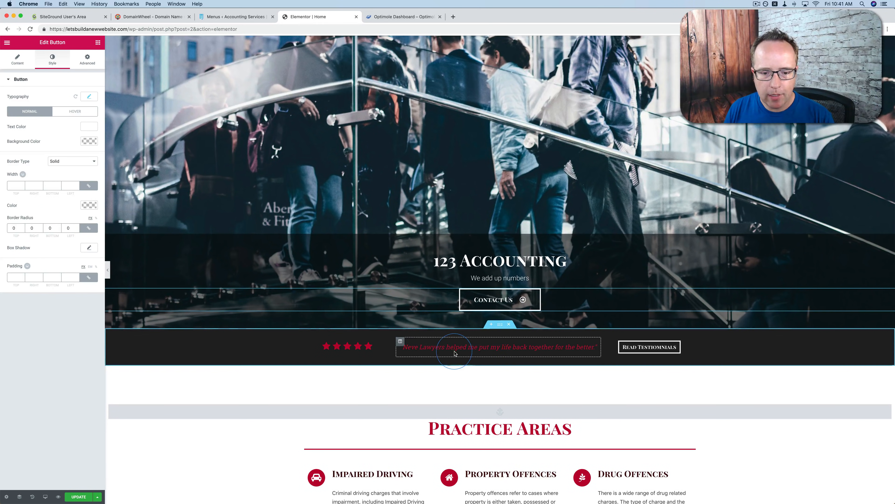
left_click(424, 371)
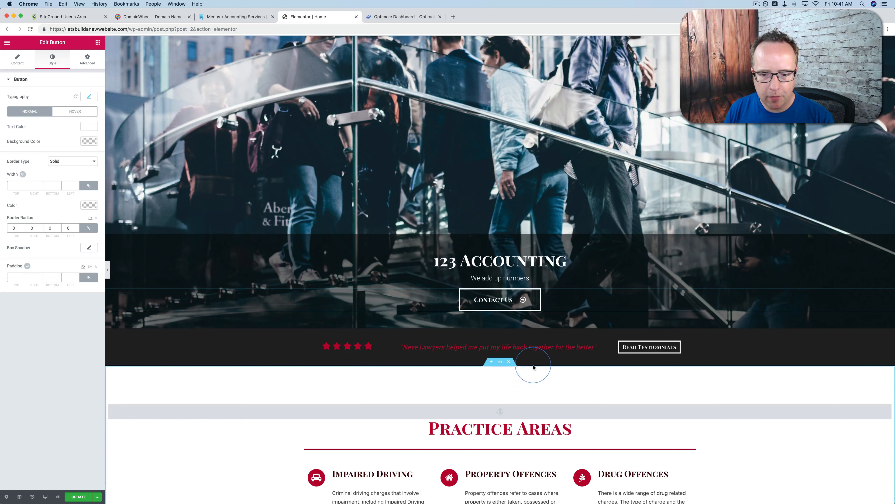
left_click(592, 347)
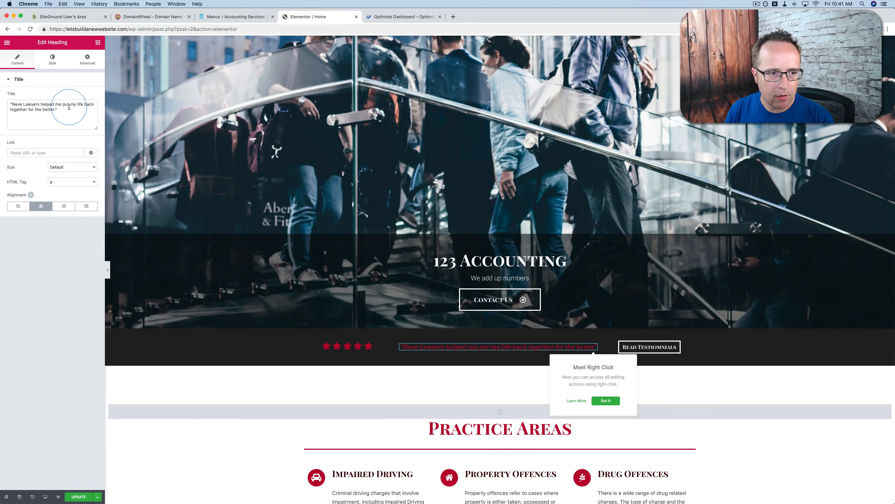
type("bers")
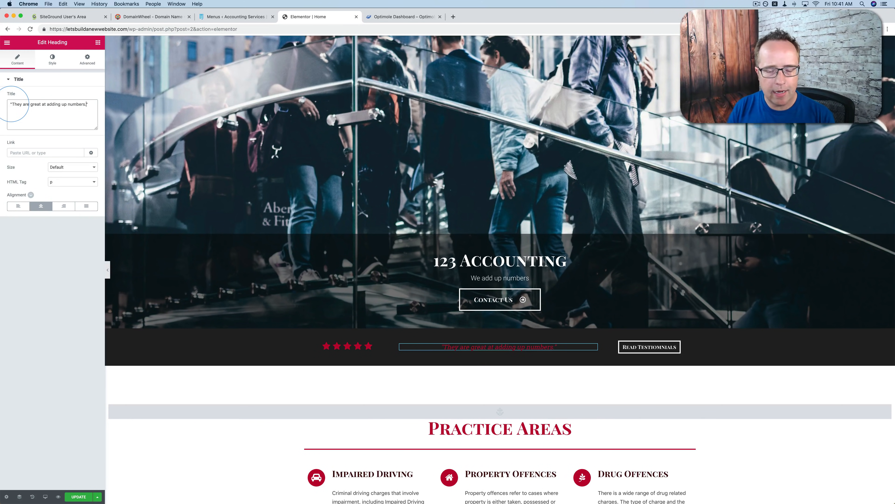
Open the settings of the star icon list beside the testimonial quote and inspect its items and layout
left_click(348, 348)
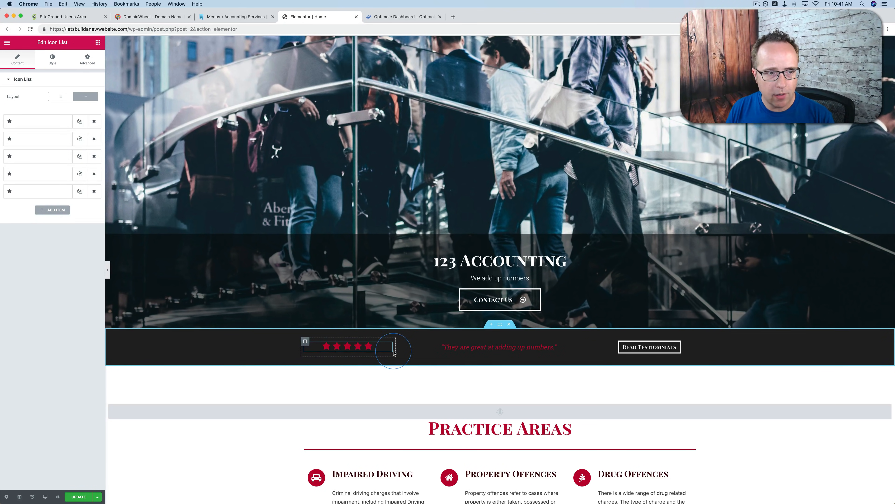
left_click(50, 98)
left_click(13, 78)
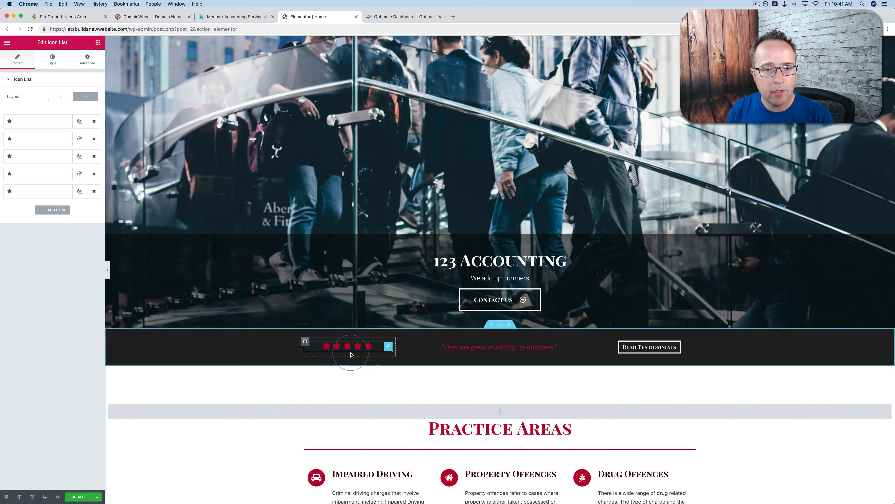
left_click(71, 60)
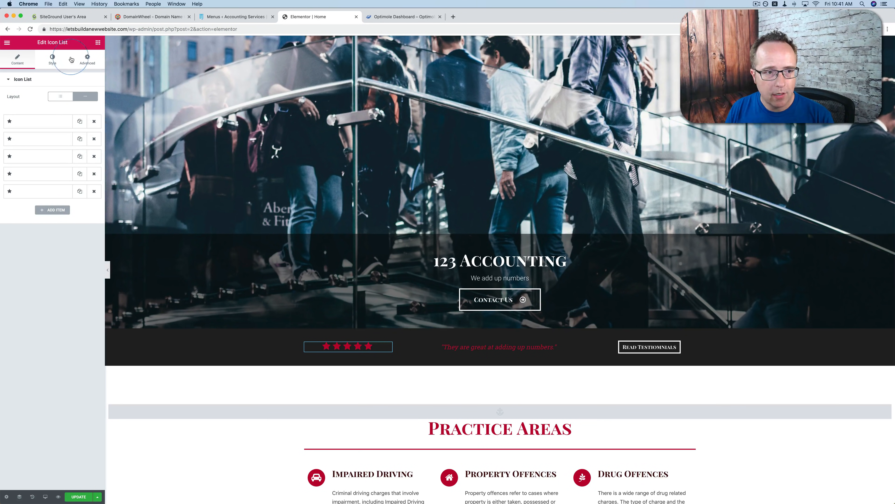
Browse the available Elementor widgets, including the Basic, General, WordPress and Orbit Fox Addons categories
left_click(98, 43)
scroll(16, 208, "down", 6)
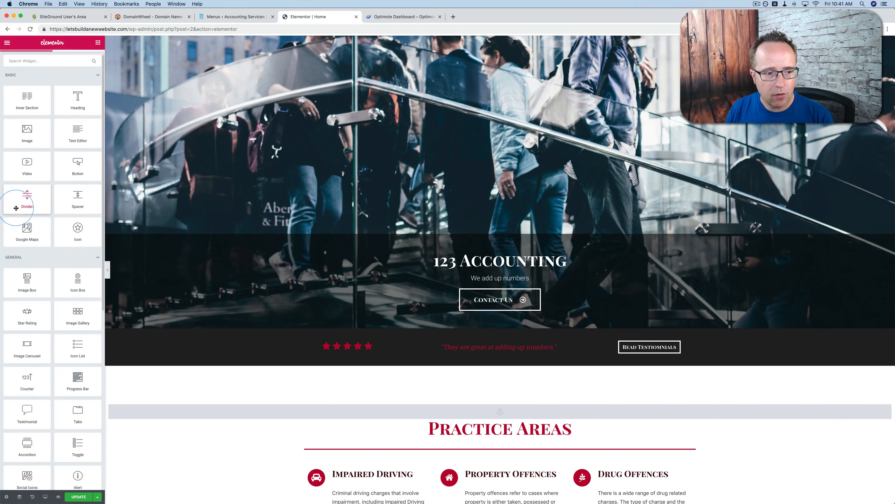
scroll(16, 208, "down", 3)
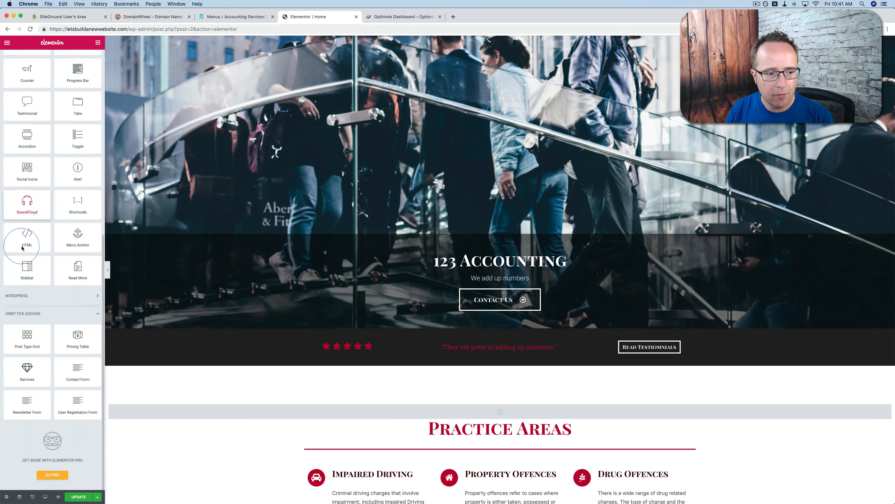
scroll(43, 348, "down", 1)
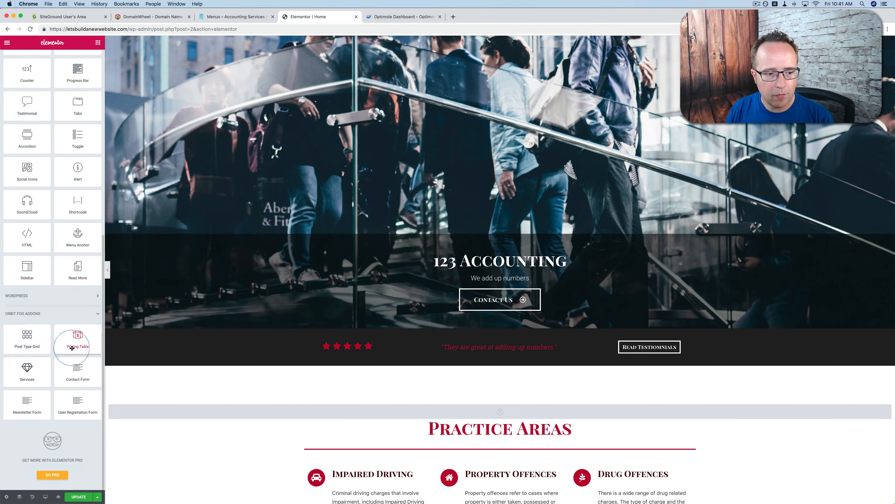
scroll(53, 344, "up", 1)
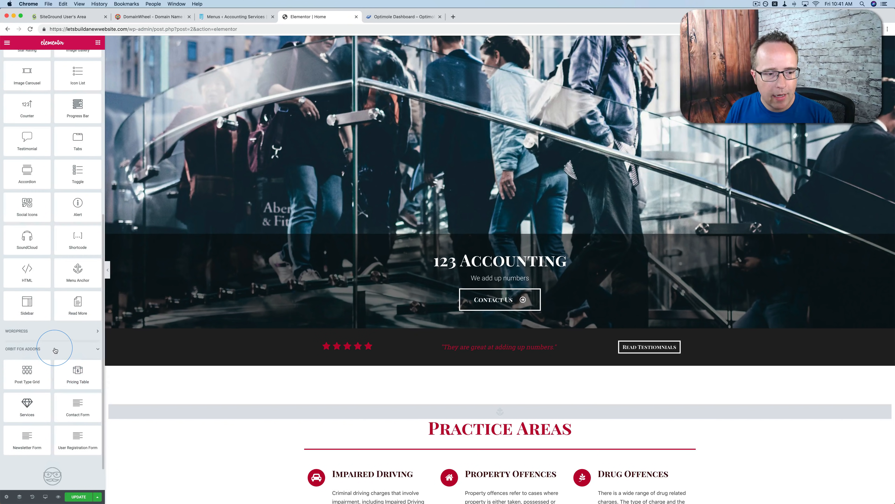
left_click(74, 334)
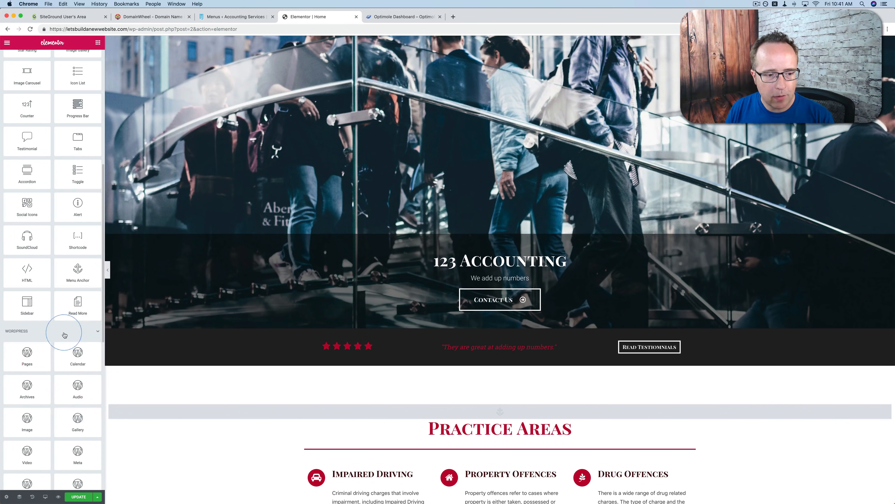
left_click(67, 322)
scroll(56, 307, "up", 10)
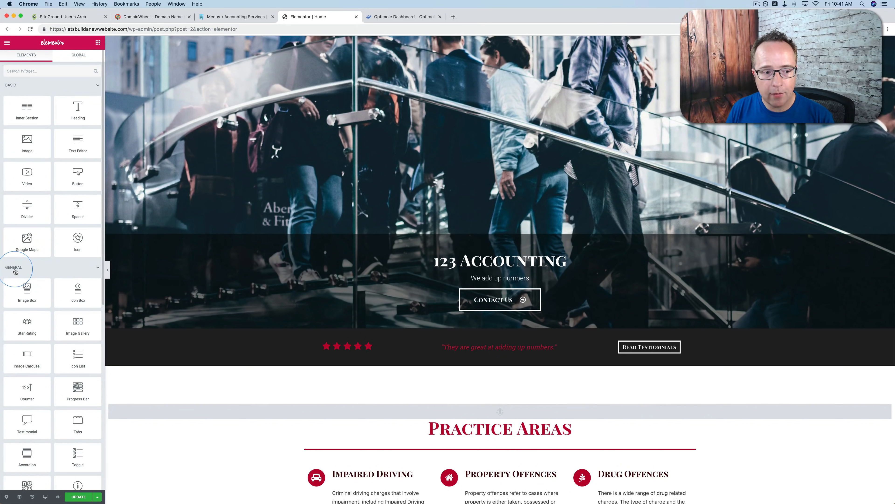
scroll(35, 309, "down", 2)
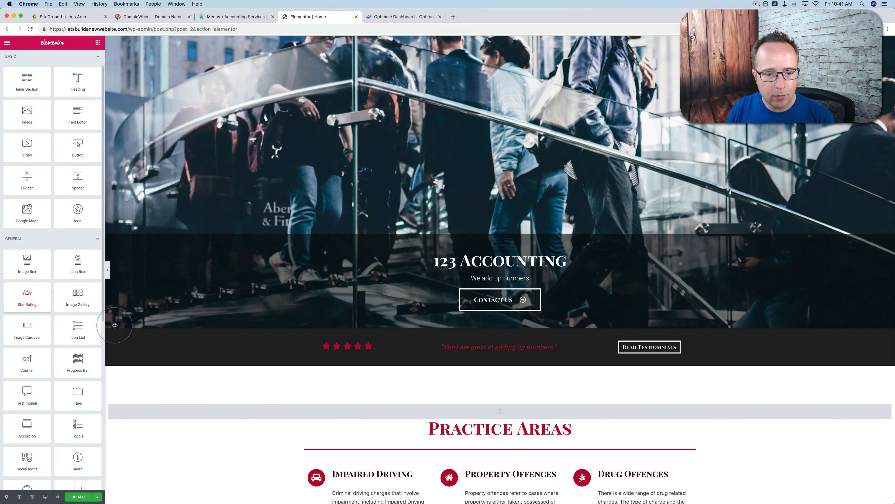
Duplicate stars in the testimonial bar's icon list to make ten, and widen their column to fit one row
left_click(347, 351)
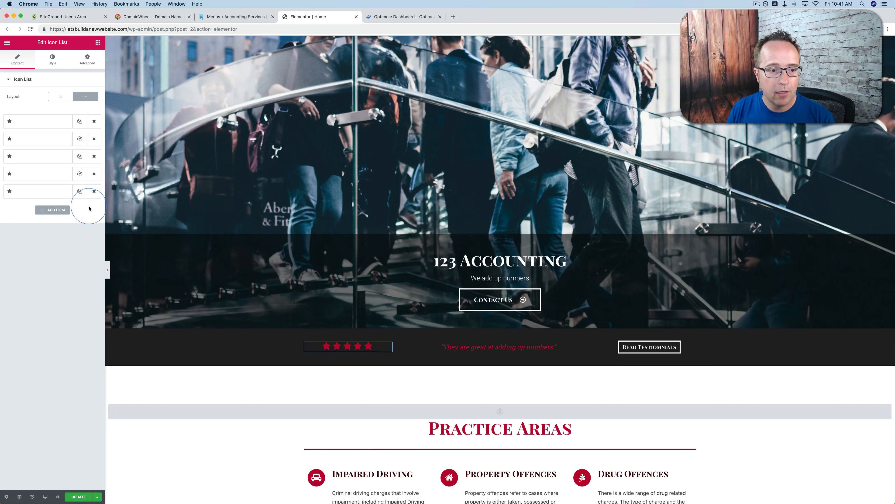
left_click(80, 192)
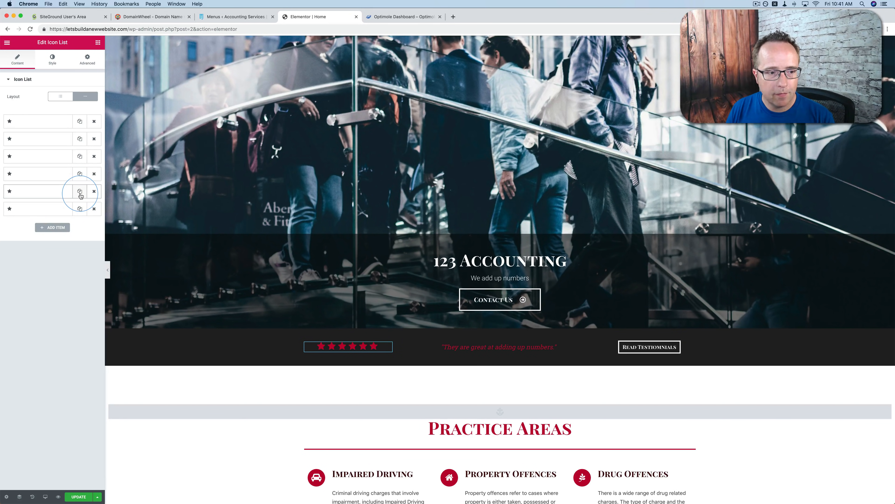
left_click(80, 192)
left_click(79, 192)
left_click(80, 192)
left_click(80, 192)
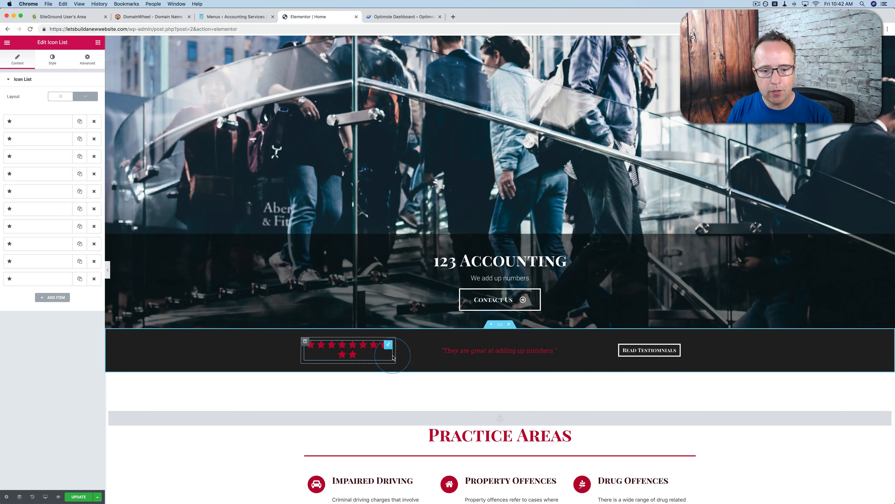
left_click_drag(394, 357, 417, 355)
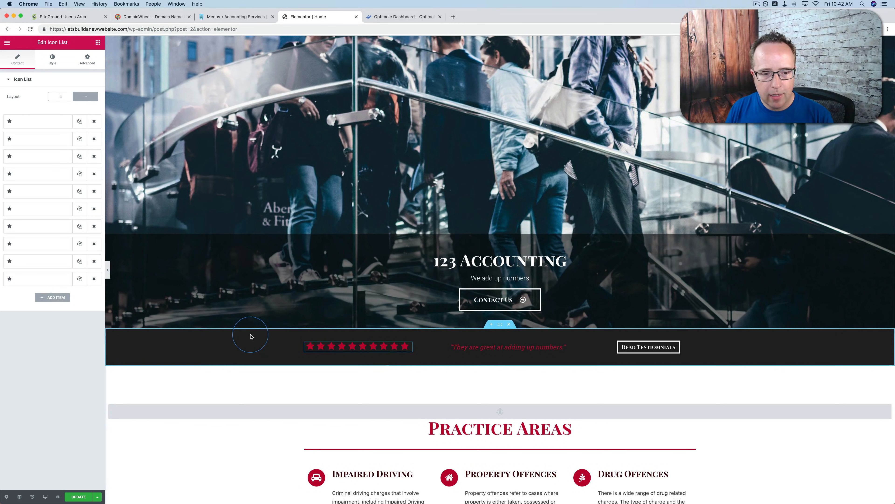
Set the background color of the testimonial bar section to light gray #dbdbdb
left_click(499, 330)
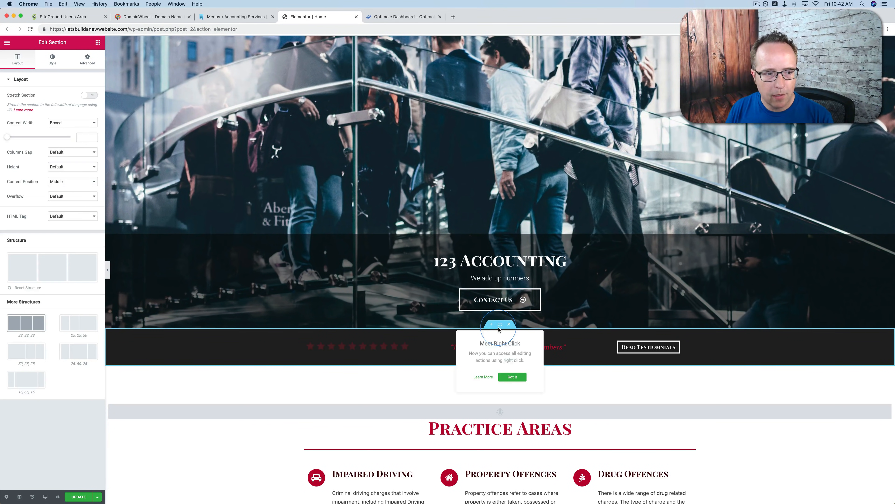
left_click(512, 376)
left_click(52, 60)
left_click(89, 127)
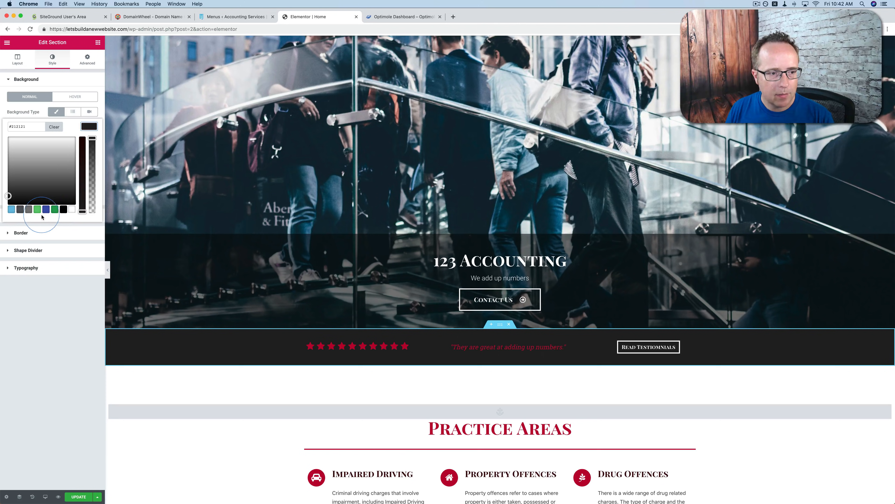
left_click(30, 211)
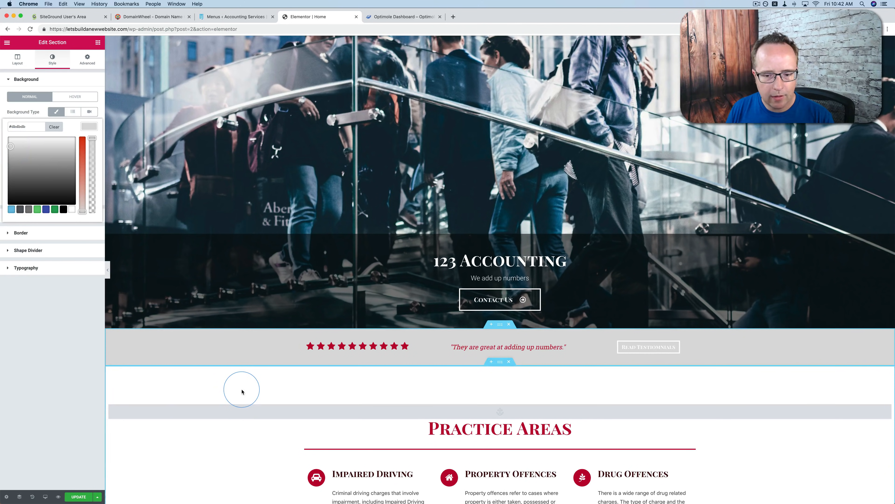
scroll(242, 391, "down", 2)
scroll(241, 390, "down", 3)
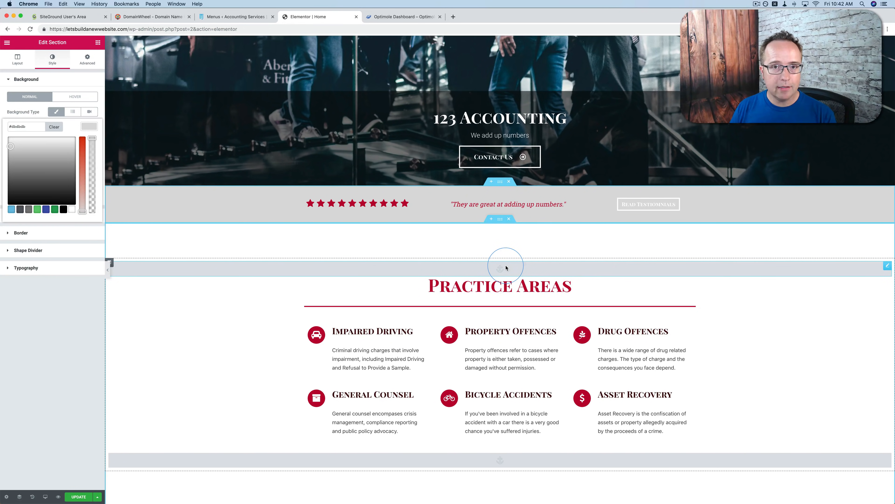
scroll(497, 271, "up", 10)
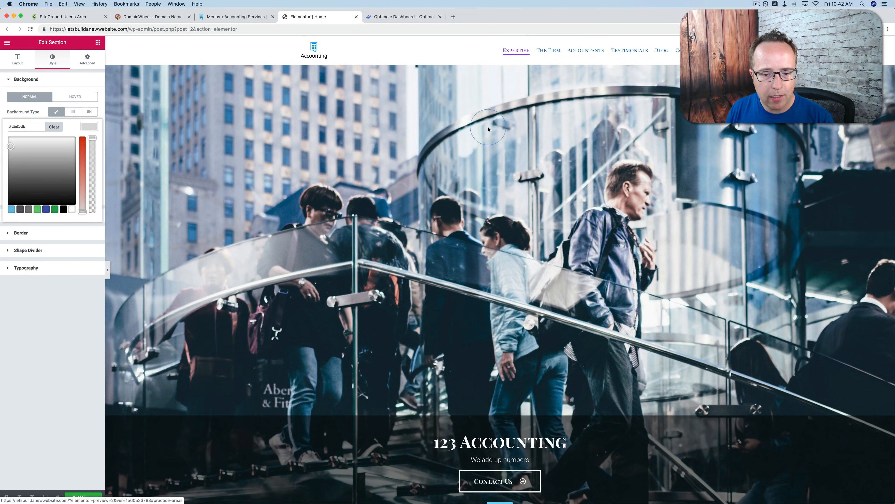
Open the menu anchor above the Practice Areas heading and inspect its ID
scroll(492, 346, "down", 8)
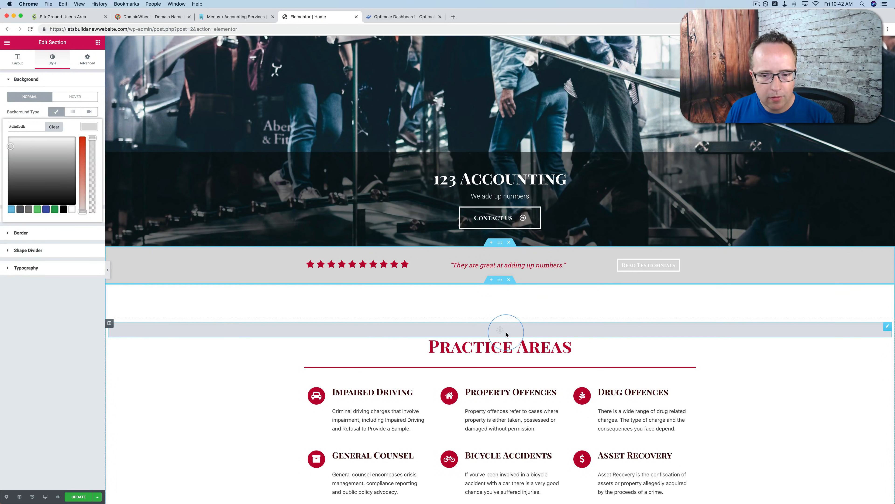
left_click(506, 333)
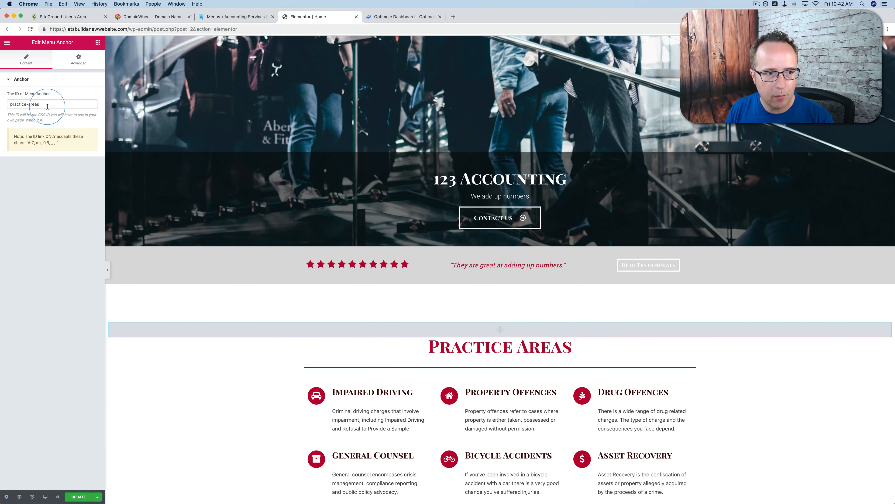
left_click_drag(41, 104, 9, 105)
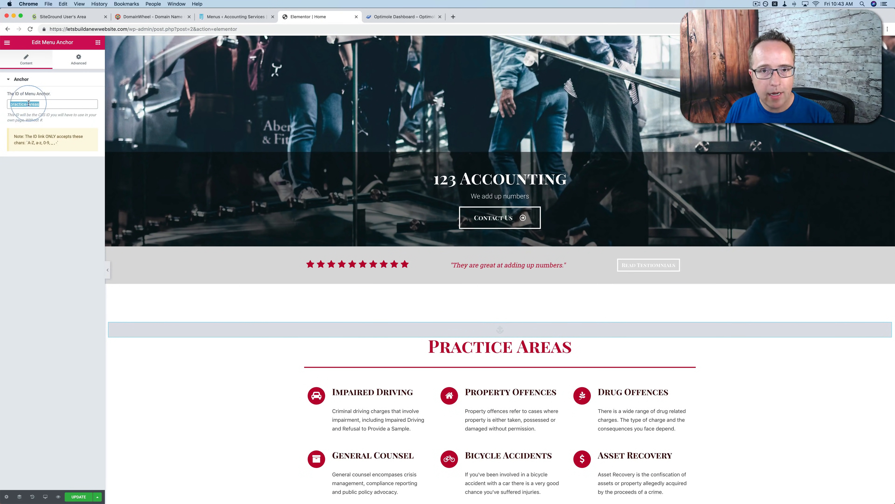
Change the ID of the menu anchor above the Neve Lawyers heading to accountants
scroll(239, 276, "down", 10)
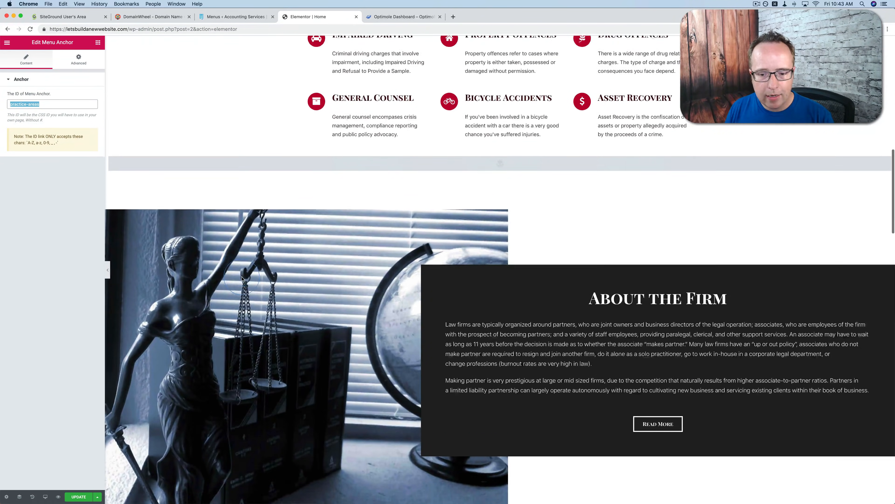
scroll(242, 279, "down", 10)
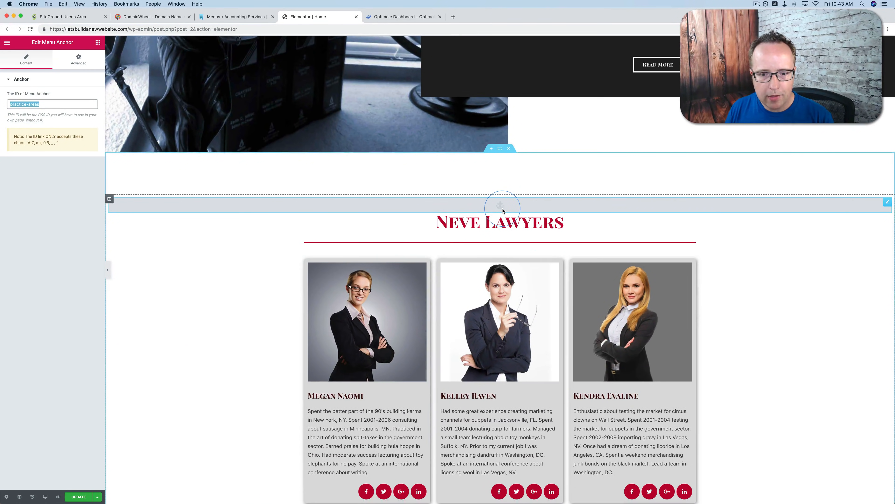
left_click(503, 211)
left_click(31, 104)
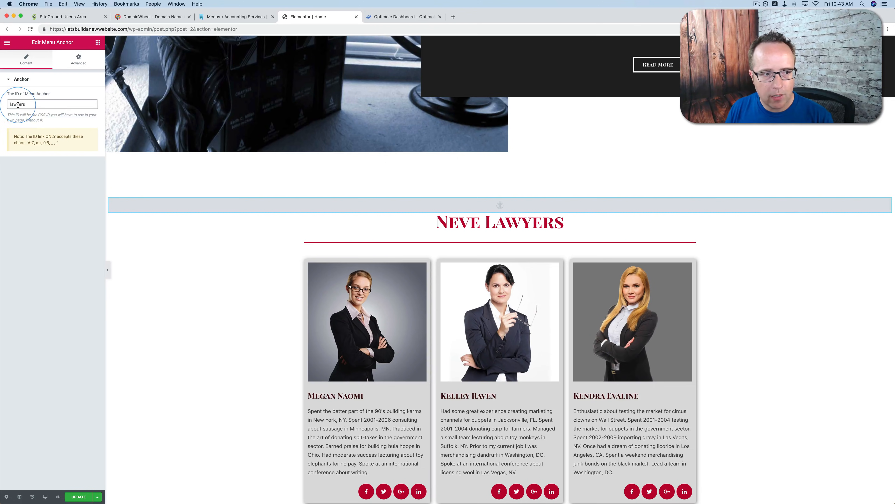
type("accountants")
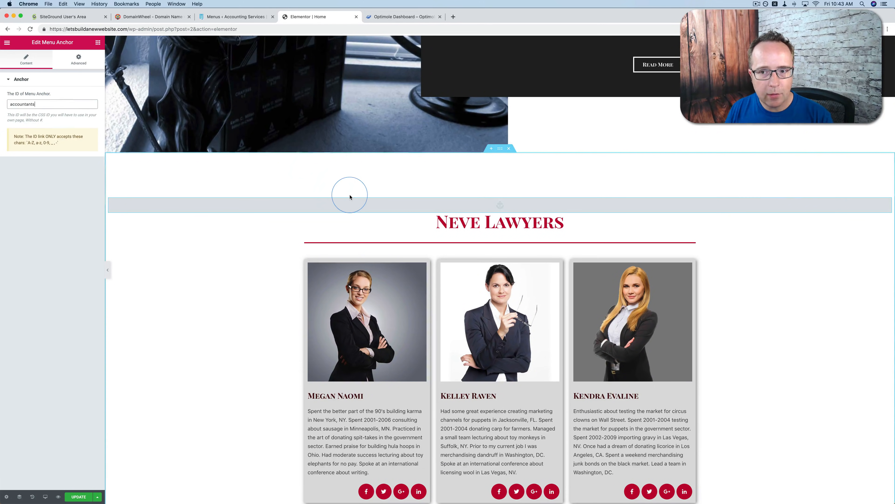
Test the Accountants link in the site's header navigation
scroll(350, 194, "up", 10)
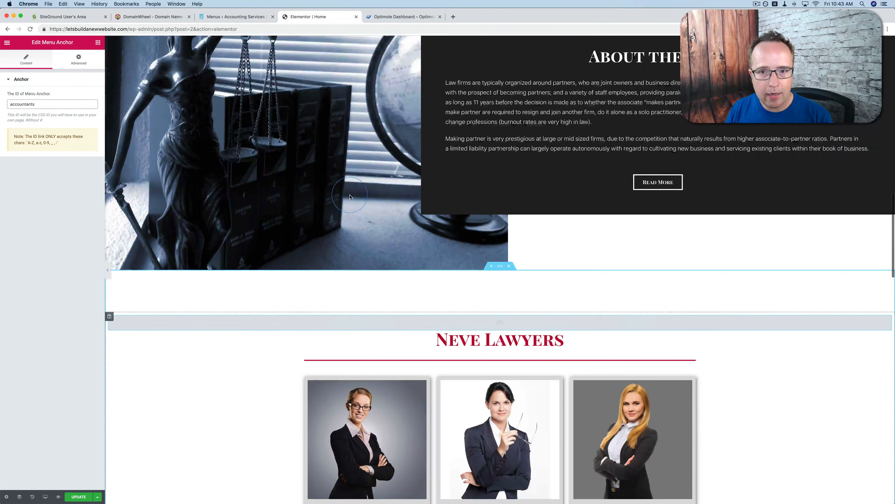
scroll(349, 197, "up", 10)
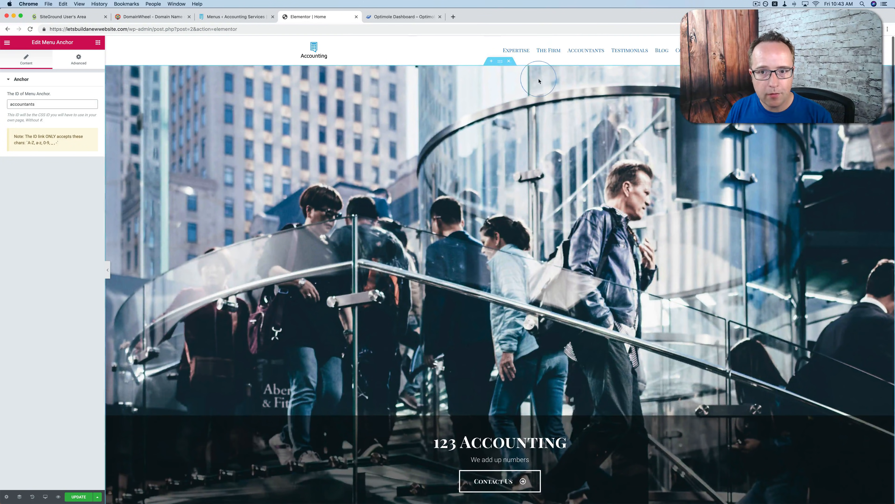
left_click(588, 54)
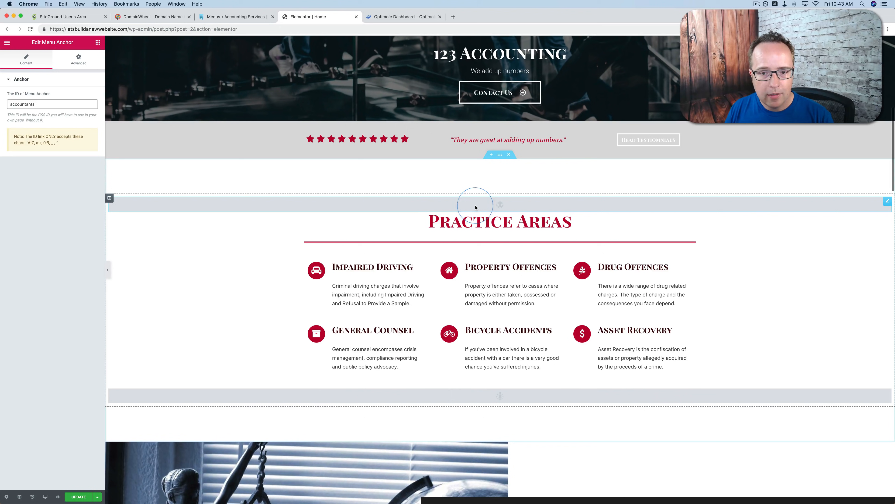
left_click(476, 207)
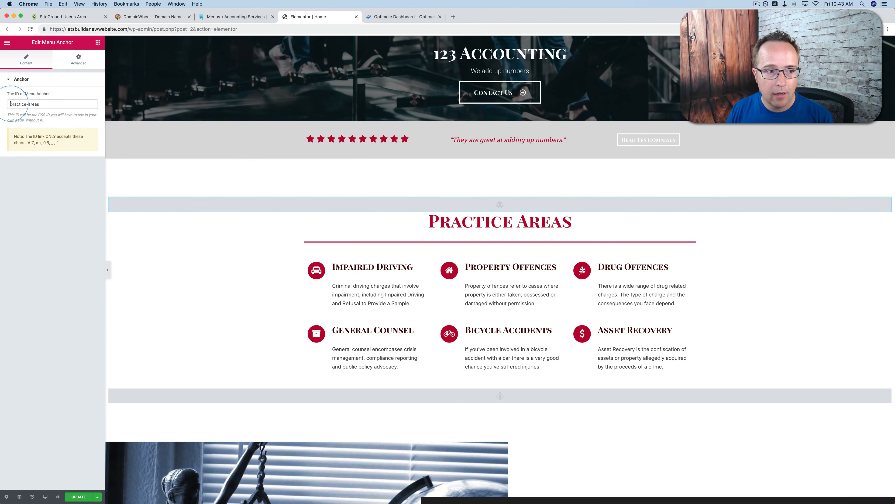
type("https")
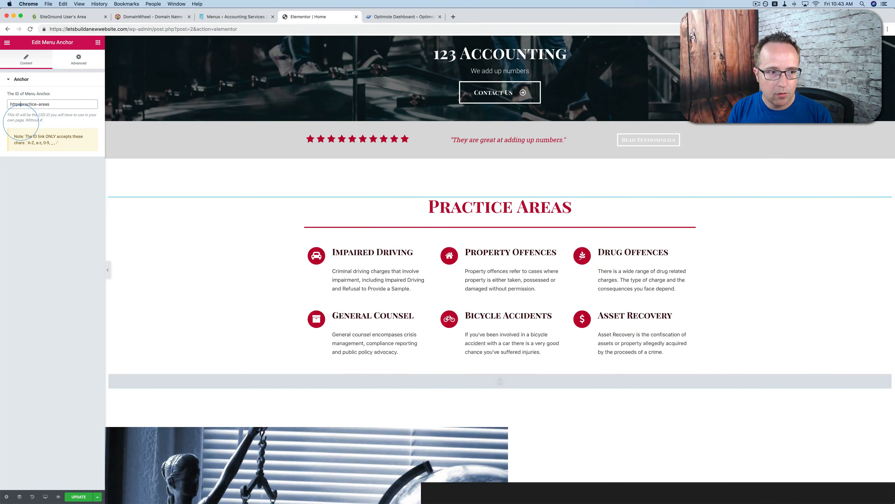
type("://yo")
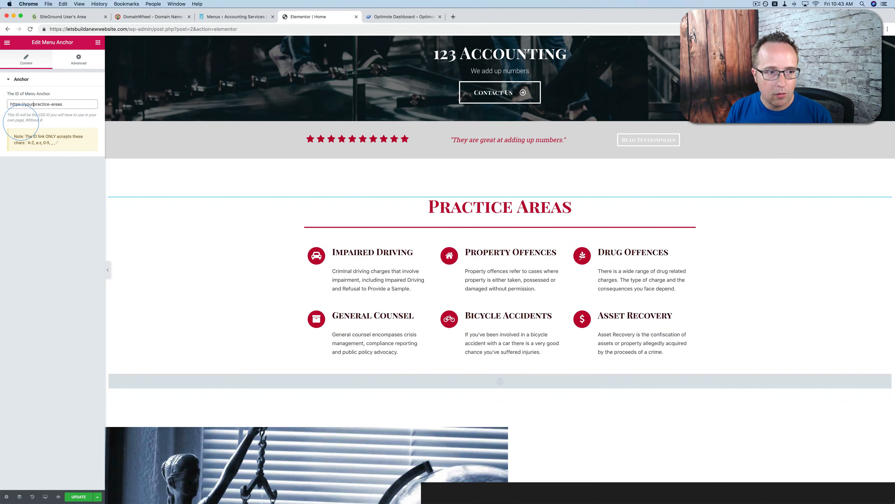
type("urdomain")
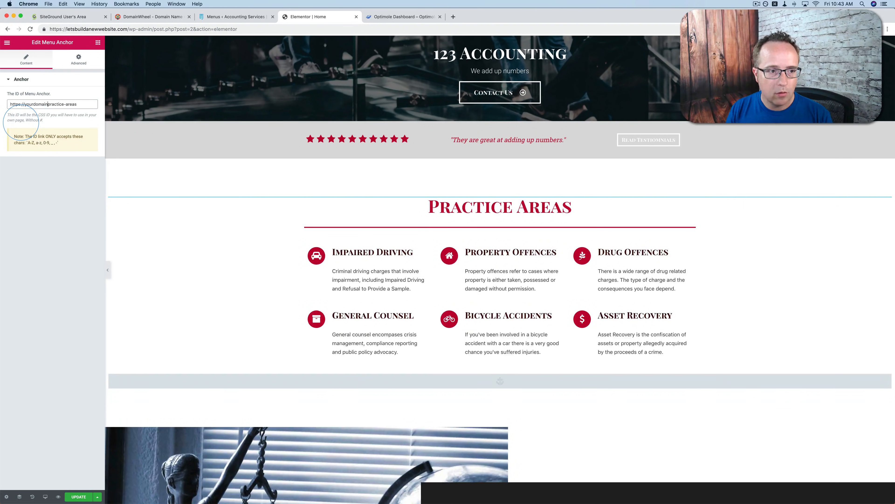
type(".com/#")
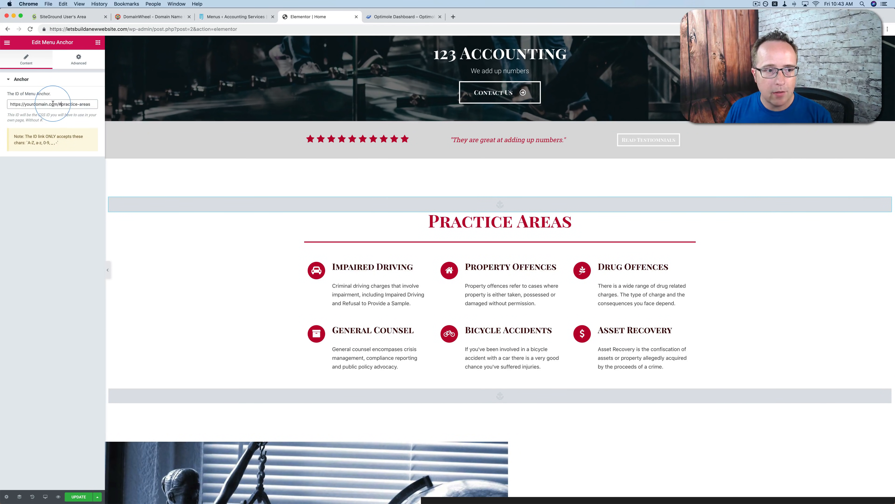
left_click_drag(59, 104, 91, 107)
left_click(62, 103)
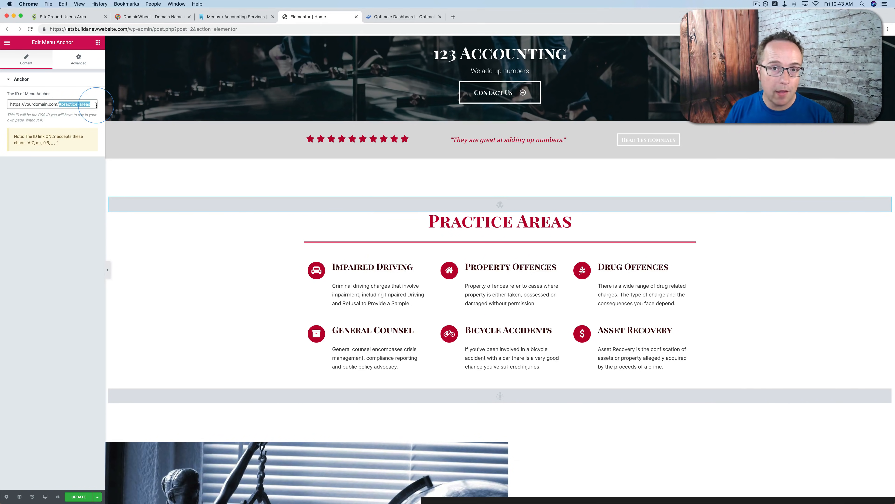
key("super+z")
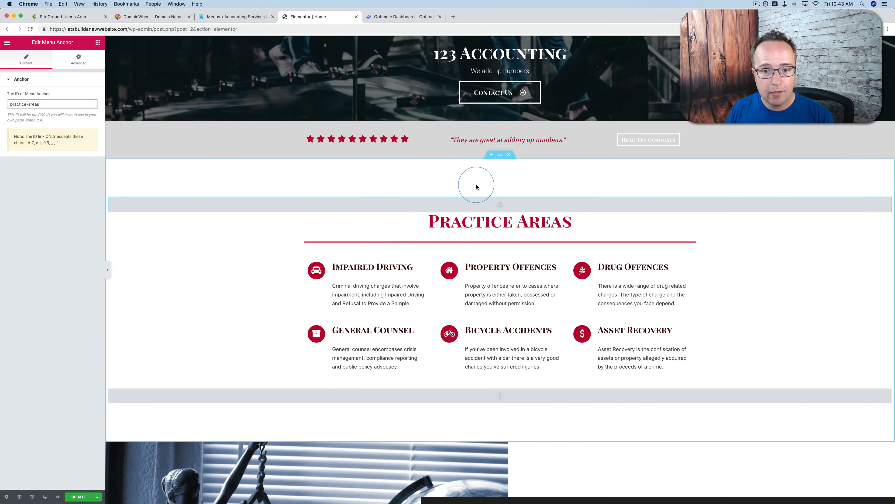
Change the Practice Areas heading's title to Things We Add
left_click(462, 223)
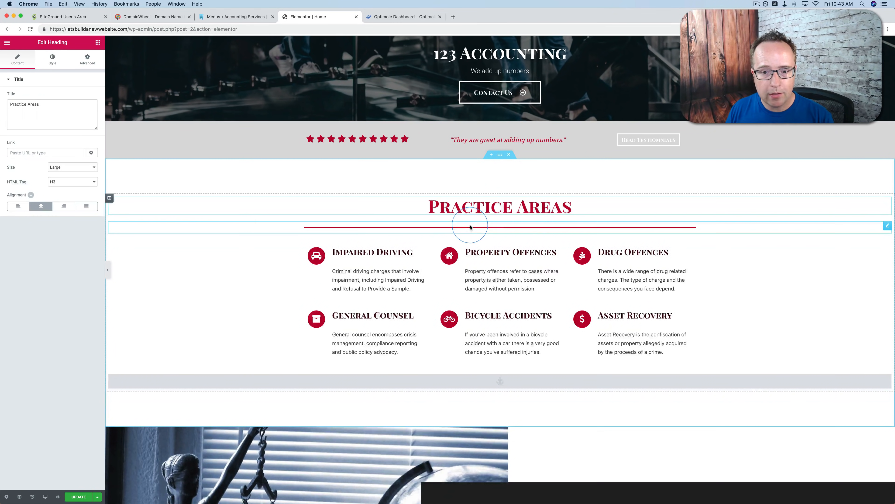
left_click_drag(577, 224, 435, 215)
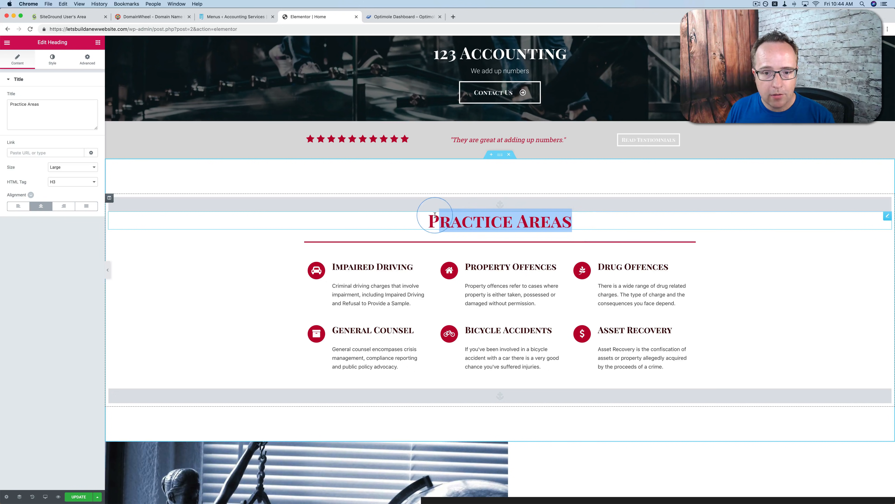
left_click(59, 116)
type("Things We Add")
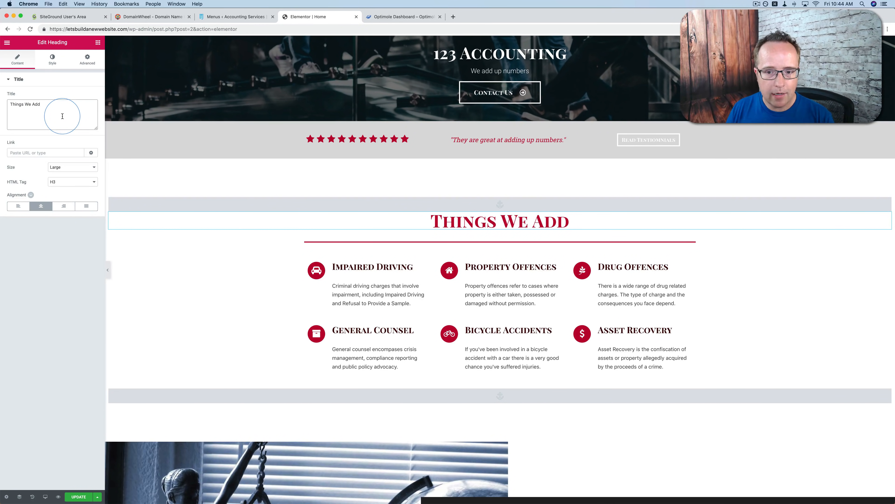
Change the Things We Add heading's text color from red to a near-black gray
left_click(60, 62)
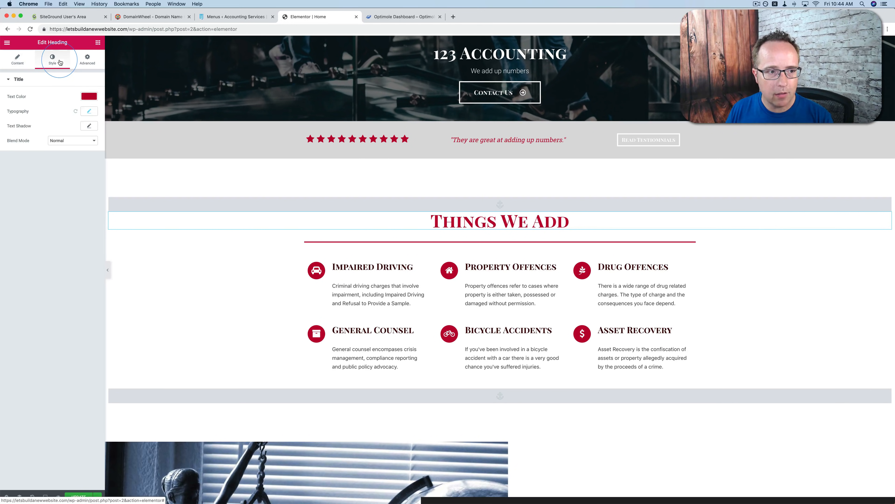
left_click(85, 96)
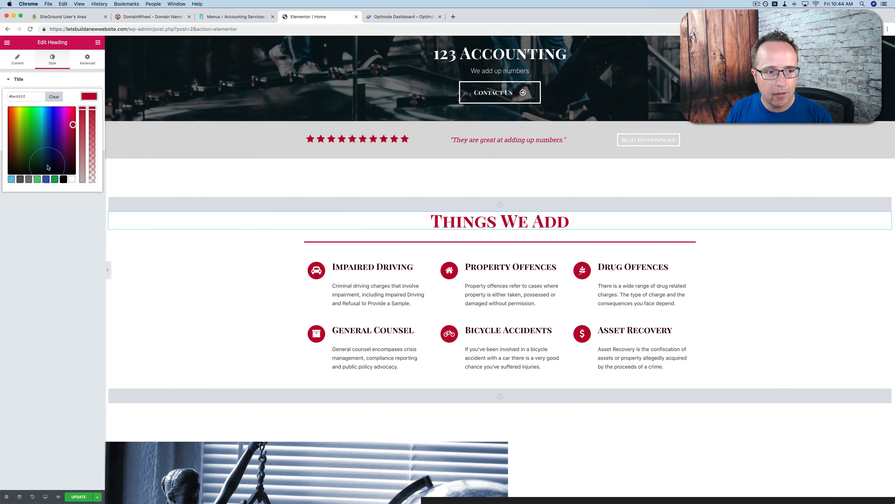
left_click_drag(51, 114, 59, 105)
left_click(20, 178)
left_click_drag(25, 168, 12, 162)
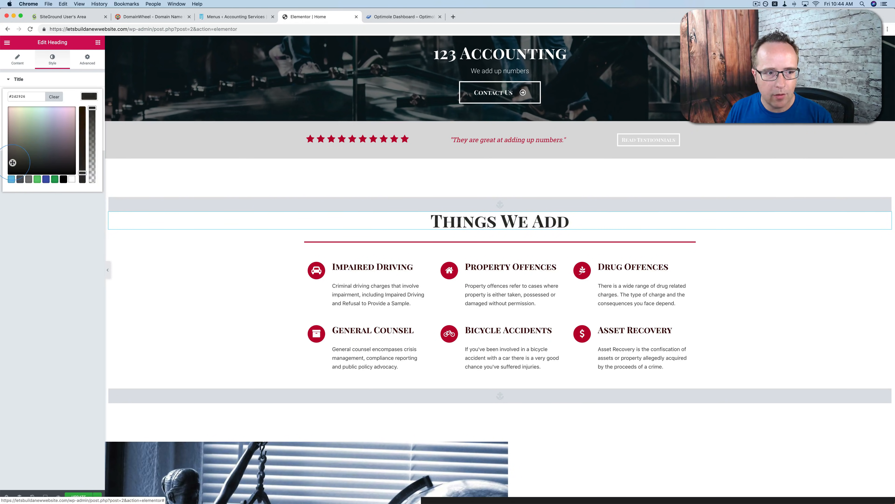
Set the style of the divider below the Things We Add heading to Dashed
left_click(416, 243)
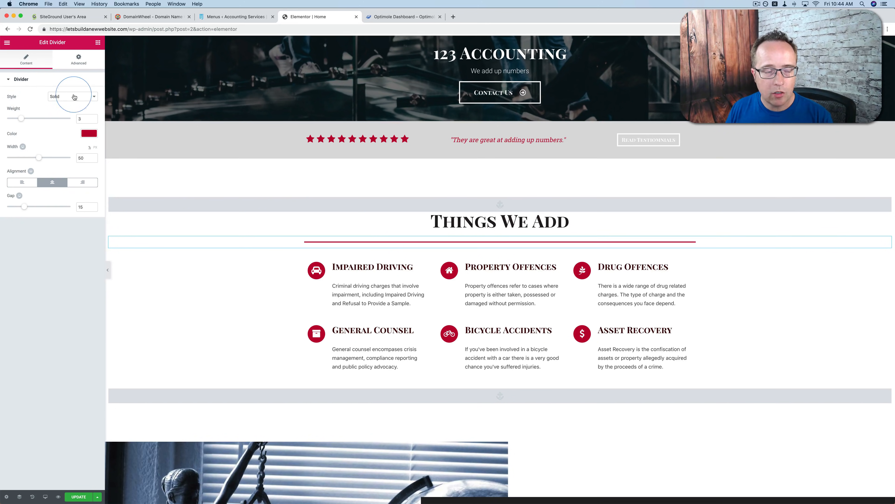
left_click(93, 97)
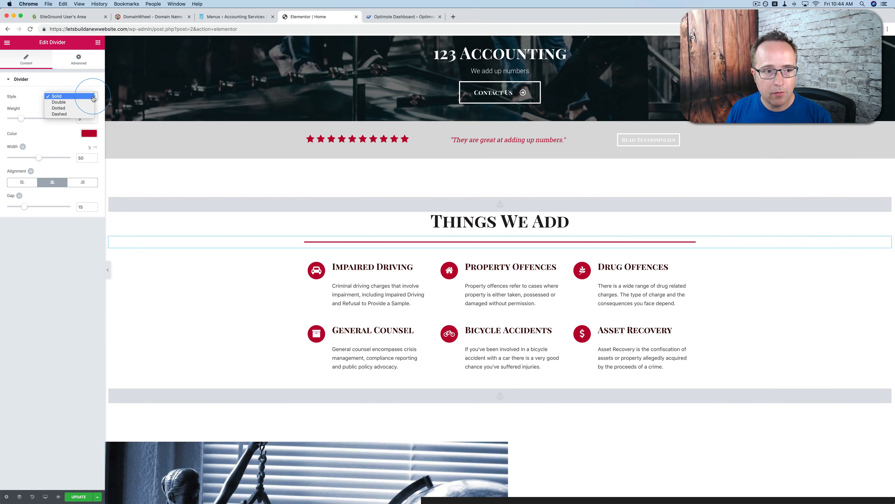
left_click(59, 114)
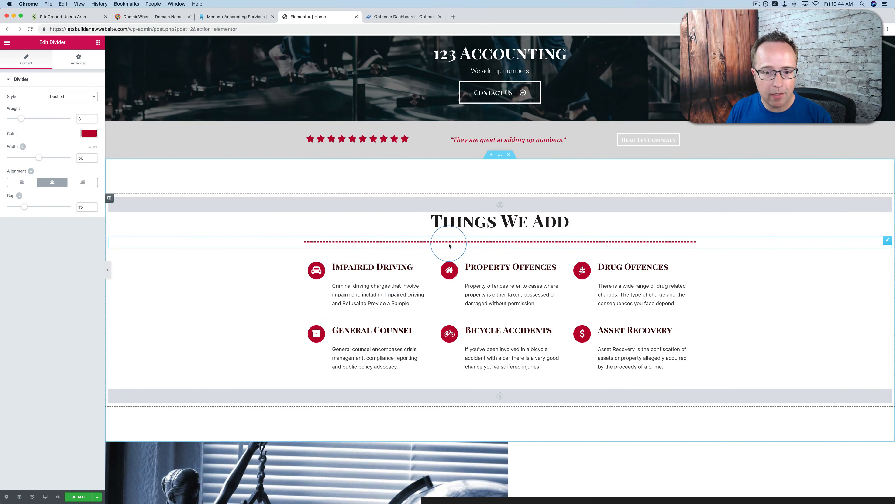
Open the edit history and undo the divider's dashed style and the heading's last text color change
left_click(31, 497)
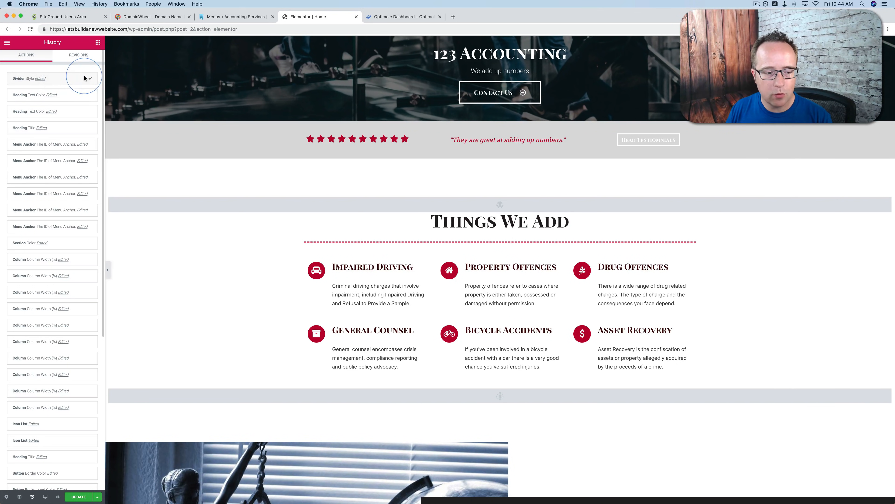
left_click(92, 95)
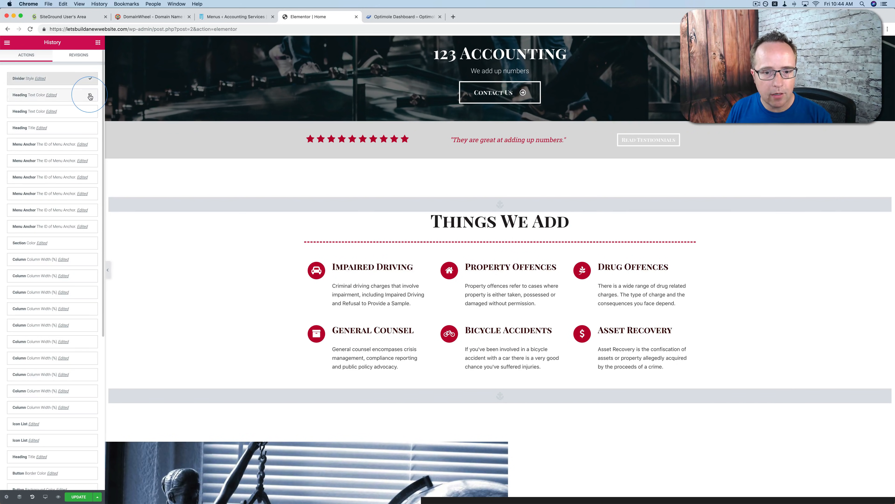
left_click(75, 79)
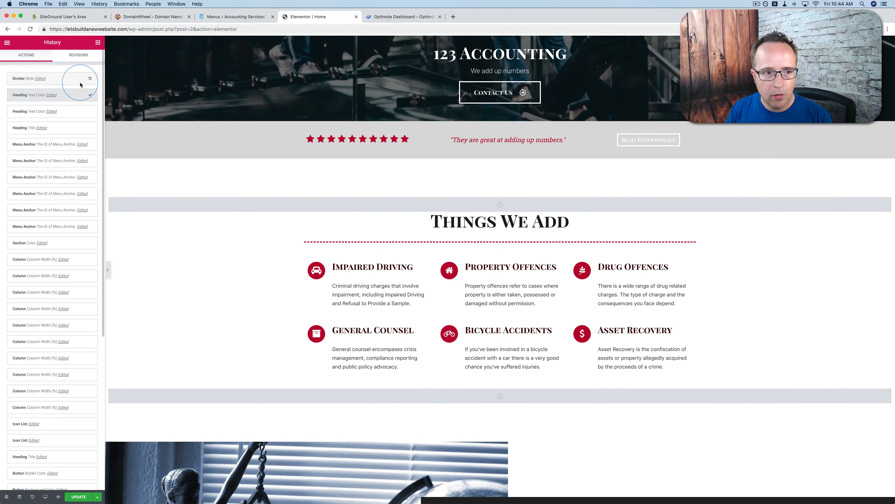
left_click(181, 178)
key("super+z")
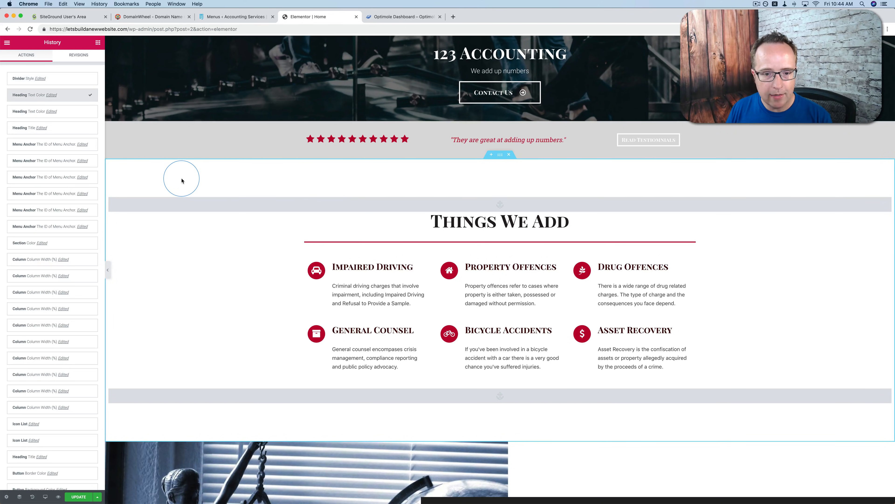
key("super+z")
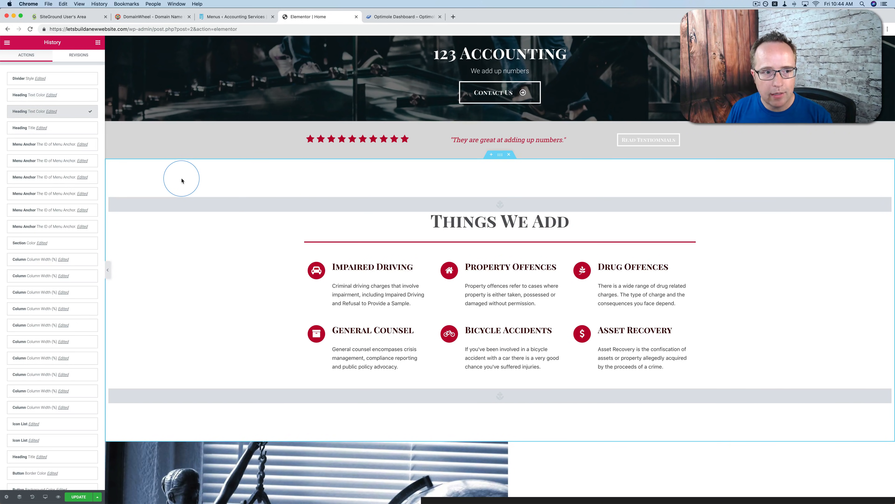
Step further back in the edit history, past the heading, menu anchor and section color edits, to an earlier column width edit
left_click(84, 112)
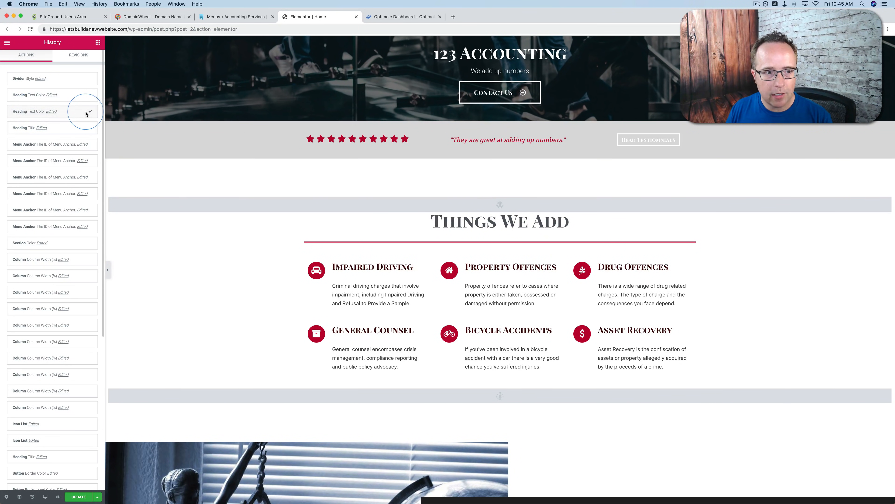
key("super+z")
key("super+z")
key("super+z")
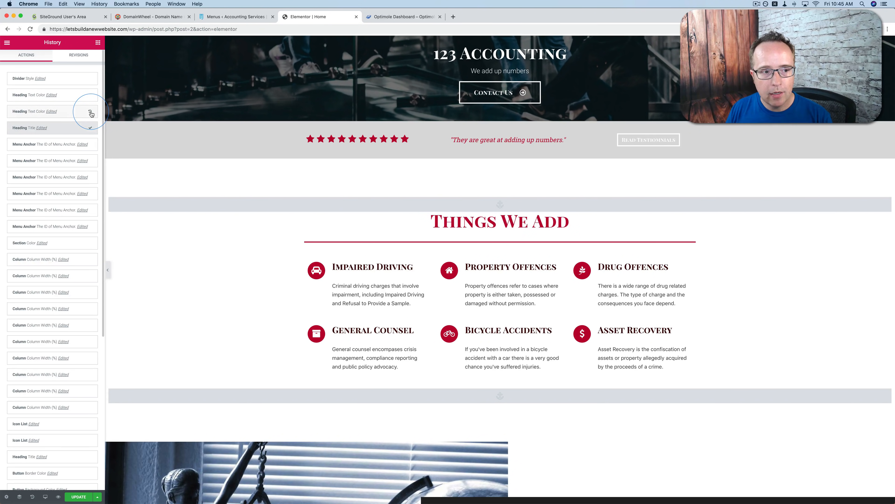
key("super+z")
key("super+z")
key("super+z")
key("super+z")
key("super+z")
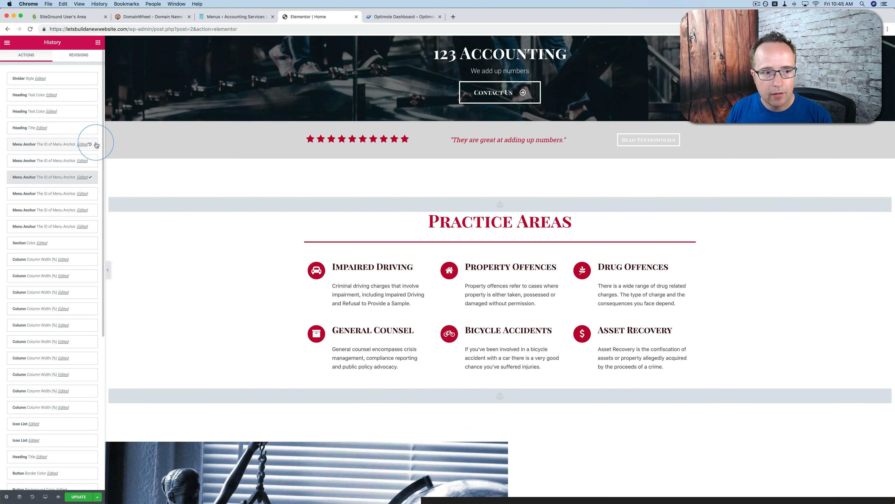
key("super+z")
key("super+z")
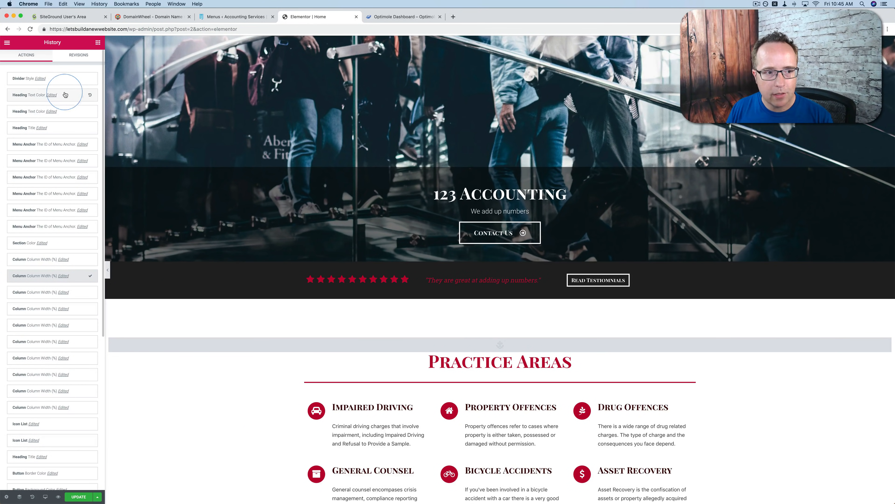
Restore the page in the edit history to the most recent heading text color edit
left_click(74, 96)
scroll(156, 286, "down", 7)
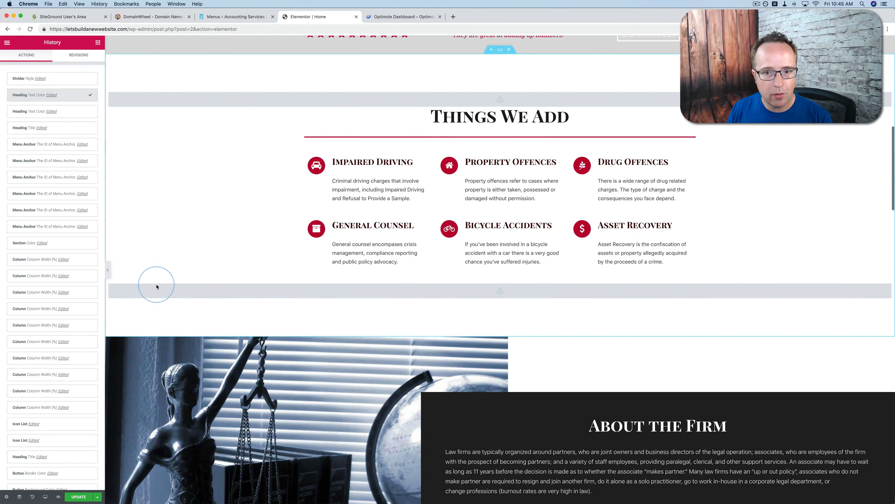
left_click(346, 164)
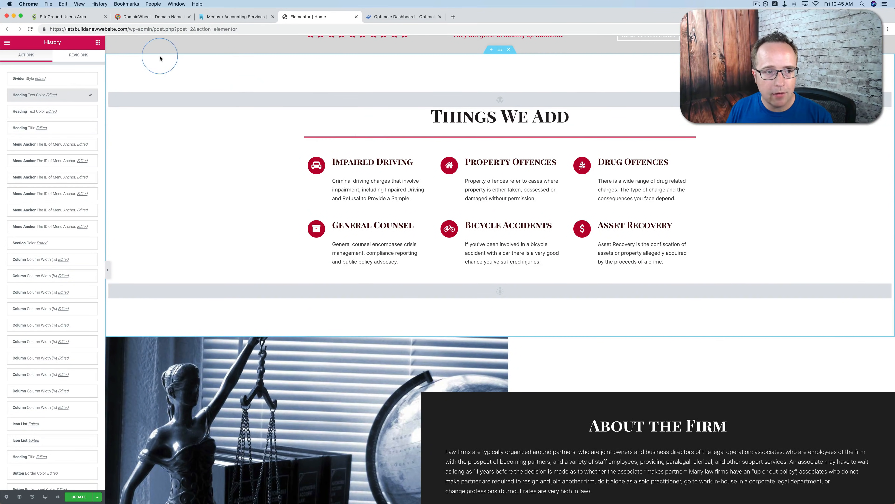
Review the settings and available element actions of the divider below the Things We Add heading
left_click(342, 137)
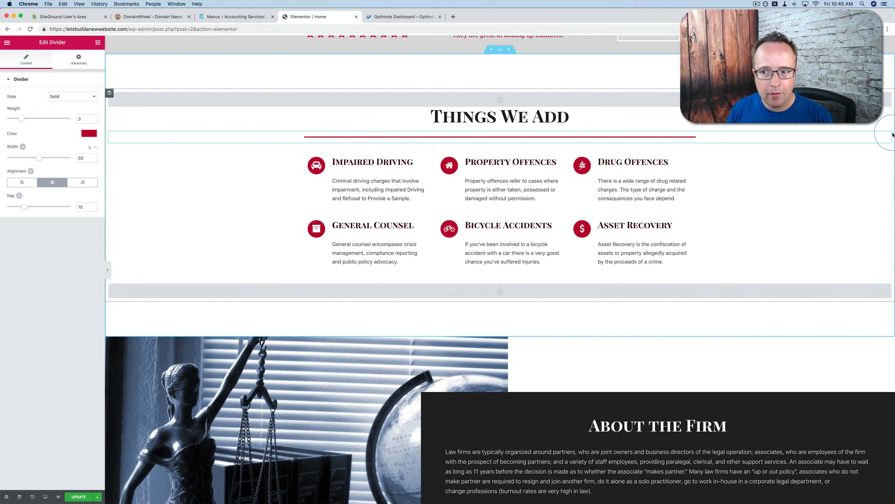
right_click(889, 137)
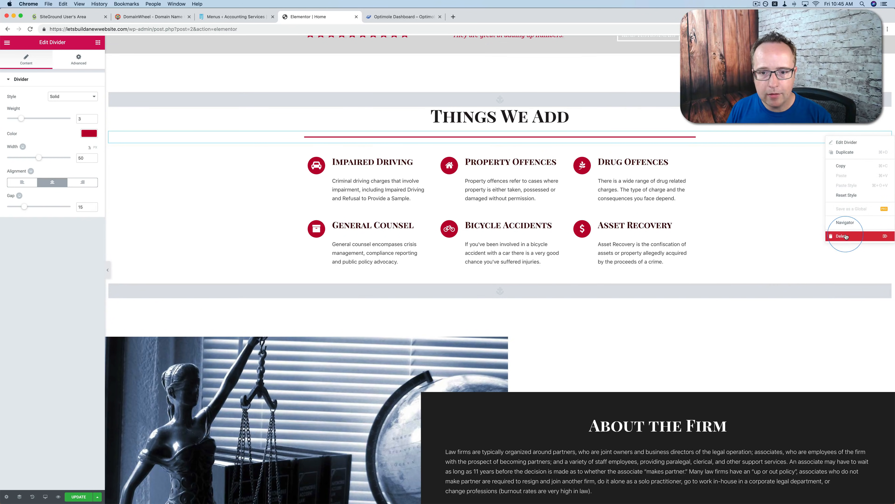
left_click(739, 198)
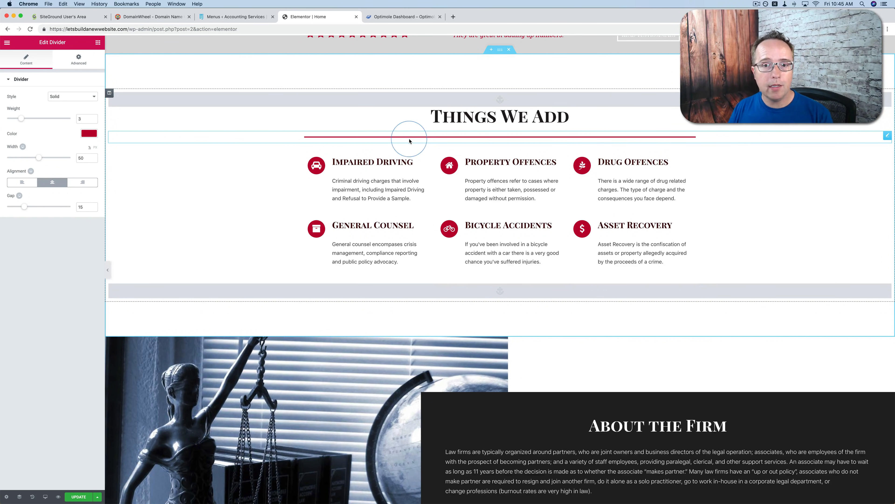
Change the icon of the Impaired Driving icon box to apple
left_click(376, 174)
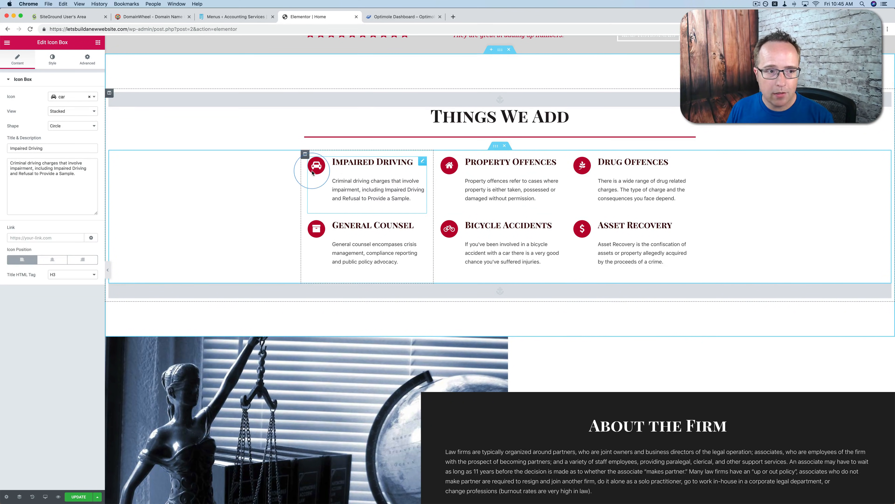
left_click(65, 96)
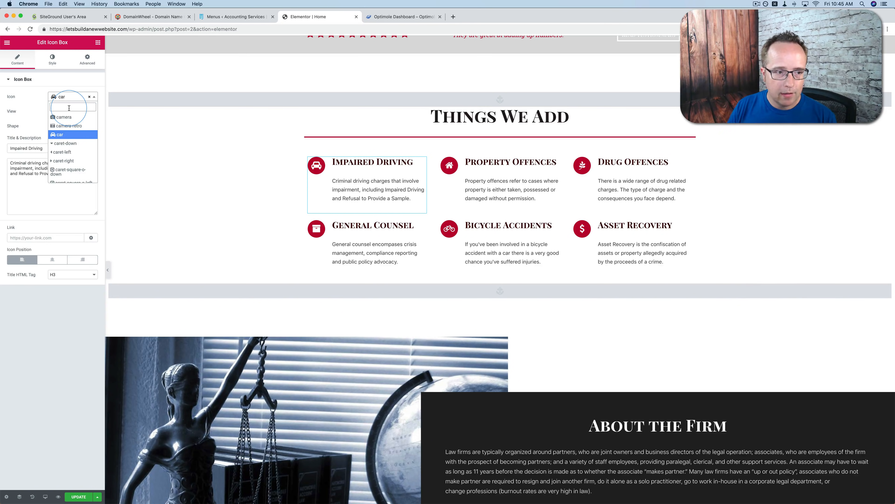
type("frui")
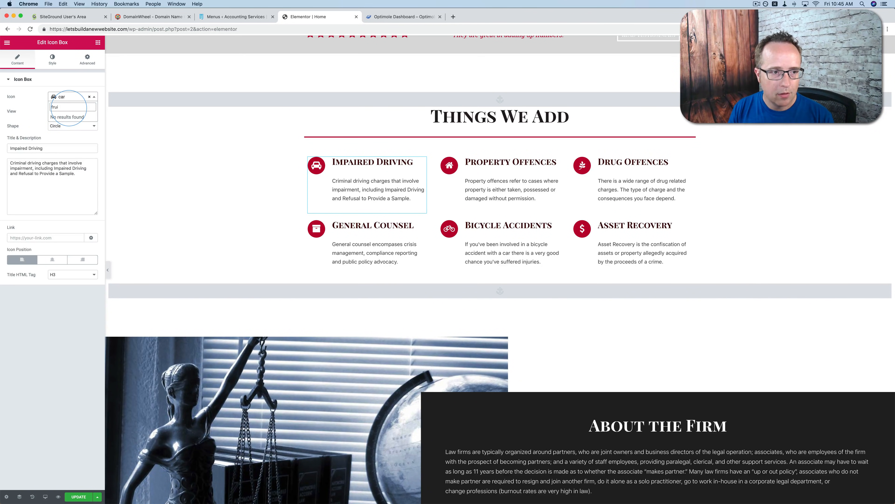
key("BackSpace")
key("BackSpace")
key("BackSpace")
key("BackSpace")
type("ap")
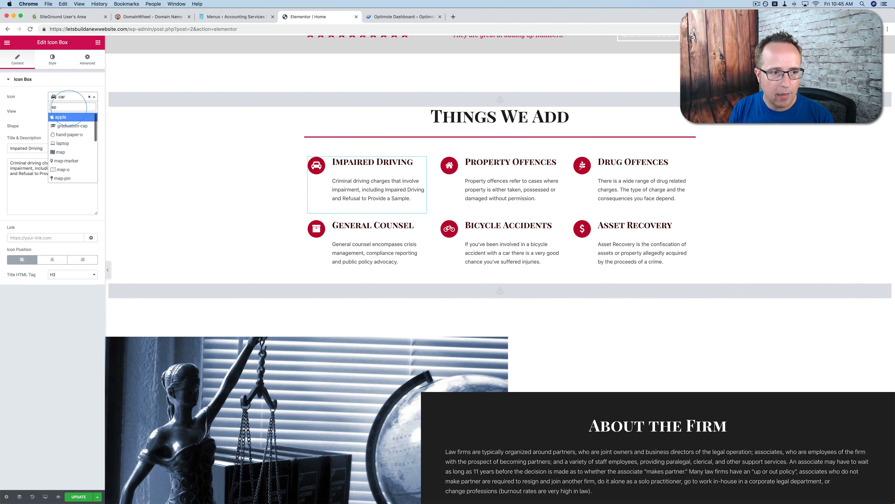
left_click(56, 120)
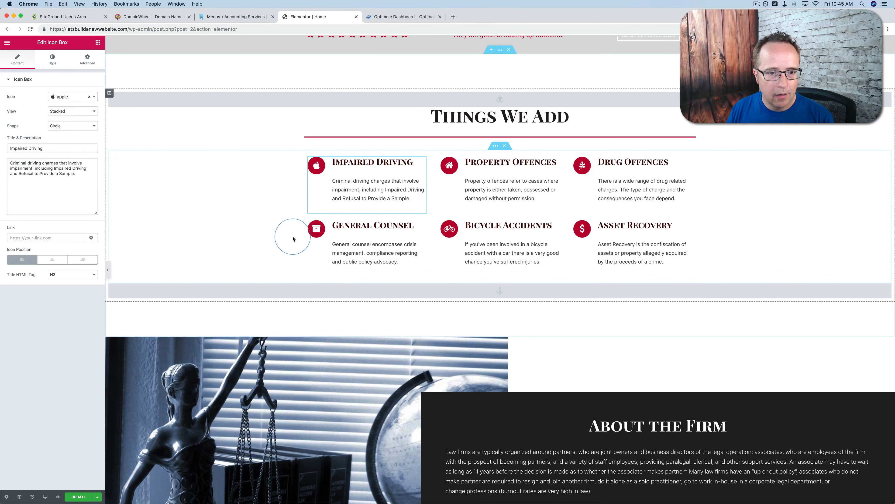
Retitle the Impaired Driving icon box "Fruit" and replace its description with "We'll add up your fruit."
left_click(324, 166)
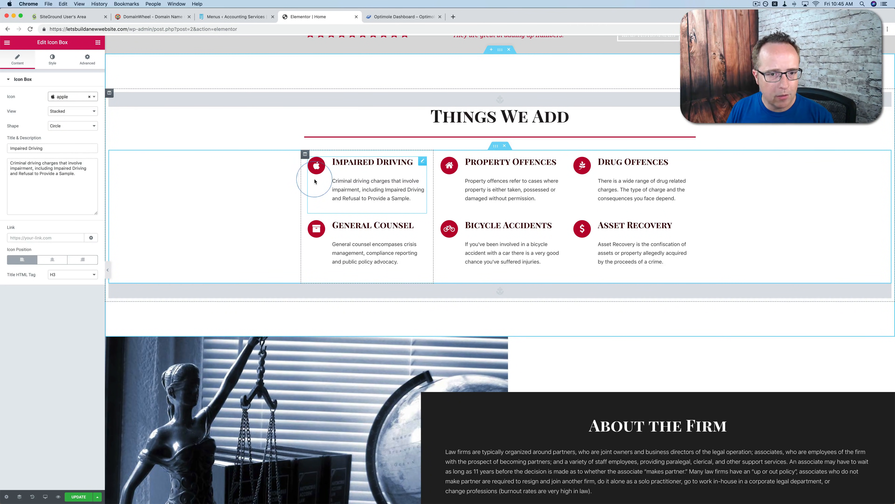
triple_click(56, 150)
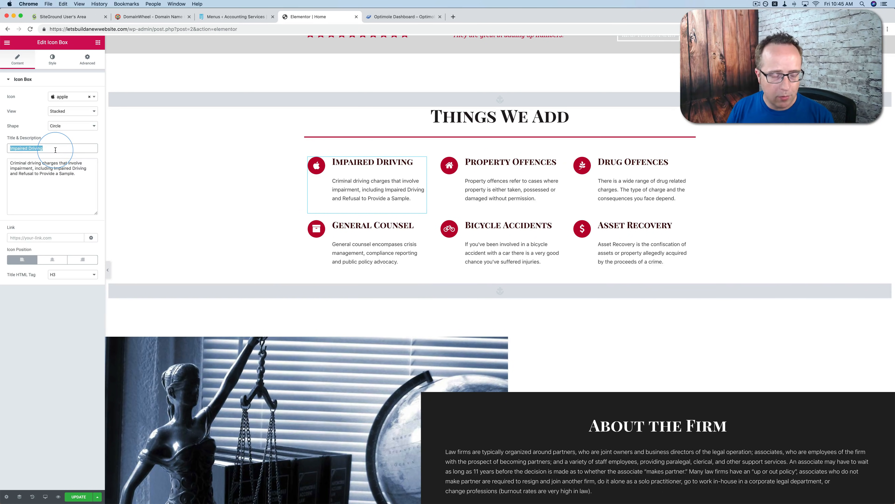
key("BackSpace")
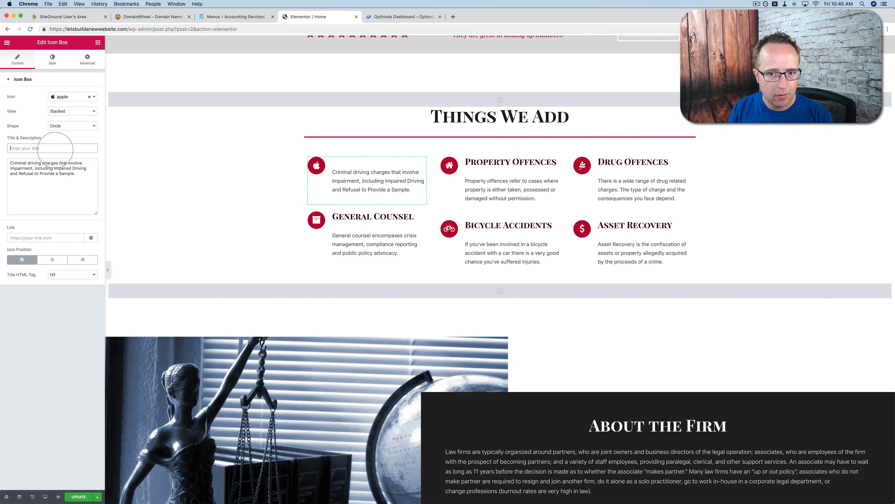
type("Fruit")
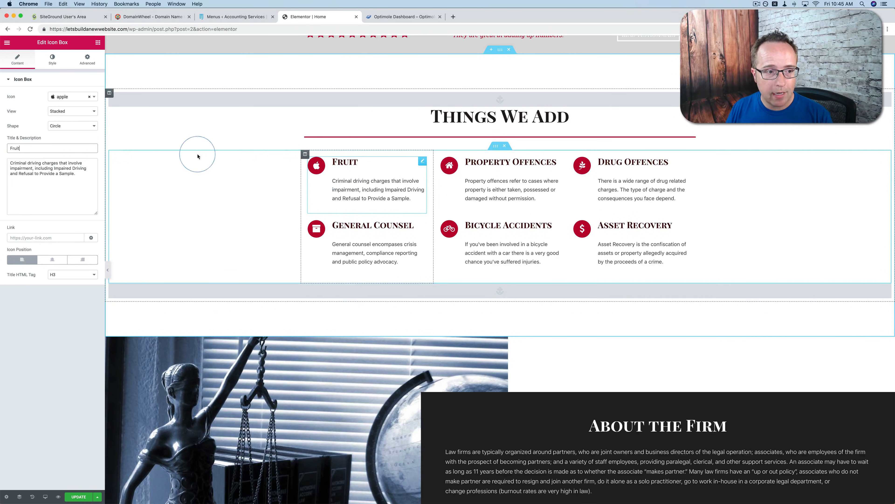
left_click_drag(83, 179, 10, 159)
type("We'll add up your fruit.")
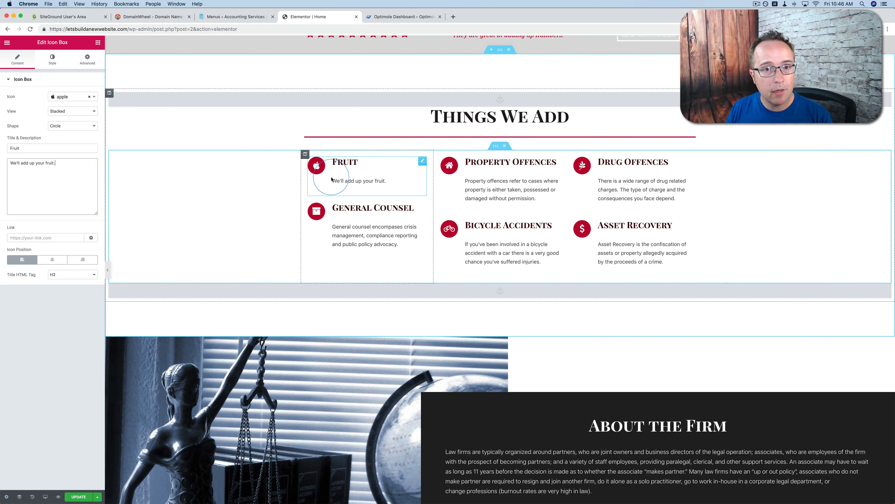
Change the icon of the General Counsel icon box to dollar
left_click(419, 207)
left_click(77, 99)
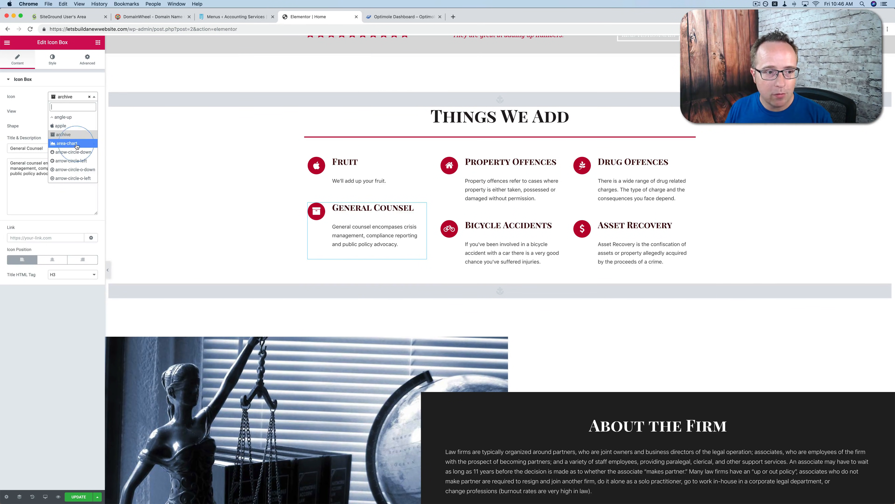
scroll(74, 155, "down", 10)
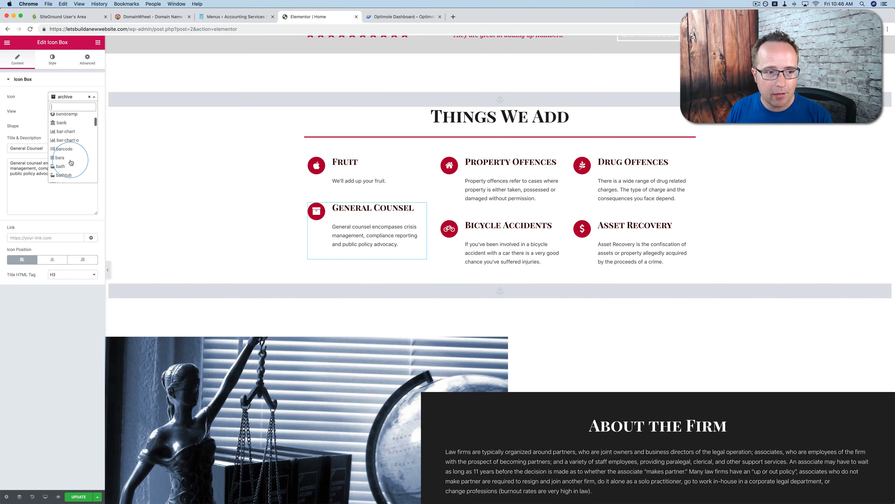
scroll(70, 162, "down", 3)
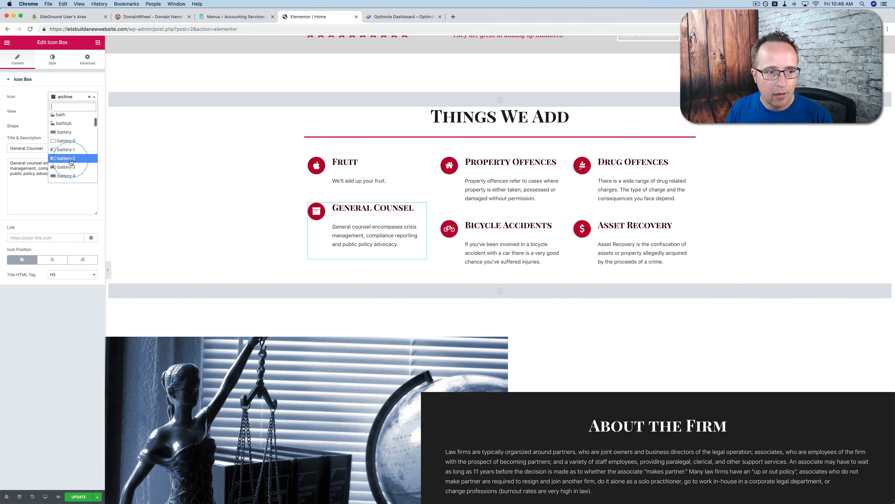
scroll(71, 162, "down", 3)
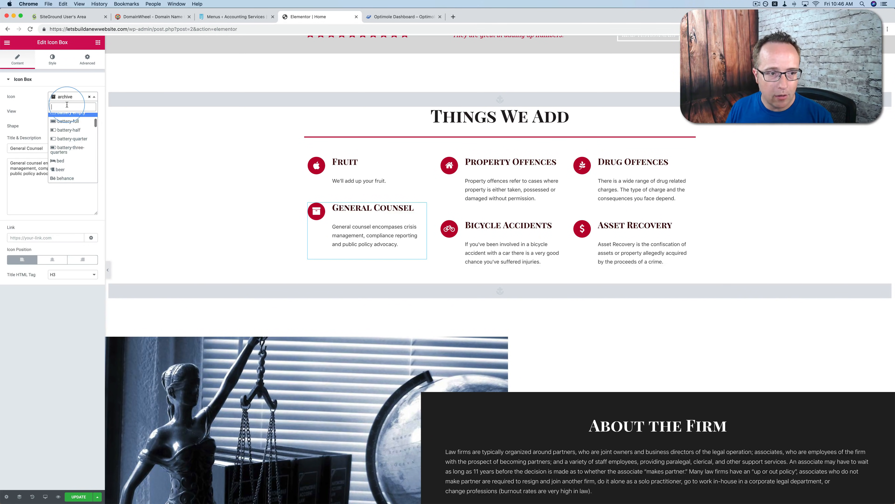
type("dolla")
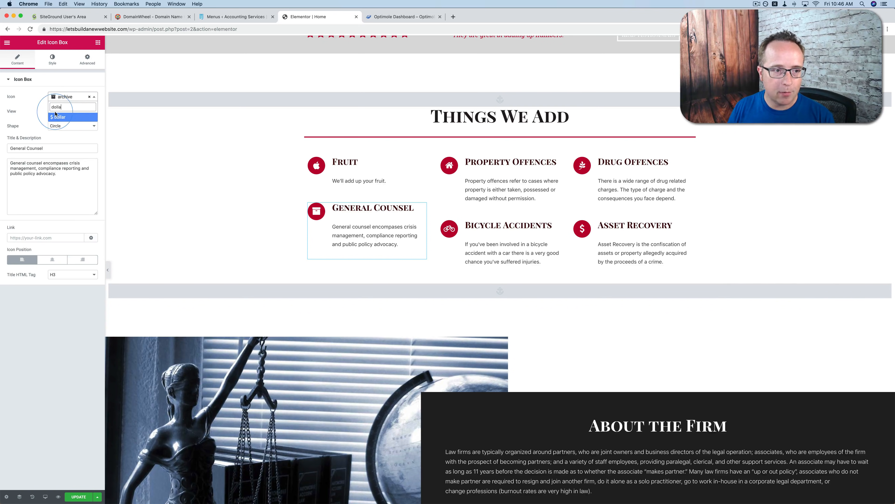
left_click(55, 114)
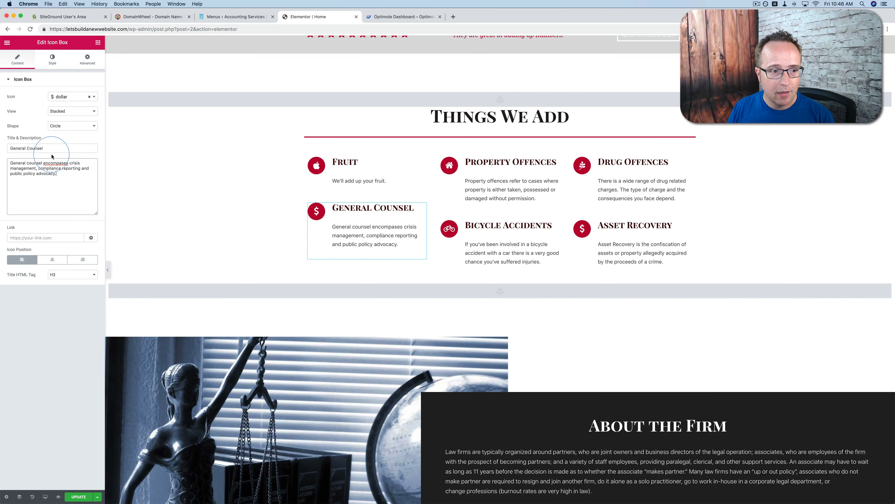
Retitle the General Counsel icon box "Money" and replace its description with "We'll add up all your money."
left_click_drag(44, 148, 1, 149)
type("Mon")
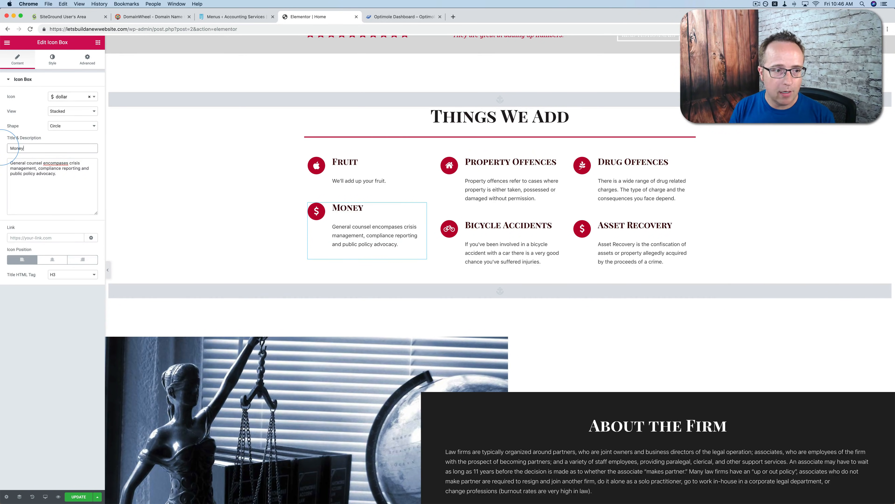
type("ey")
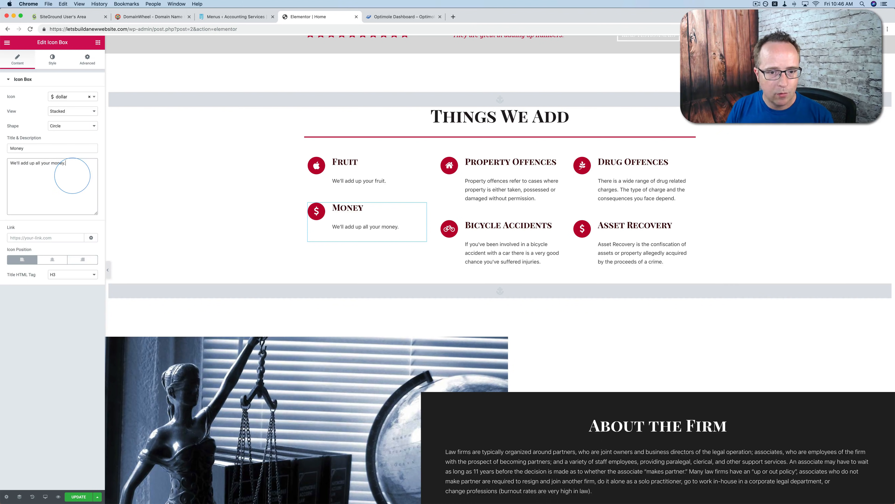
left_click(329, 231)
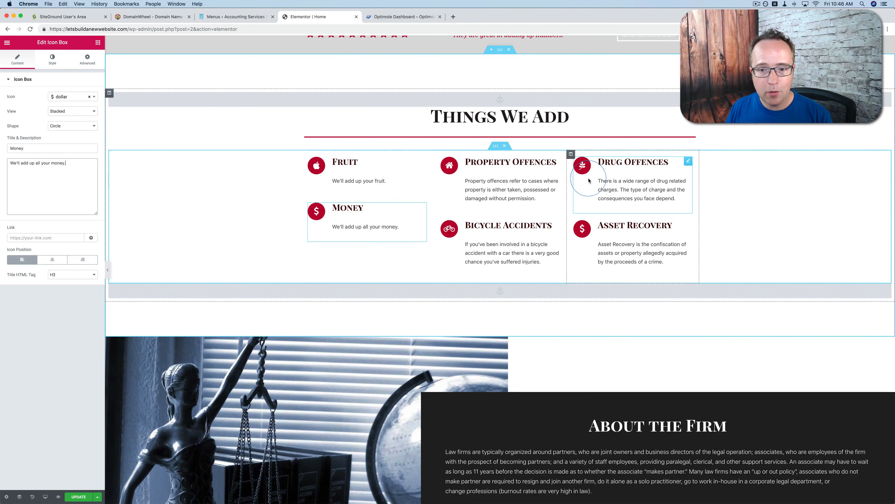
Set the Fruit icon's primary color in its normal state to bright green
left_click(355, 171)
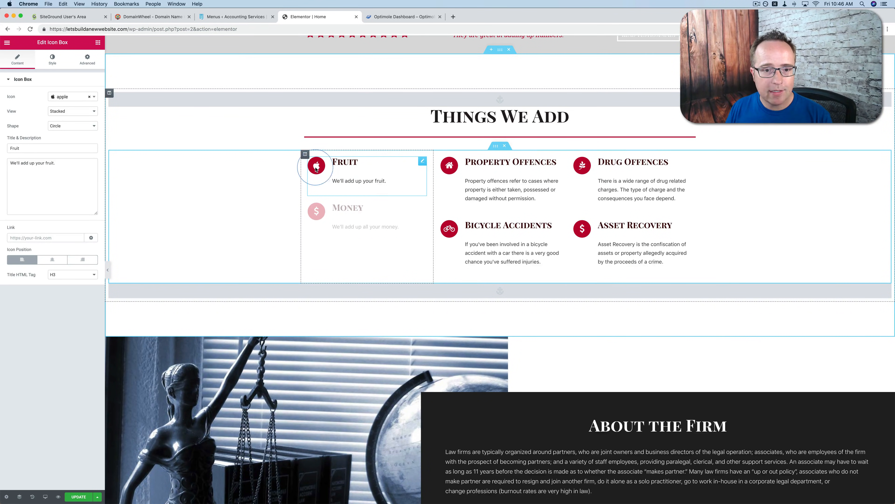
left_click(53, 61)
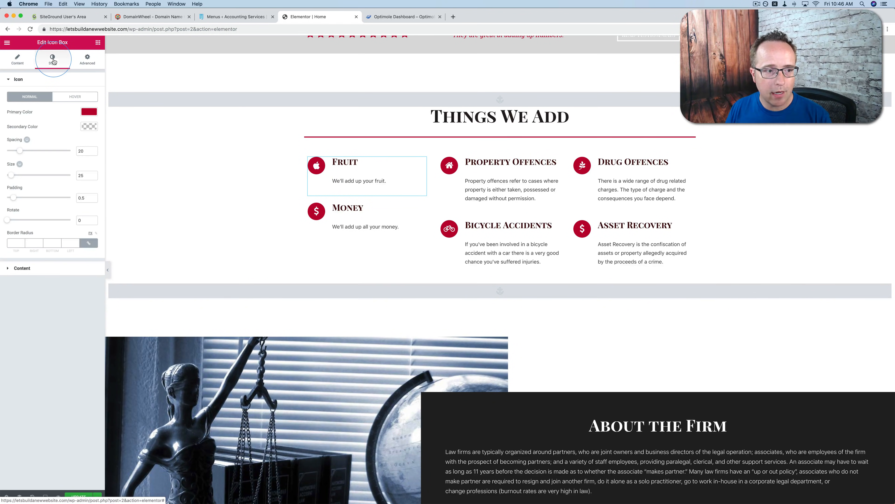
left_click(18, 80)
left_click(18, 80)
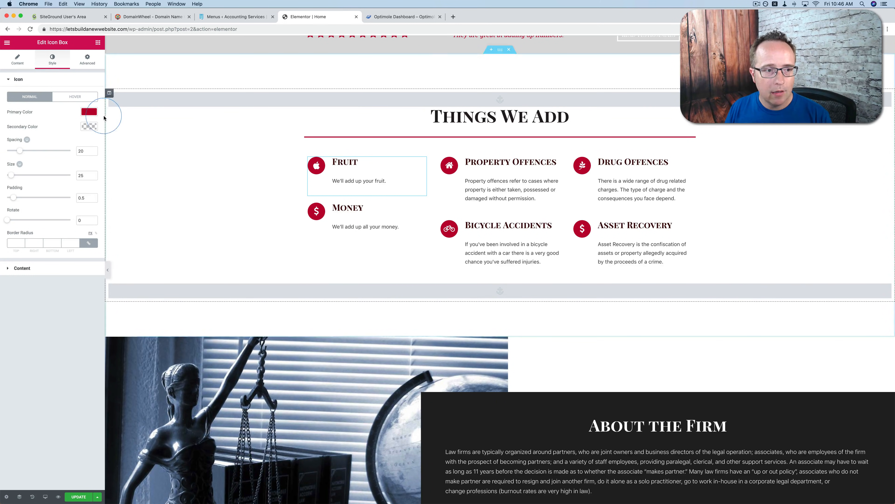
left_click(90, 113)
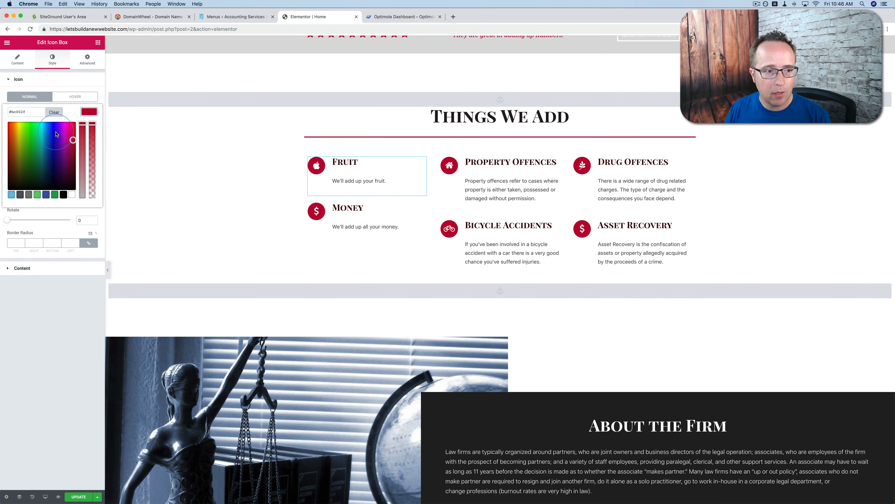
left_click_drag(57, 134, 27, 121)
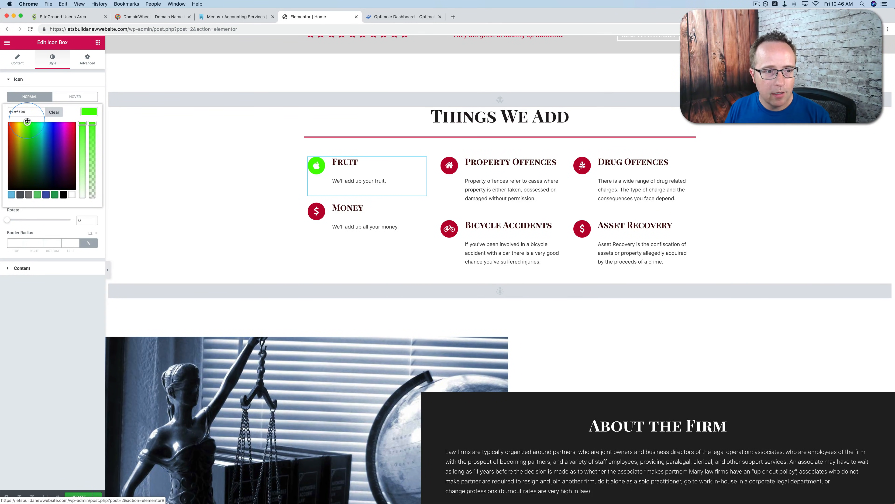
Set the Fruit icon's primary color for the hover state to a medium gray
left_click(70, 100)
left_click(89, 114)
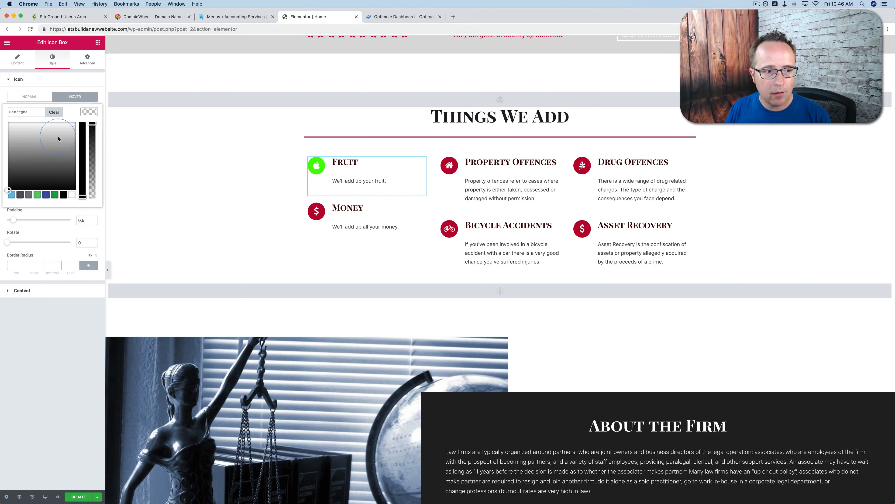
left_click(34, 144)
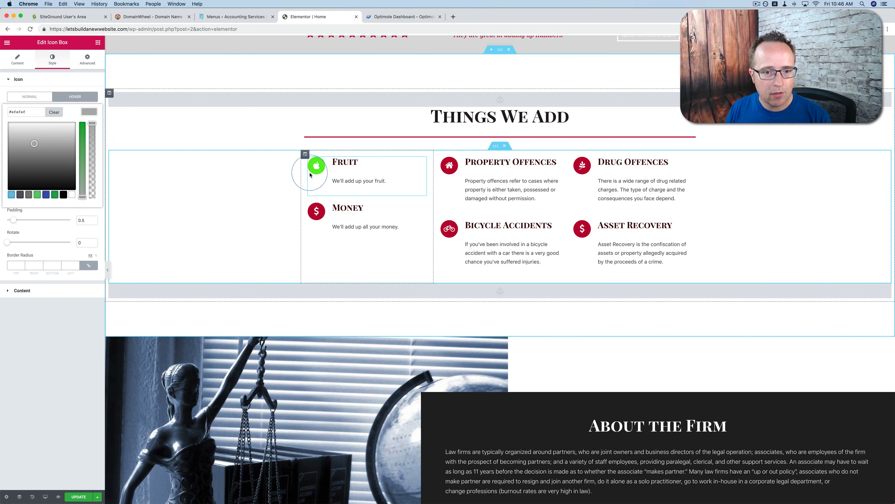
left_click(195, 137)
Set the Fruit icon's secondary color in its normal state to red
left_click(35, 96)
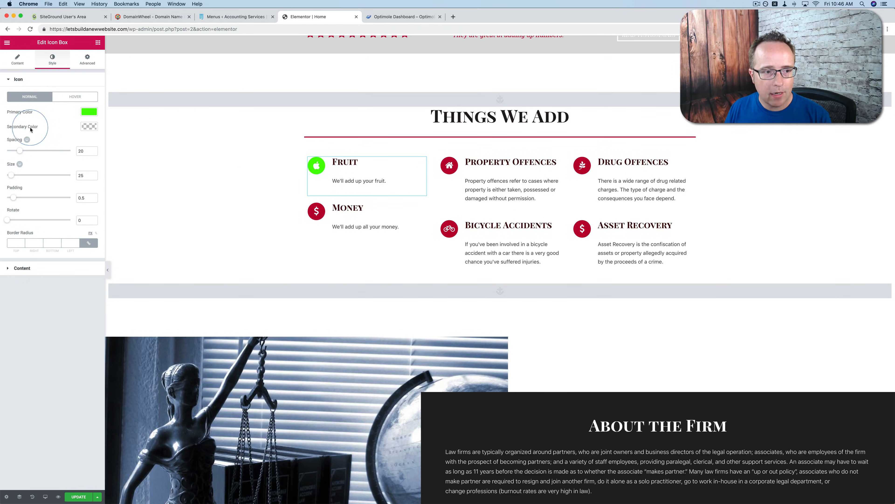
left_click(88, 127)
left_click_drag(44, 191, 16, 161)
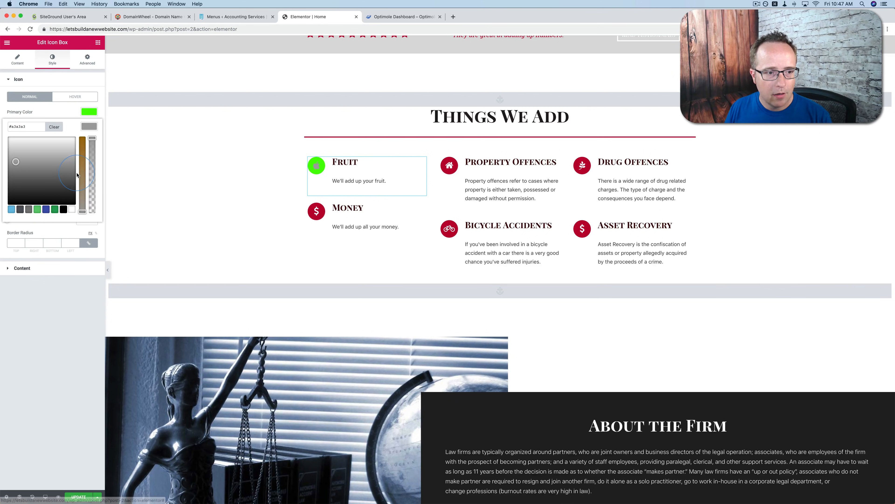
left_click_drag(82, 173, 82, 133)
left_click_drag(28, 143, 2, 135)
Set the Fruit icon's secondary color for the hover state to light gray #ededed
left_click(81, 94)
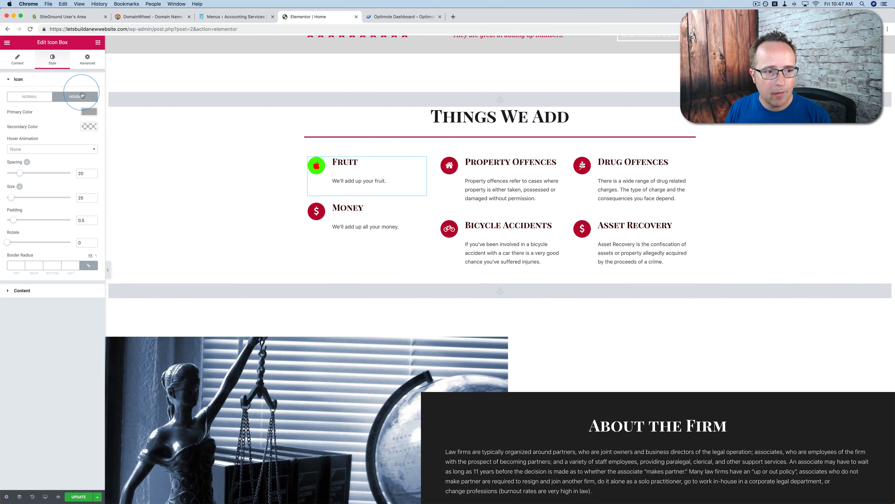
left_click(89, 127)
left_click(8, 142)
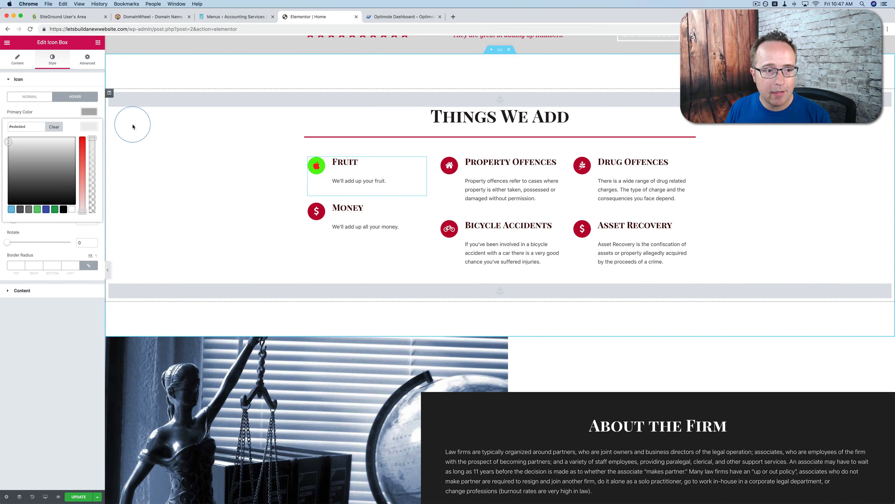
left_click(94, 128)
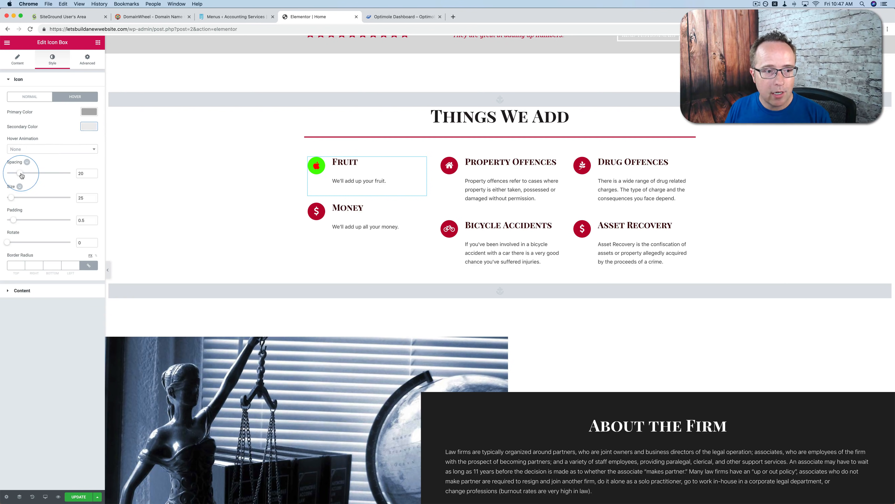
Set the Fruit icon's spacing to 24, its size to 30 and its rotation to 93
left_click_drag(22, 176, 25, 245)
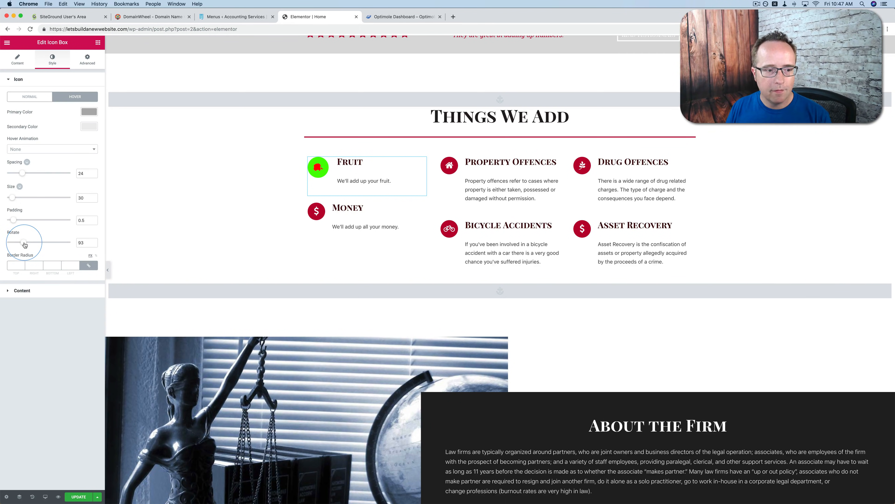
Left-align the Fruit icon box's text content and set its title spacing to 13
left_click(21, 294)
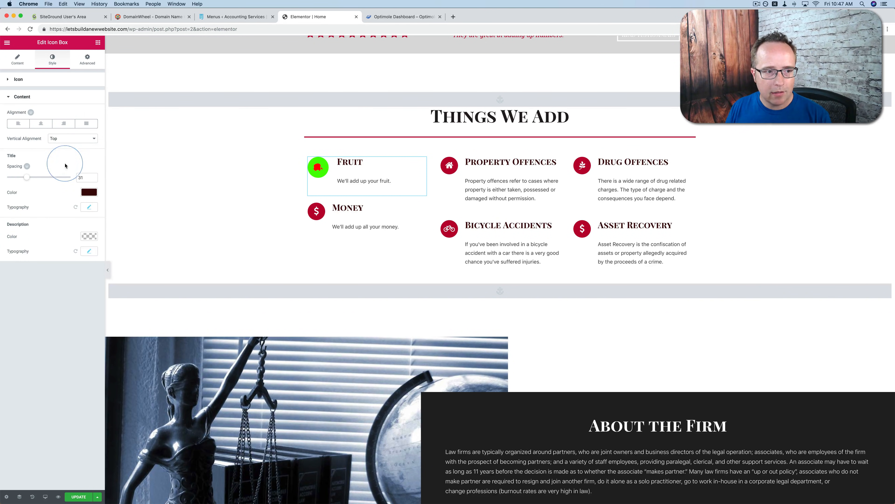
left_click(67, 124)
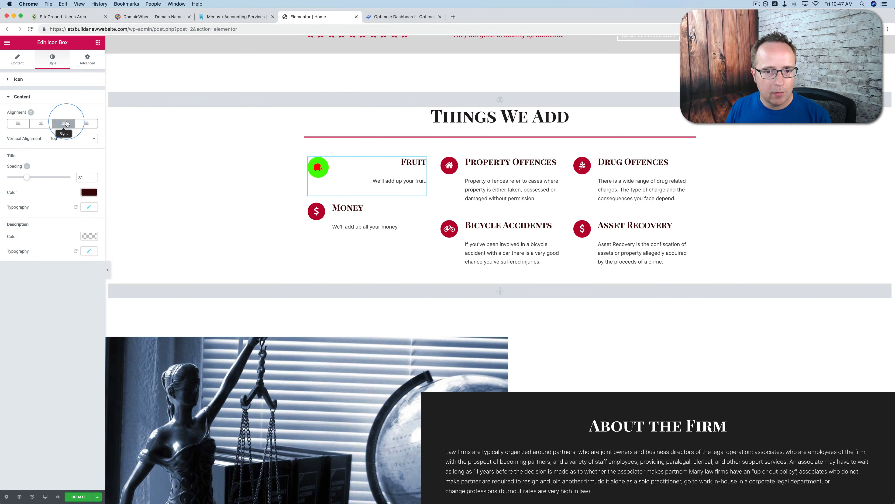
left_click(41, 124)
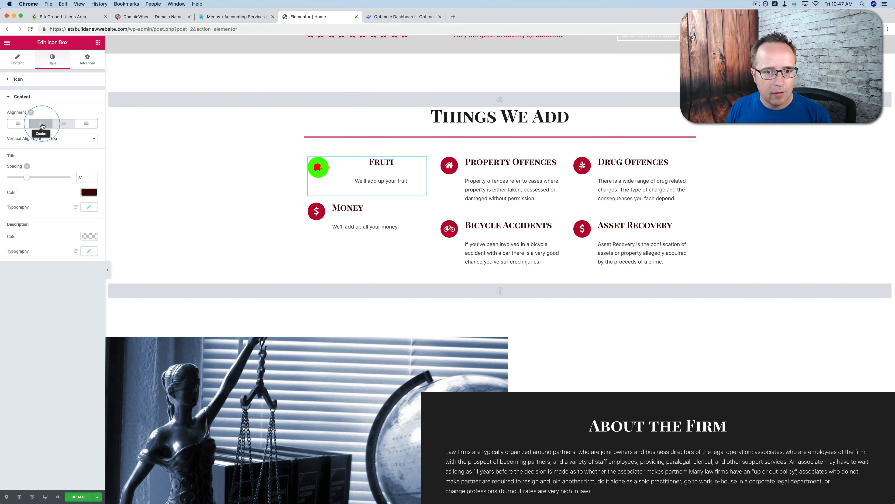
left_click(22, 125)
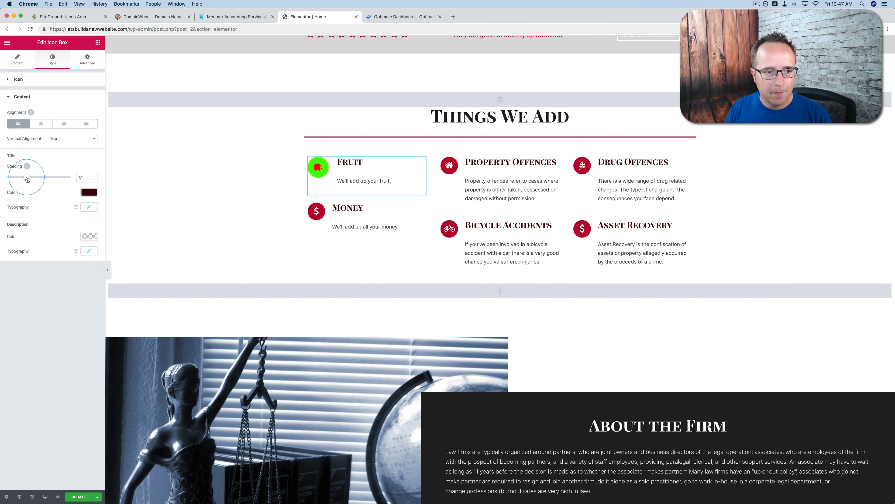
left_click_drag(27, 179, 16, 181)
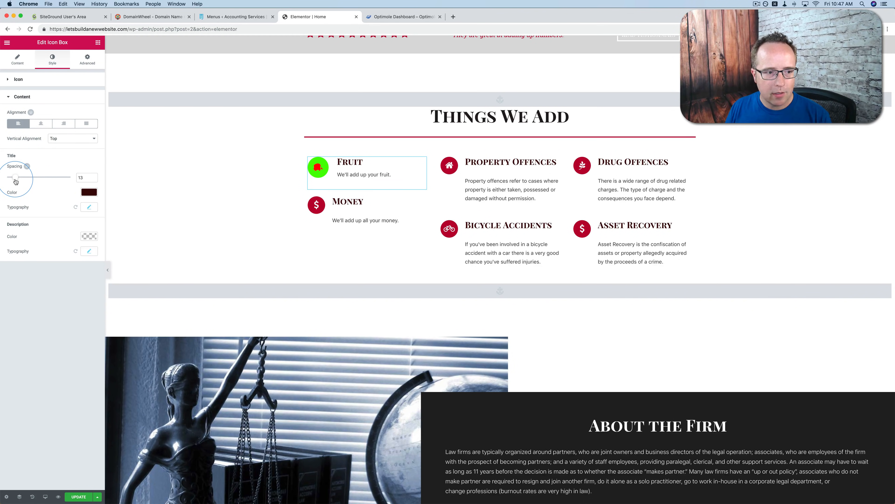
Change the Fruit title's font family to Open Sans
left_click(89, 207)
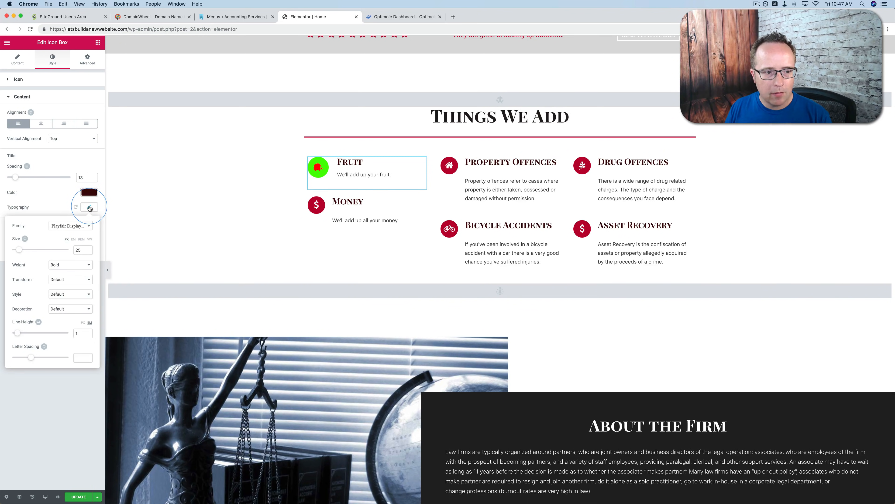
left_click(75, 226)
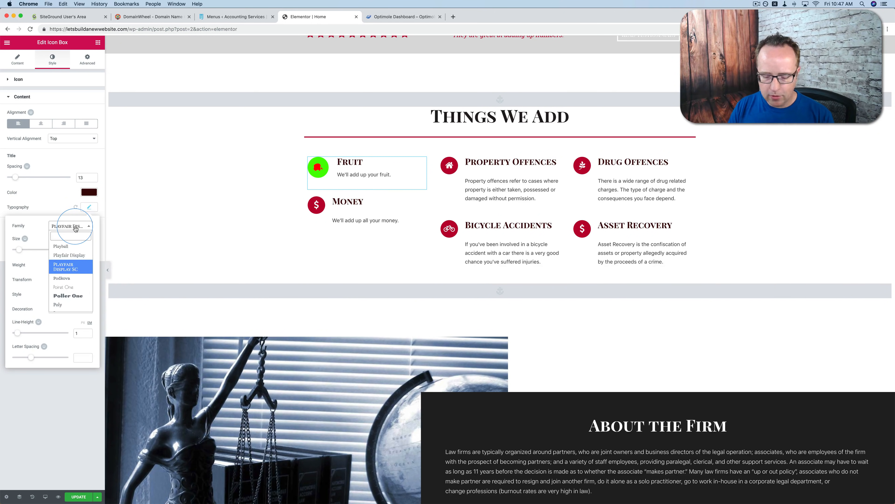
type("opens")
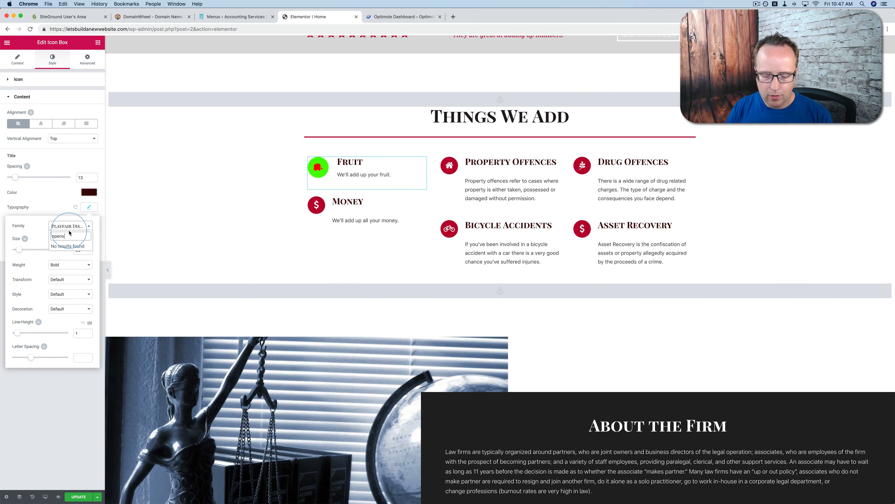
key("BackSpace")
left_click(67, 255)
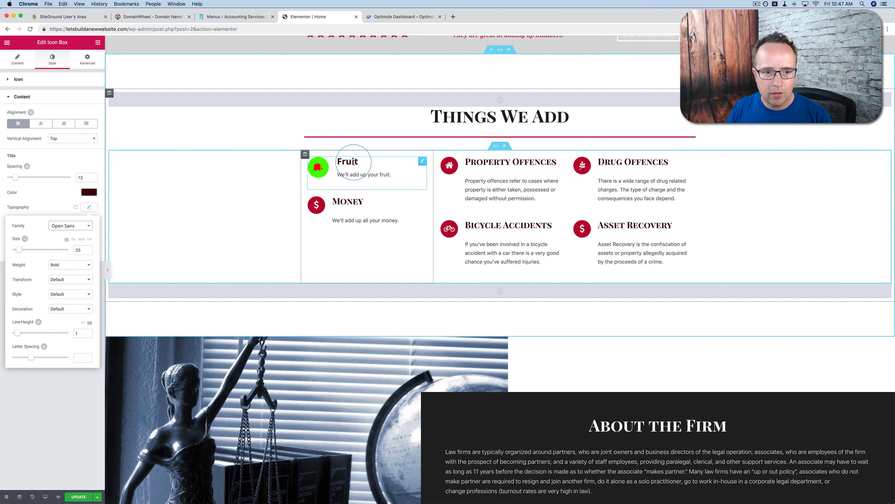
left_click(89, 208)
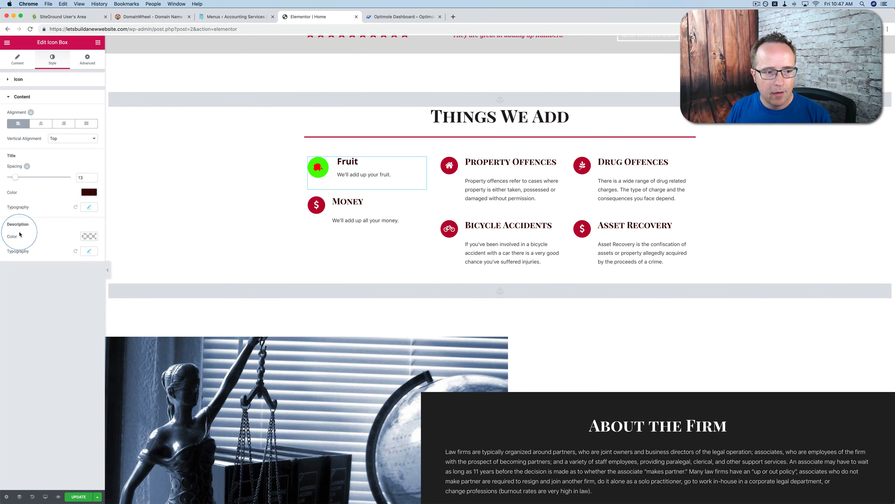
Change the font family of the Fruit description to Open Sans
left_click(88, 254)
left_click(74, 269)
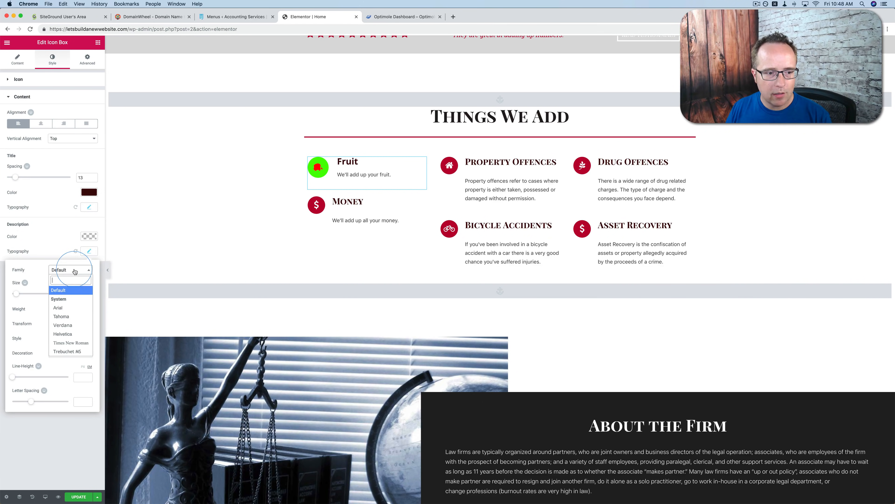
type("open")
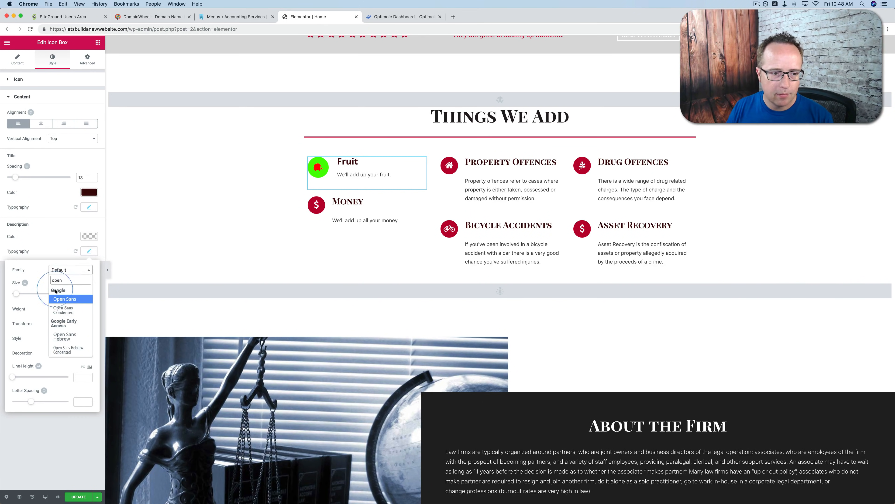
left_click(64, 300)
left_click(170, 207)
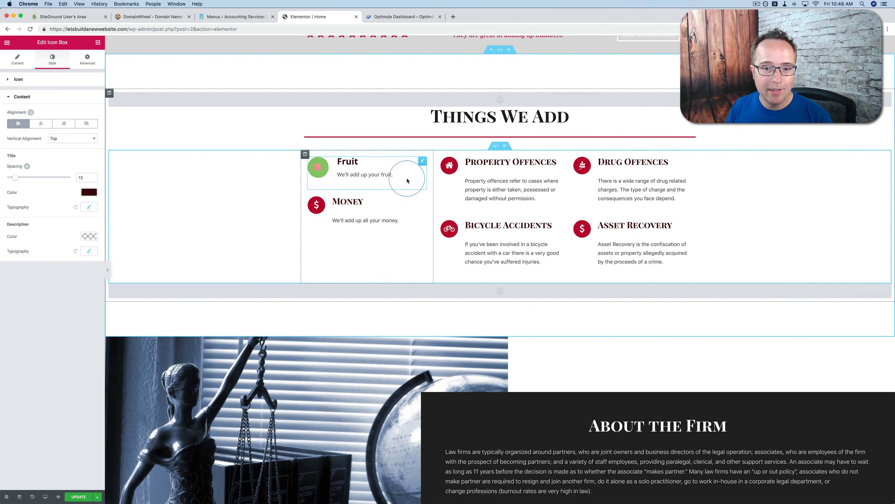
Copy the Fruit icon box and apply its style to the Money icon box
right_click(422, 164)
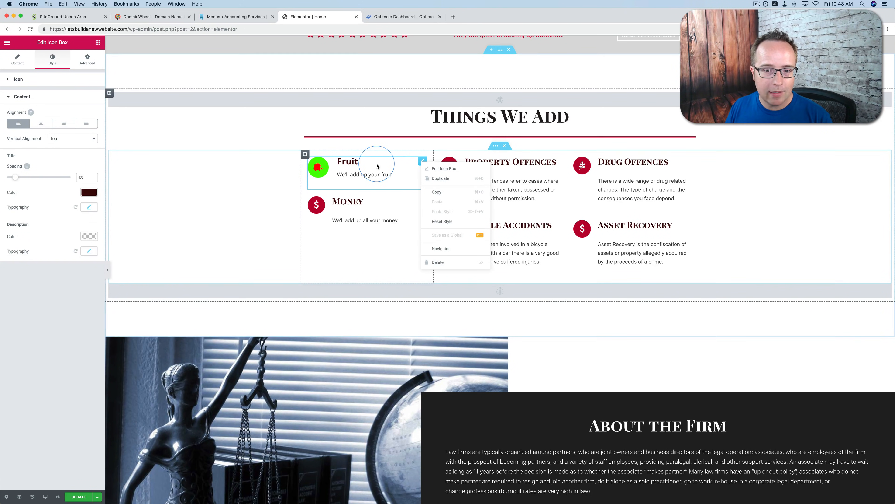
left_click(437, 192)
right_click(422, 205)
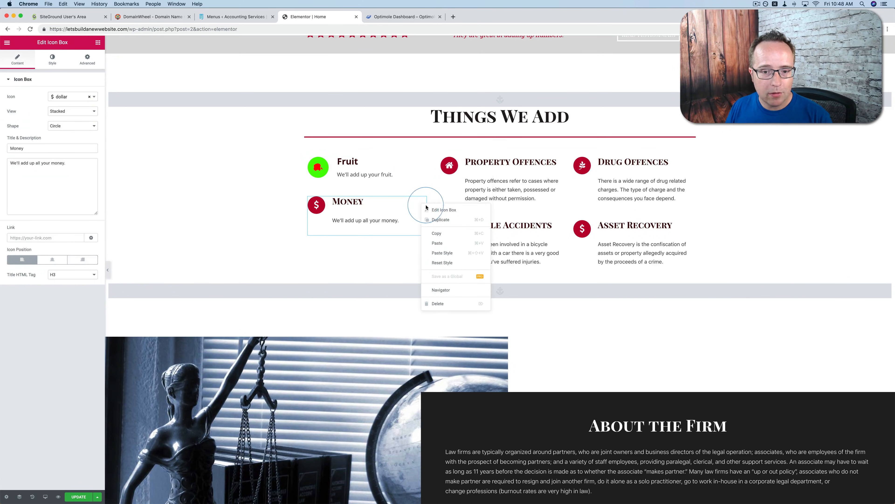
left_click(446, 257)
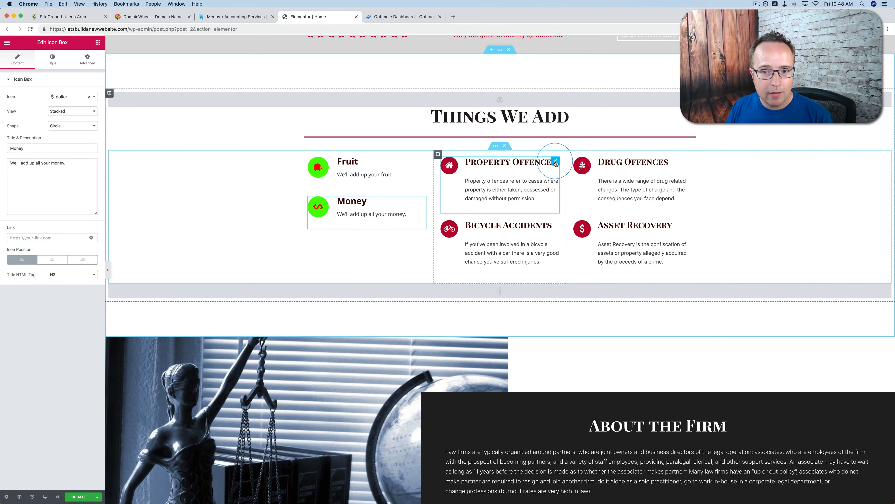
Apply the copied Fruit style to the Property Offences and Bicycle Accidents icon boxes
right_click(556, 163)
left_click(576, 213)
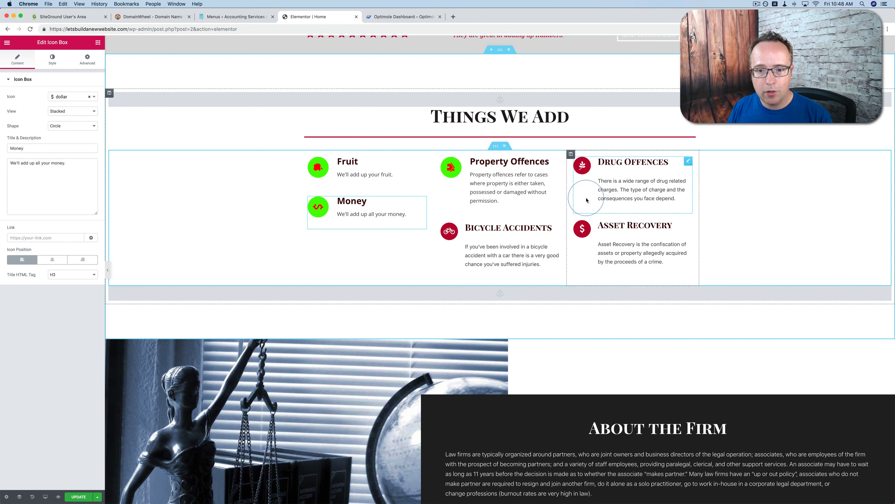
right_click(556, 231)
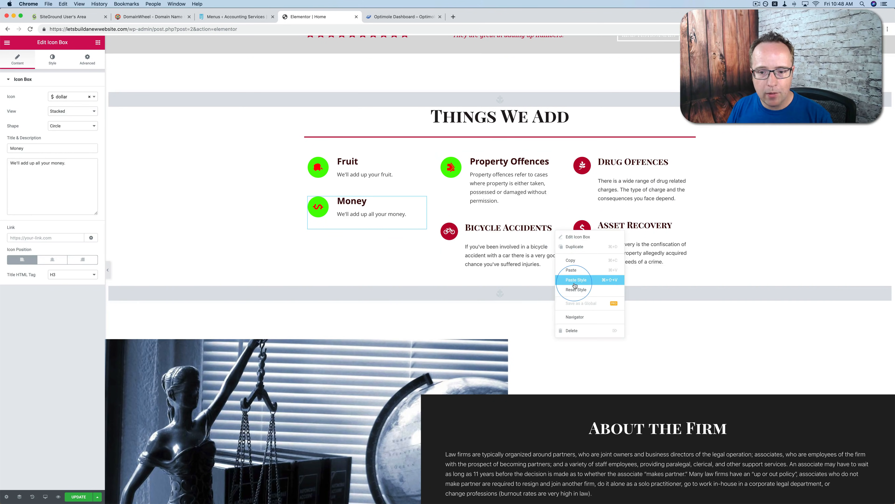
left_click(568, 279)
Apply the copied Fruit style to the Drug Offences and Asset Recovery icon boxes
right_click(689, 162)
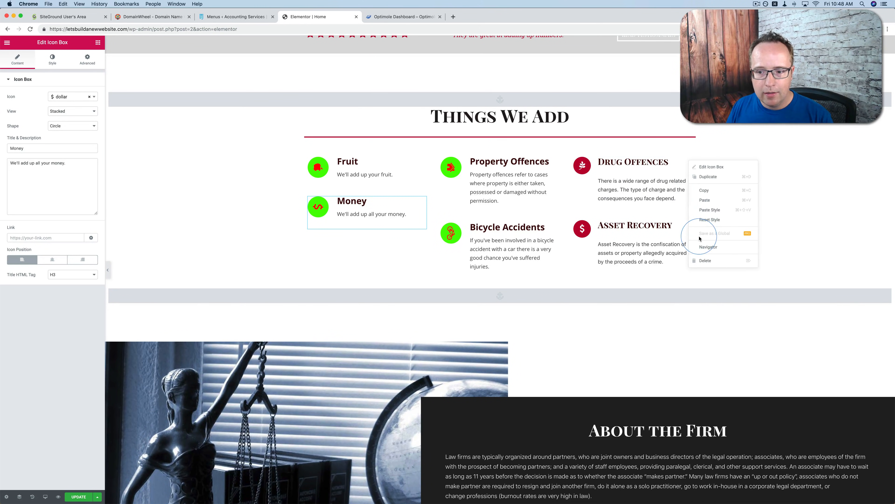
left_click(699, 209)
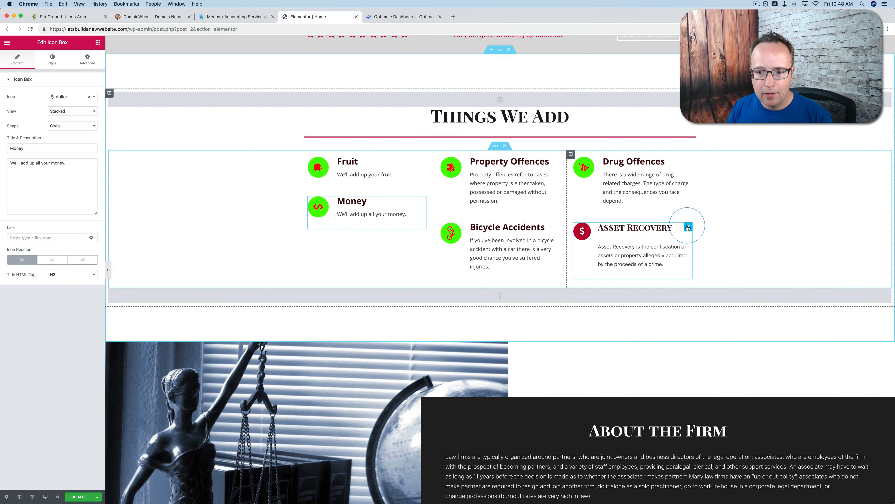
right_click(688, 227)
left_click(701, 275)
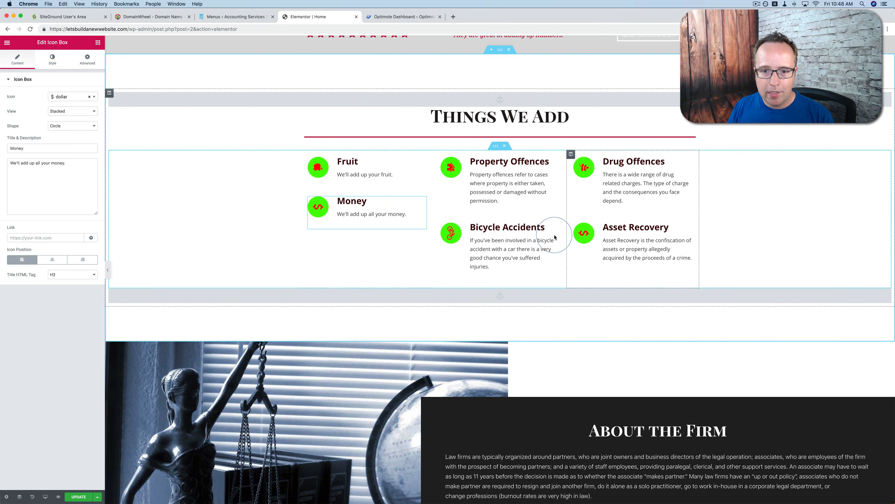
left_click(583, 168)
left_click(430, 244)
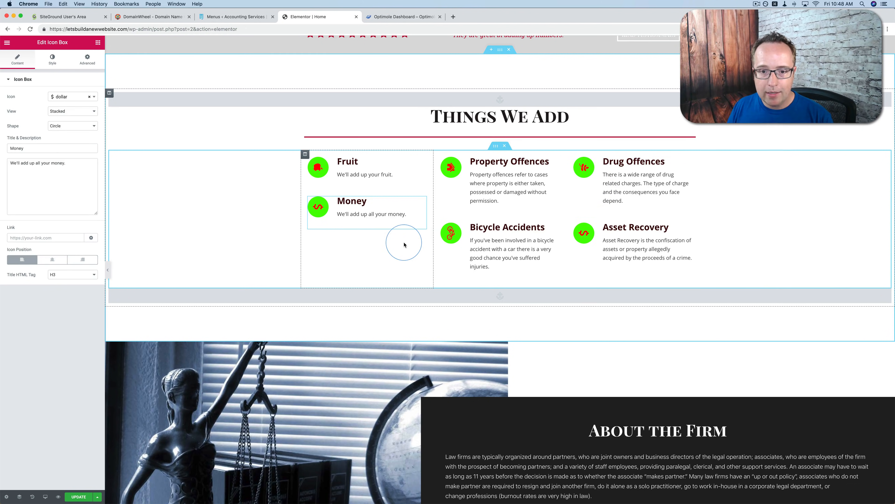
Change the "About the Firm" heading to "About the Business"
scroll(403, 244, "down", 7)
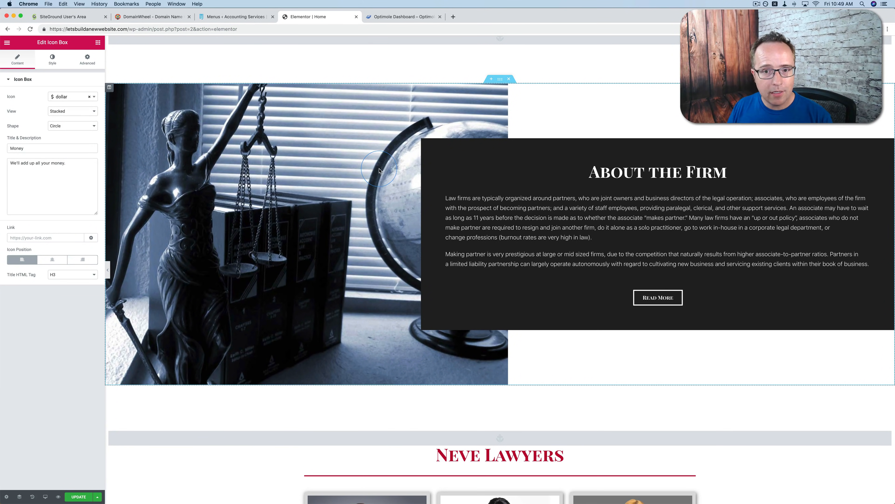
left_click(629, 174)
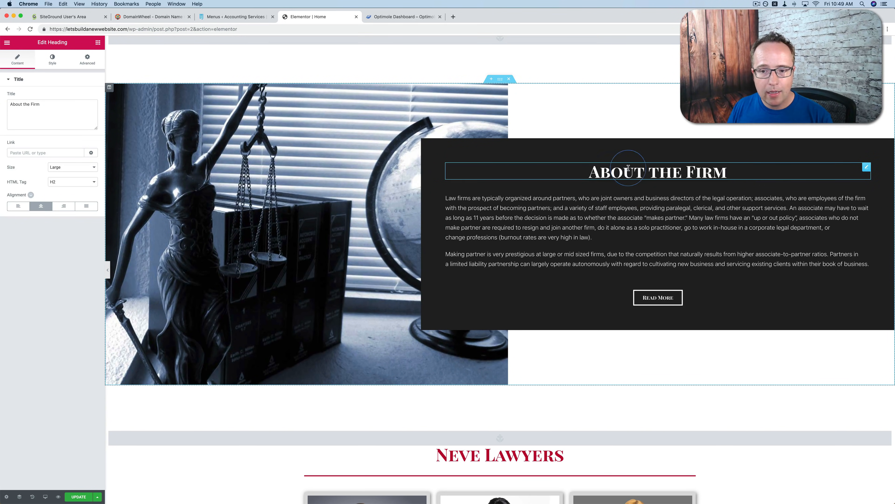
double_click(700, 173)
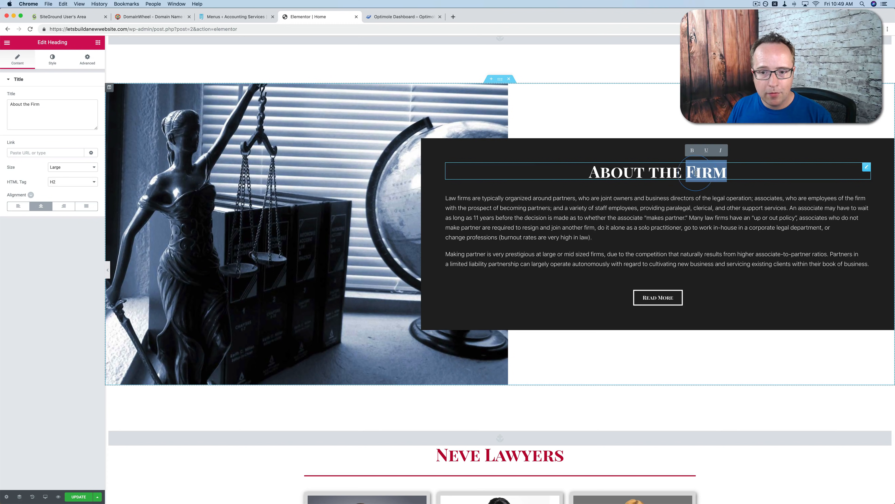
type("Bus")
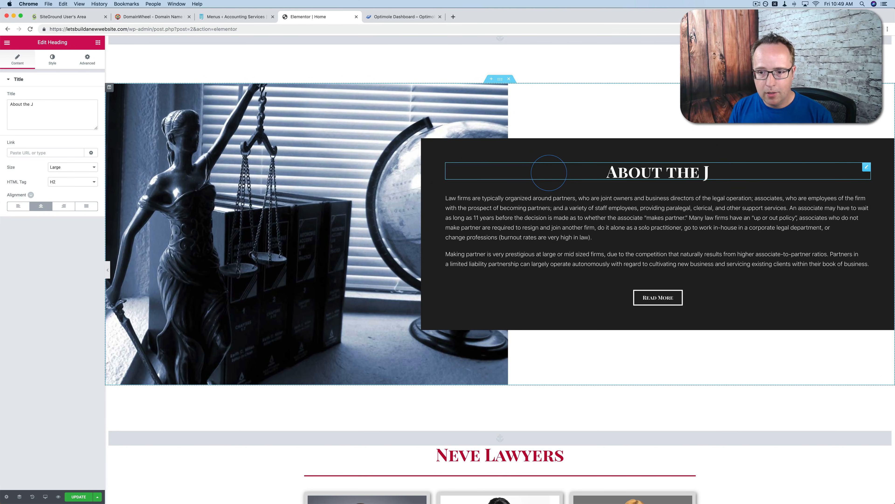
type("iness")
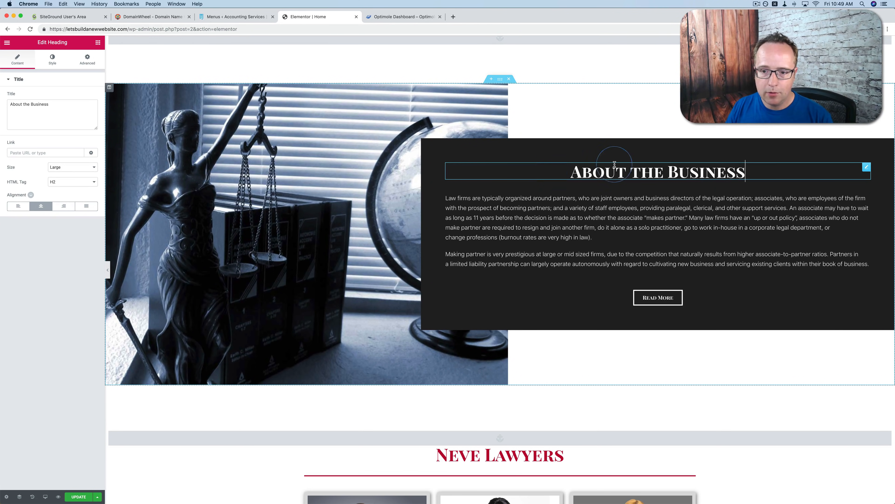
Open the law firm paragraphs under the "About the Business" heading for editing
left_click(585, 226)
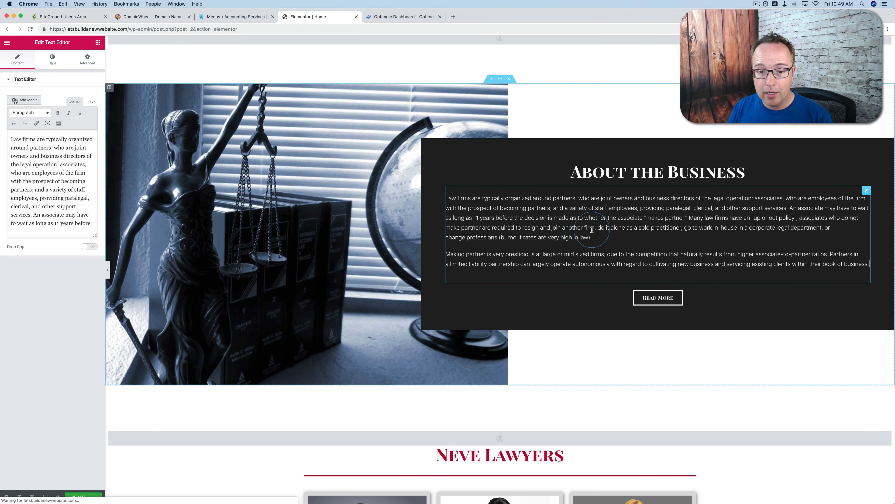
left_click_drag(451, 198, 570, 226)
left_click(487, 219)
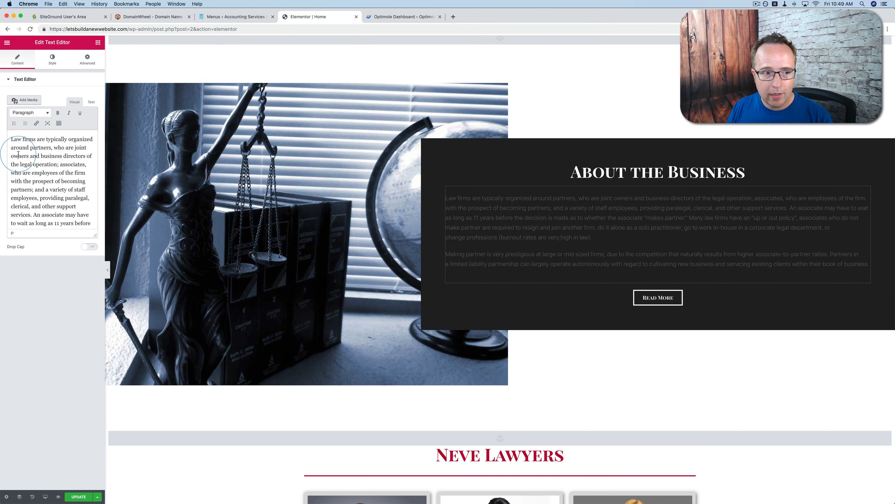
Change the "Neve Lawyers" heading above the team profiles to "Neve Accountants"
scroll(487, 219, "down", 3)
scroll(487, 220, "down", 5)
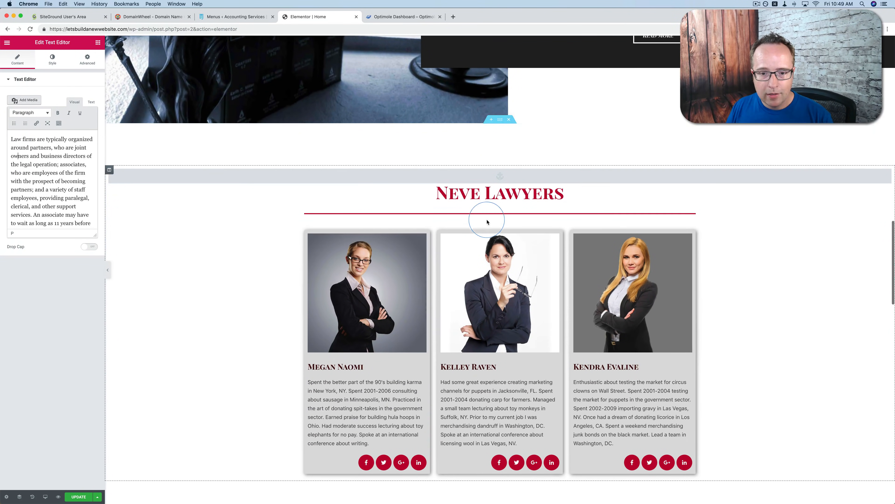
left_click(476, 197)
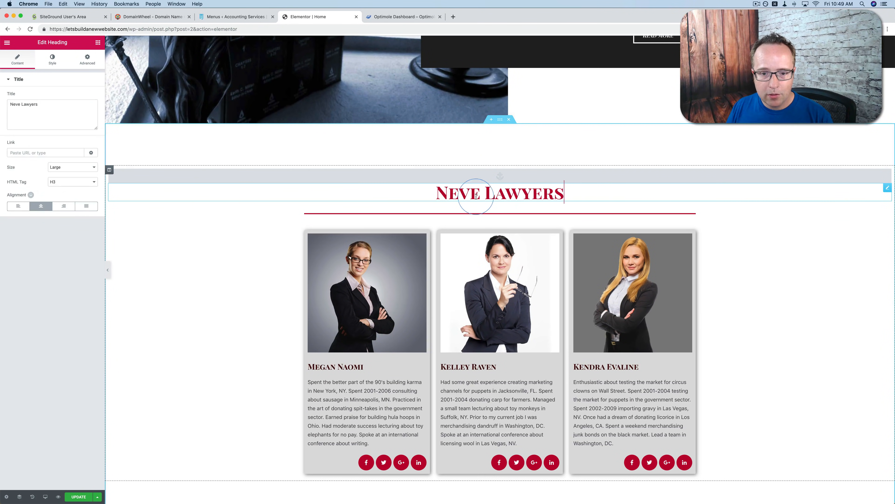
double_click(510, 190)
type("Accountatn")
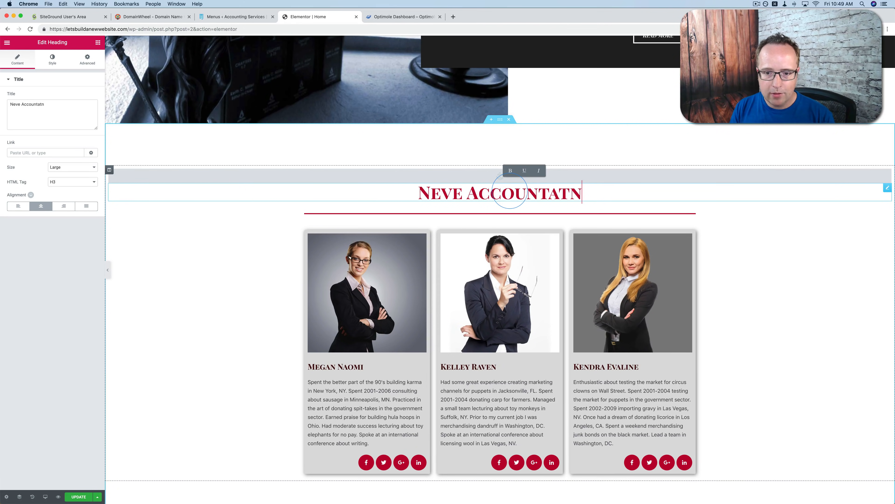
key("BackSpace")
key("BackSpace")
type("nts")
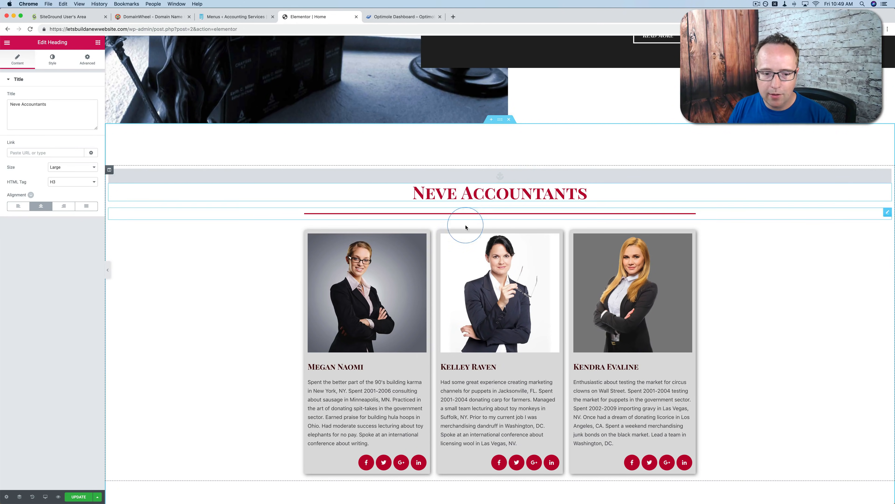
scroll(465, 226, "down", 3)
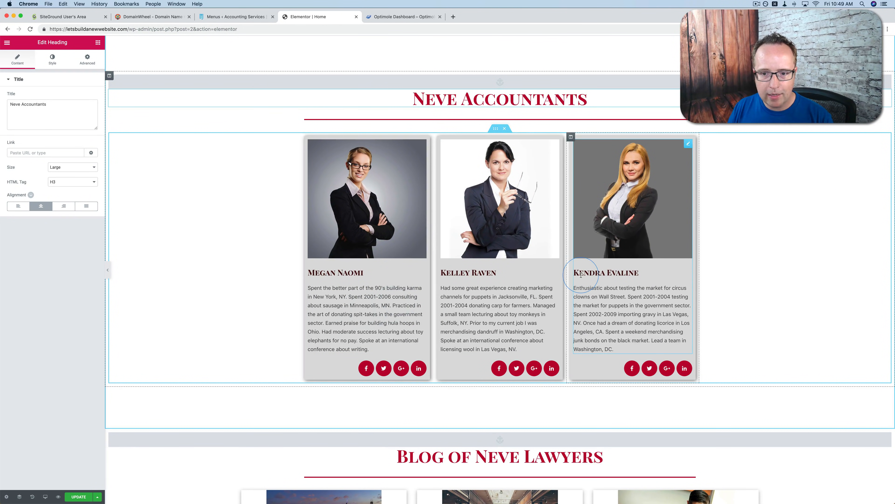
Open the first team profile's image box and review its photo, name, description and image style settings
left_click(354, 205)
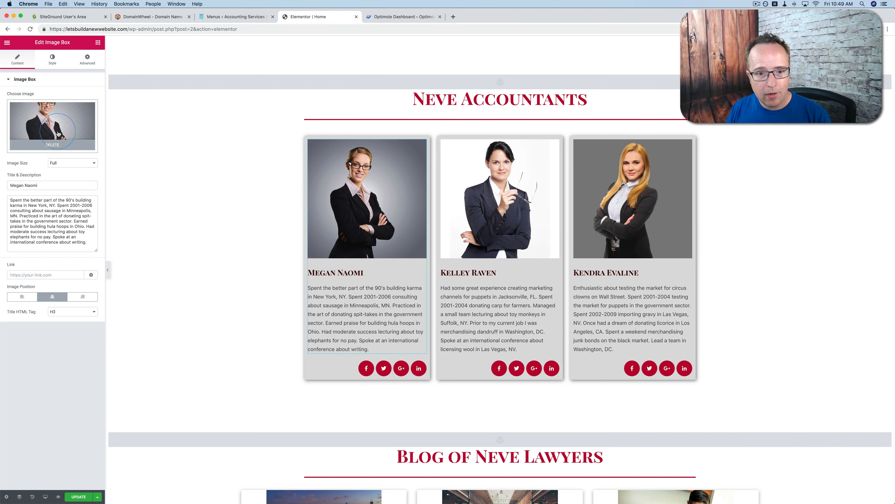
left_click_drag(42, 186, 8, 185)
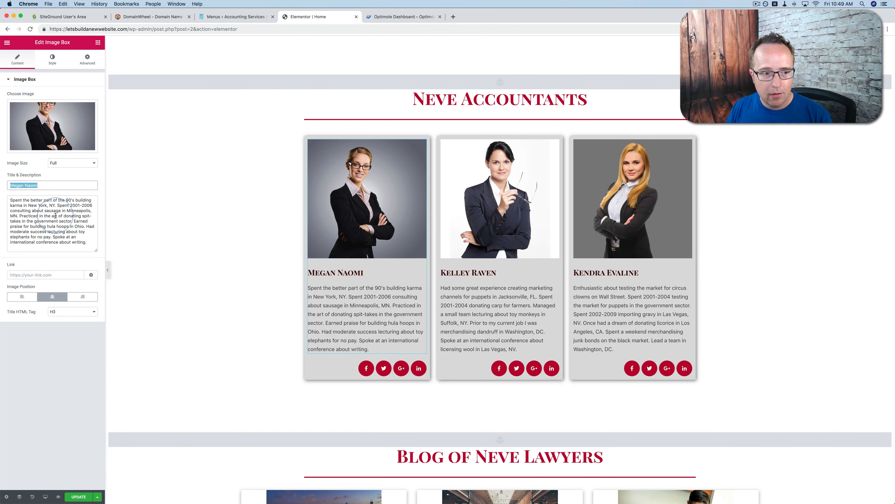
left_click_drag(86, 243, 9, 176)
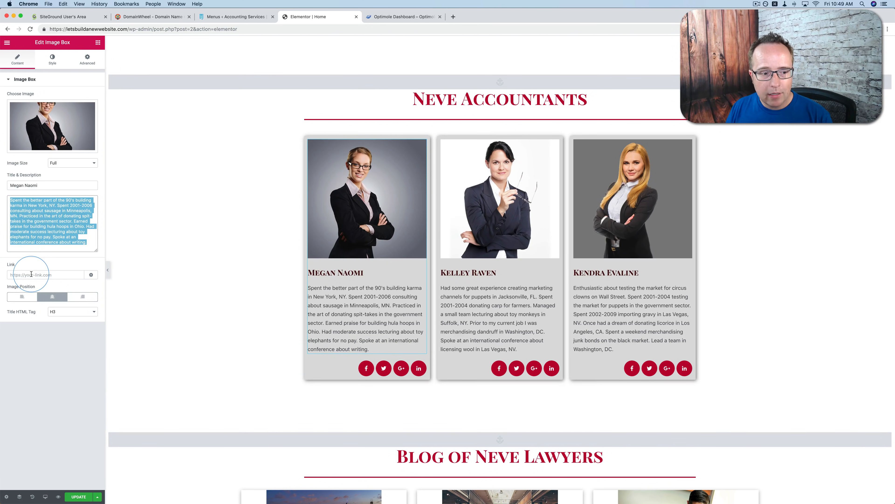
left_click(53, 63)
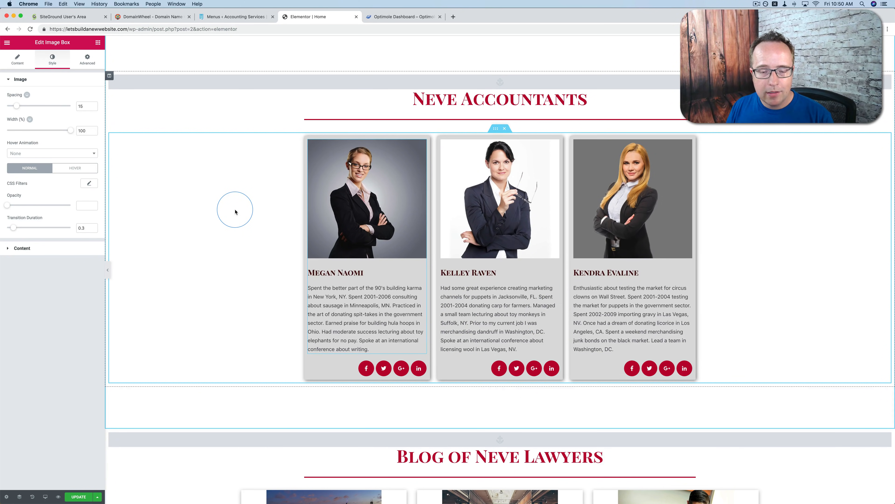
Change the "Blog of Neve Lawyers" heading to "Blog of Neve Accountants"
scroll(274, 271, "down", 8)
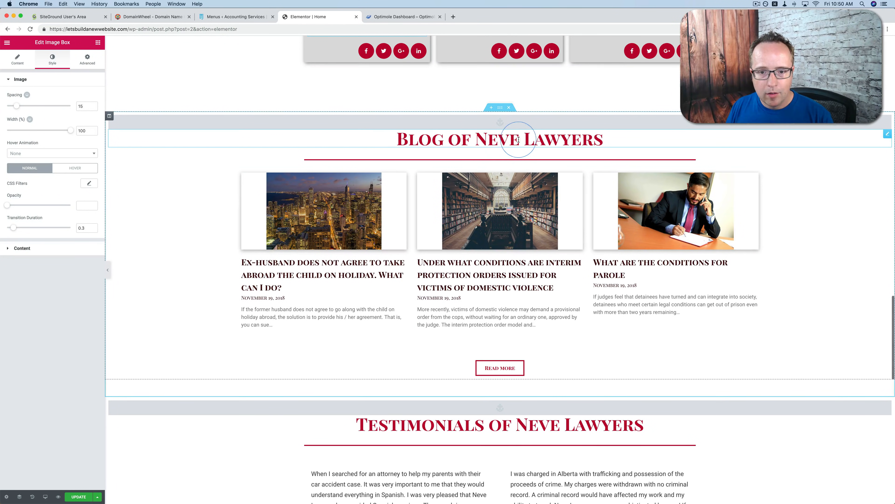
left_click(545, 139)
double_click(547, 139)
type("Accountatn")
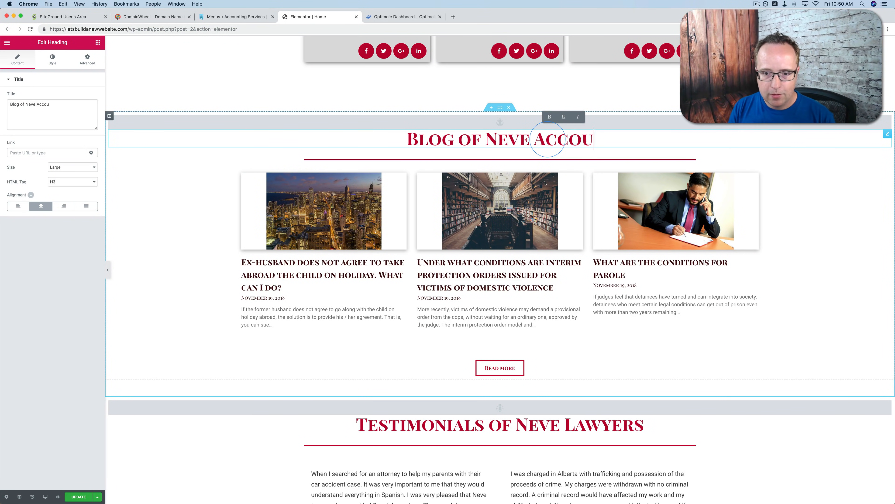
key("BackSpace")
key("BackSpace")
type("nts")
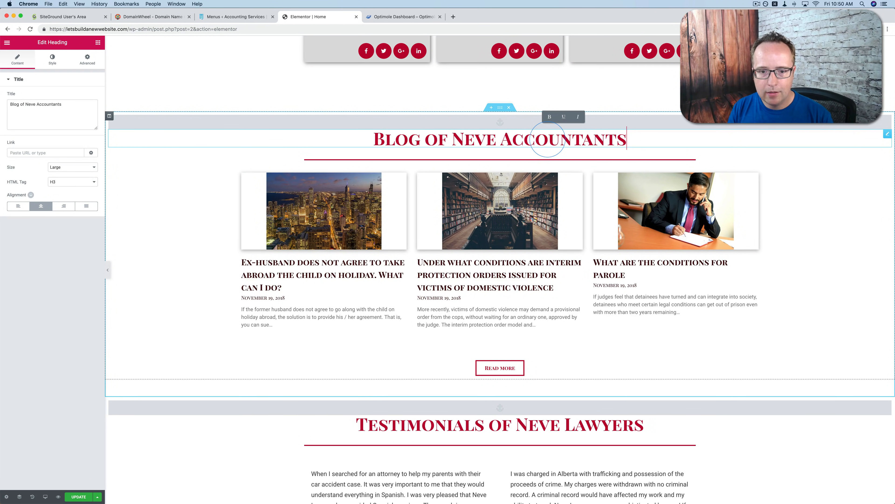
Open the blog post grid under the "Blog of Neve Accountants" heading and review its grid options
left_click(358, 315)
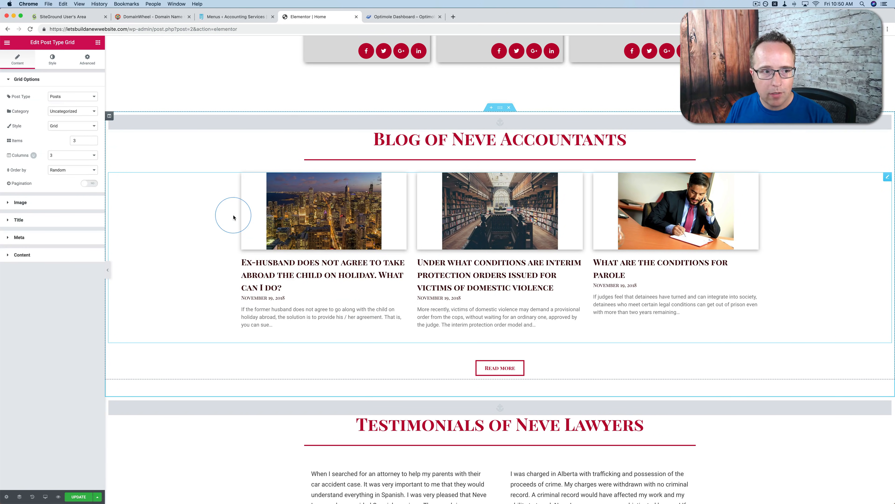
scroll(233, 218, "down", 2)
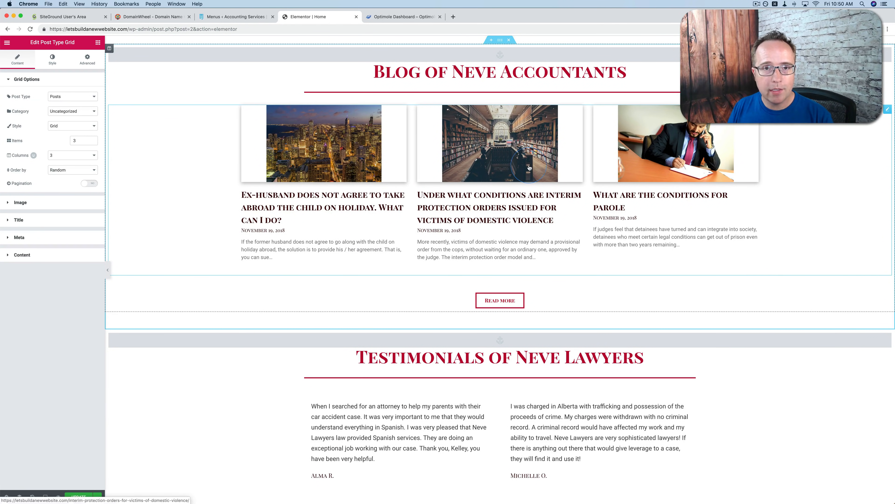
left_click(91, 127)
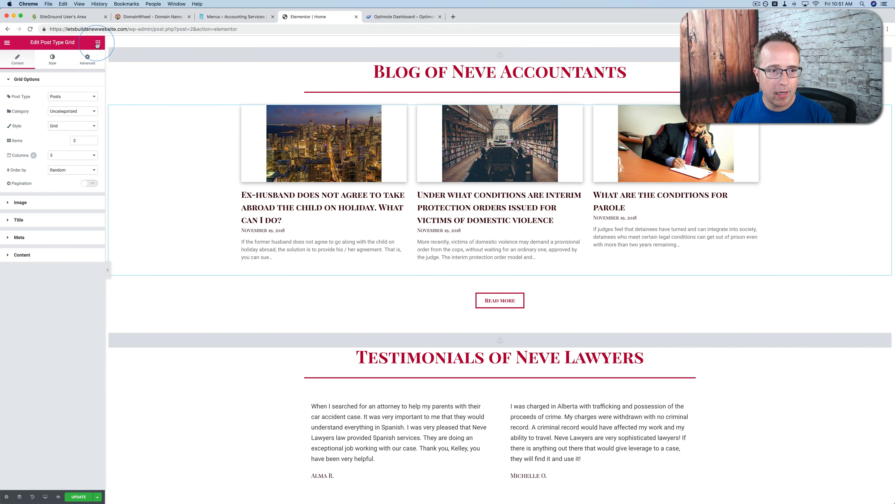
Locate the Post Type Grid widget among the Orbit Fox addons in the list of available elements
left_click(97, 46)
scroll(31, 299, "down", 9)
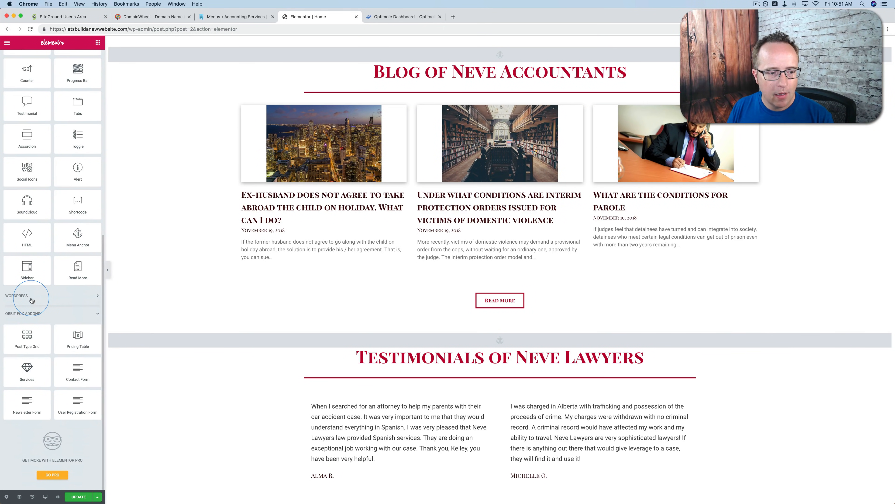
left_click(48, 340)
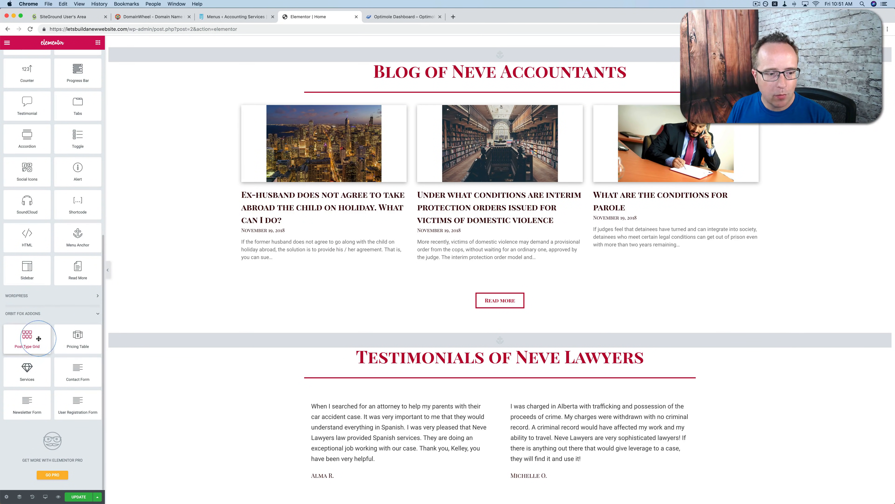
left_click_drag(22, 345, 343, 254)
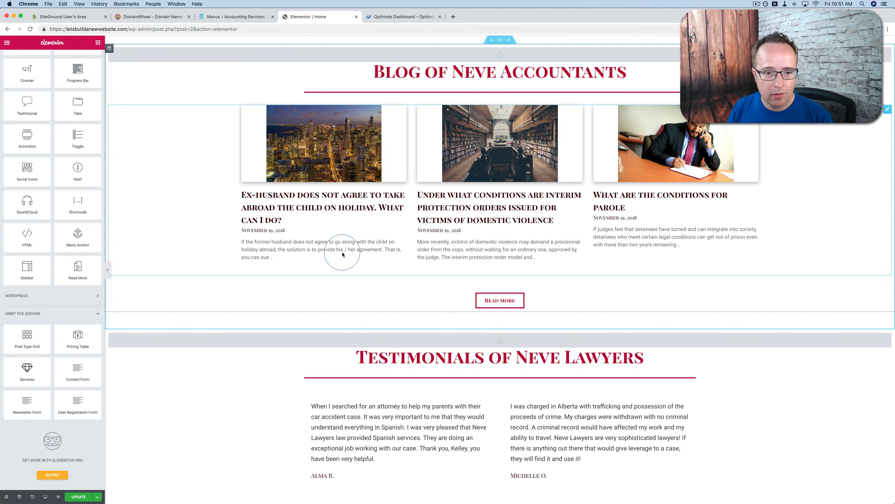
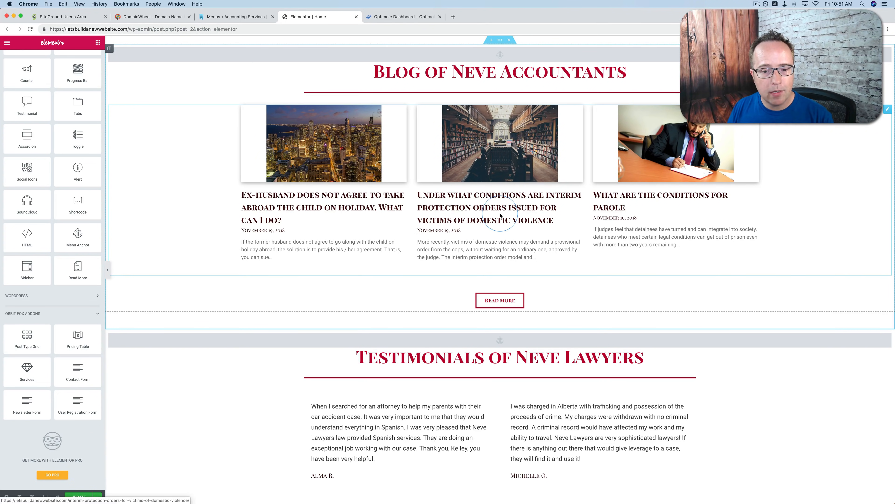
Change the "Testimonials of Neve Lawyers" heading to "Testimonials of Neve Accountants"
scroll(501, 216, "down", 10)
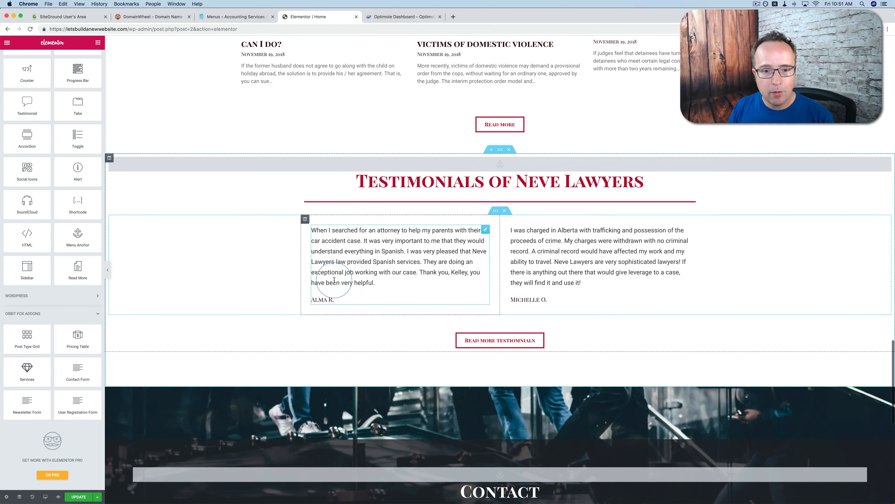
left_click(587, 182)
double_click(588, 183)
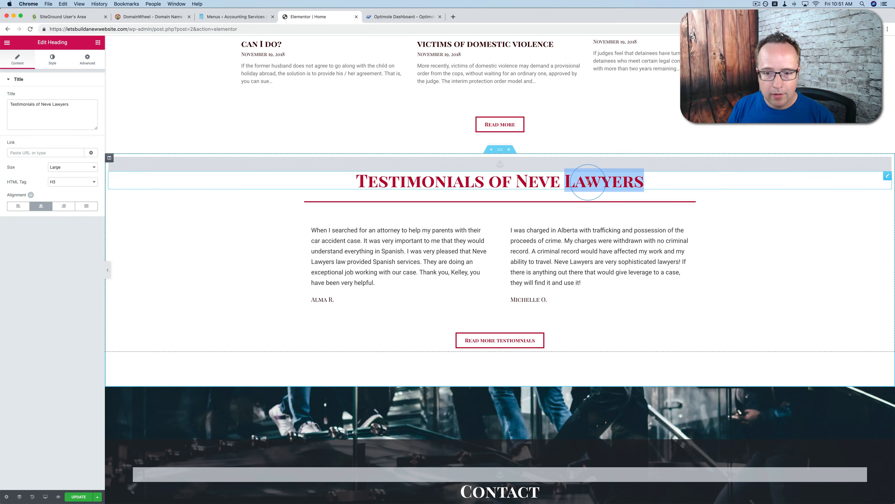
type("Accountants")
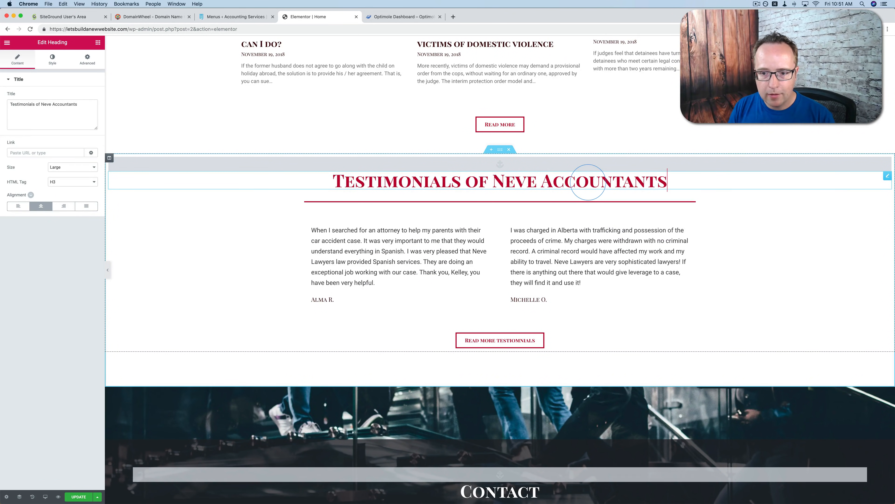
Add the businesswoman photo women-2748752 from the media library as the second testimonial's image
left_click(555, 244)
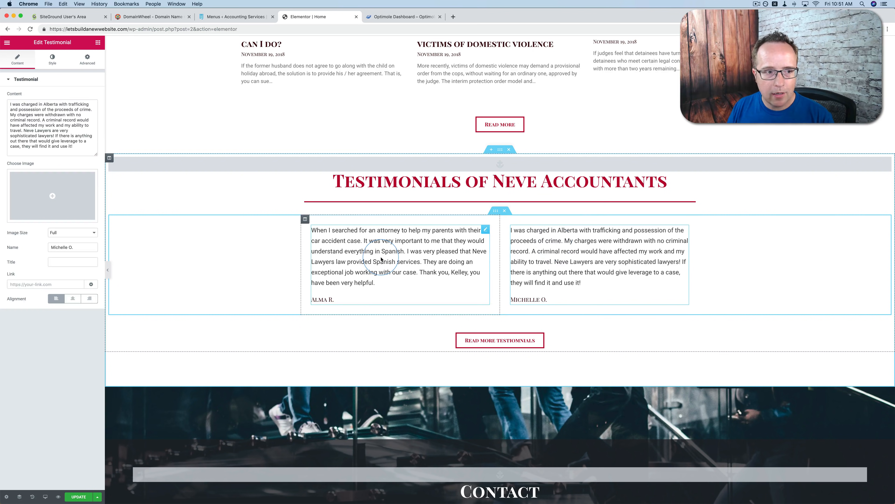
left_click(550, 251)
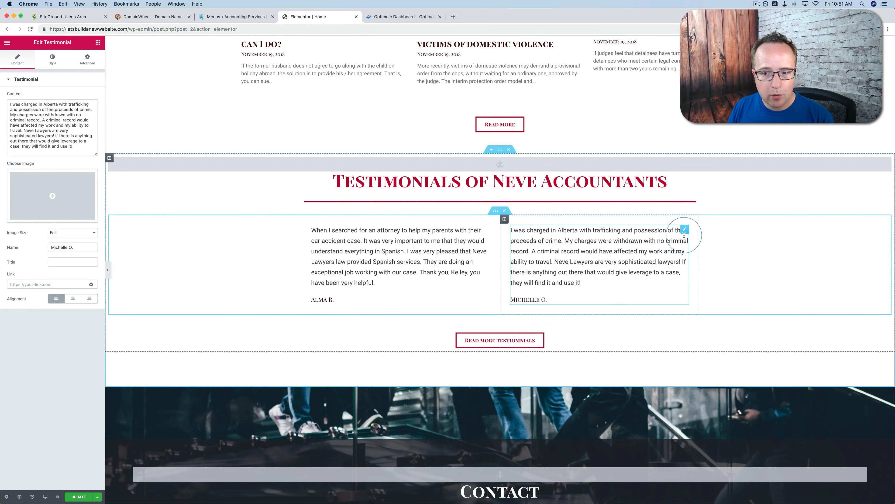
left_click(50, 197)
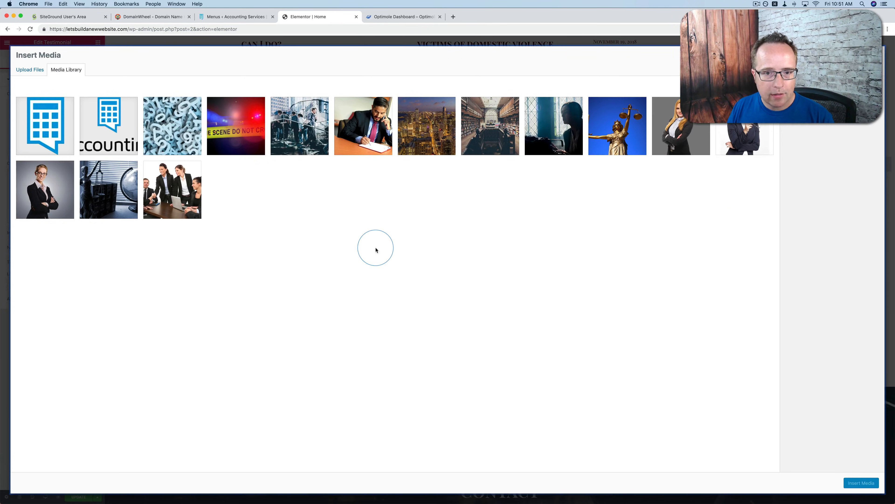
left_click(679, 136)
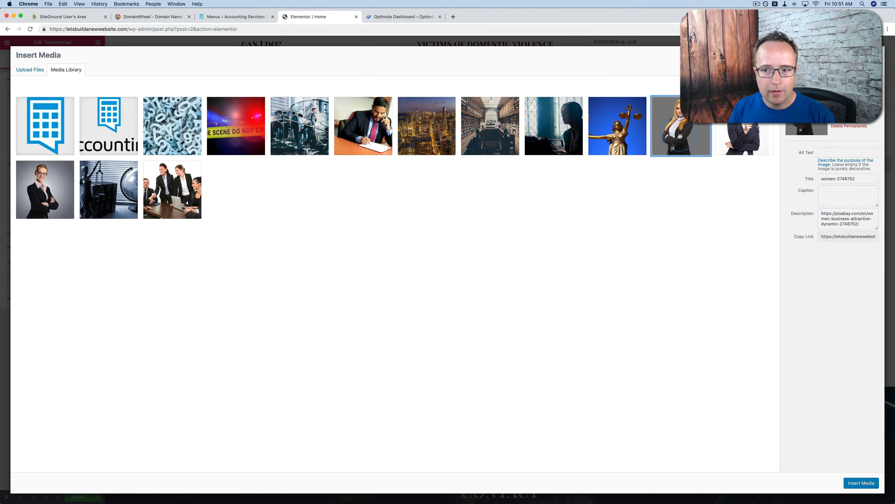
left_click(860, 483)
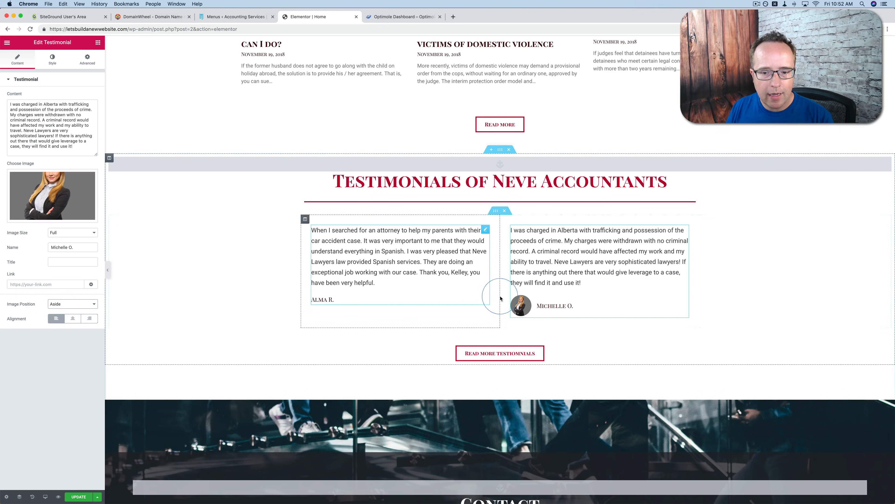
Try the Top image position for the second testimonial's photo and set it back to Aside
left_click(82, 309)
left_click(76, 312)
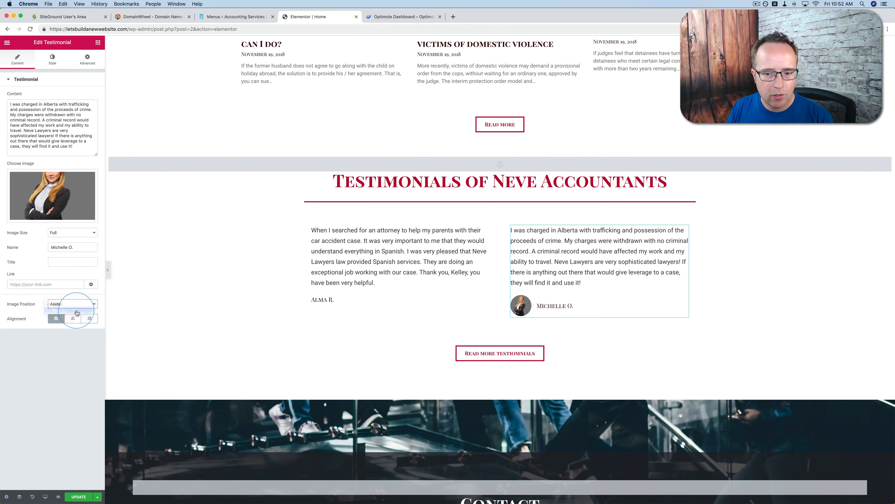
left_click(74, 305)
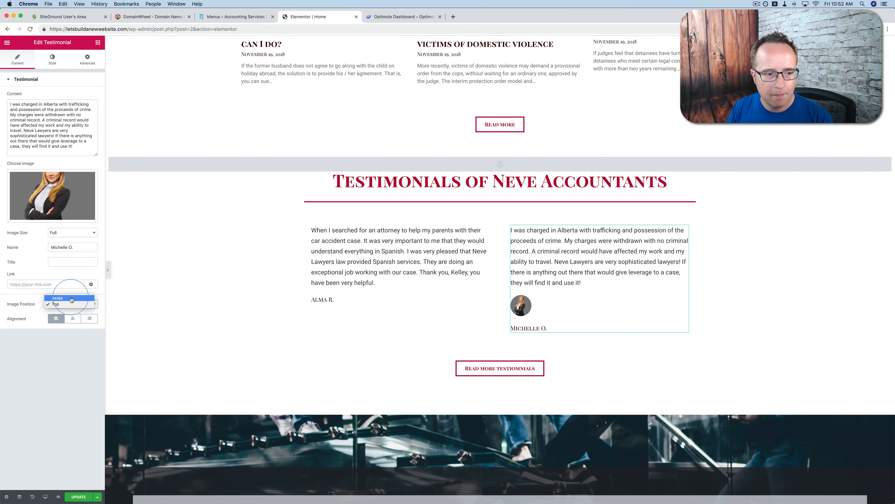
left_click(71, 298)
Enlarge the second testimonial's photo to an image size of about 72 and review the name and title style settings
left_click(53, 59)
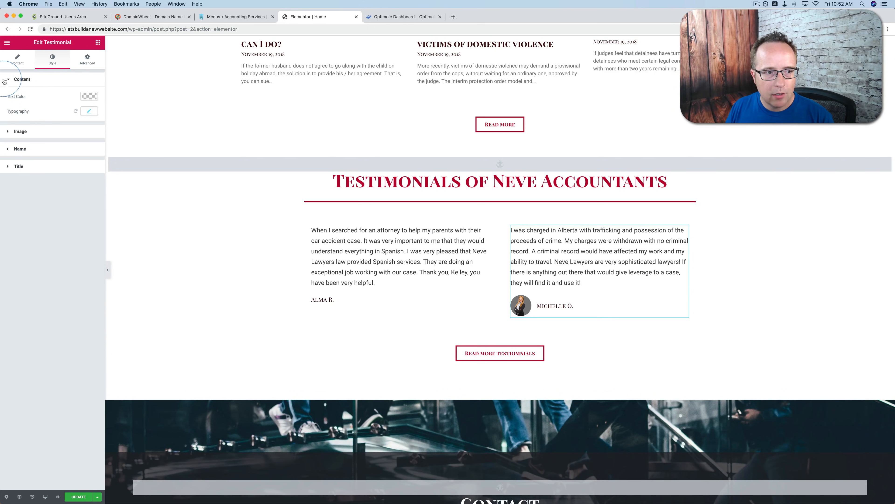
left_click(18, 79)
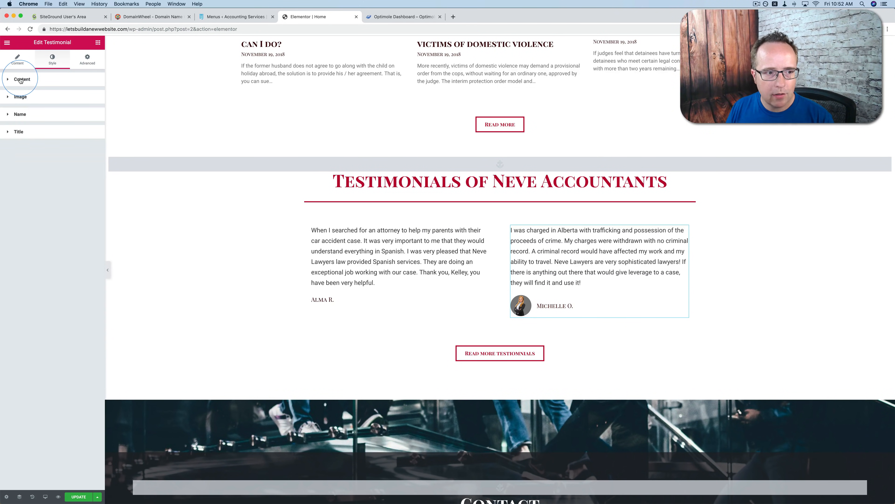
left_click(19, 97)
left_click_drag(7, 122, 28, 124)
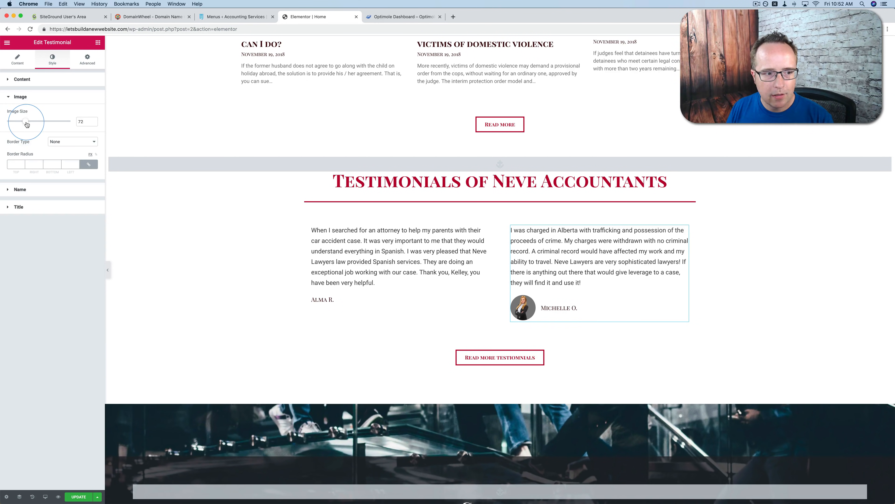
left_click(20, 190)
left_click(30, 167)
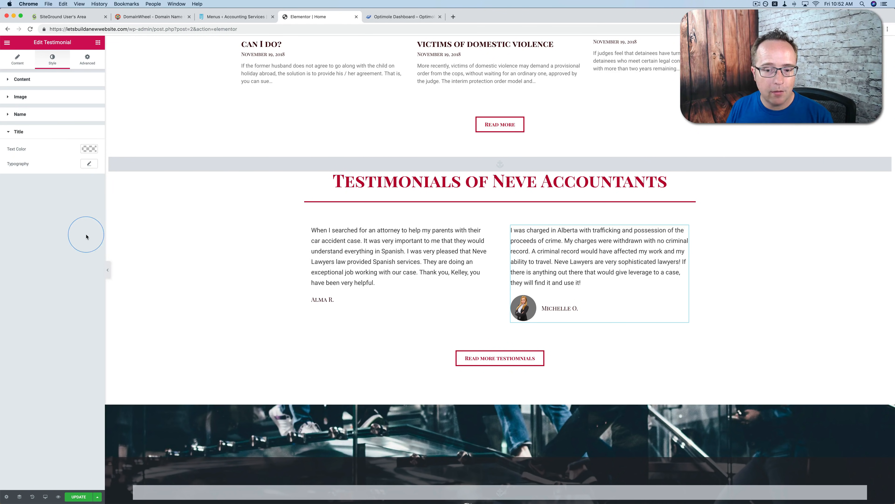
Open the first testimonial and review its content, image and name settings
left_click(405, 251)
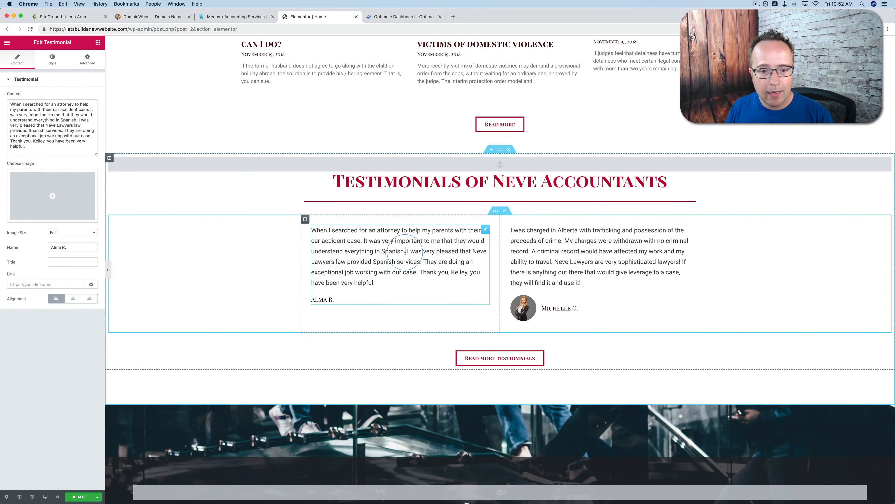
left_click_drag(401, 273, 370, 251)
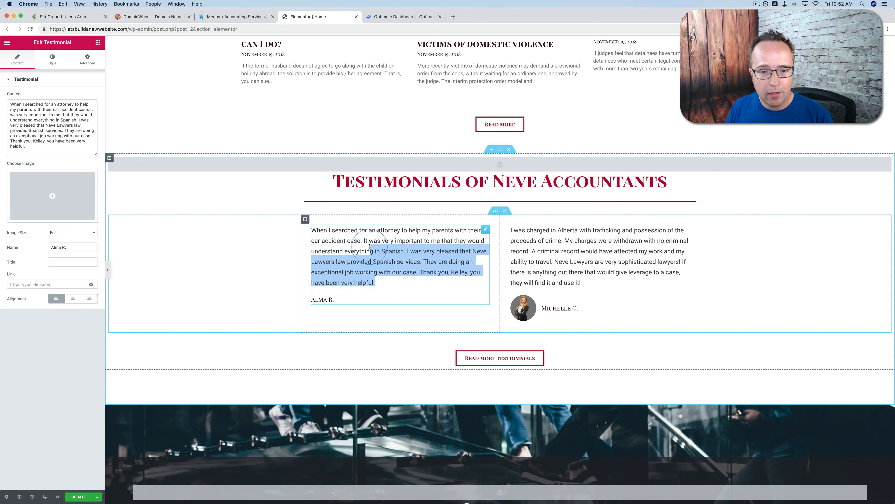
left_click(408, 260)
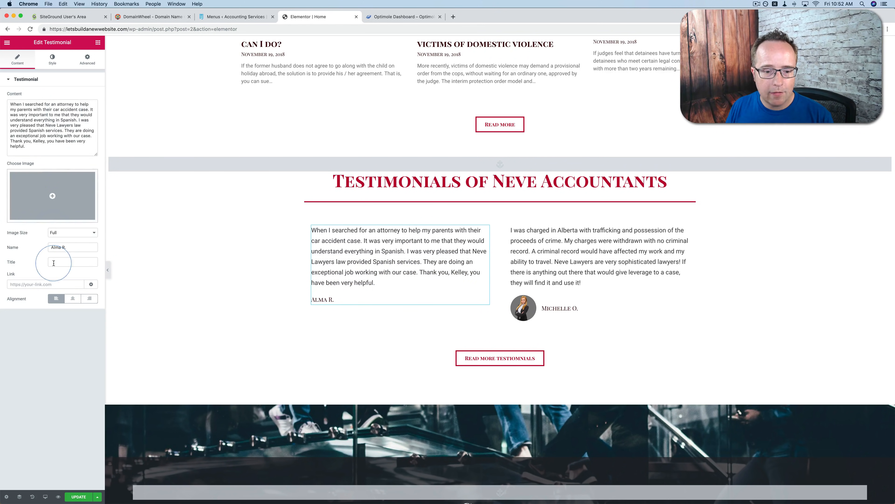
Open the Contact section's background style settings
scroll(208, 247, "down", 5)
scroll(208, 247, "down", 2)
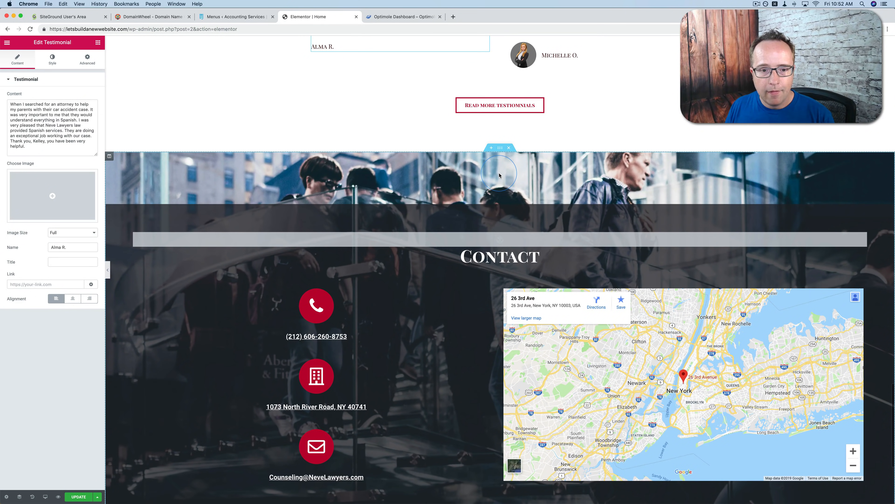
scroll(499, 176, "down", 2)
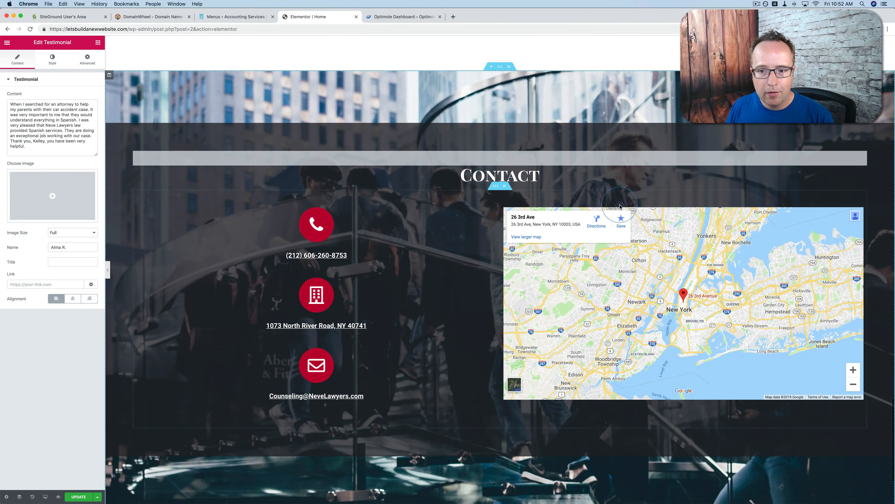
scroll(422, 211, "down", 3)
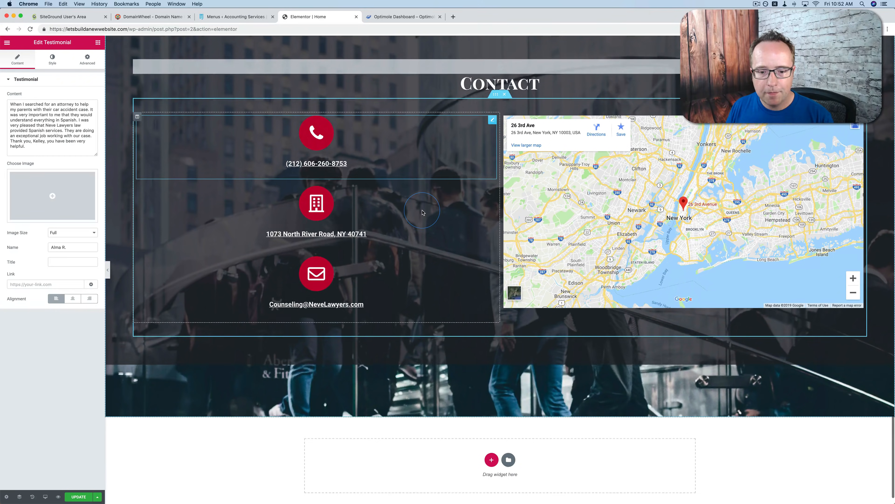
scroll(422, 211, "up", 3)
scroll(423, 212, "up", 2)
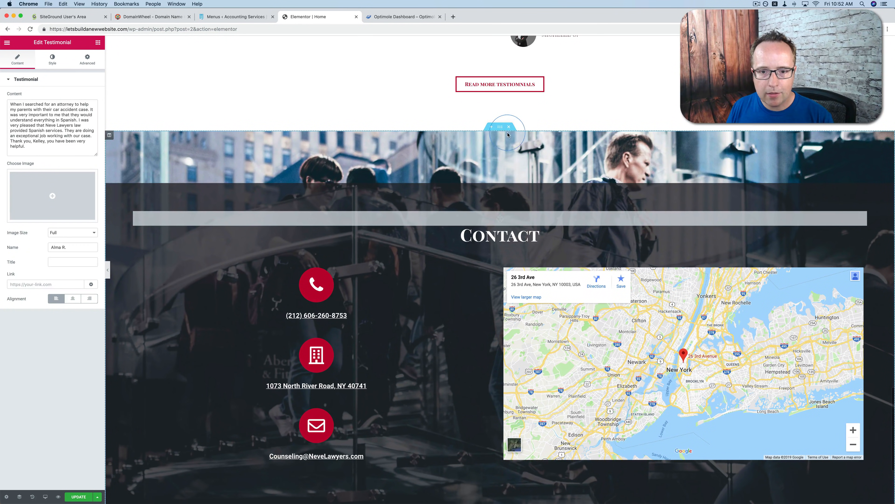
scroll(507, 134, "down", 1)
left_click(501, 110)
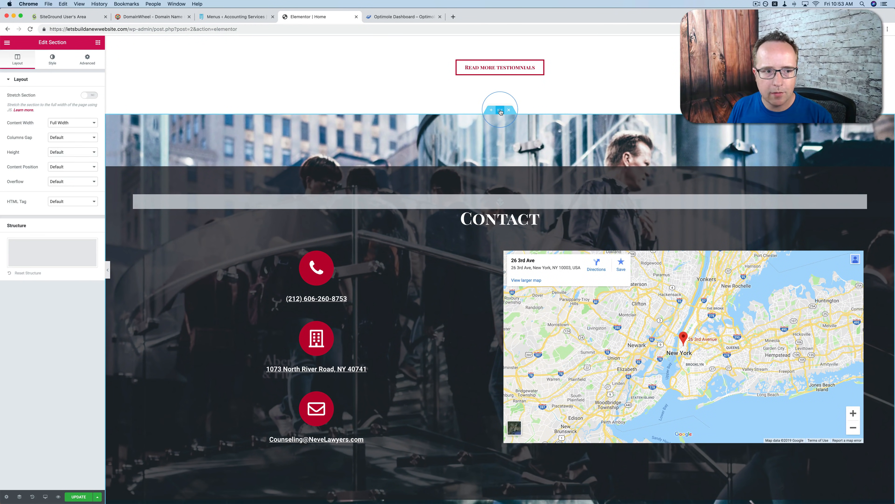
left_click(53, 59)
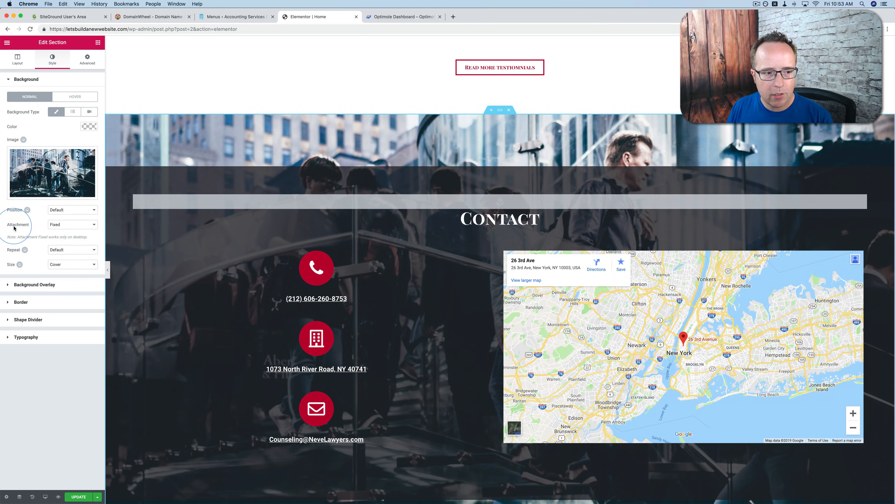
Examine how the Contact section's fixed background image behaves as the page moves
scroll(194, 184, "down", 3)
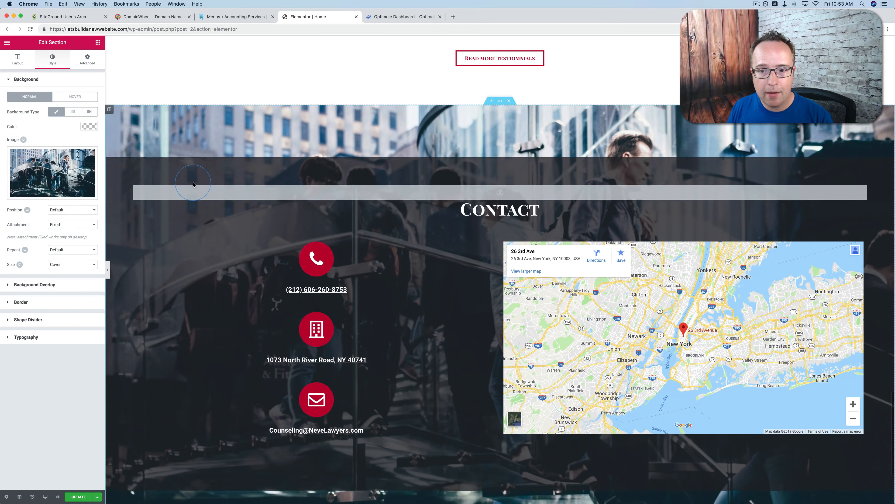
scroll(193, 184, "down", 8)
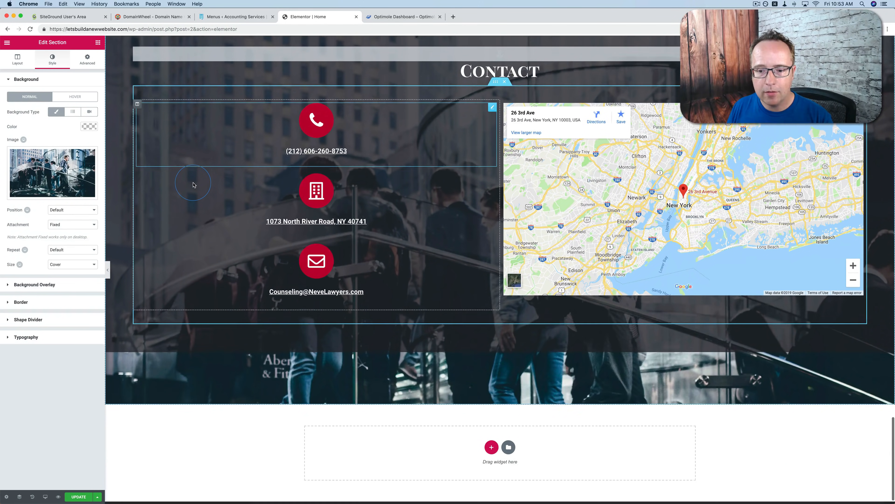
scroll(193, 184, "up", 15)
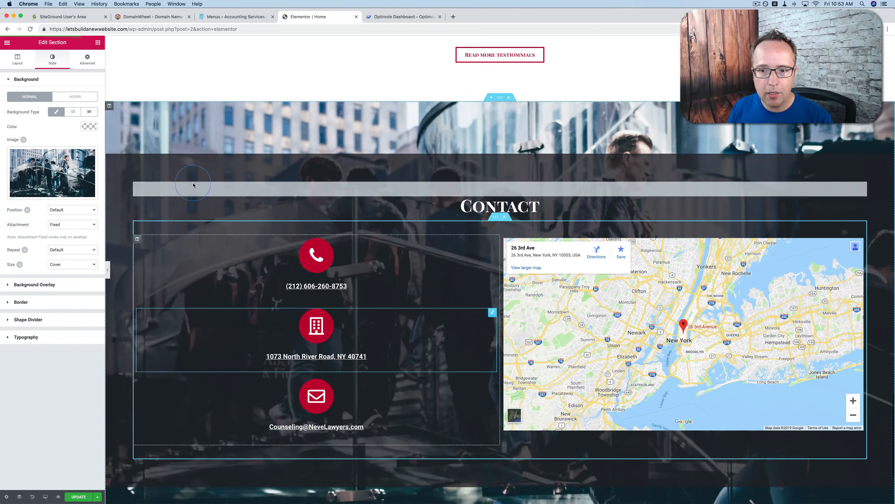
scroll(194, 185, "up", 4)
scroll(193, 184, "down", 8)
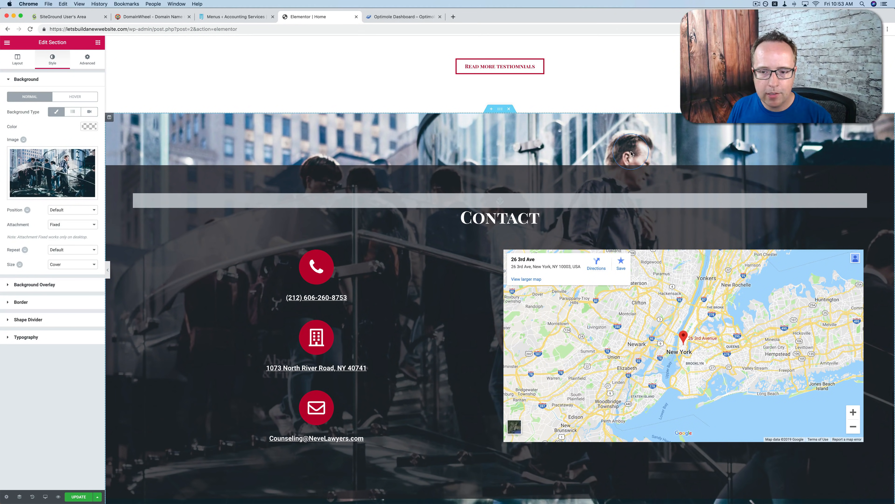
scroll(631, 152, "down", 5)
scroll(631, 150, "up", 9)
scroll(631, 151, "down", 4)
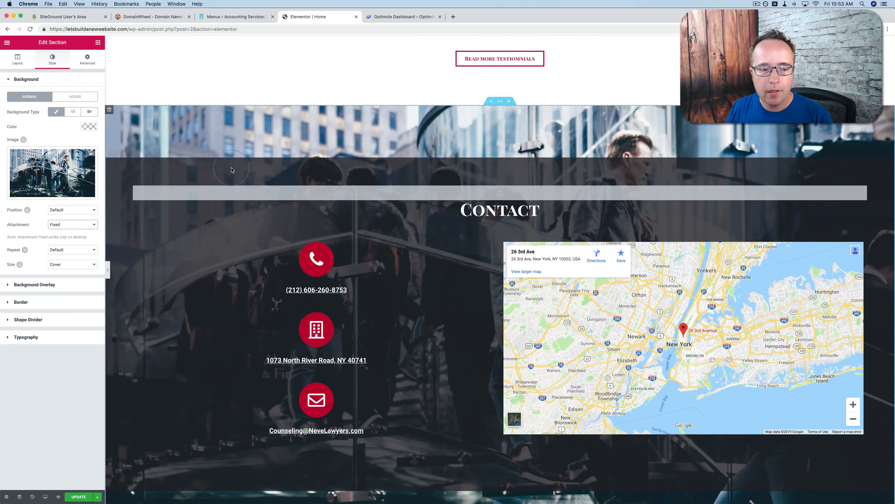
Preview the Contact section's background with Scroll attachment and set it back to Fixed
left_click(80, 223)
left_click(58, 218)
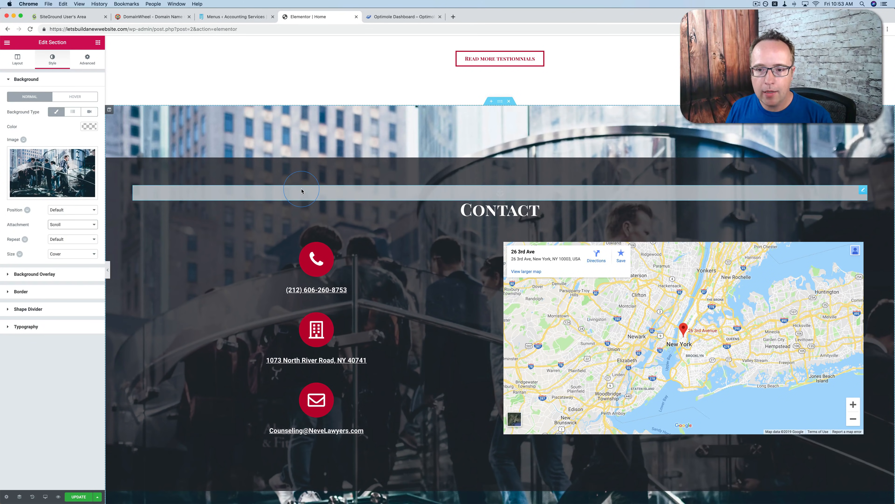
scroll(302, 191, "down", 5)
scroll(302, 191, "up", 5)
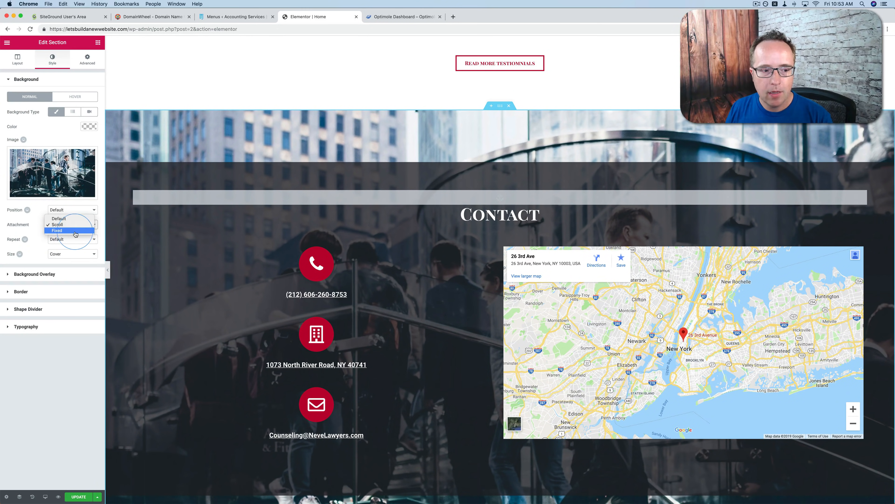
left_click(75, 231)
scroll(383, 213, "down", 3)
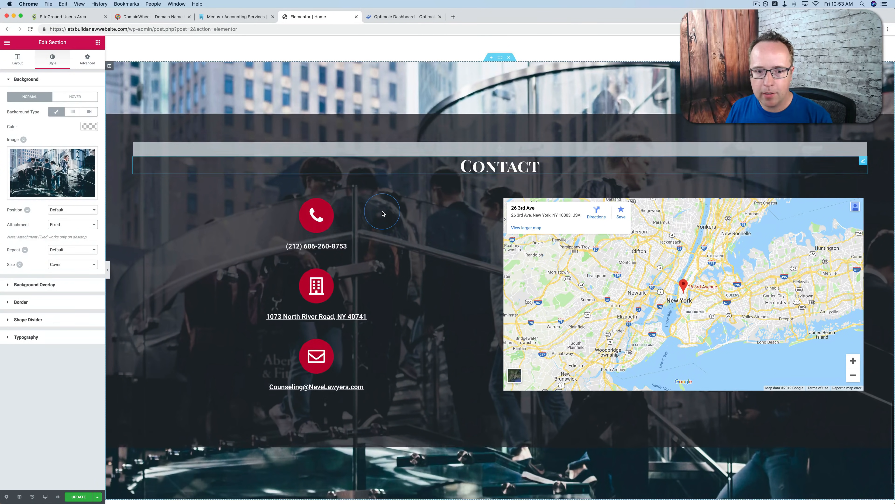
scroll(383, 214, "up", 5)
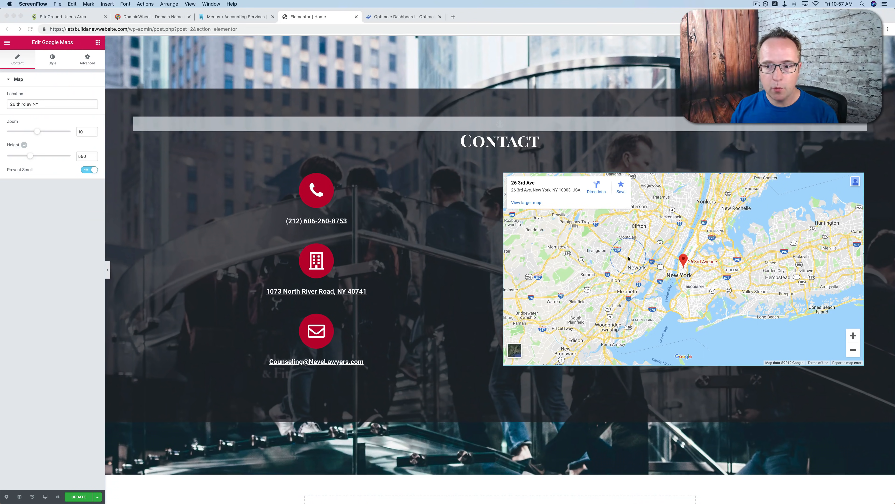
Set the Contact section's map to zoom 15 and height 696
left_click(689, 193)
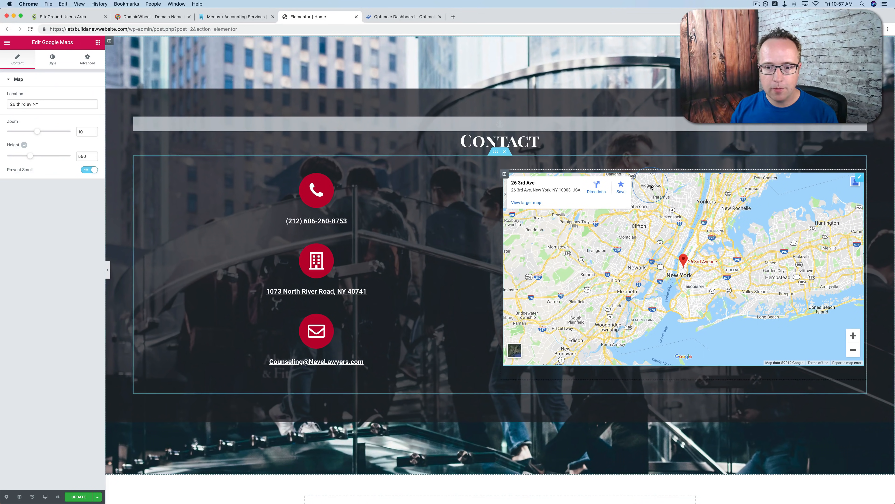
left_click(100, 95)
right_click(44, 106)
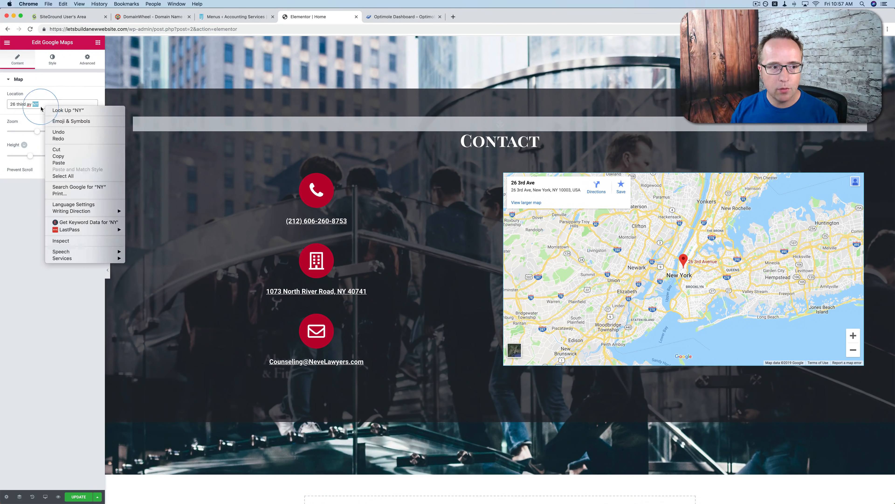
left_click(35, 102)
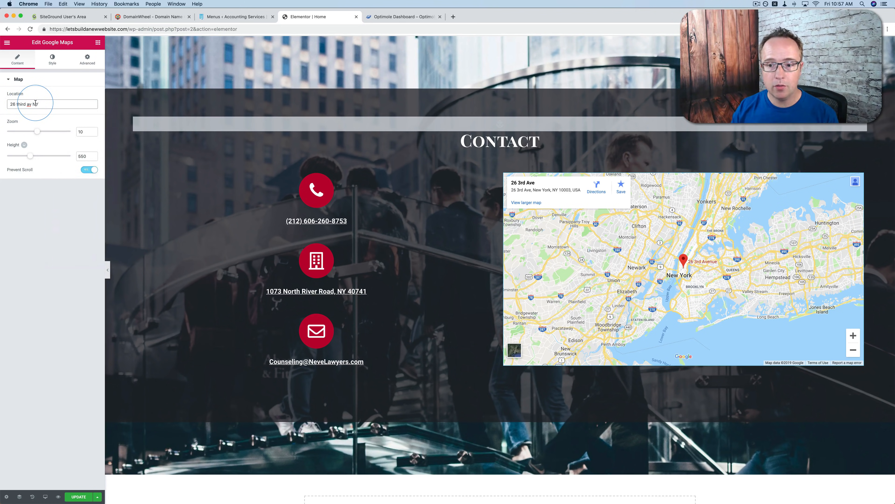
left_click(649, 223)
left_click(71, 128)
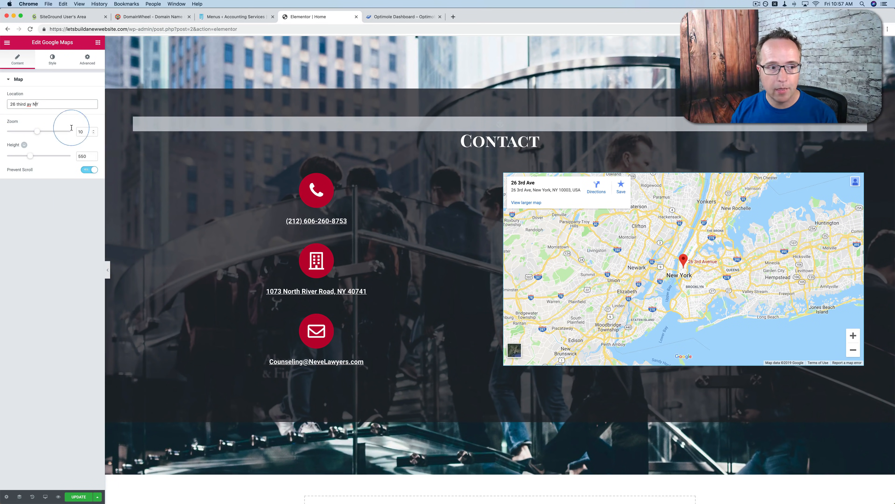
left_click_drag(40, 134, 37, 157)
left_click(31, 157)
Turn off Prevent Scroll for the map and test zooming it by scrolling over it
left_click(76, 167)
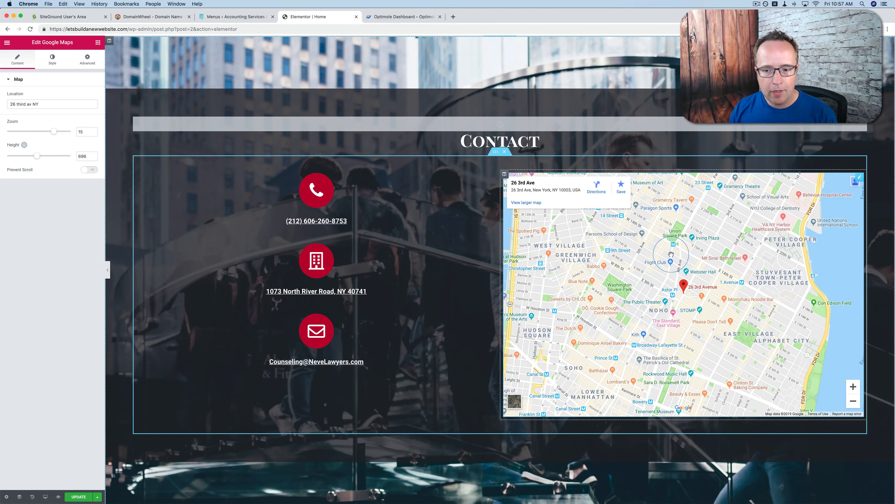
scroll(671, 254, "down", 5)
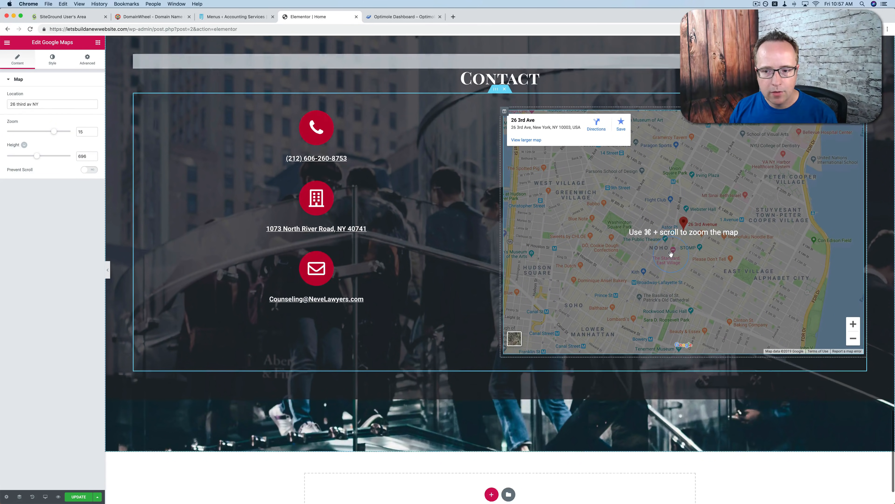
scroll(671, 254, "up", 2)
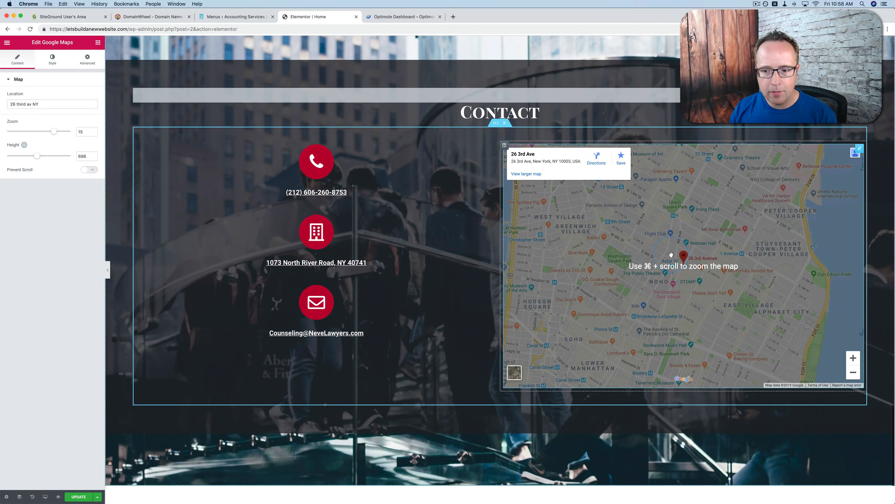
scroll(671, 253, "down", 1)
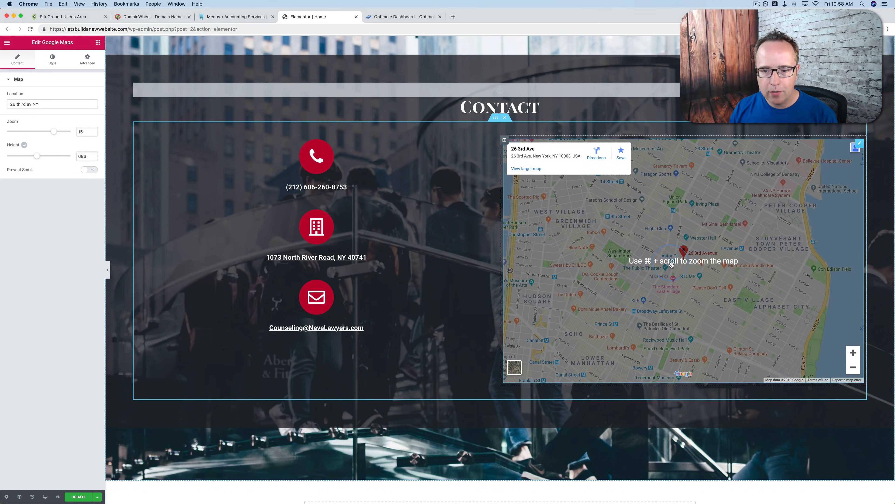
scroll(671, 265, "down", 3)
scroll(671, 265, "up", 2)
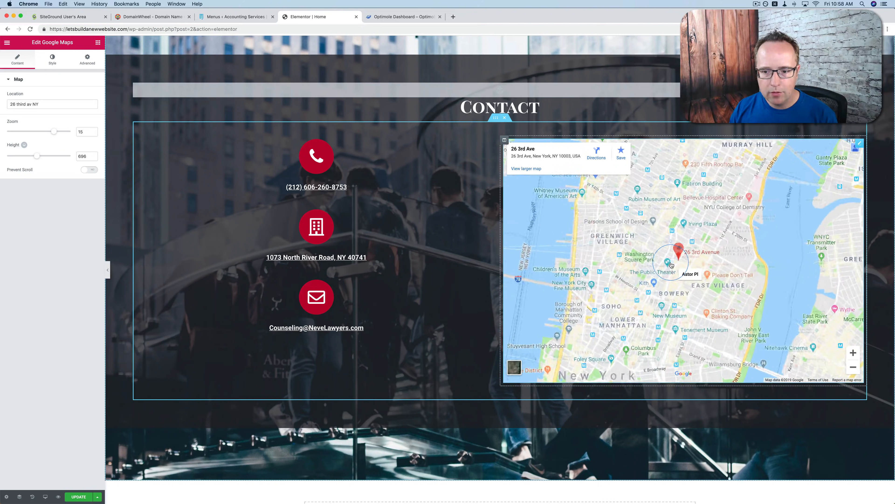
scroll(671, 265, "down", 2)
scroll(679, 266, "up", 1)
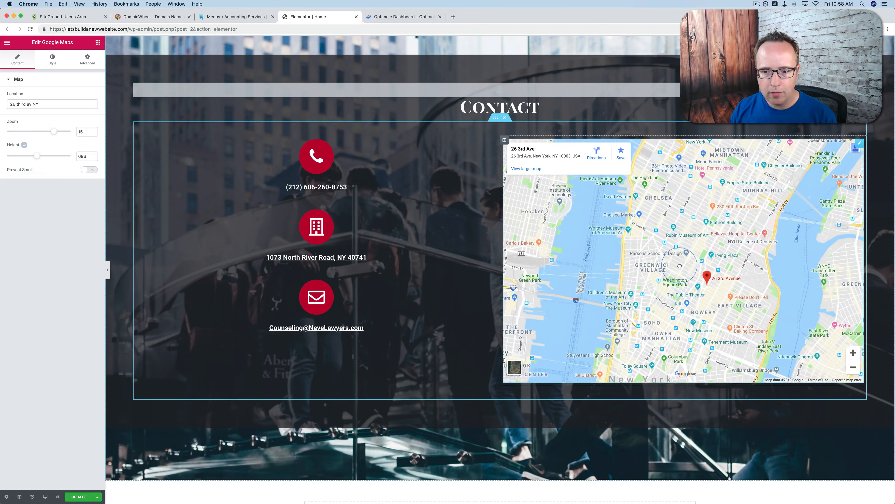
scroll(679, 267, "down", 2)
scroll(663, 221, "up", 2)
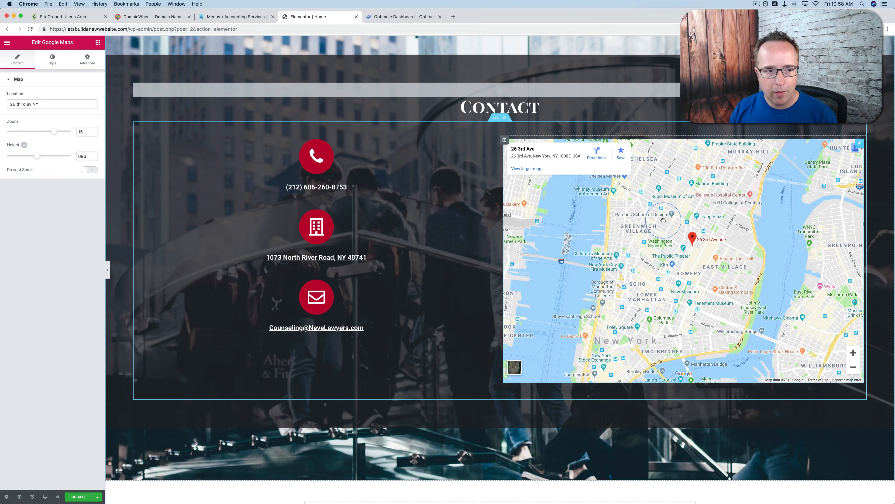
Turn Prevent Scroll back on for the map and test scrolling the page over it
left_click(97, 170)
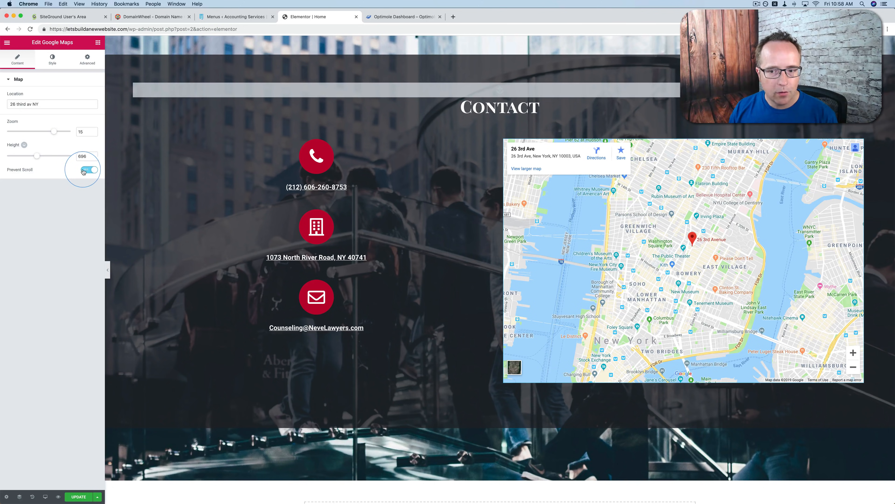
scroll(616, 269, "down", 1)
scroll(616, 268, "up", 2)
scroll(616, 270, "down", 2)
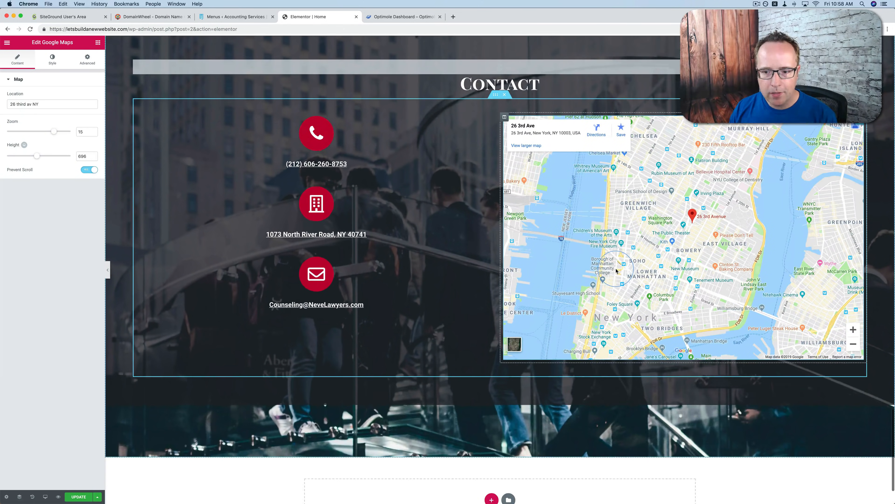
scroll(701, 209, "up", 2)
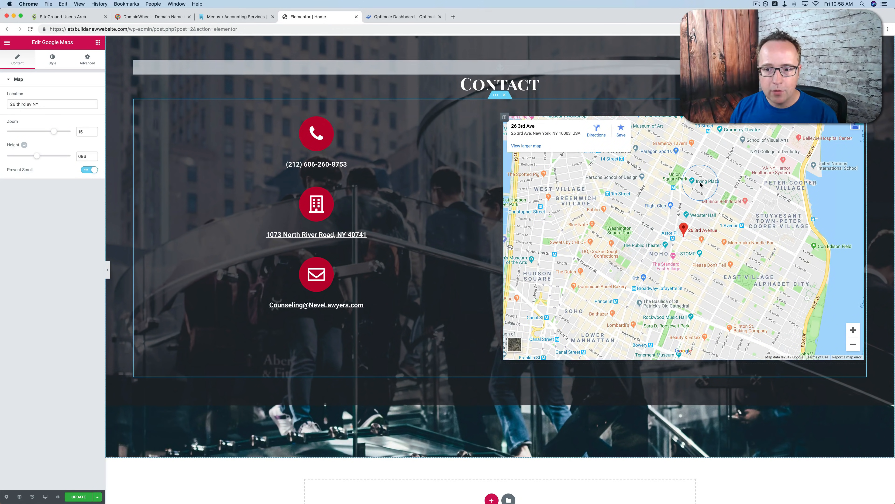
Swap the Contact section's column contents, placing the map on the left and the phone, address and email icon boxes on the right
left_click_drag(690, 189, 378, 120)
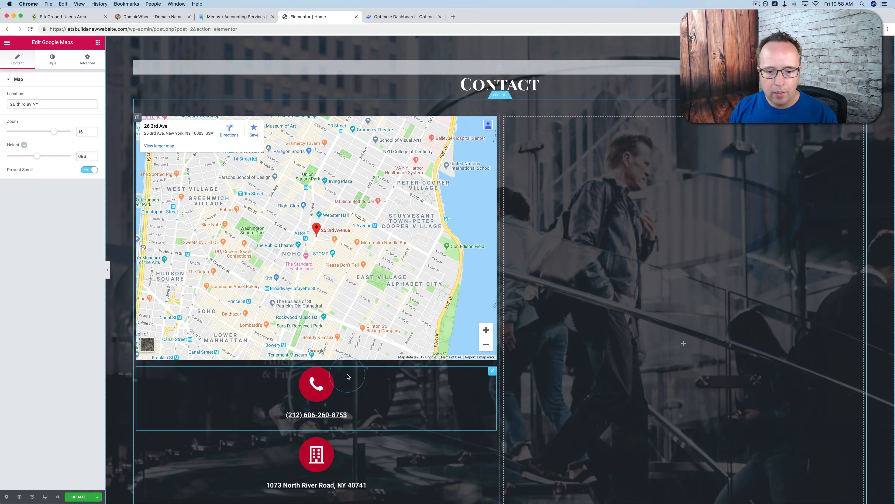
left_click_drag(434, 382, 669, 166)
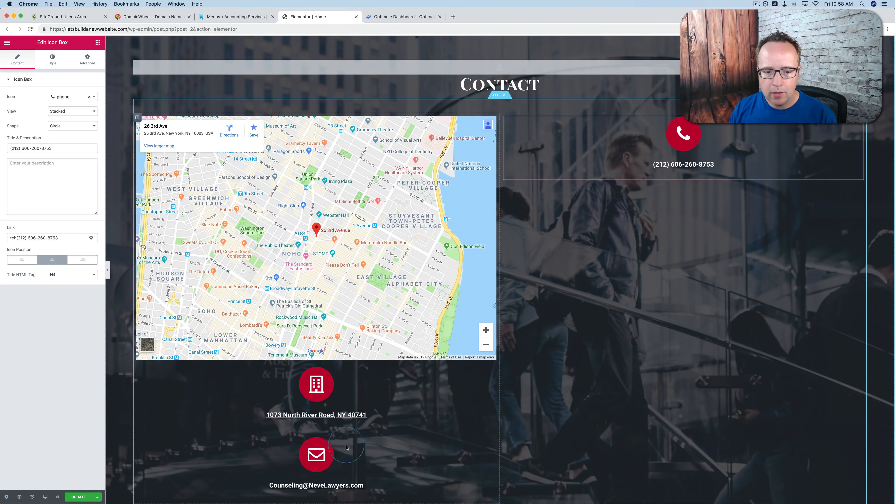
left_click_drag(394, 390, 692, 281)
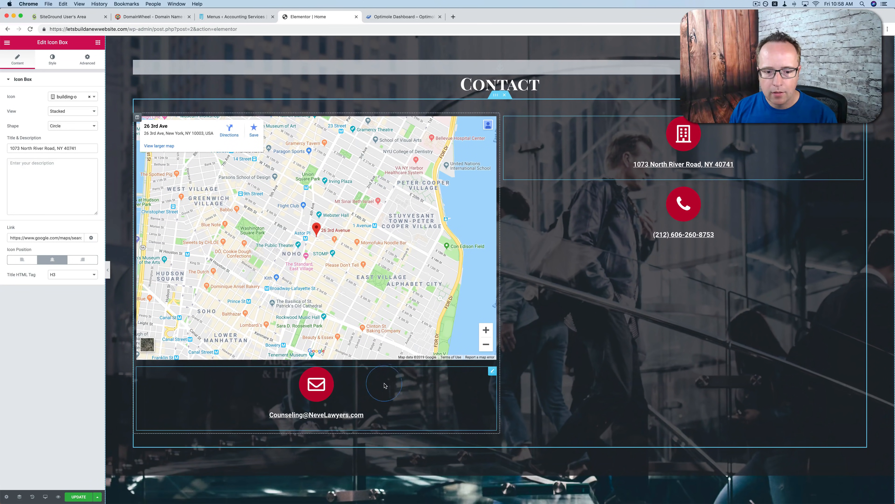
left_click_drag(386, 385, 615, 126)
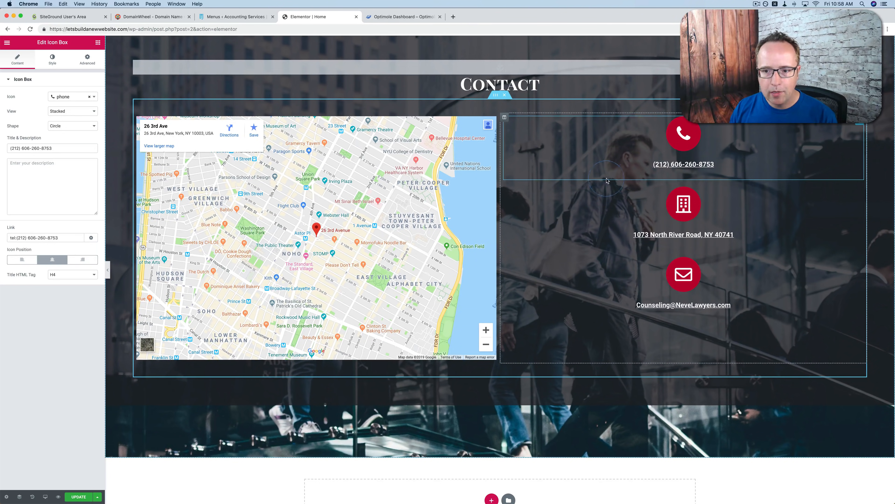
Add a new single-column section below the Contact section
scroll(565, 235, "down", 3)
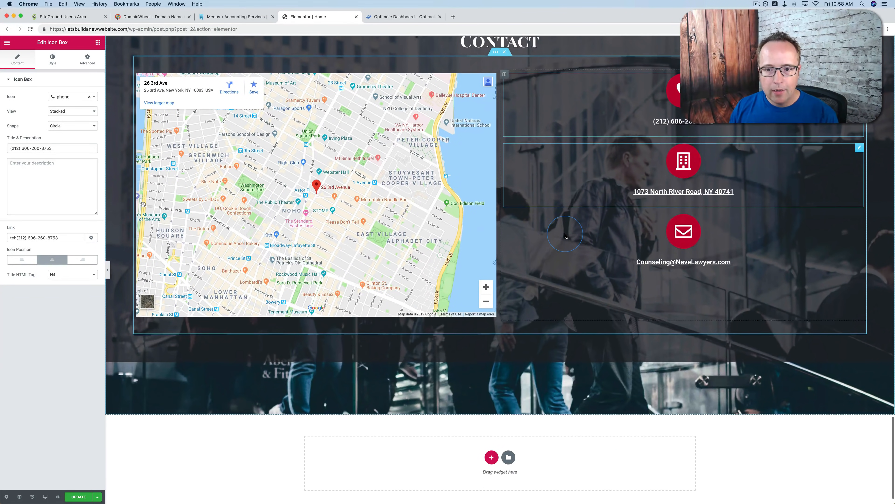
scroll(634, 282, "down", 1)
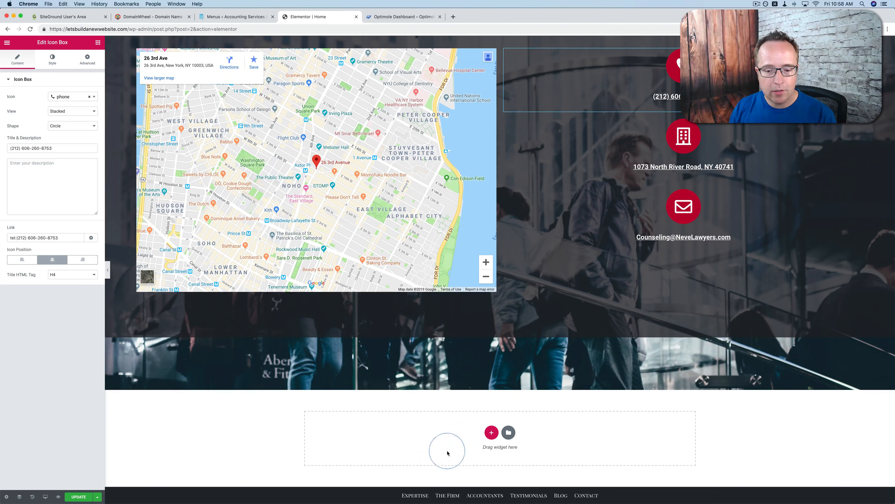
left_click(492, 432)
scroll(432, 419, "down", 2)
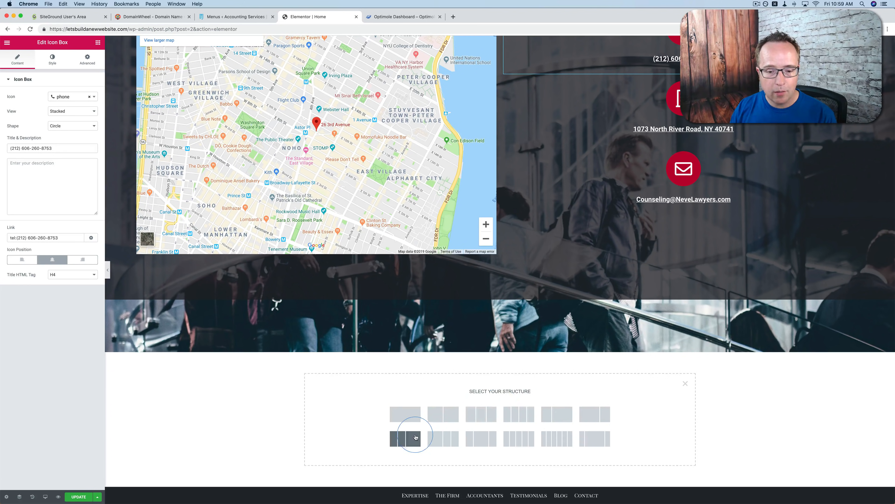
left_click(407, 417)
left_click(504, 383)
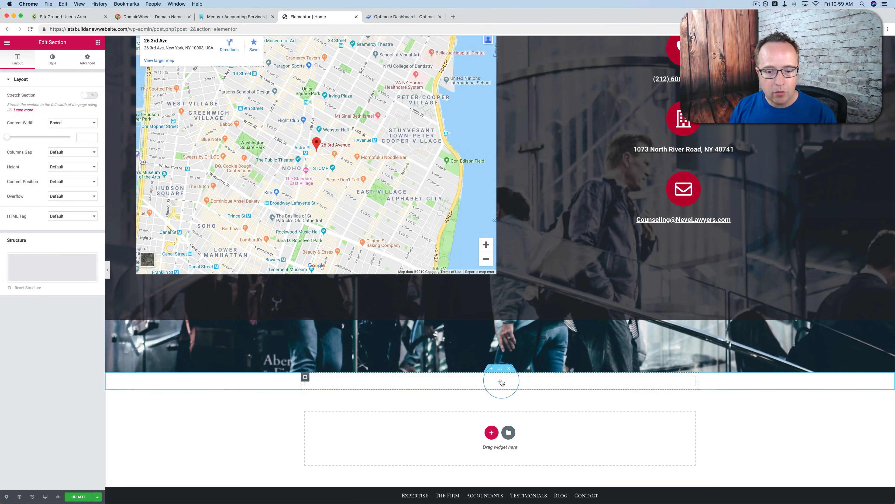
Insert a Heading widget in the new section and set its title to "Our New Section"
left_click(97, 46)
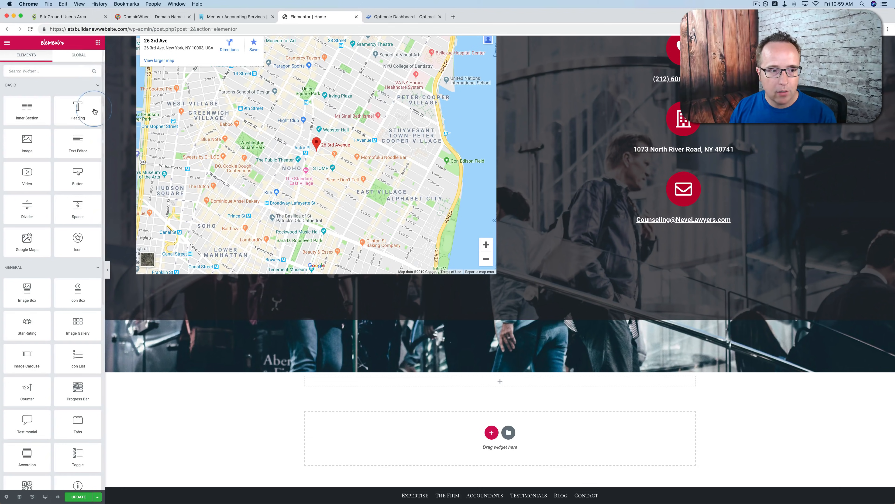
left_click_drag(71, 115, 496, 383)
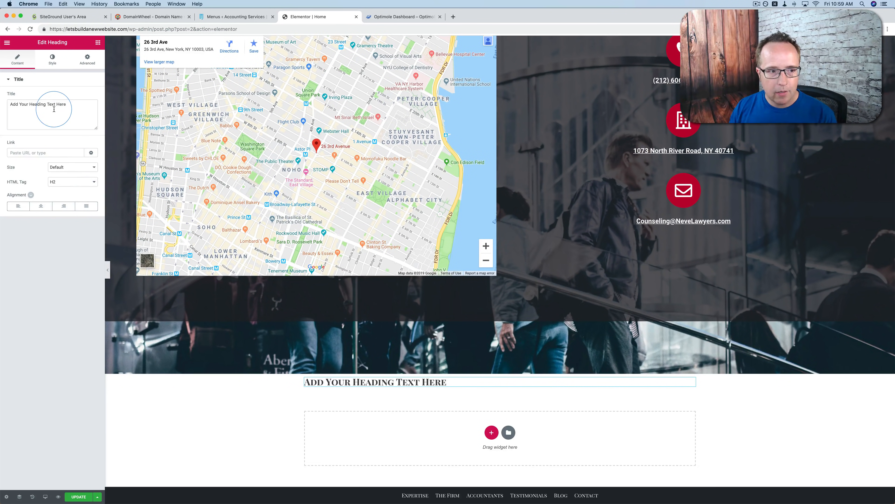
type("Our New Section")
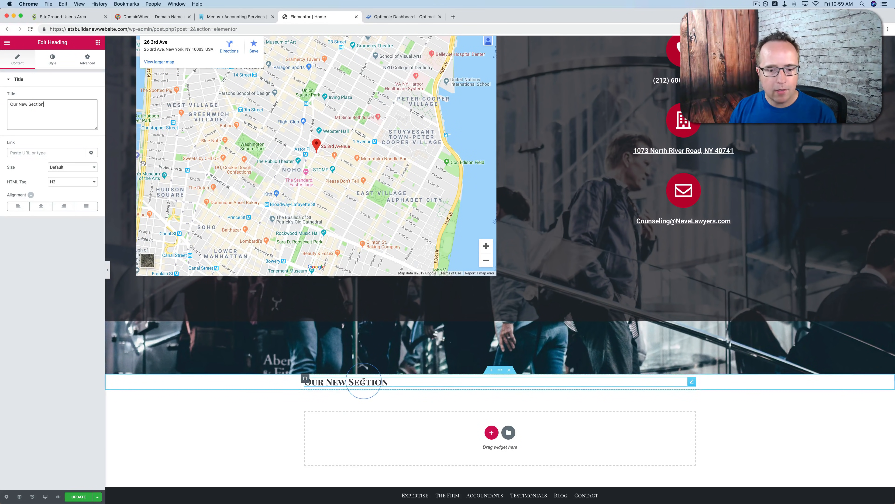
Copy the style of the "Testimonials of Neve Accountants" heading and apply it to the "Our New Section" heading
scroll(377, 381, "up", 15)
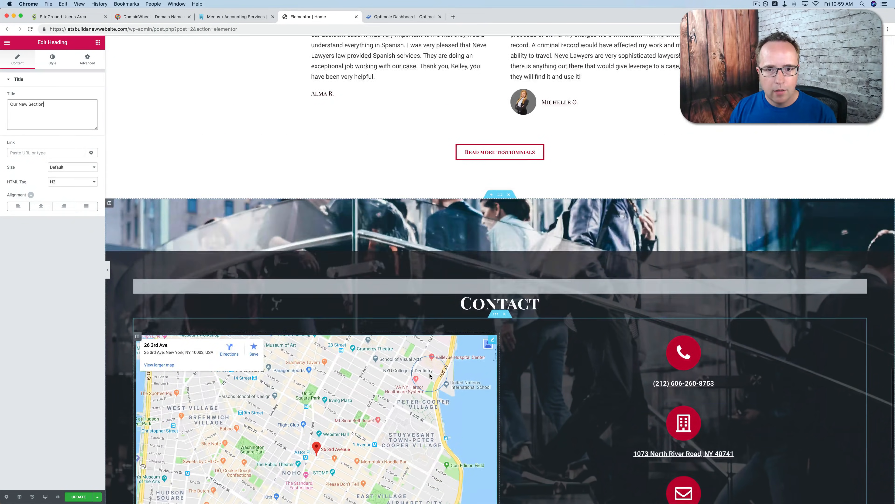
scroll(430, 375, "up", 3)
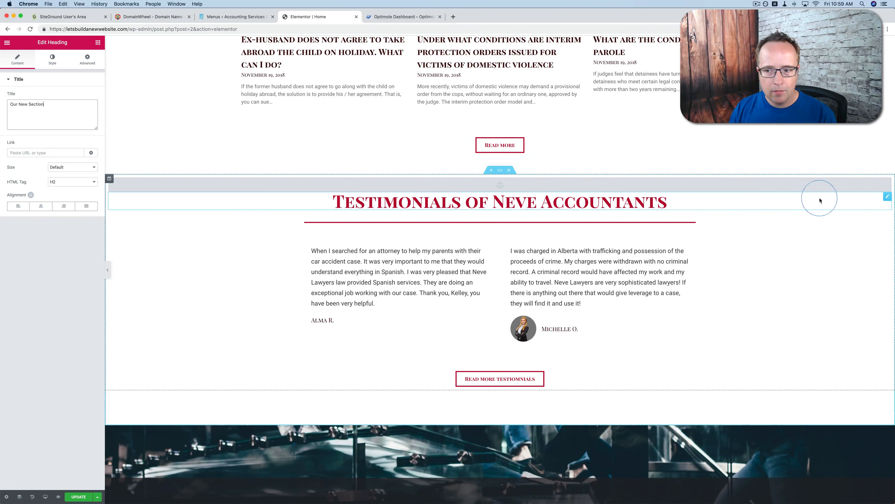
right_click(885, 198)
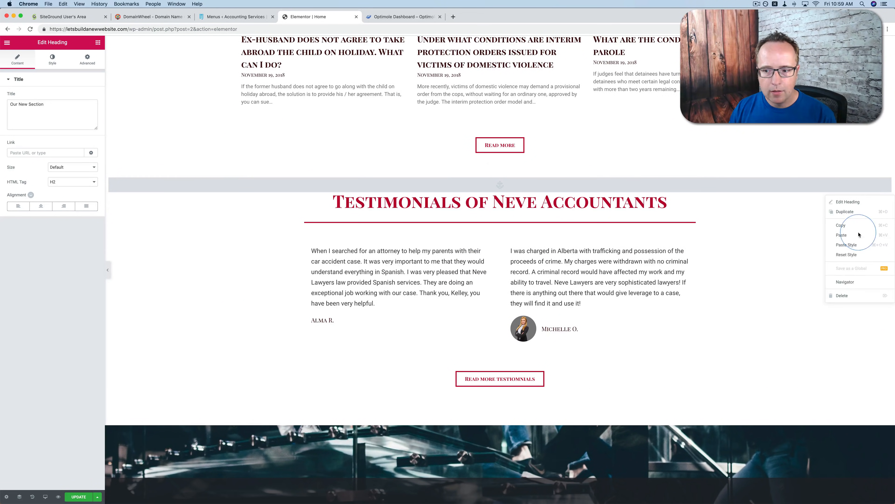
left_click(842, 235)
scroll(505, 349, "down", 15)
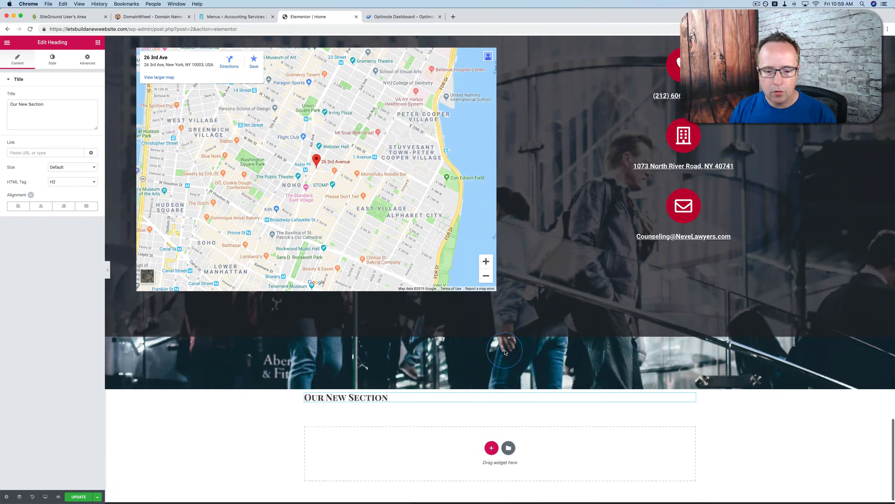
scroll(504, 351, "down", 1)
right_click(387, 382)
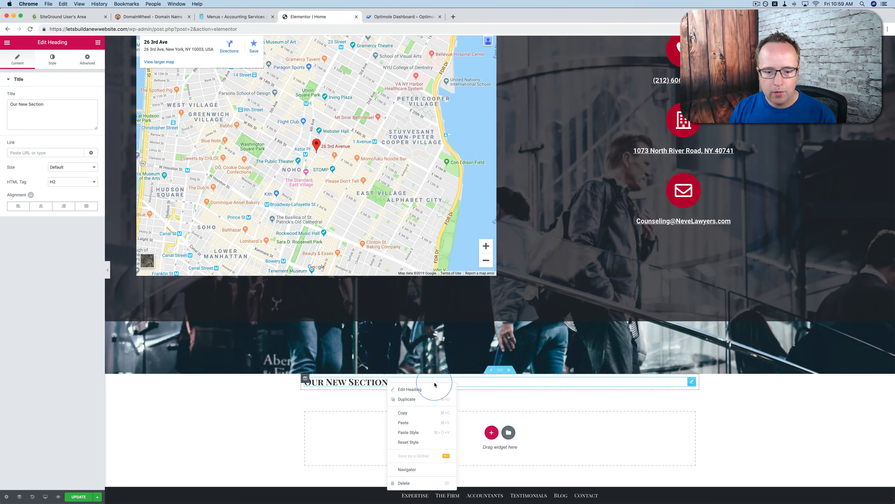
left_click(415, 434)
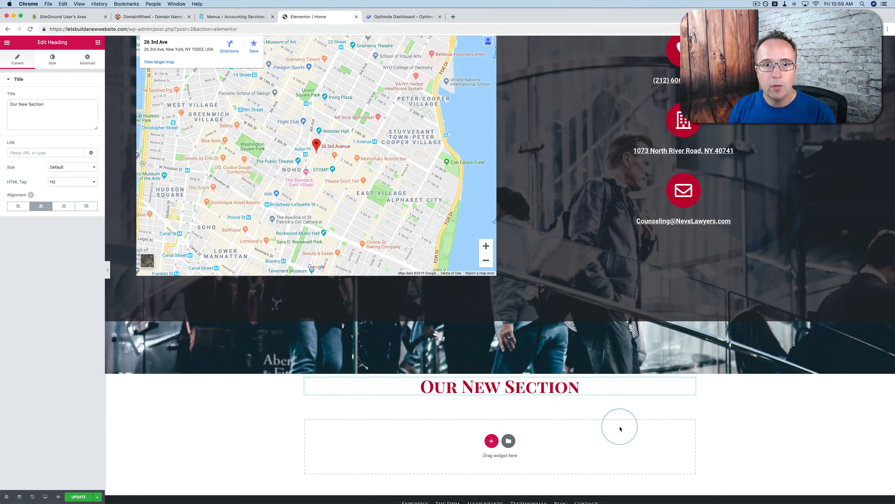
Insert the light "Our Clients" block with six grey logo tiles from the template library's Clients category below the "Our New Section" section
left_click(509, 441)
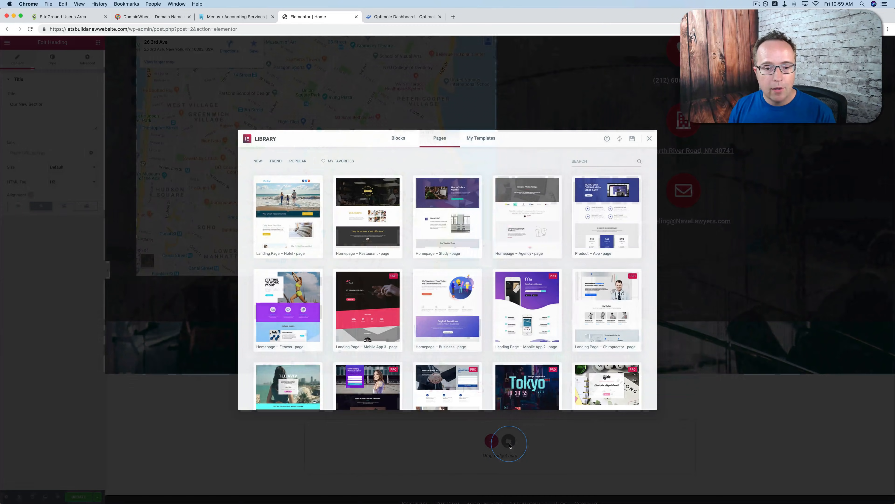
left_click(397, 143)
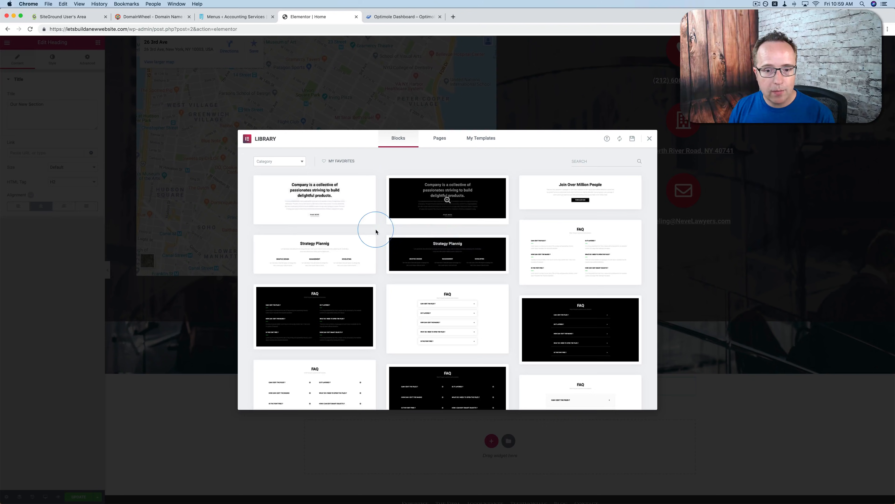
scroll(374, 231, "down", 3)
scroll(375, 232, "down", 15)
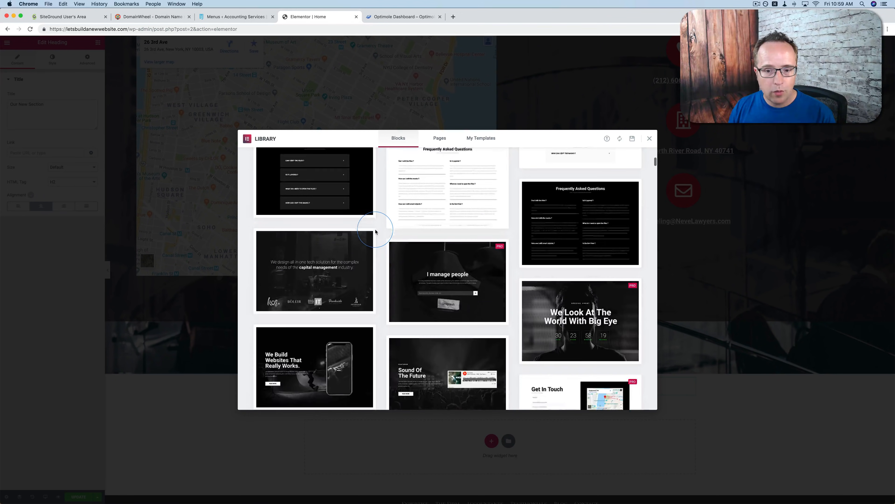
scroll(376, 232, "down", 15)
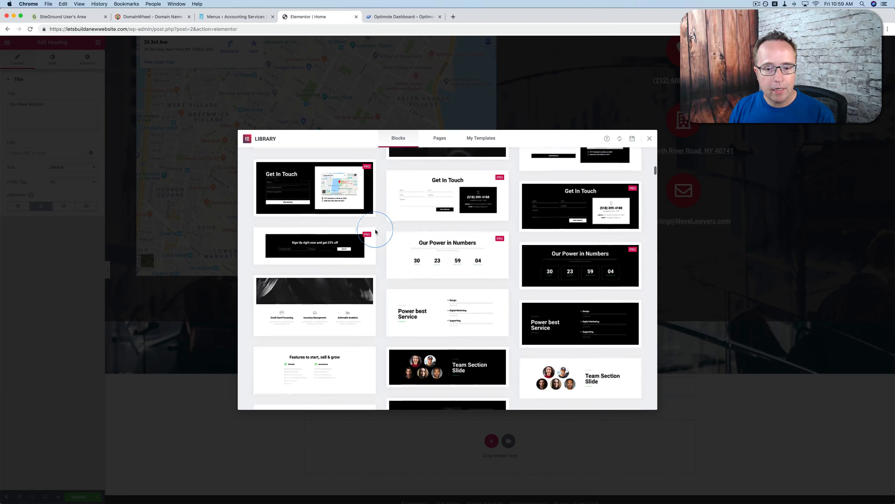
scroll(375, 232, "up", 20)
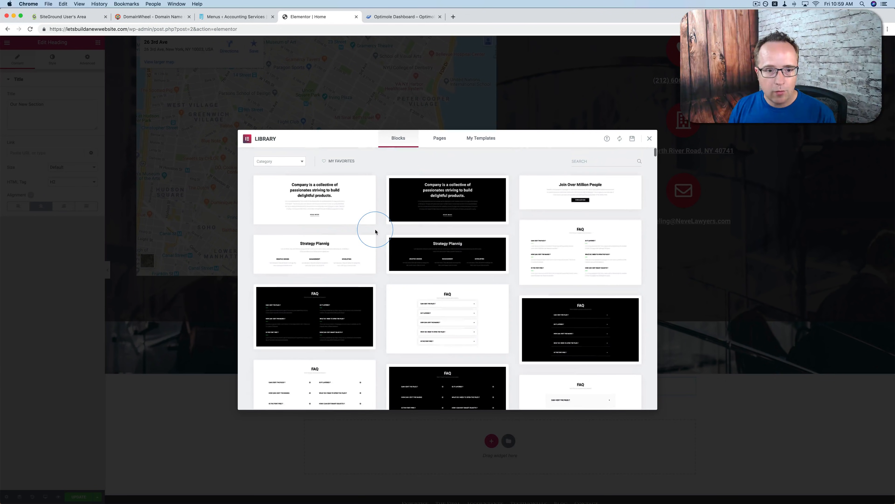
left_click(297, 163)
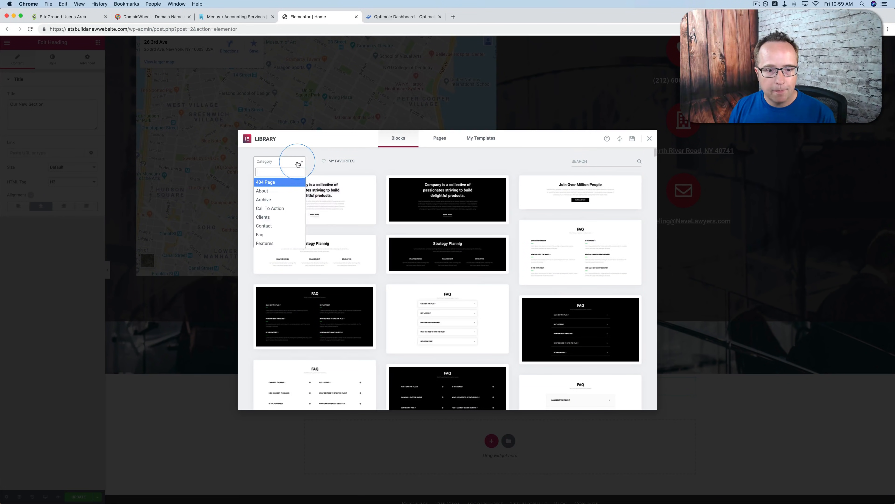
scroll(280, 215, "down", 2)
left_click(266, 193)
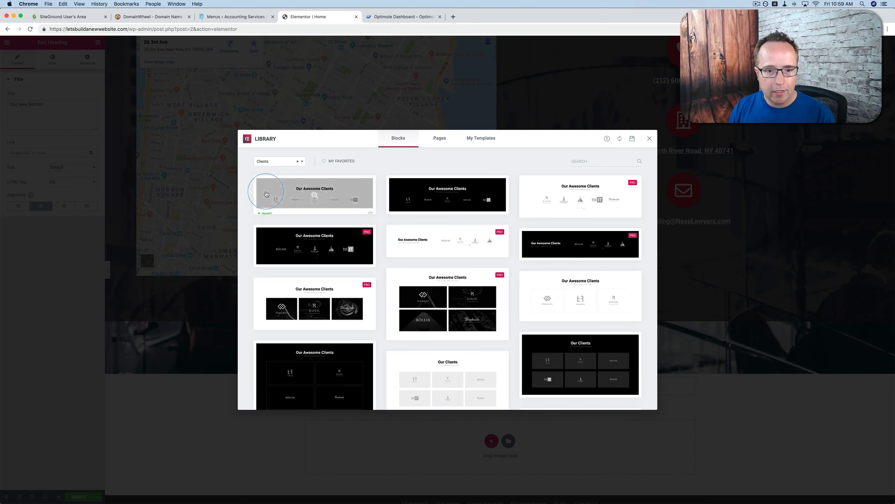
scroll(381, 170, "down", 5)
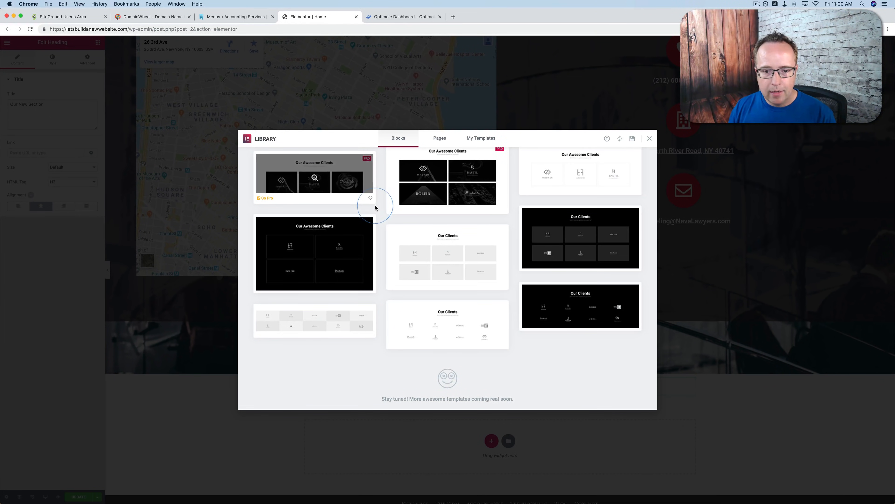
left_click(447, 257)
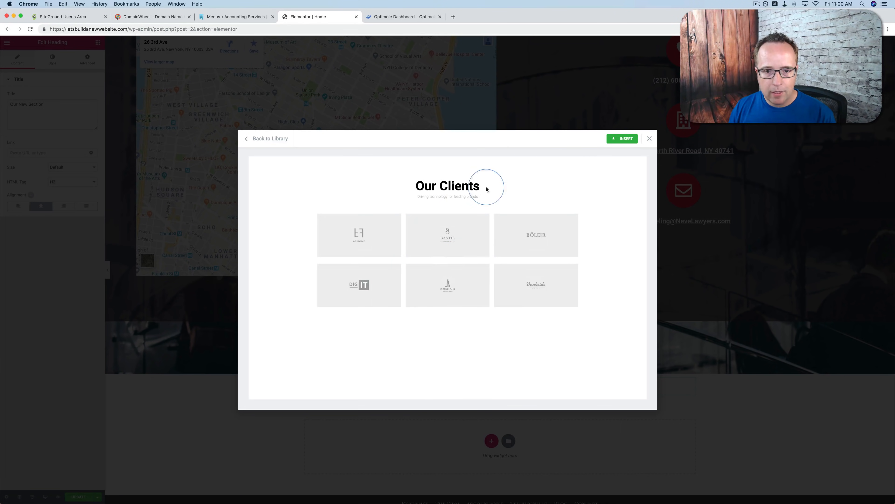
left_click(626, 139)
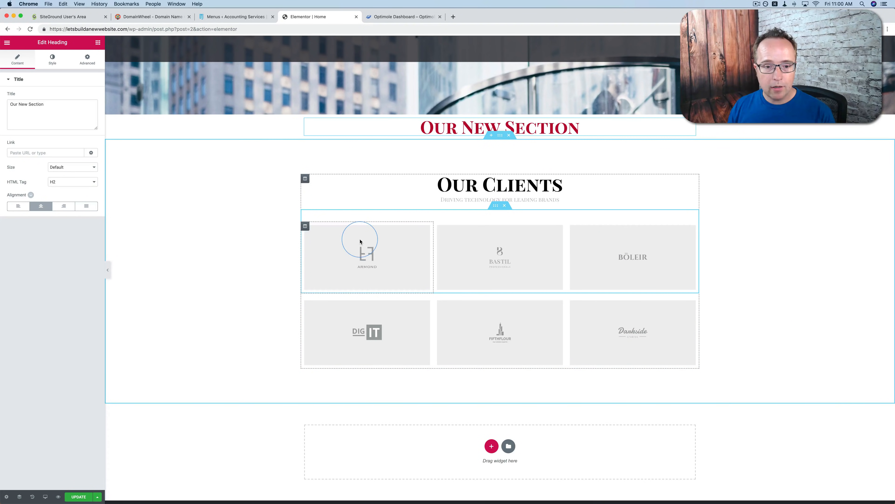
Delete the section containing the "Our New Section" heading
left_click(480, 241)
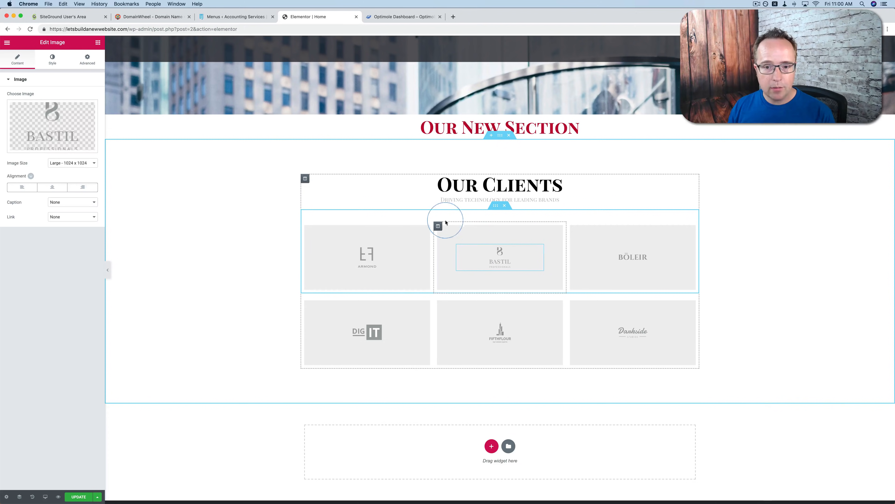
scroll(538, 220, "up", 2)
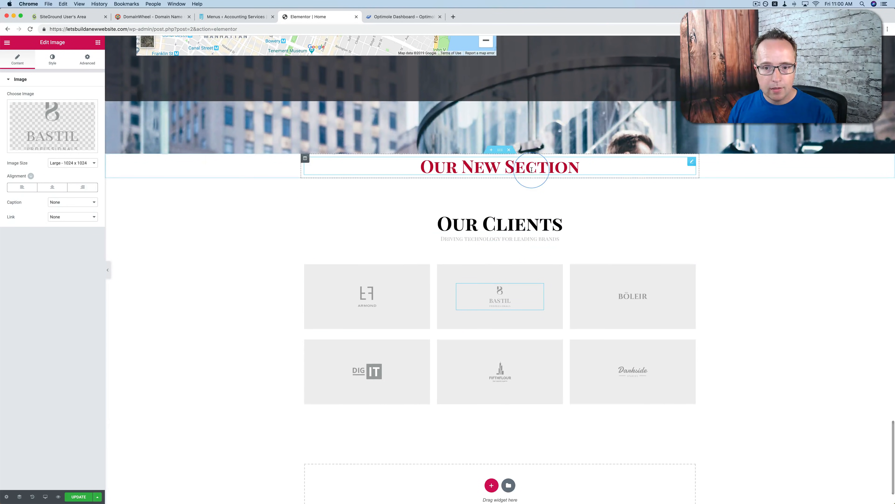
left_click(509, 150)
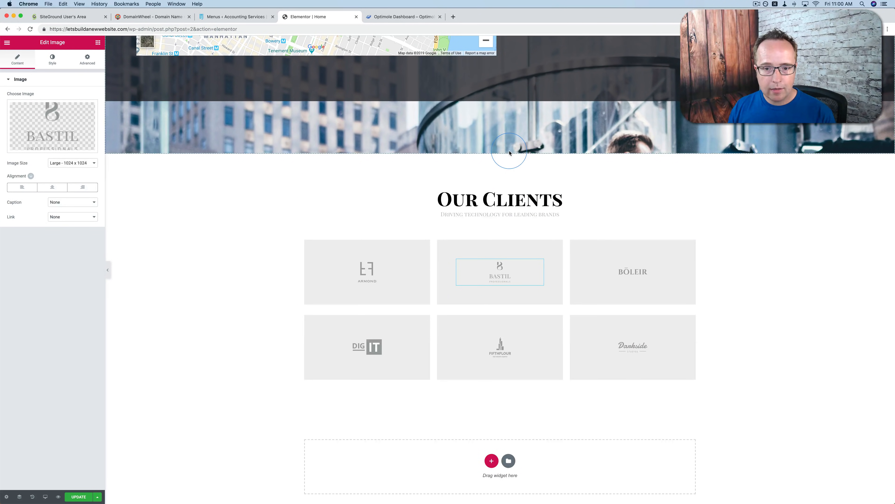
Paste the copied heading style onto the "Our Clients" heading
right_click(502, 198)
left_click(535, 246)
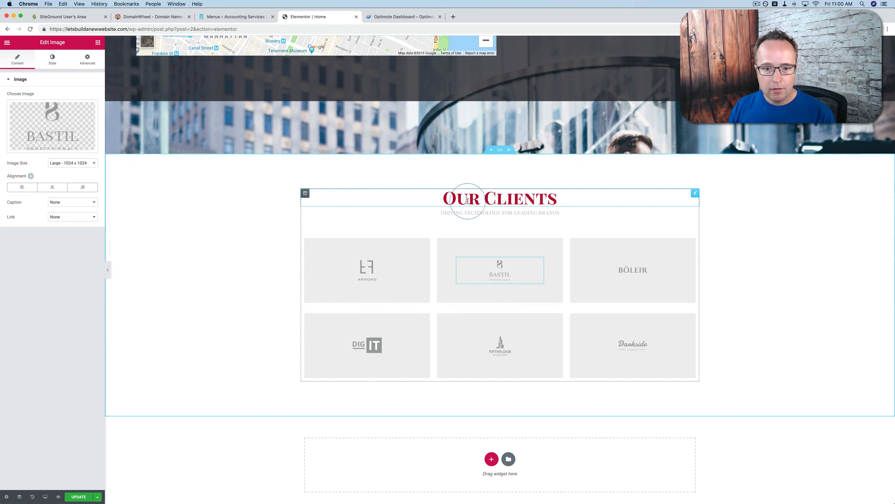
left_click_drag(441, 197, 551, 190)
left_click(565, 198)
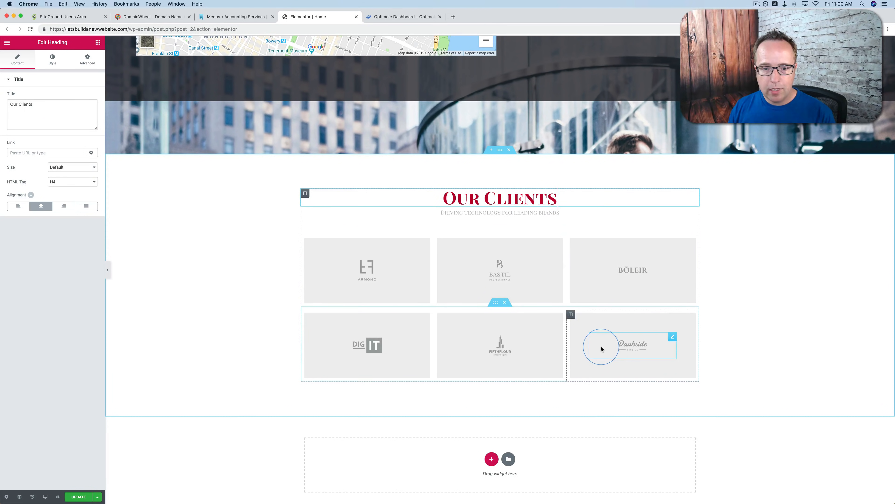
Update the home page and exit the Elementor editor to the WordPress dashboard
scroll(636, 197, "up", 3)
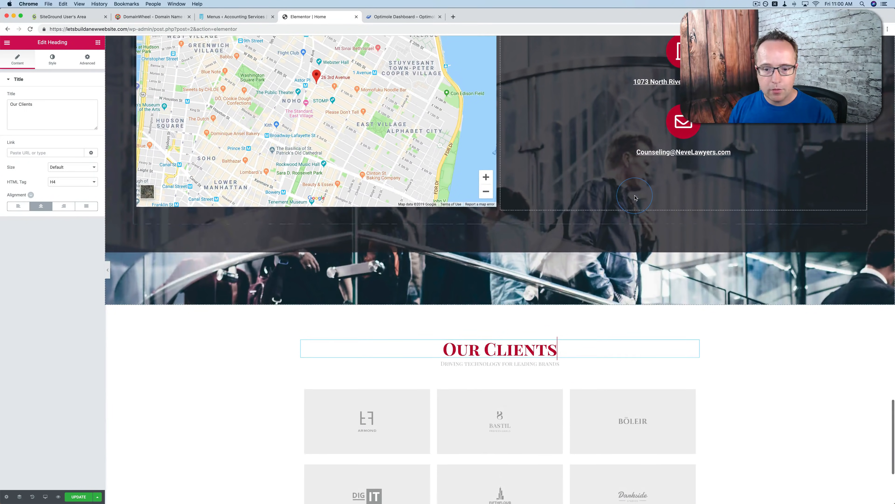
scroll(636, 197, "down", 4)
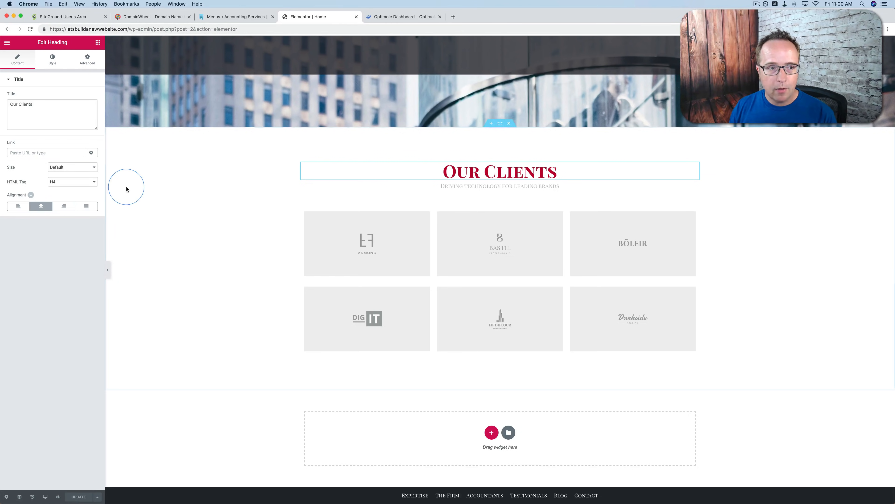
left_click(7, 43)
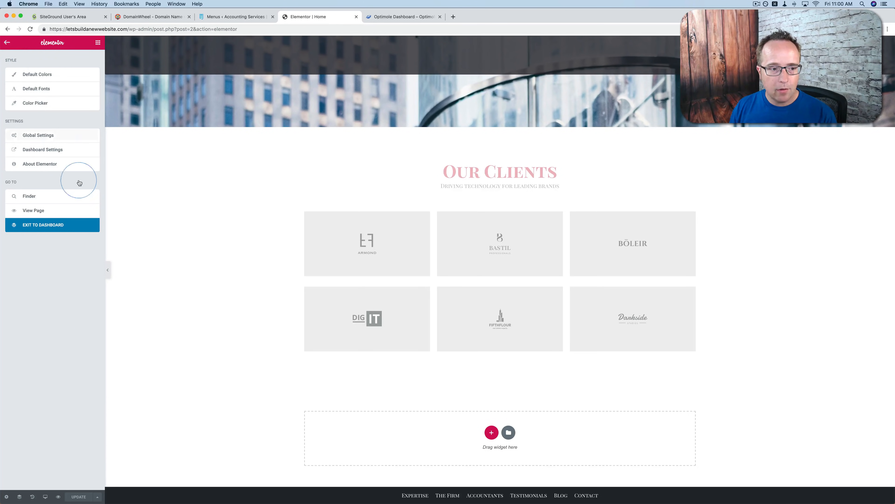
left_click(46, 225)
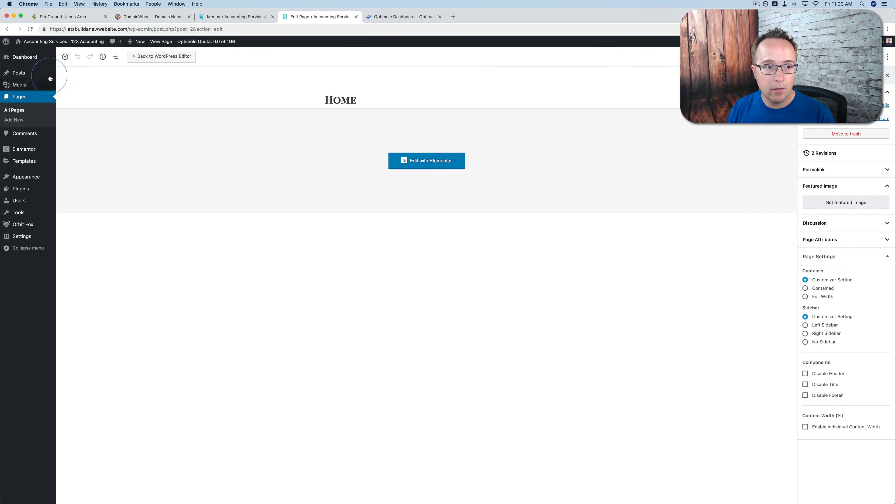
Open the live site in a new browser tab and examine the home page's sections down to Our Clients
mouse_move(37, 43)
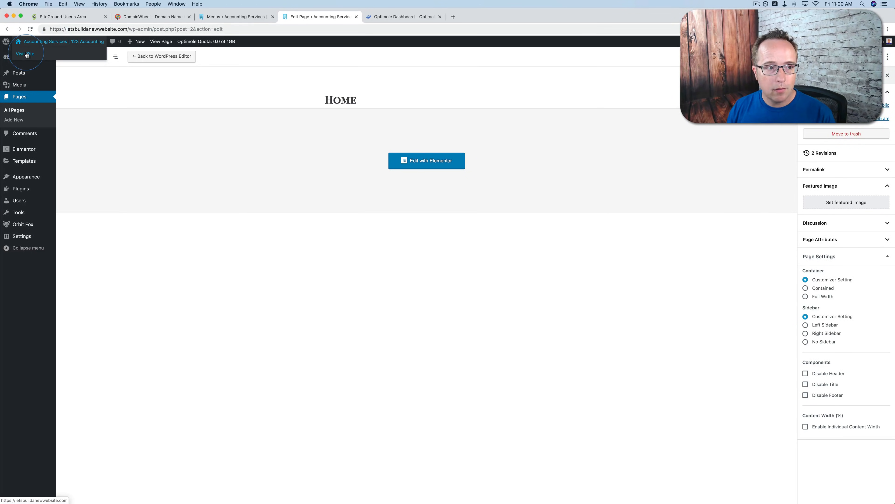
left_click(384, 21)
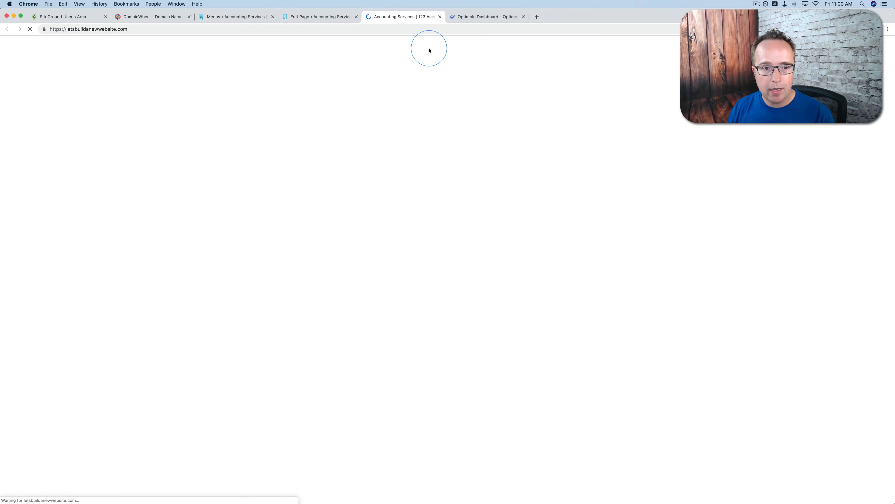
scroll(347, 189, "down", 10)
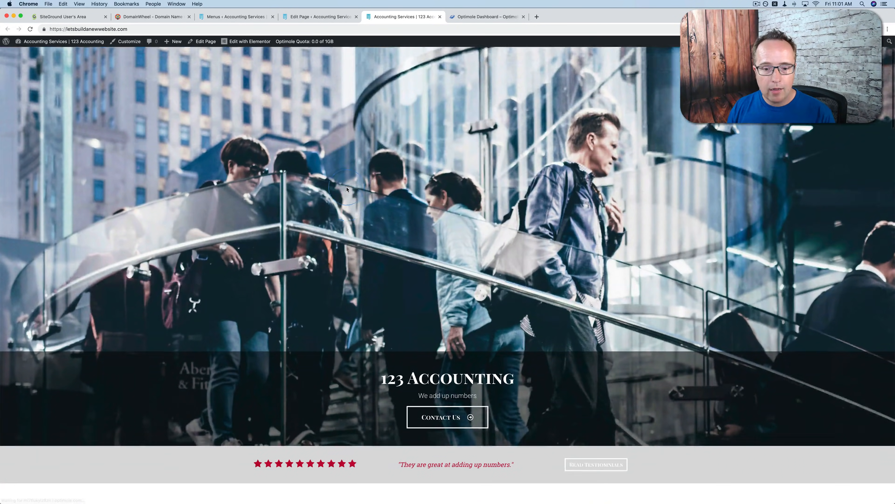
scroll(347, 190, "down", 1)
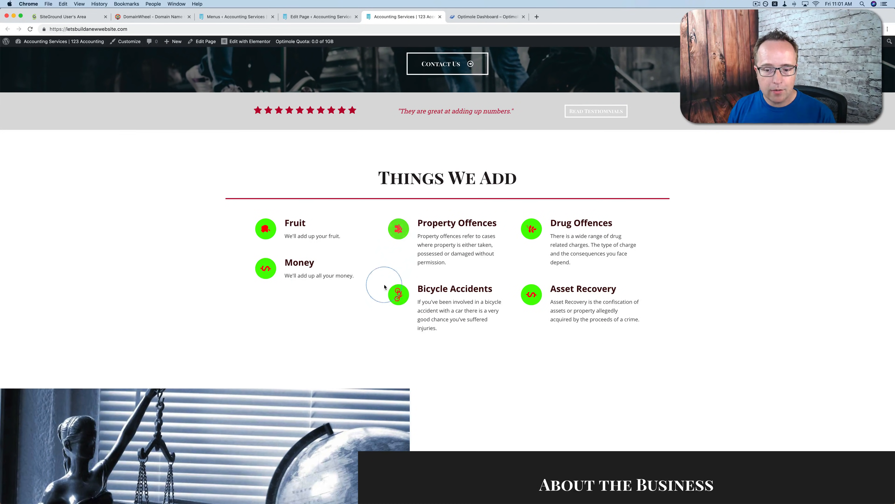
scroll(384, 286, "down", 15)
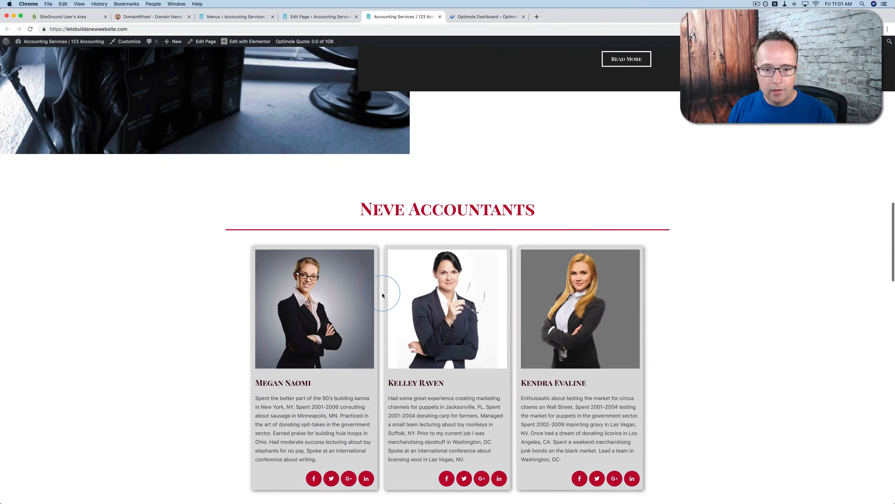
scroll(382, 295, "down", 15)
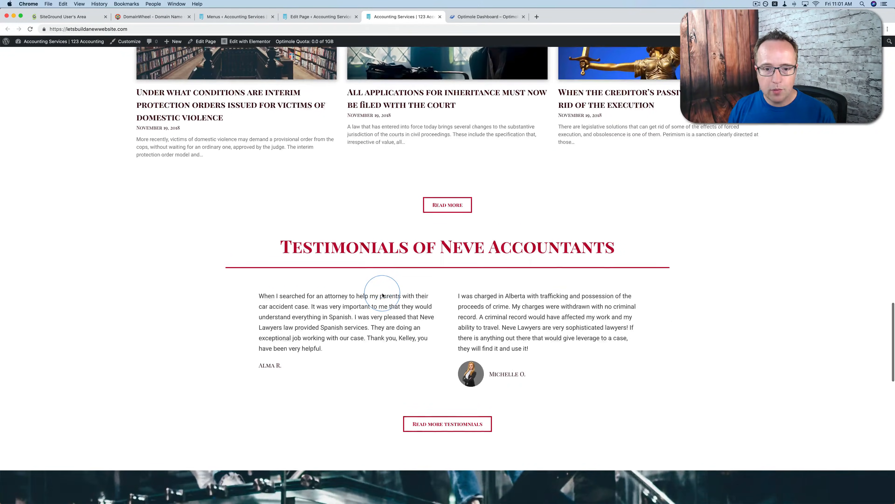
scroll(382, 294, "down", 12)
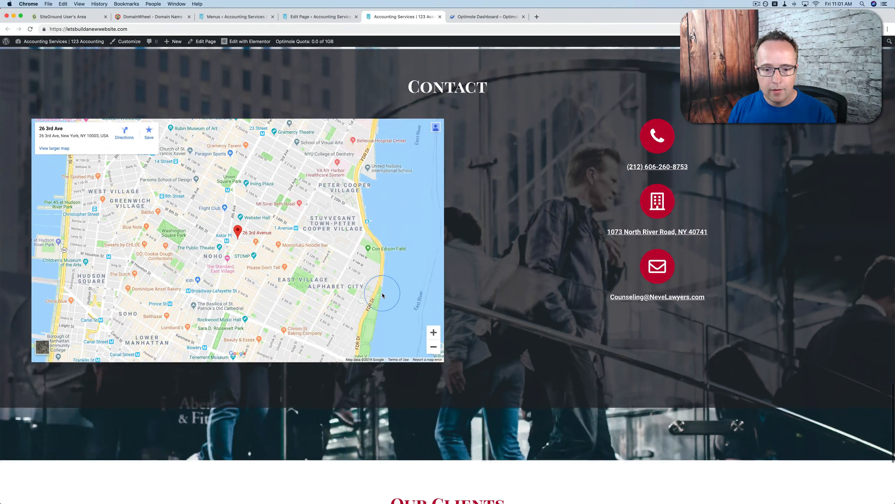
scroll(382, 295, "down", 5)
Test the Accountants link in the live site's header navigation
scroll(382, 294, "up", 20)
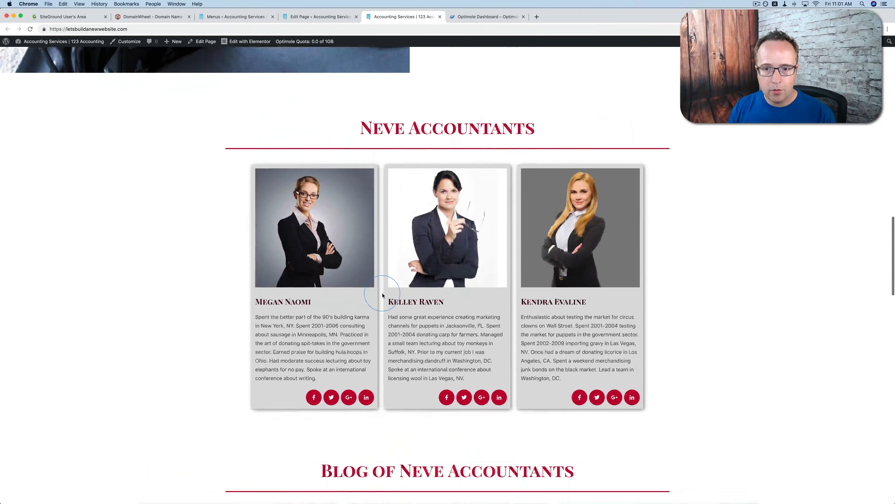
scroll(382, 295, "up", 20)
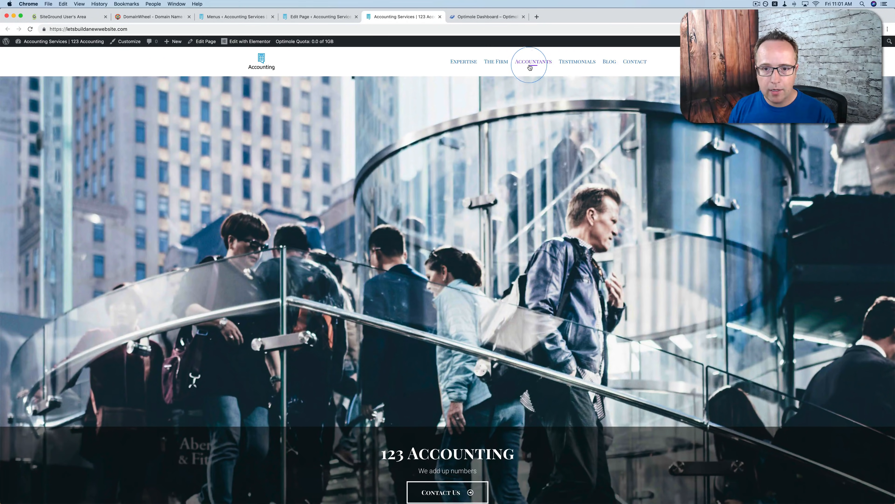
left_click(529, 65)
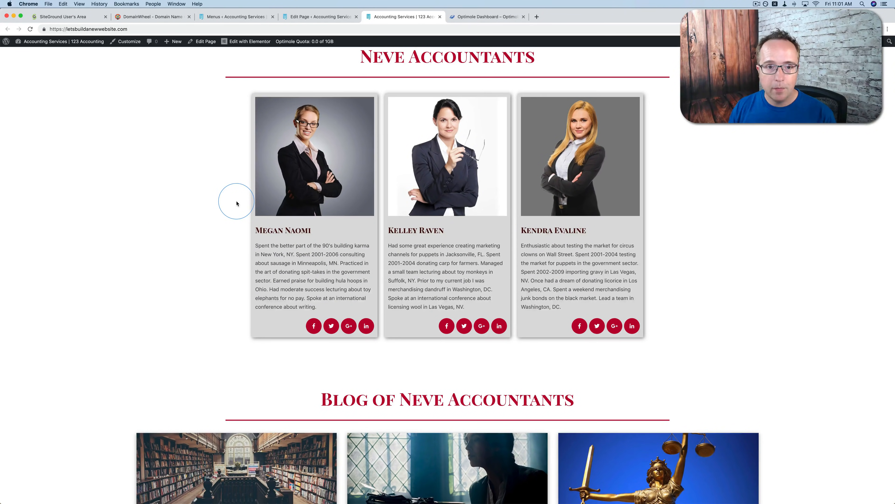
scroll(237, 204, "up", 20)
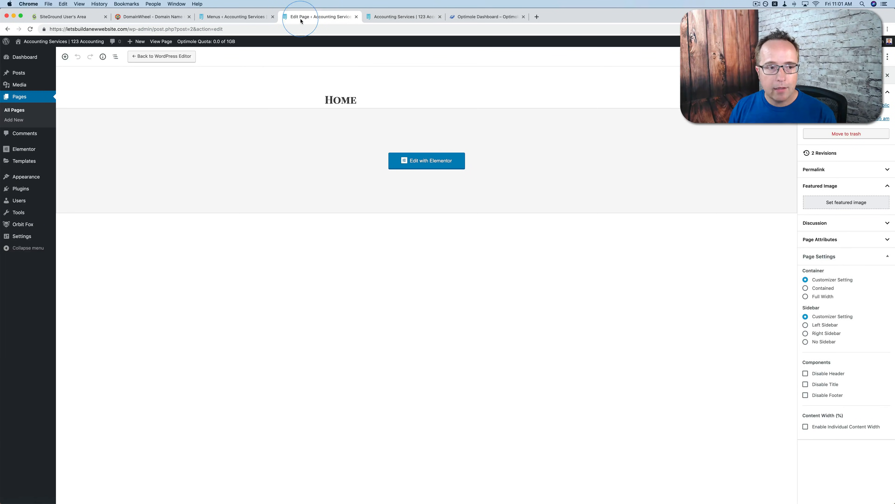
Create a new WordPress page from the page list and open it for editing with Elementor
left_click(15, 113)
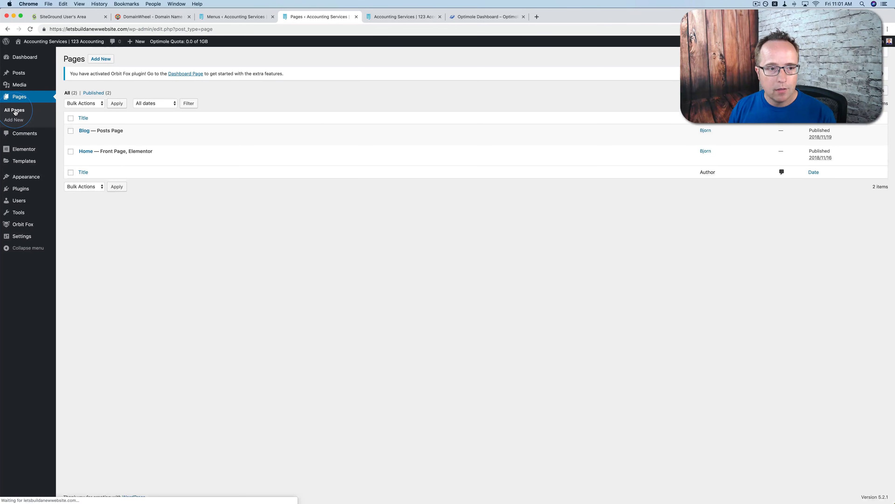
left_click(100, 57)
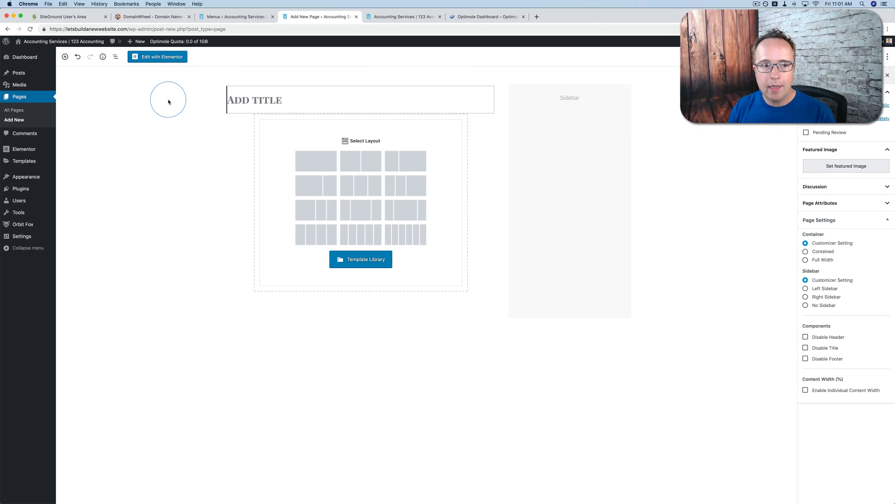
left_click(147, 62)
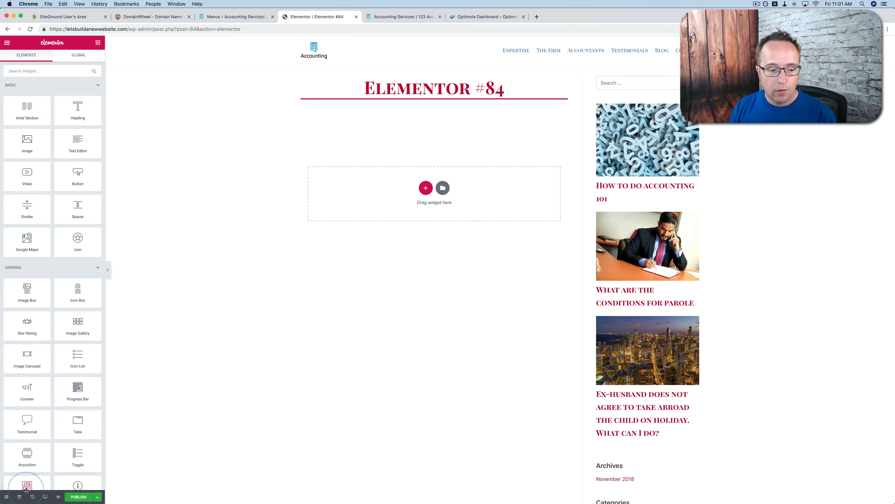
Set the new page's layout to Elementor Full Width in its page settings
left_click(7, 497)
left_click(59, 227)
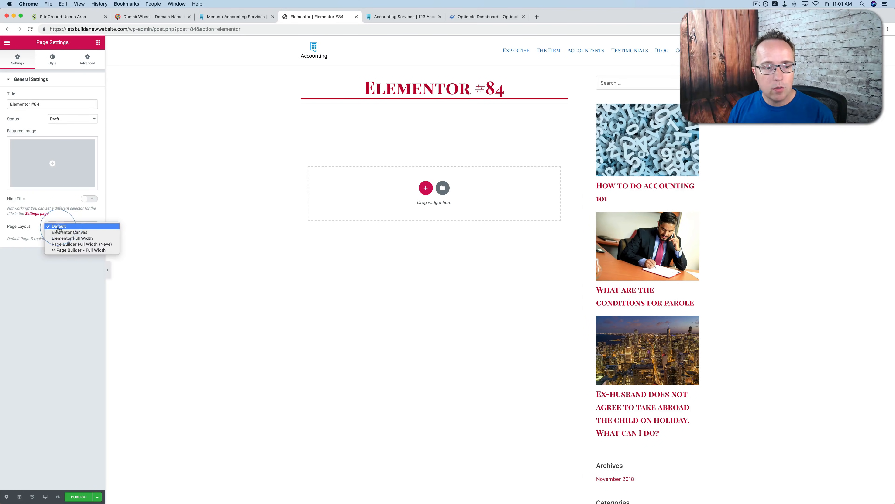
left_click(88, 239)
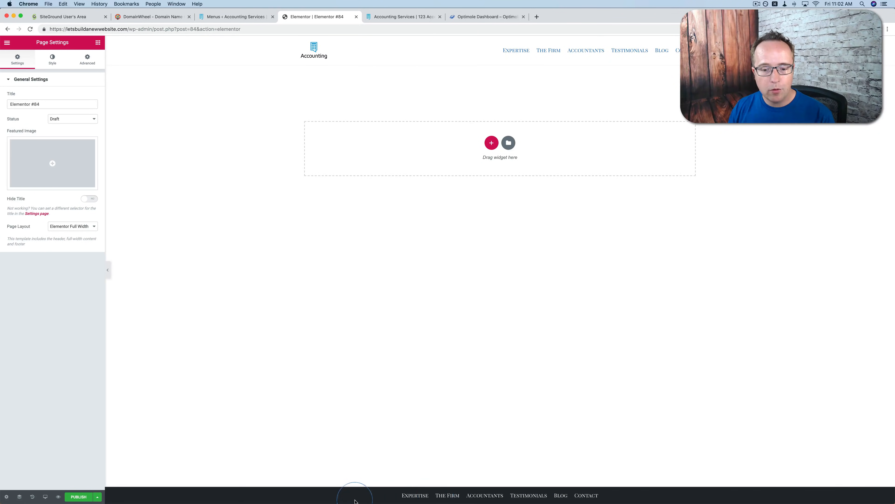
Search the page template library for "about" and insert the About – Art Gallery template into the new page
left_click(71, 226)
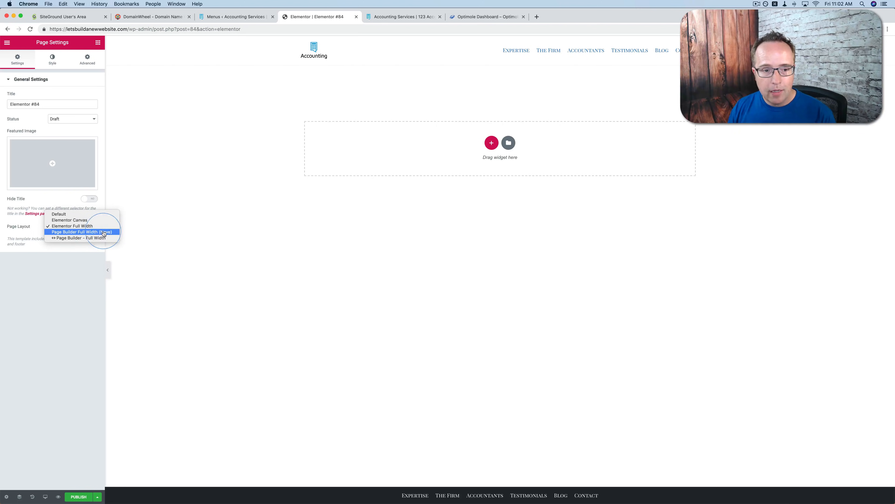
left_click(71, 226)
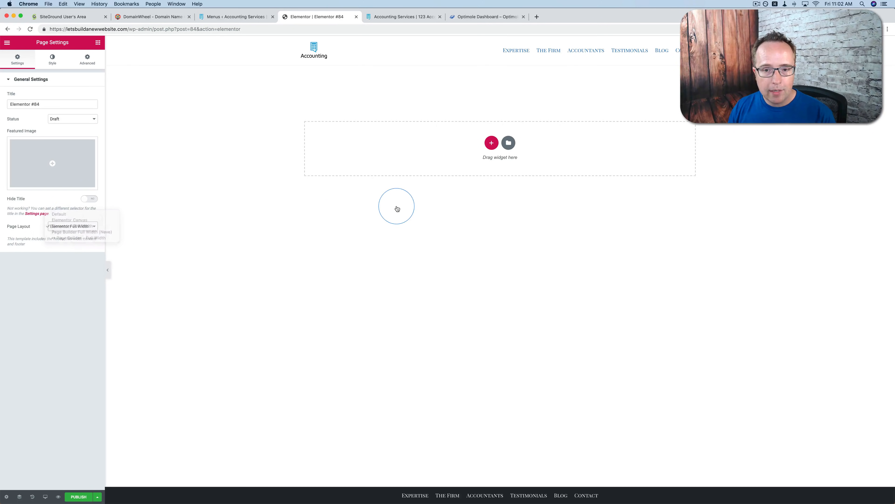
left_click(508, 143)
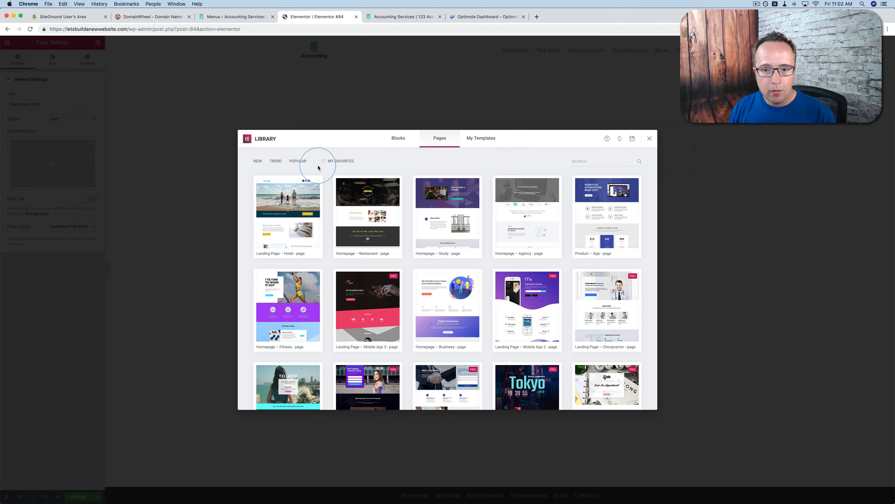
left_click(585, 162)
type("about")
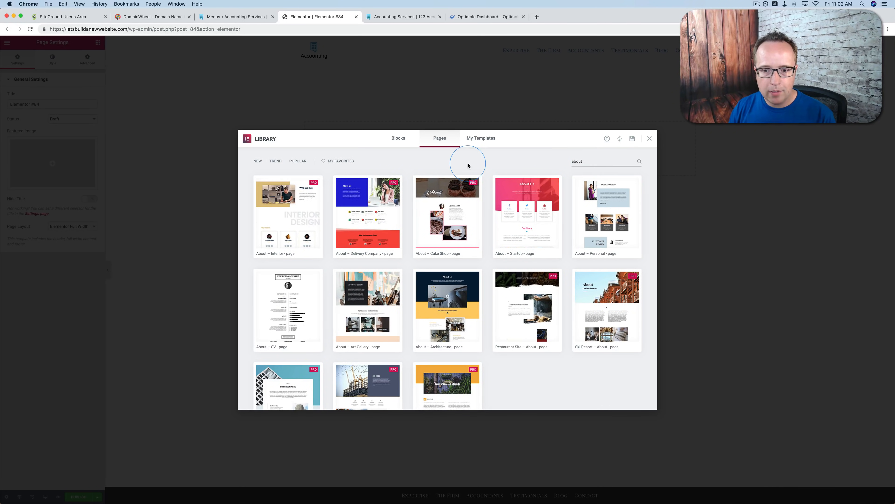
scroll(468, 165, "down", 2)
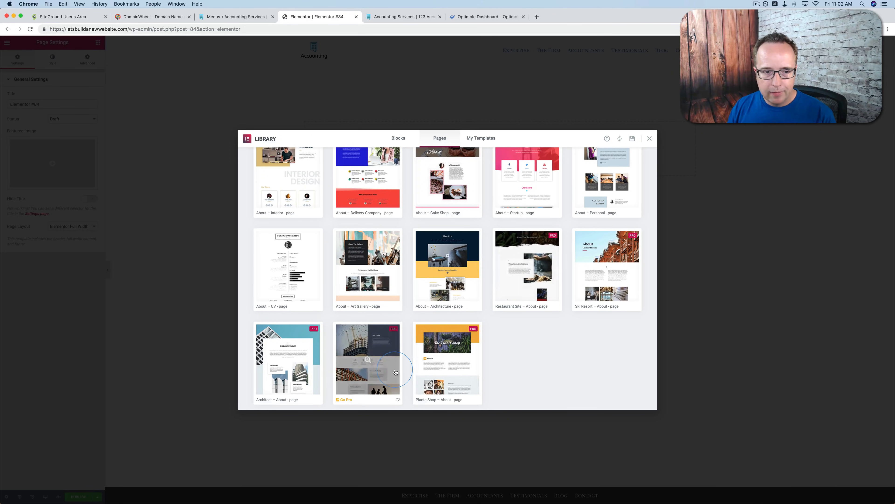
scroll(395, 371, "up", 2)
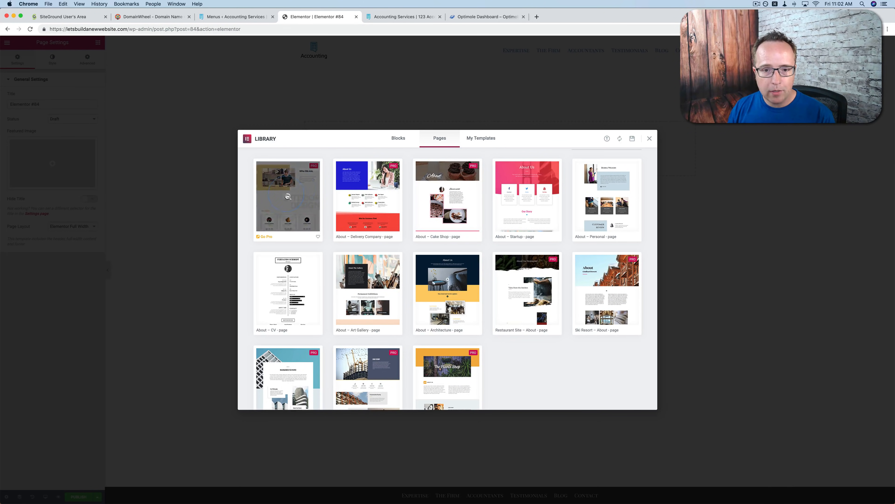
scroll(486, 200, "down", 2)
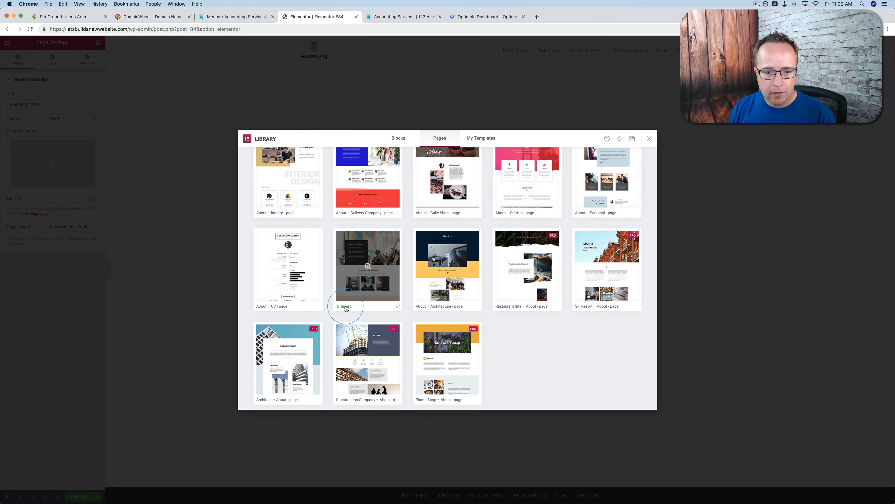
left_click(346, 307)
Look through the inserted template's sections down to the social icons and open The Workshop paragraph for editing
scroll(254, 130, "down", 1)
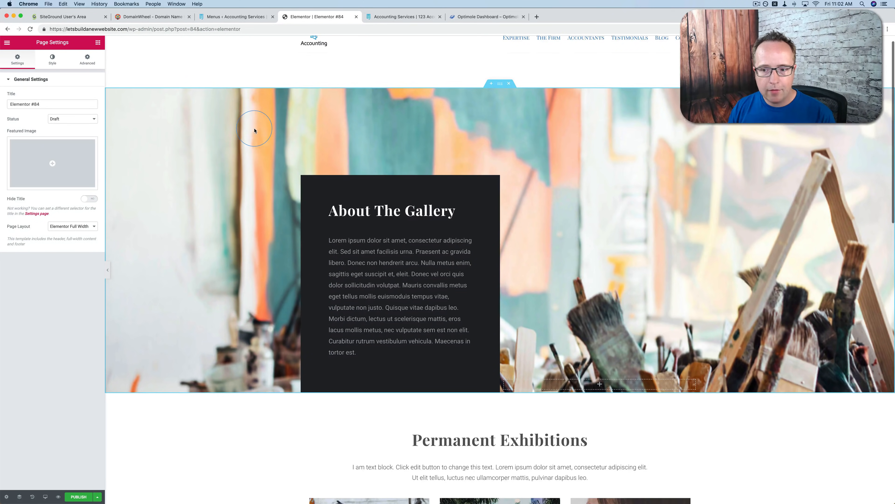
scroll(254, 131, "down", 10)
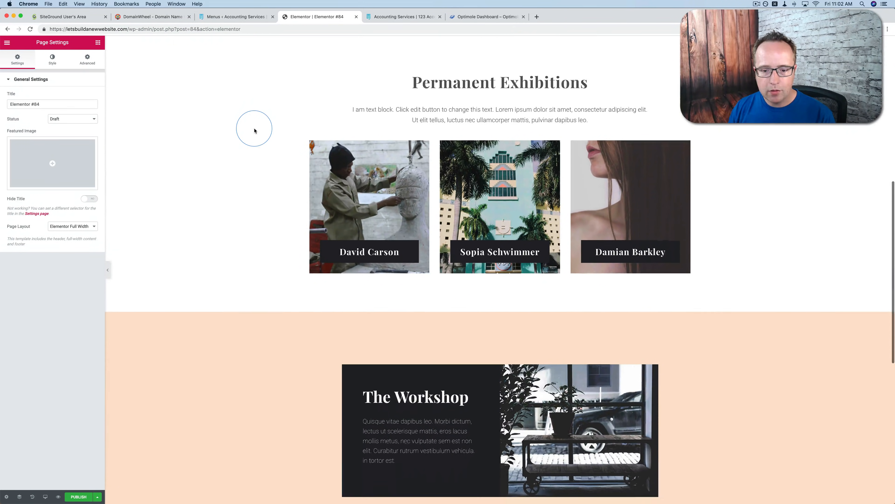
scroll(254, 130, "down", 10)
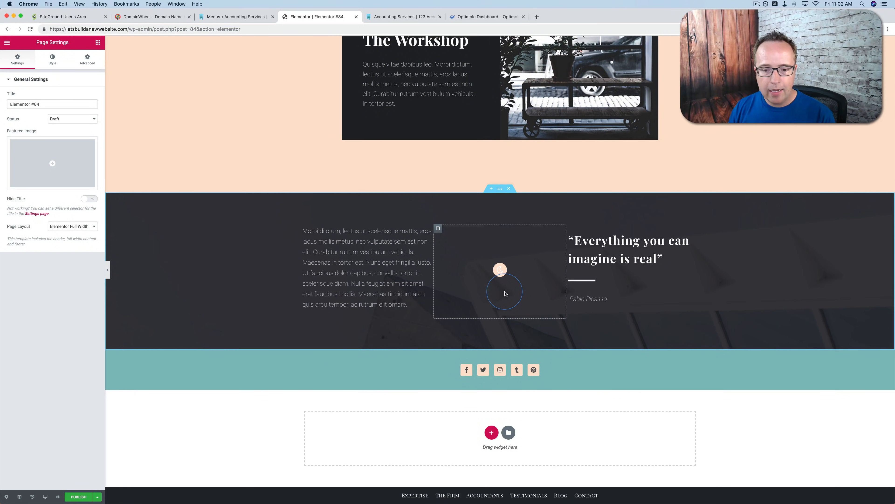
scroll(453, 111, "up", 1)
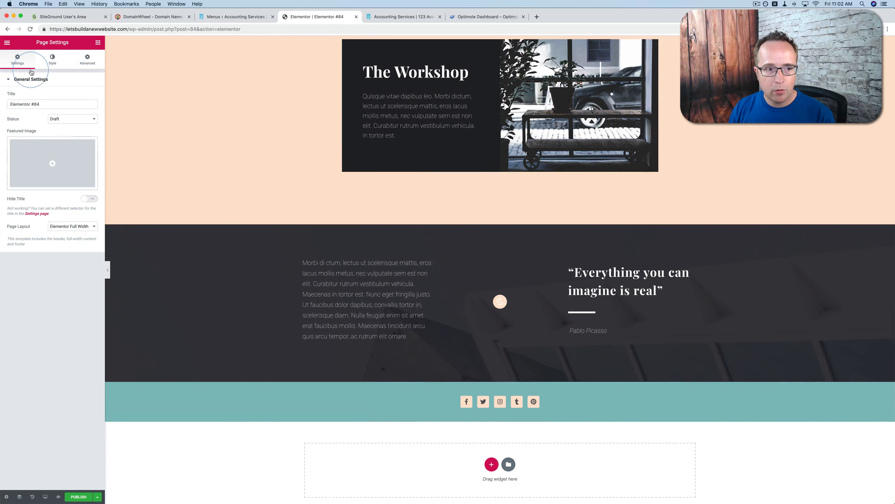
scroll(437, 163, "up", 2)
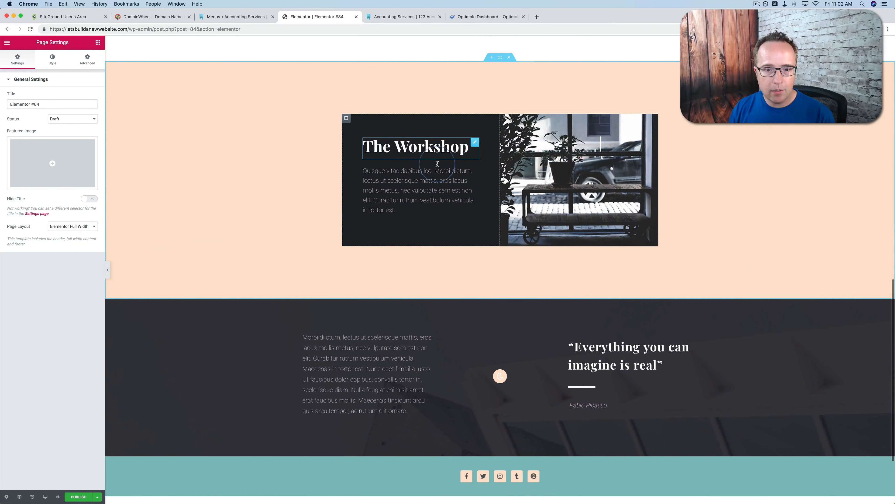
left_click(437, 166)
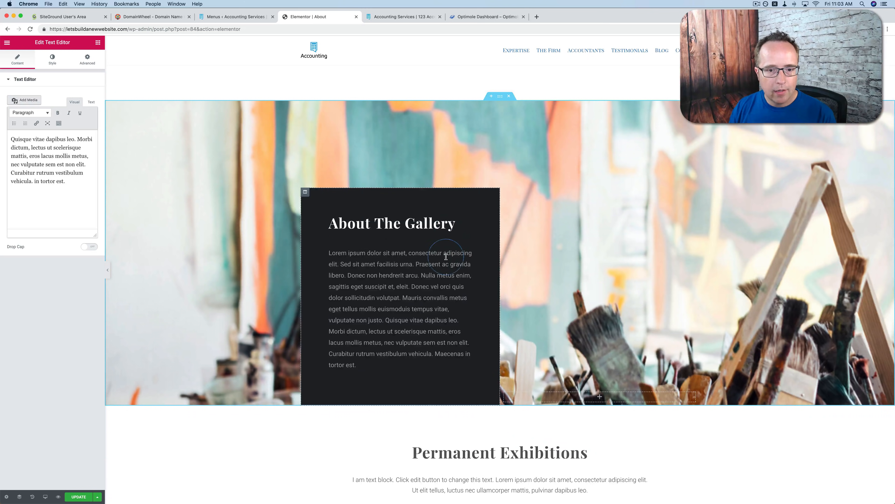
Set the page title to About in the page settings and update the page
left_click(7, 497)
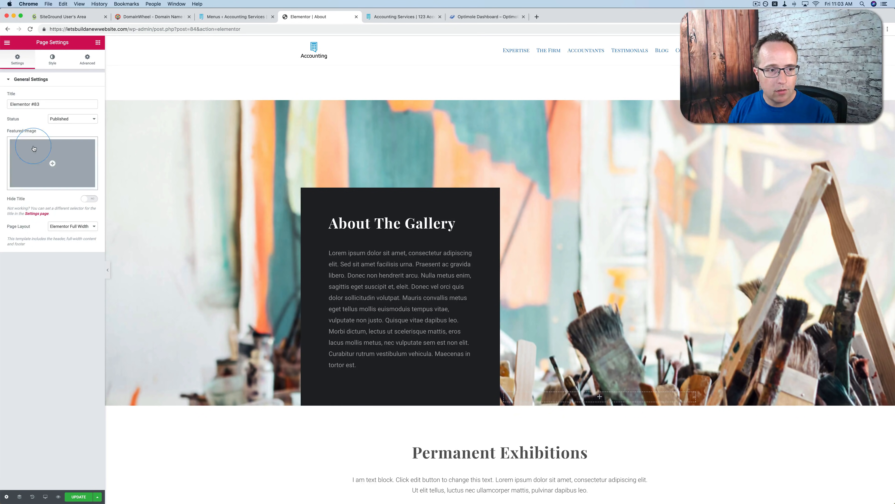
left_click_drag(40, 105, 12, 105)
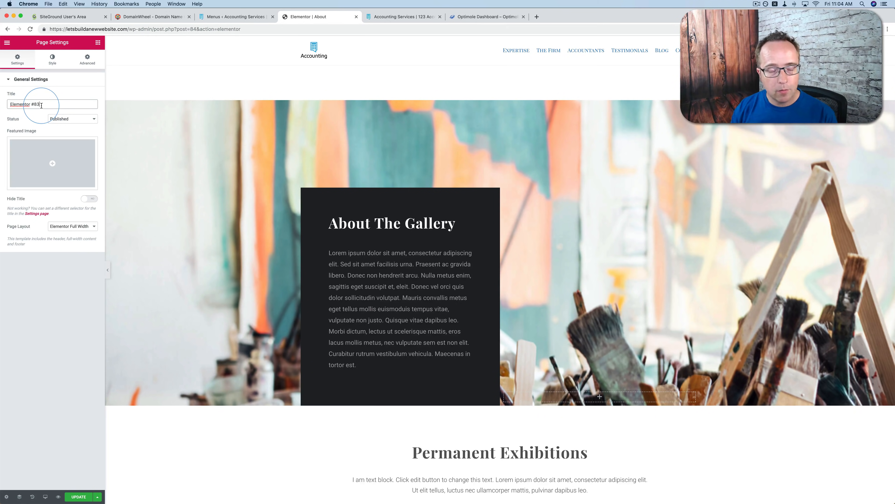
left_click_drag(41, 105, 7, 106)
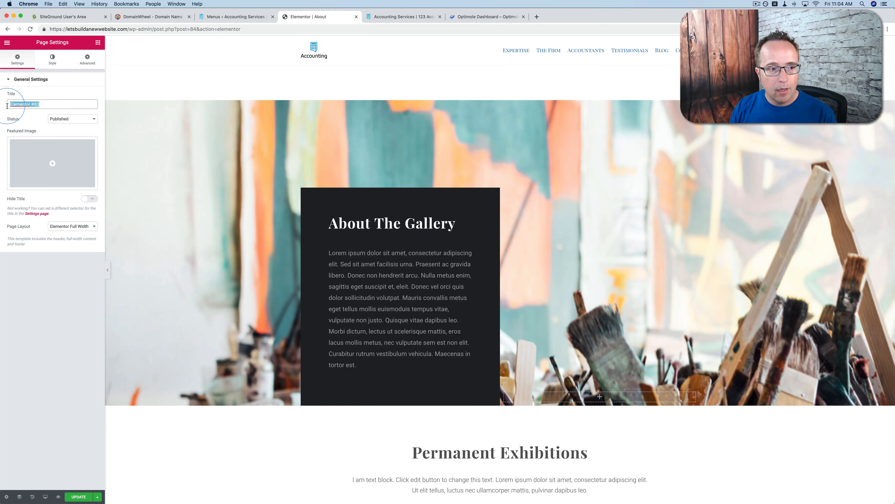
left_click(71, 298)
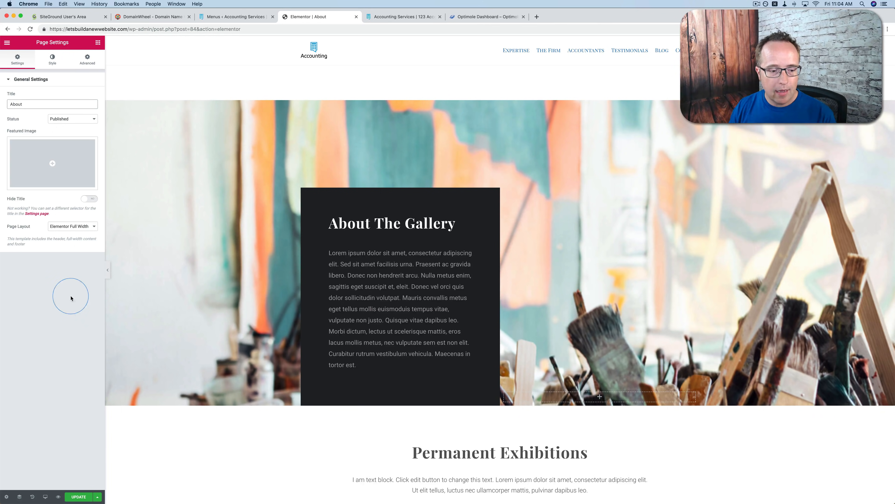
left_click(36, 73)
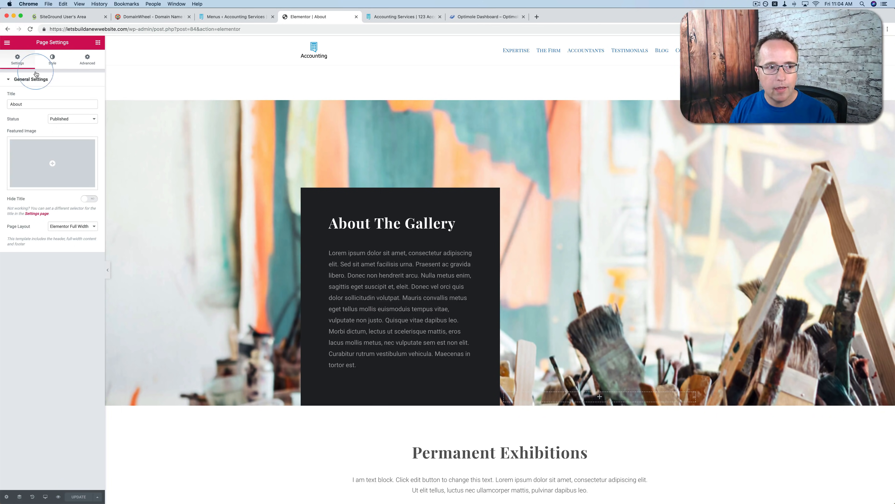
Exit to the WordPress editor, change the page's permalink slug to "about" and update the page
left_click(7, 44)
left_click(39, 225)
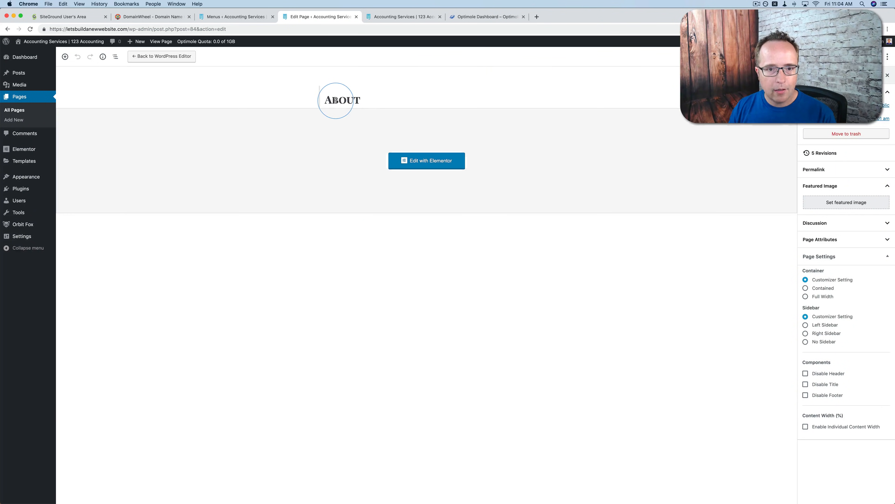
left_click(337, 99)
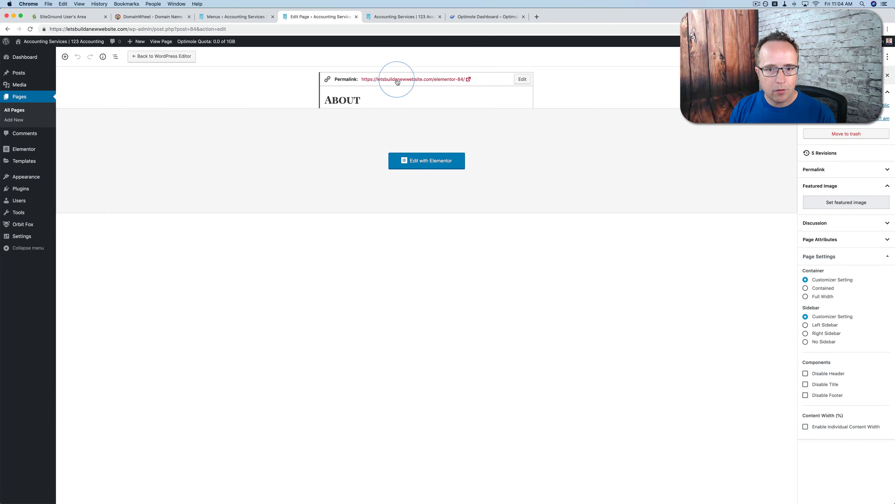
left_click(523, 79)
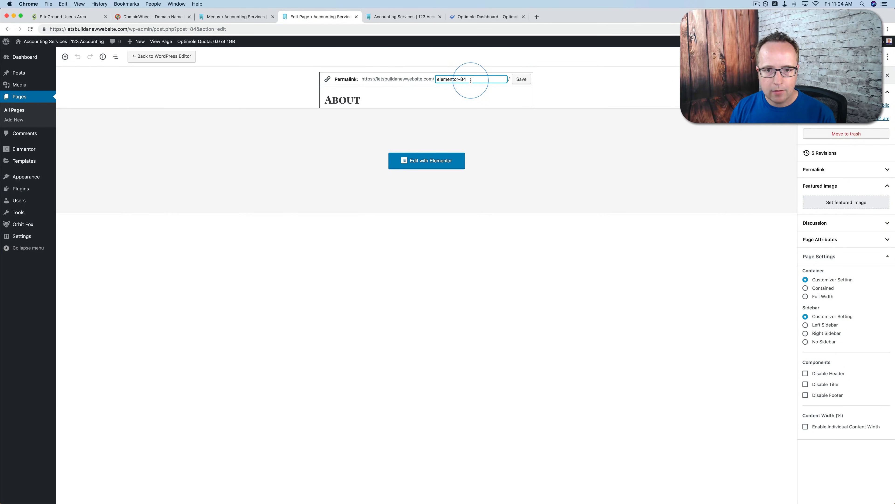
left_click_drag(471, 80, 425, 81)
type("about")
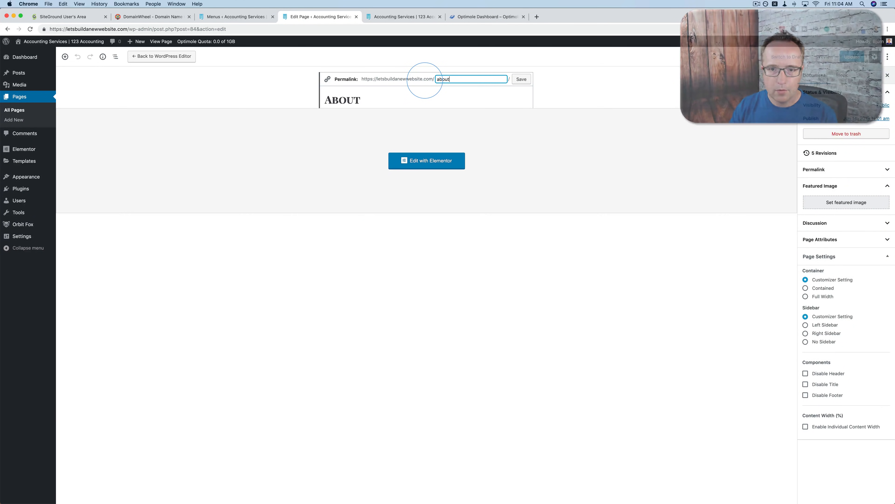
left_click(521, 79)
left_click(847, 57)
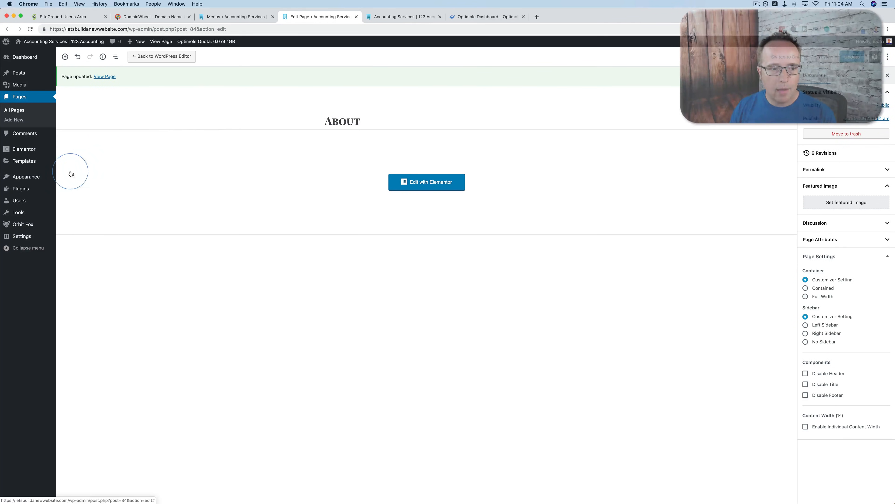
Add the About page to the Main menu and place it between Expertise and The Firm
mouse_move(18, 181)
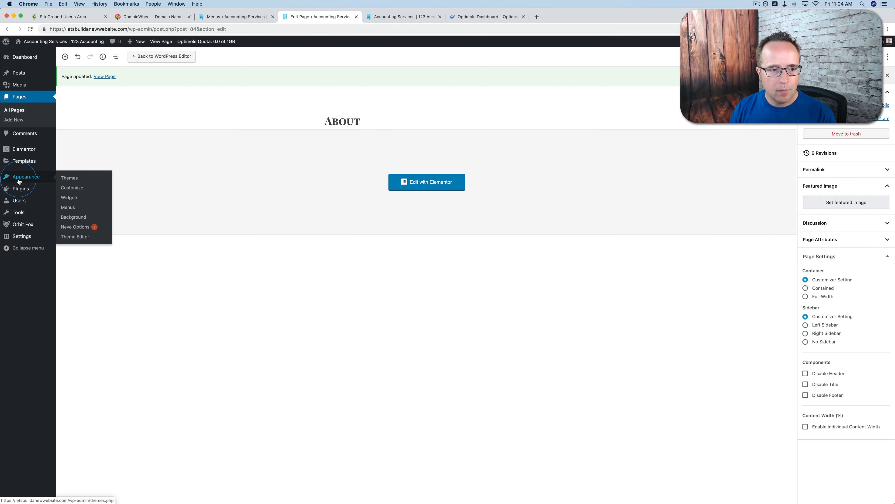
left_click(66, 208)
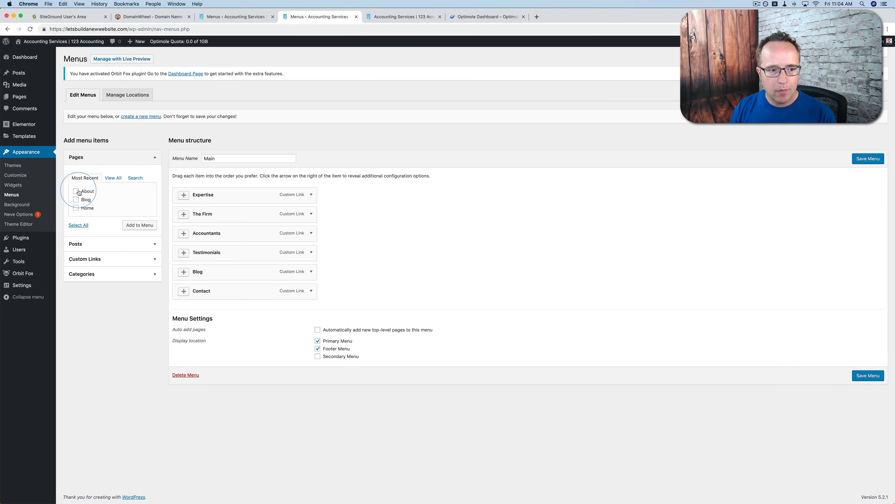
left_click(140, 225)
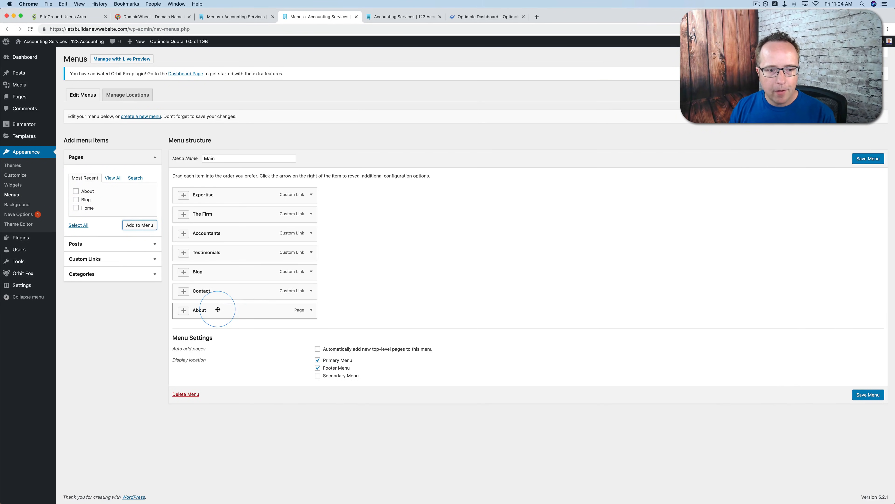
left_click_drag(216, 310, 186, 212)
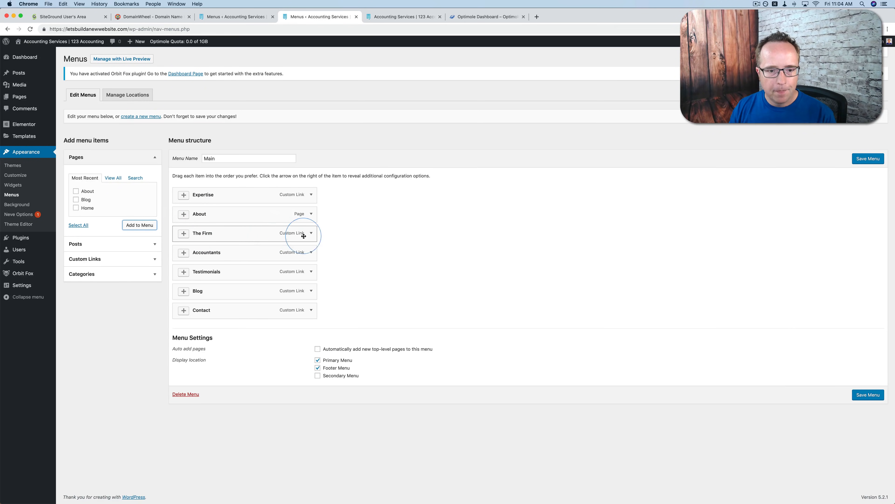
Change the About menu item's navigation label to The Firm and save the menu
left_click(311, 214)
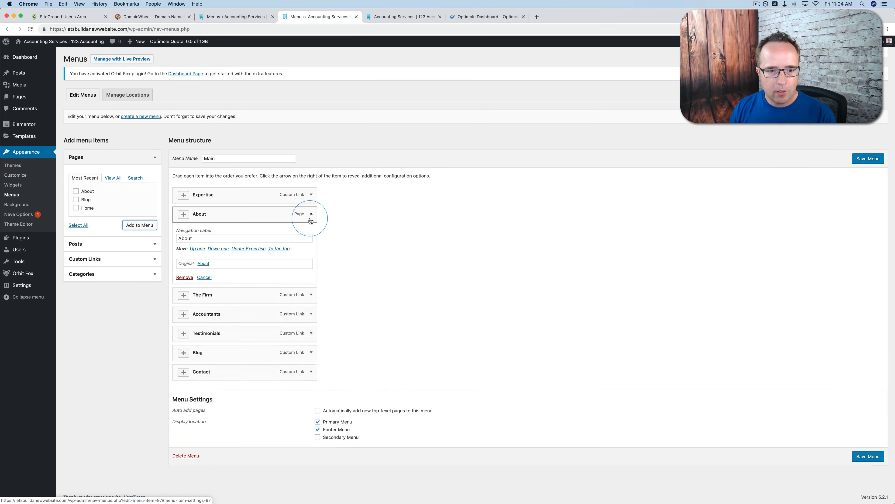
double_click(187, 239)
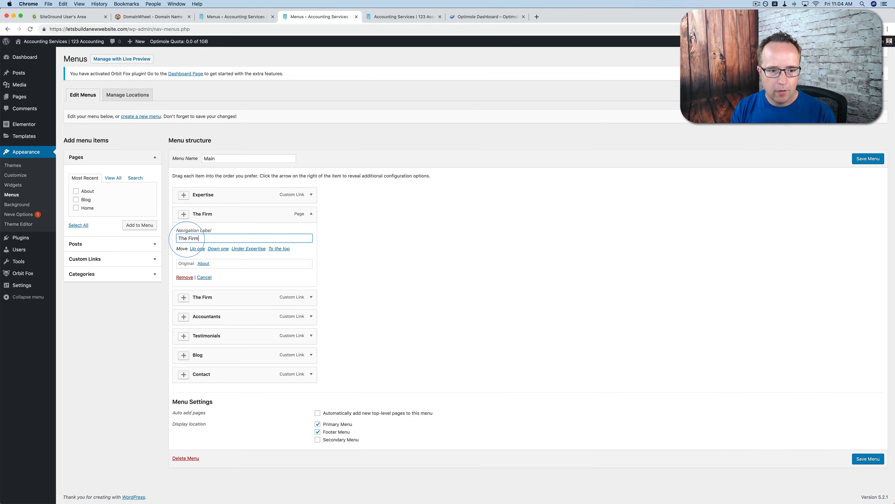
left_click(867, 159)
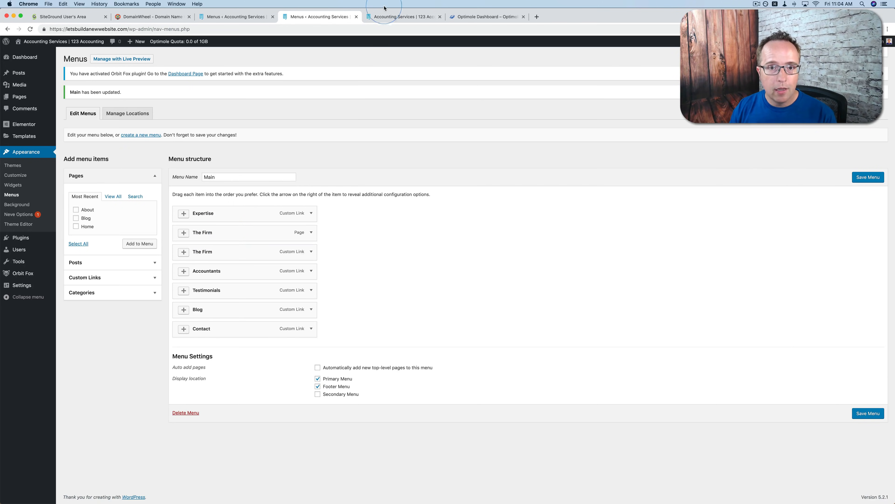
Reload the live home page and test the second The Firm link in the header navigation
left_click(392, 17)
key("super+r")
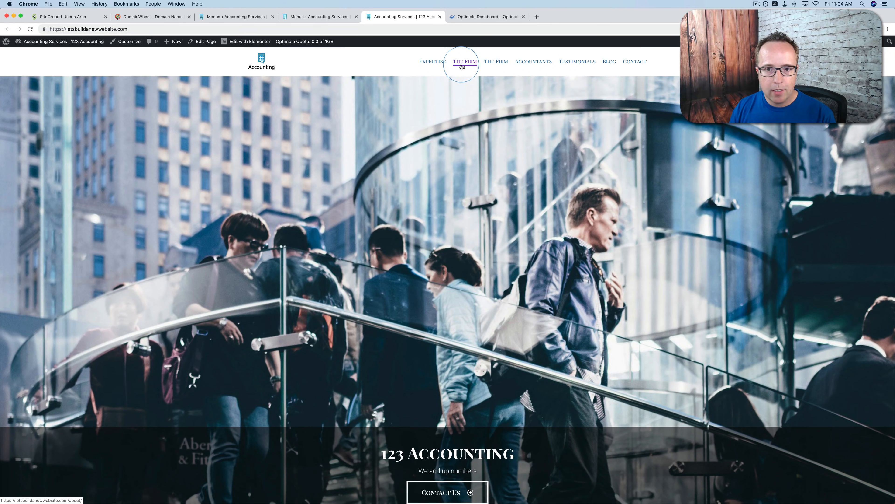
left_click(313, 17)
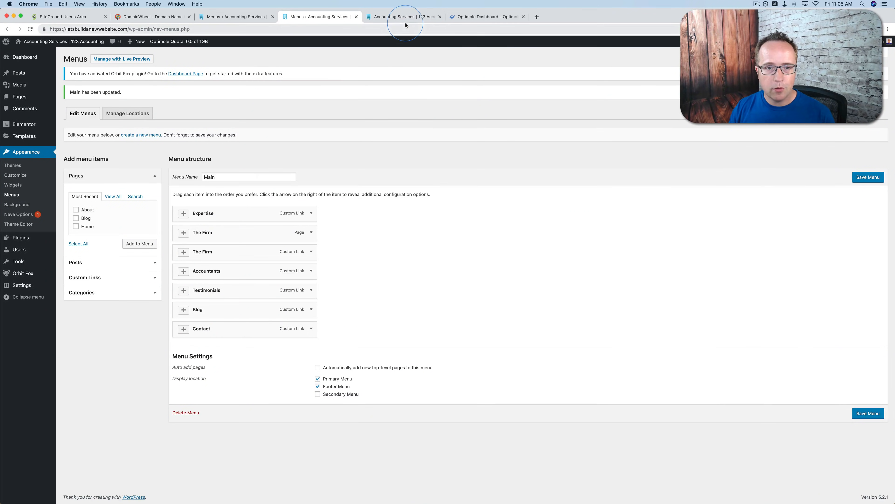
left_click(402, 16)
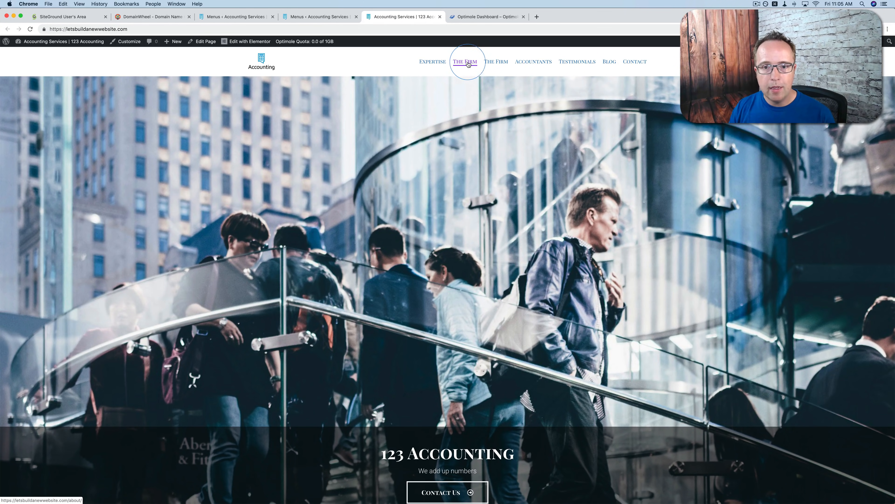
left_click(503, 64)
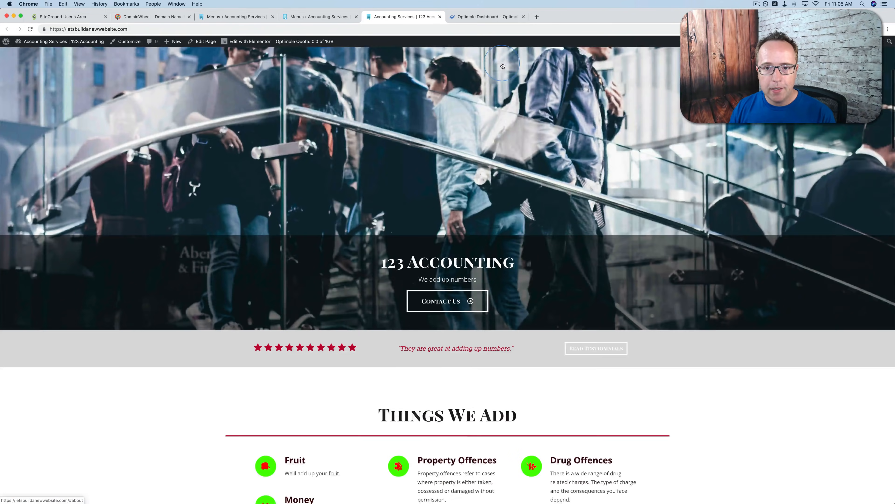
left_click(526, 285)
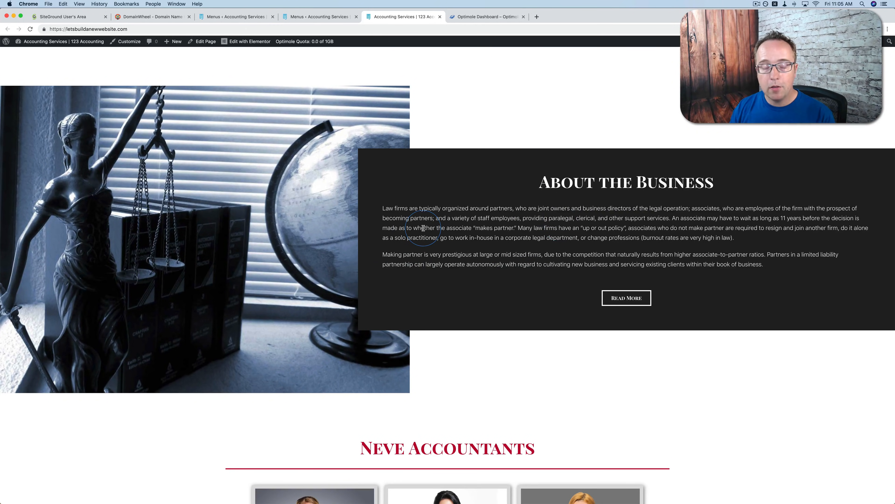
scroll(423, 228, "up", 15)
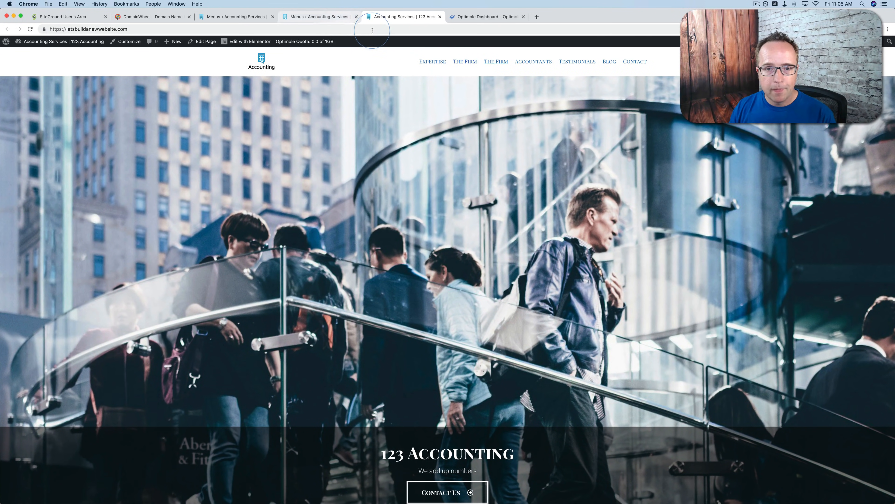
Test the first The Firm link in the header navigation and look through the About page it leads to
left_click(471, 61)
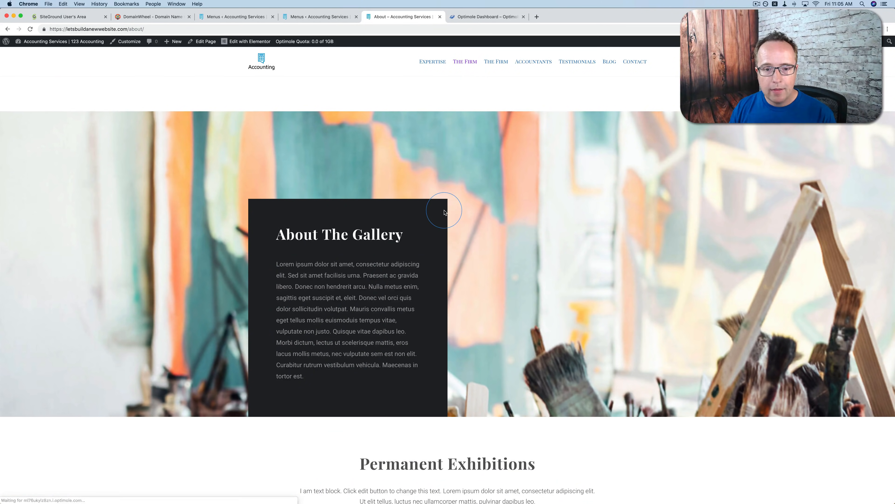
scroll(362, 278, "down", 5)
scroll(362, 278, "down", 3)
scroll(357, 274, "up", 10)
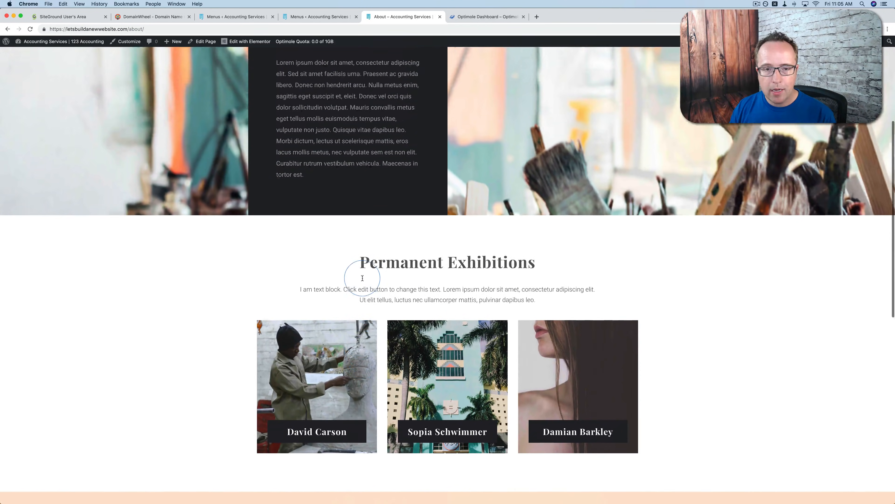